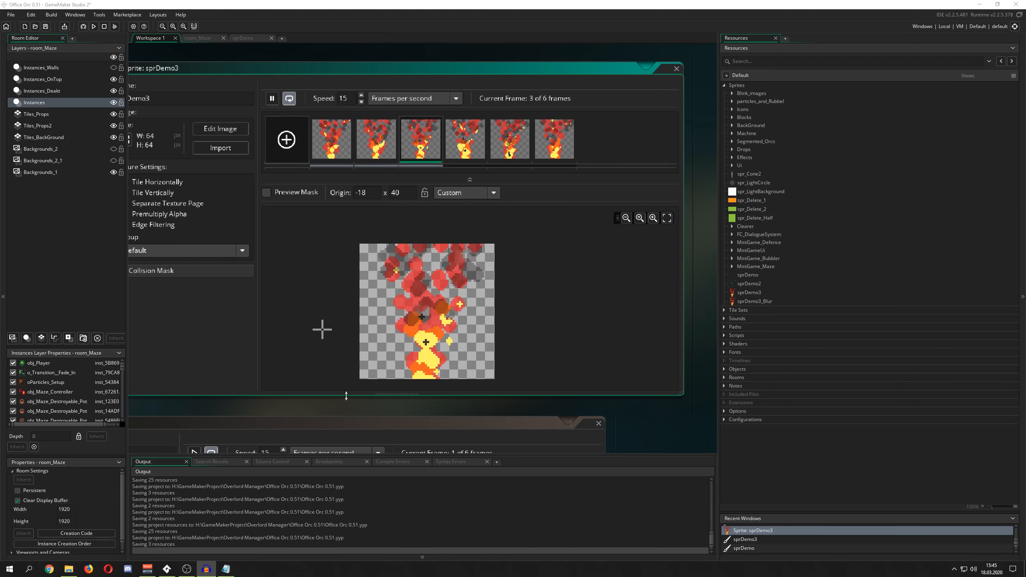
Examine the sprDemo3 fire animation and the neighbouring sprDemo3_Blur sprite, widening the workspace for a full view
{"action": "scroll", "coordinate": [349, 390], "scroll_direction": "down", "scroll_amount": 1}
{"action": "scroll", "coordinate": [330, 382], "scroll_direction": "left", "scroll_amount": 5}
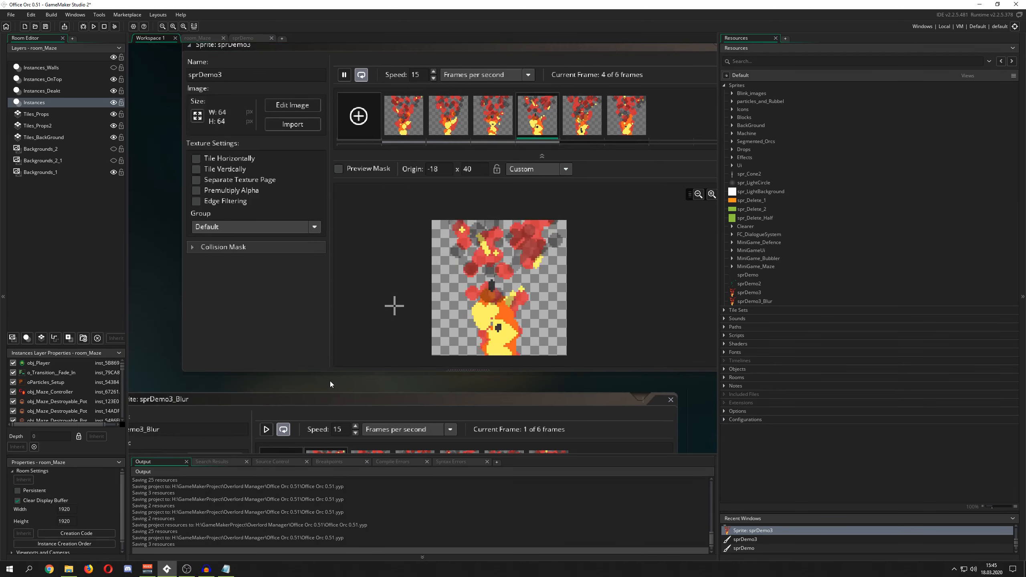
{"action": "scroll", "coordinate": [367, 381], "scroll_direction": "down", "scroll_amount": 1, "text": "ctrl"}
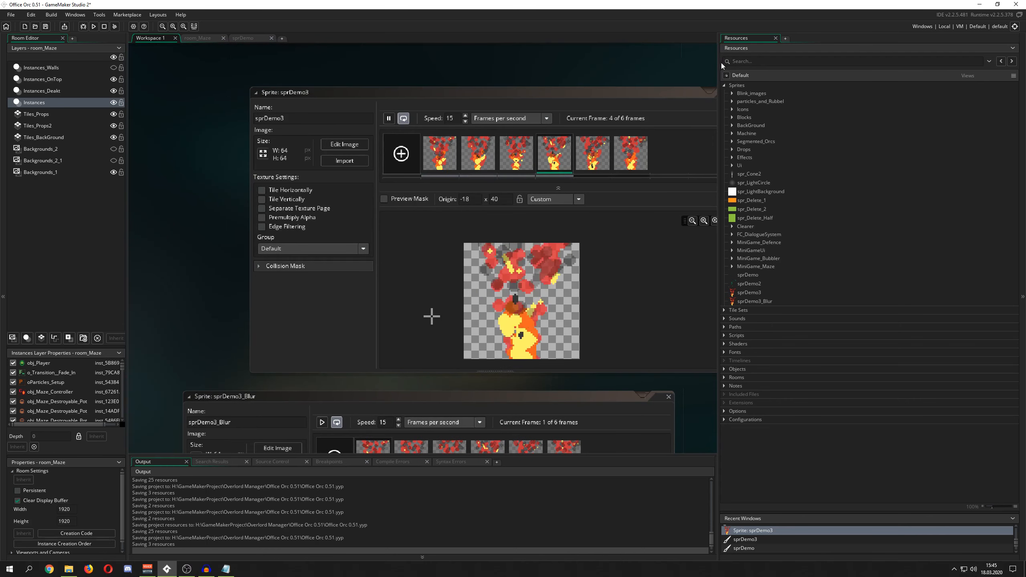
{"action": "left_click_drag", "start_coordinate": [719, 64], "coordinate": [833, 71]}
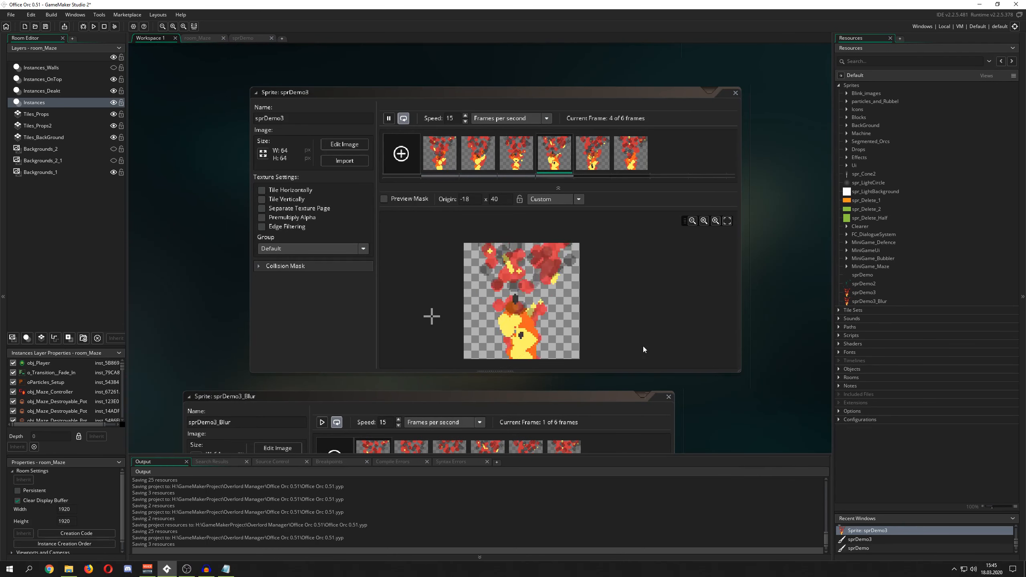
{"action": "scroll", "coordinate": [783, 399], "scroll_direction": "down", "scroll_amount": 4}
{"action": "scroll", "coordinate": [718, 366], "scroll_direction": "up", "scroll_amount": 2}
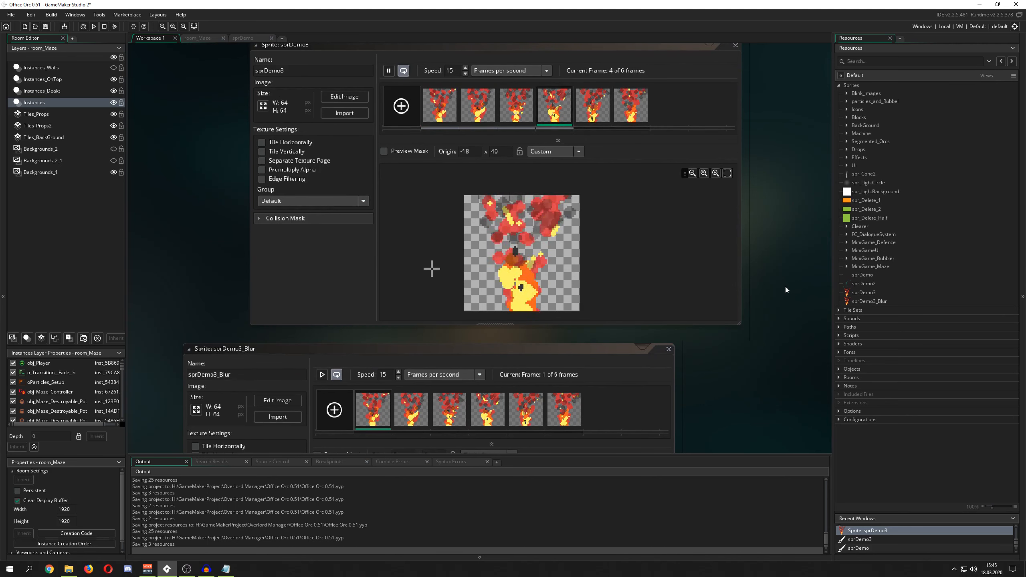
{"action": "scroll", "coordinate": [784, 285], "scroll_direction": "up", "scroll_amount": 3}
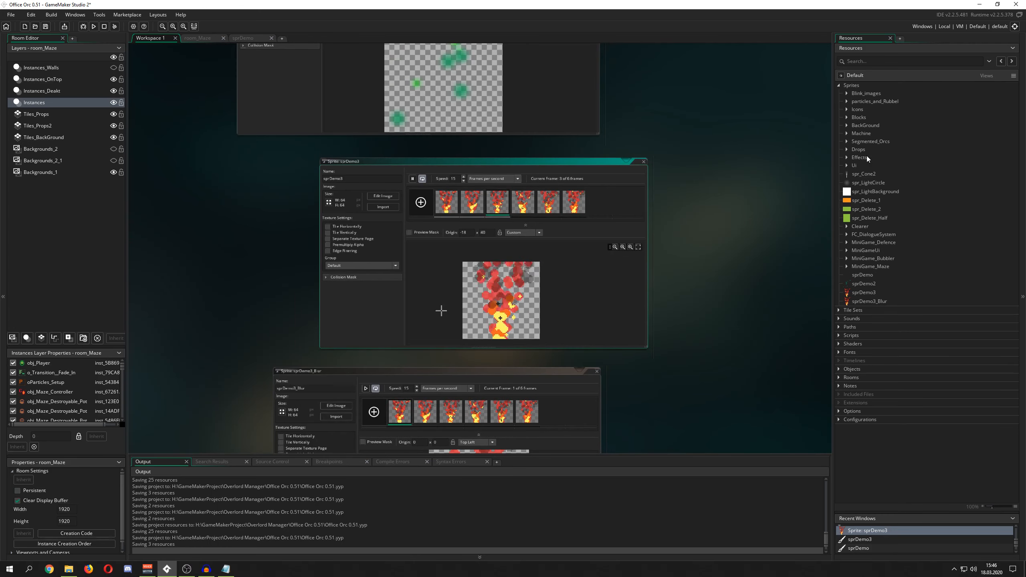
Open the sprDemo sprite, place its window clearly in the workspace and view its collision mask settings
{"action": "left_click", "coordinate": [840, 84]}
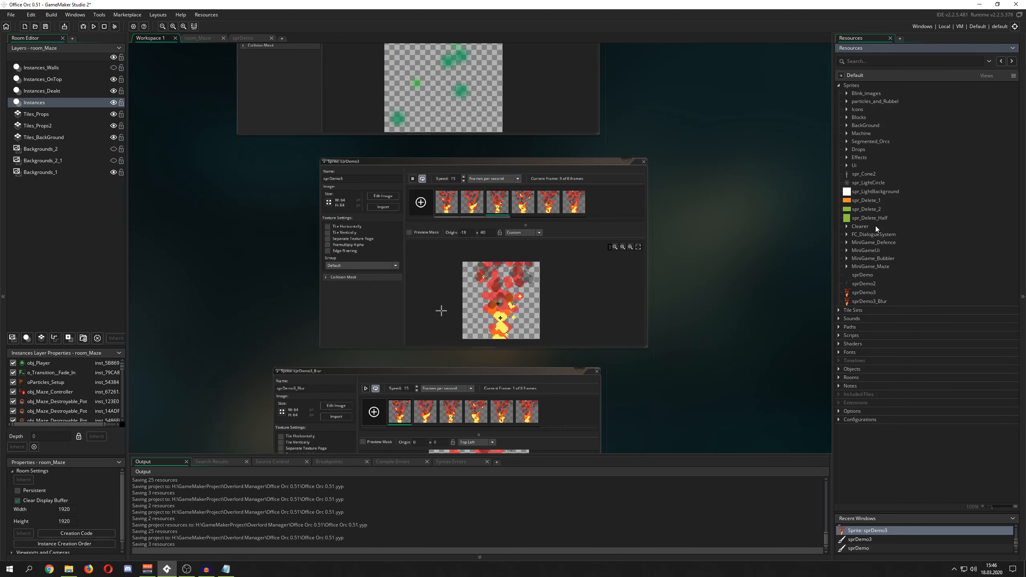
{"action": "left_click_drag", "start_coordinate": [833, 164], "coordinate": [781, 155]}
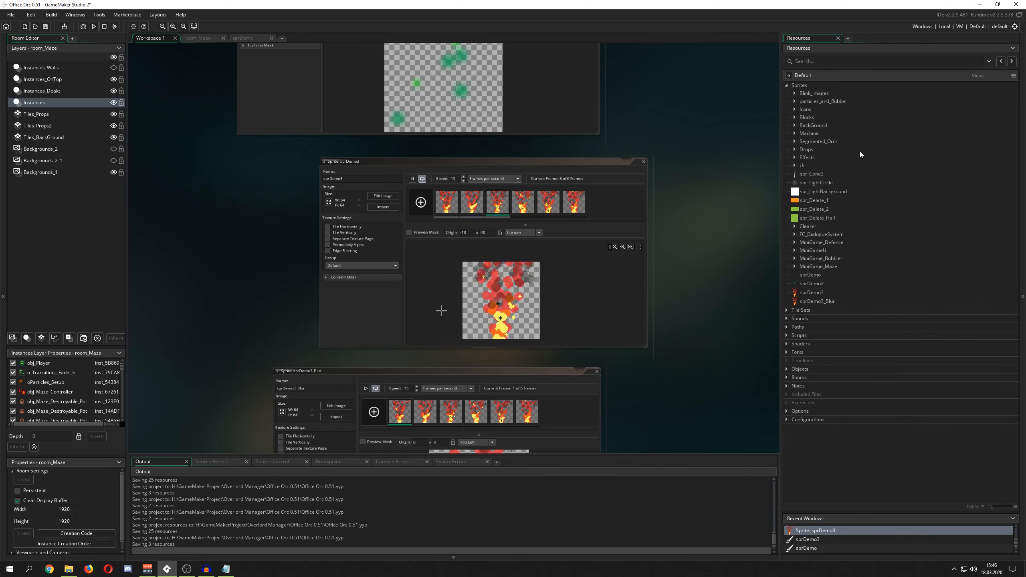
{"action": "double_click", "coordinate": [812, 275]}
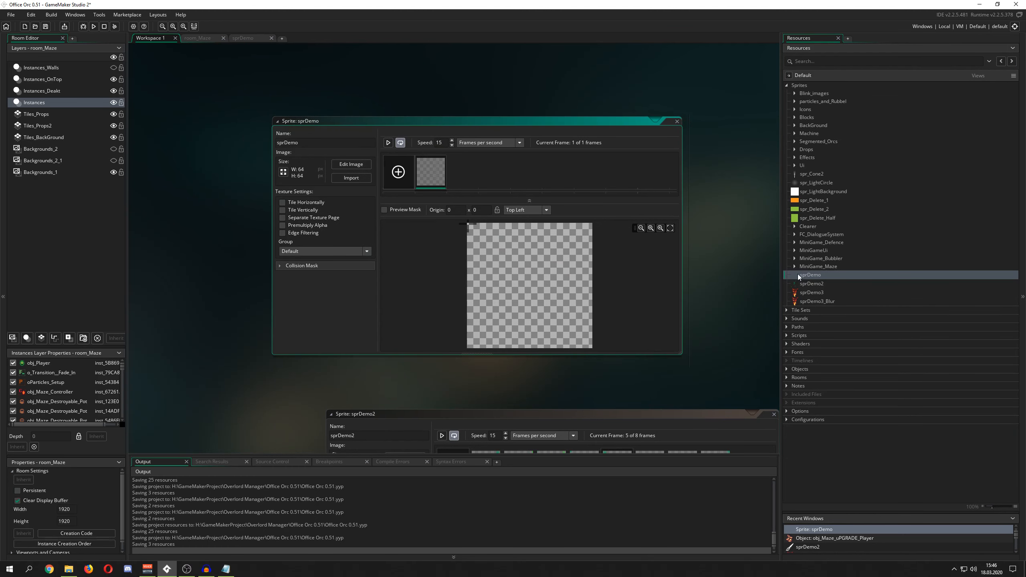
{"action": "right_click", "coordinate": [801, 274]}
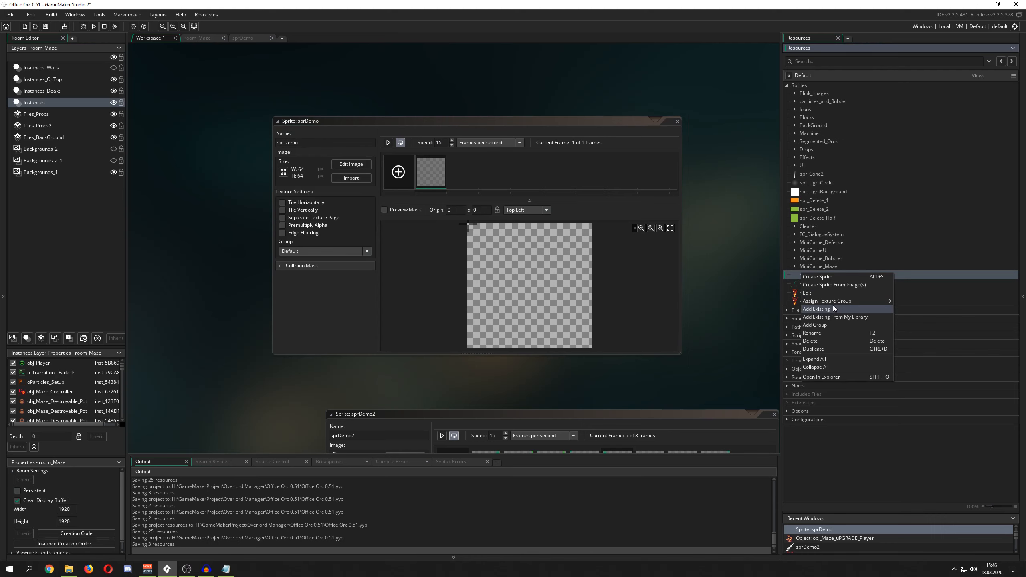
{"action": "mouse_move", "coordinate": [600, 123]}
{"action": "left_mouse_down"}
{"action": "mouse_move", "coordinate": [606, 135]}
{"action": "mouse_move", "coordinate": [617, 121]}
{"action": "mouse_move", "coordinate": [609, 115]}
{"action": "left_mouse_up"}
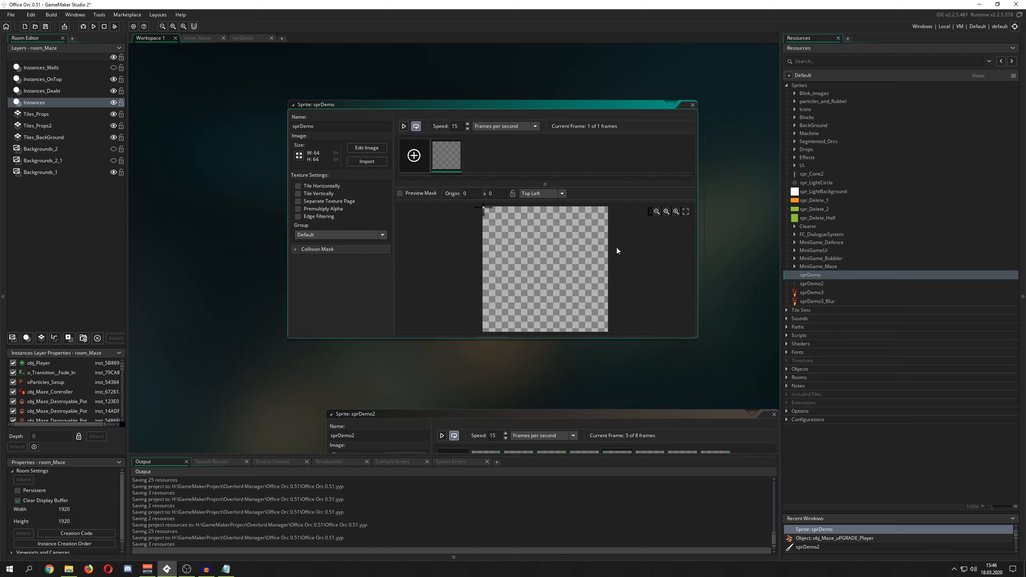
{"action": "left_click_drag", "start_coordinate": [589, 105], "coordinate": [630, 102]}
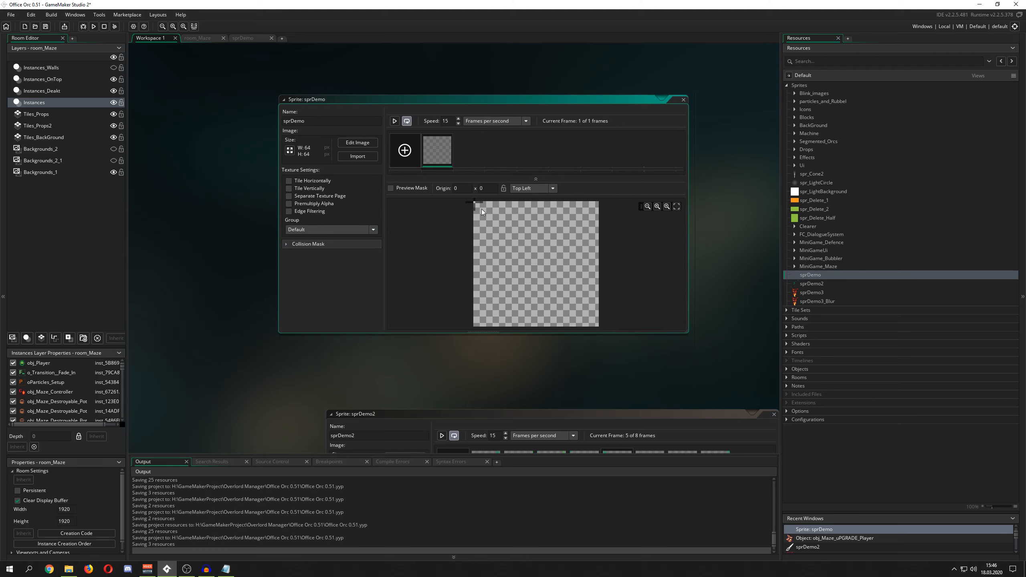
{"action": "left_click_drag", "start_coordinate": [505, 100], "coordinate": [468, 93]}
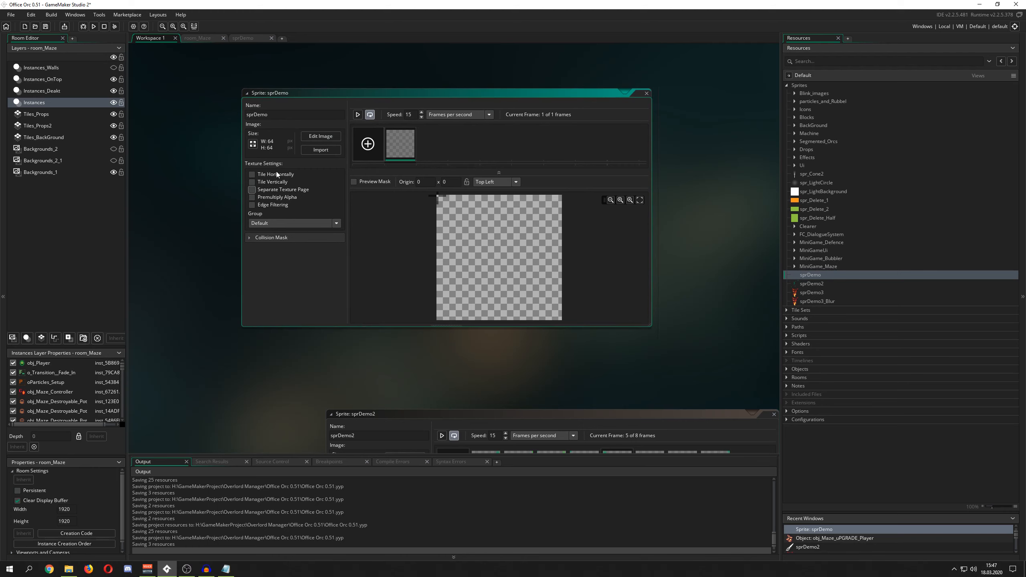
{"action": "left_click", "coordinate": [249, 238]}
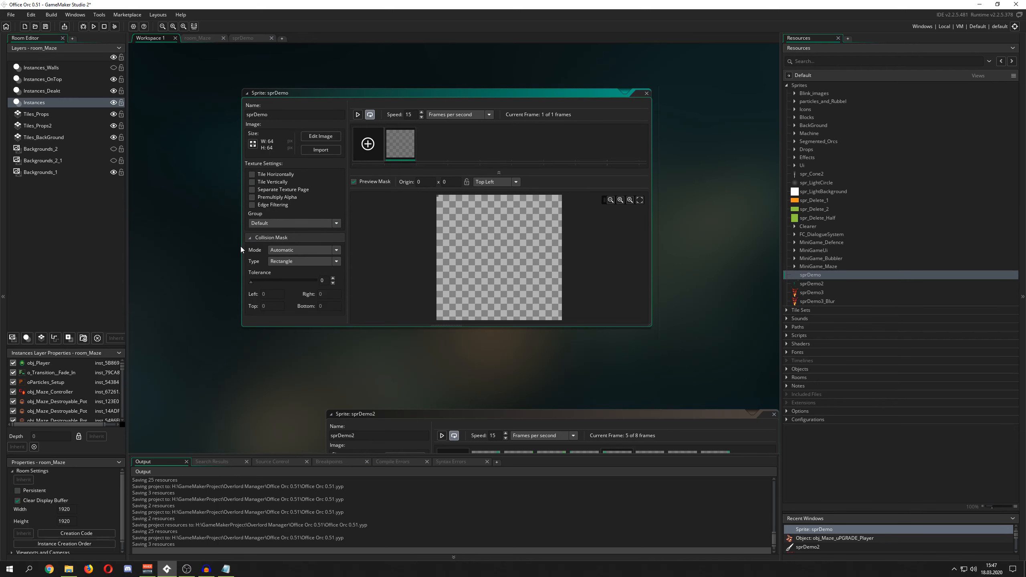
{"action": "left_click", "coordinate": [249, 238]}
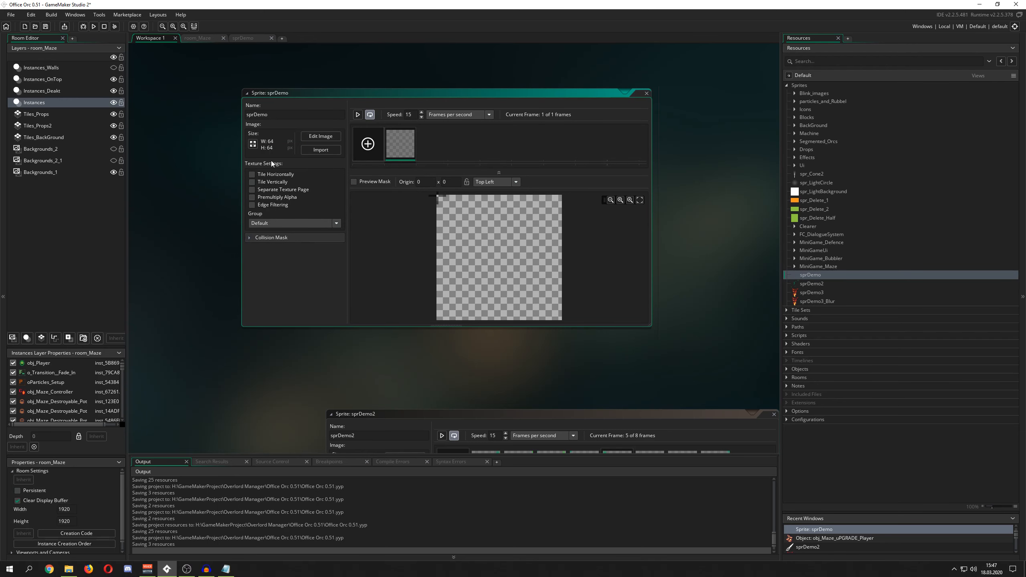
{"action": "left_click", "coordinate": [254, 145]}
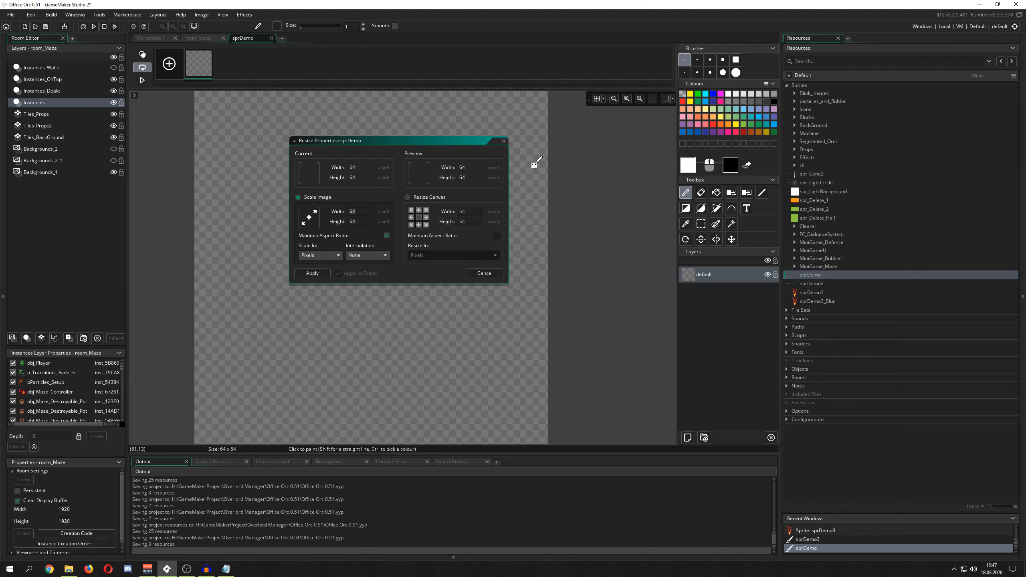
{"action": "scroll", "coordinate": [533, 161], "scroll_direction": "down", "scroll_amount": 1}
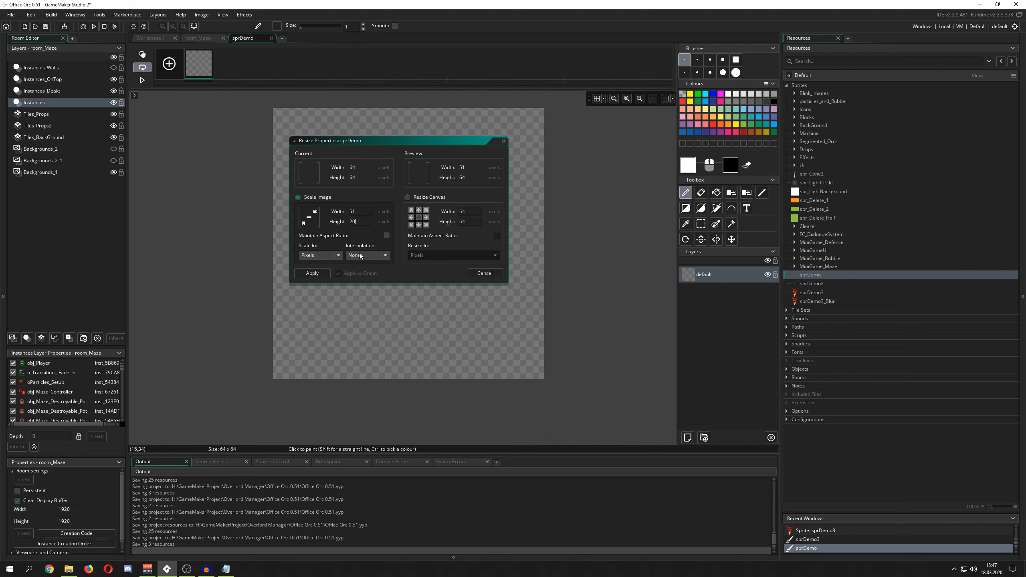
{"action": "left_click", "coordinate": [315, 255]}
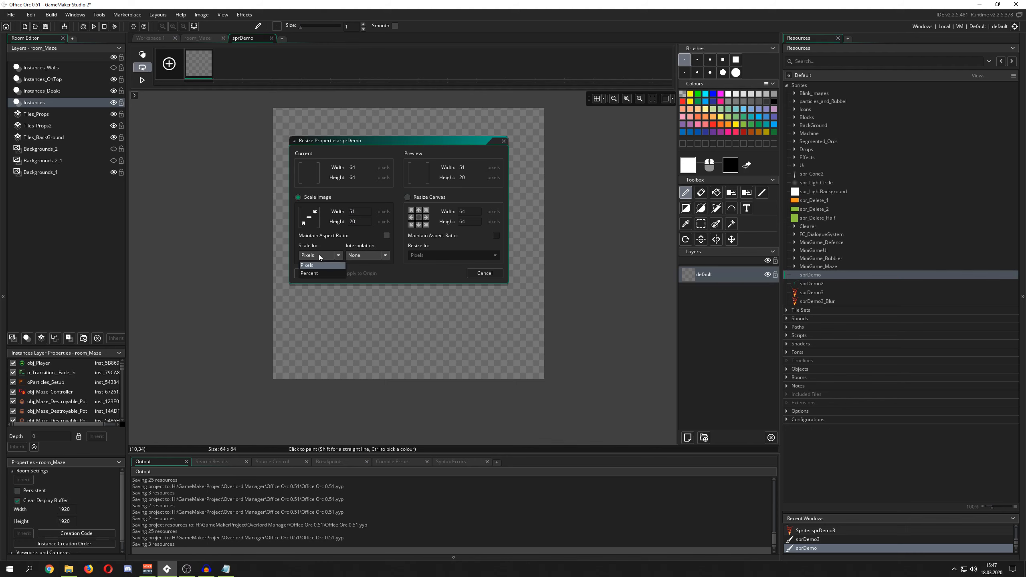
{"action": "left_click", "coordinate": [360, 256]}
{"action": "left_click", "coordinate": [484, 273]}
{"action": "left_click", "coordinate": [485, 274]}
{"action": "left_click", "coordinate": [271, 38]}
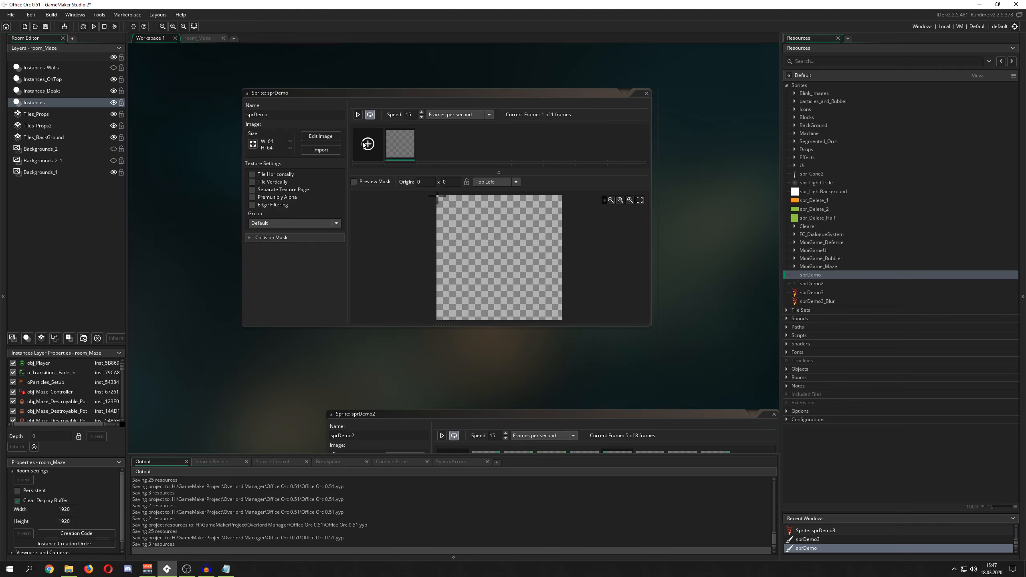
Import the images Food_1 through Food_9 as the frames of sprDemo and briefly play the animation preview
{"action": "mouse_move", "coordinate": [378, 100]}
{"action": "left_mouse_down"}
{"action": "mouse_move", "coordinate": [356, 100]}
{"action": "mouse_move", "coordinate": [390, 100]}
{"action": "left_mouse_up"}
{"action": "left_click", "coordinate": [331, 149]}
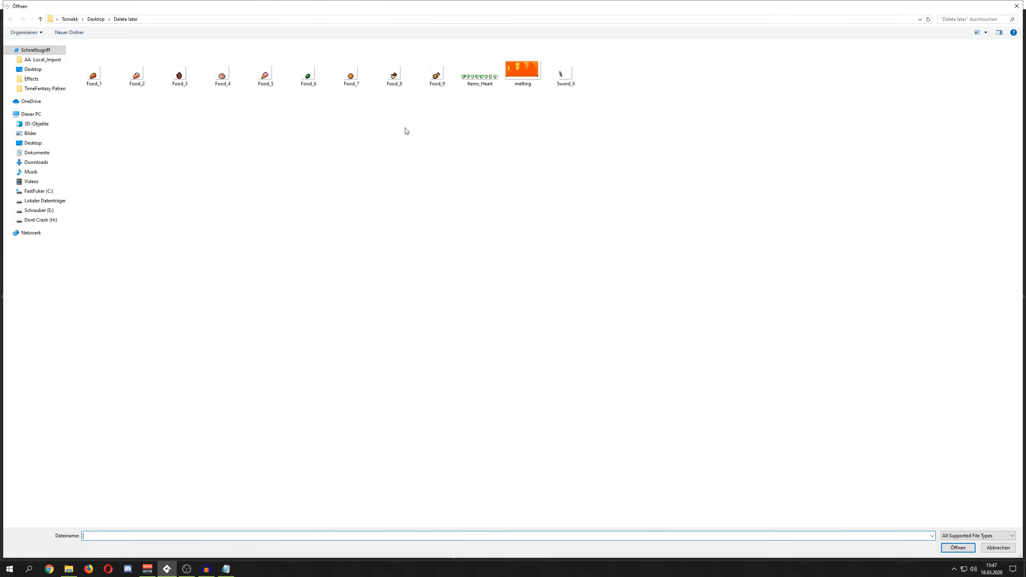
{"action": "left_click", "coordinate": [87, 76]}
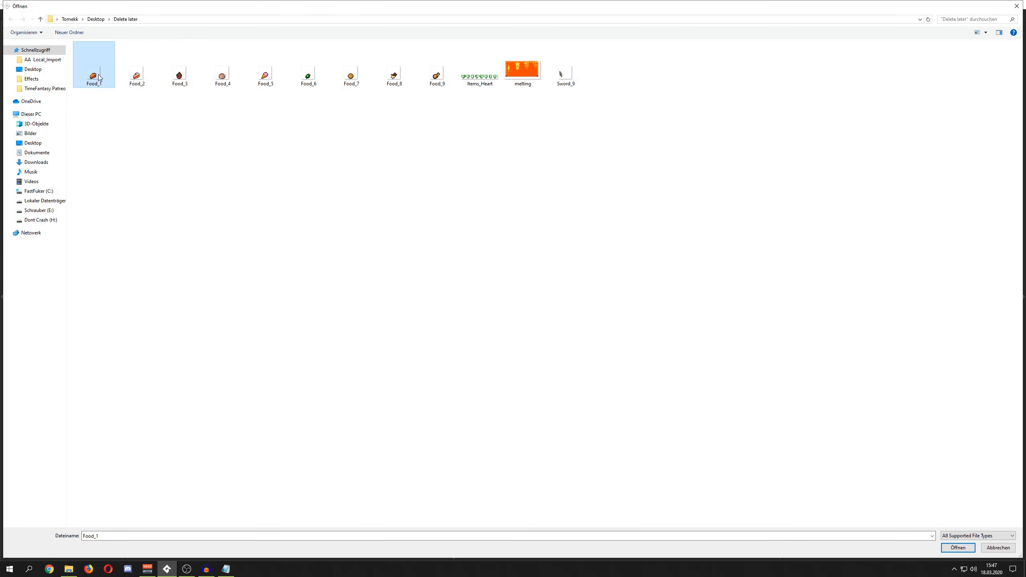
{"action": "left_click", "coordinate": [428, 74], "text": "shift"}
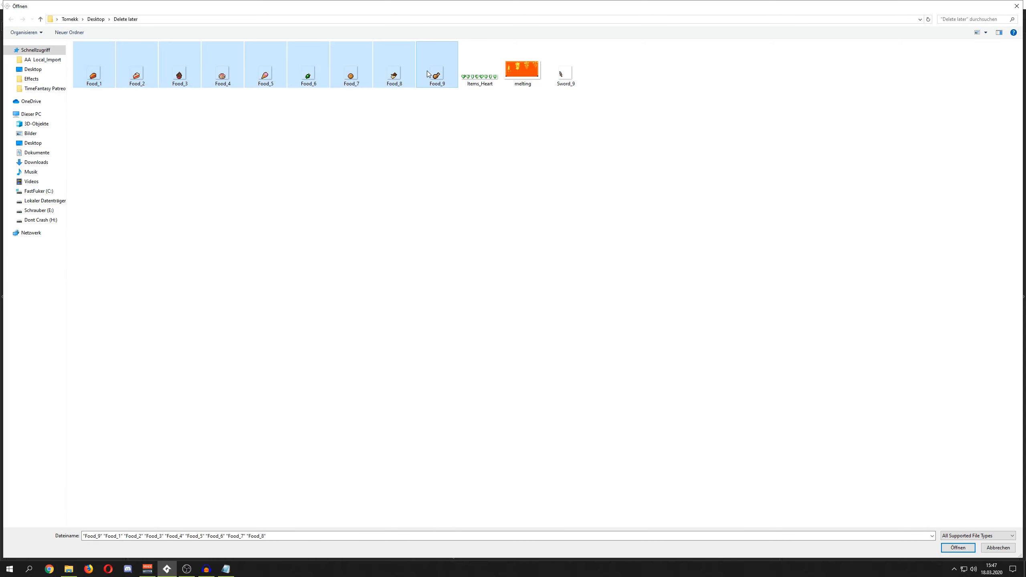
{"action": "key", "text": "Return"}
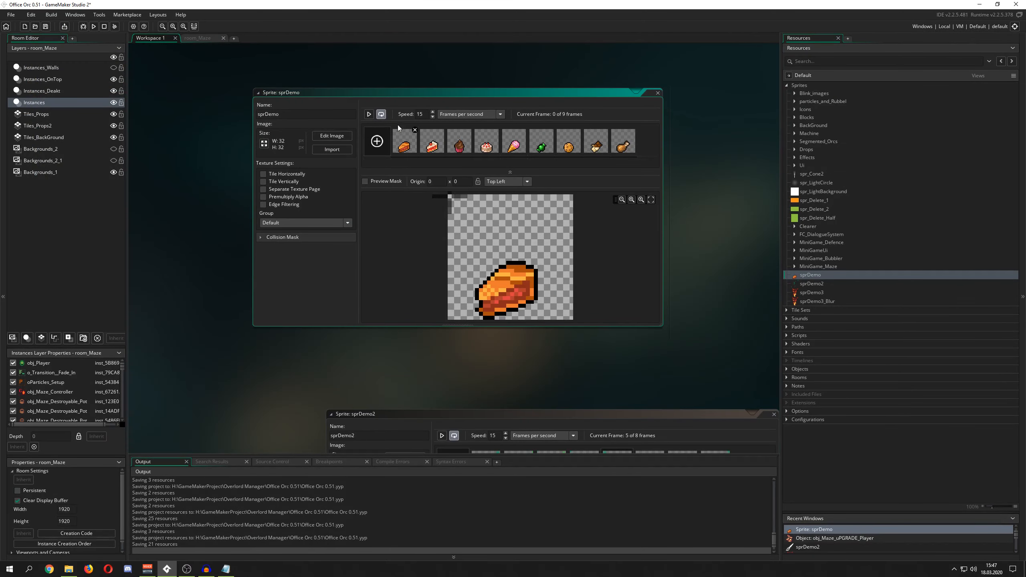
{"action": "left_click", "coordinate": [369, 114]}
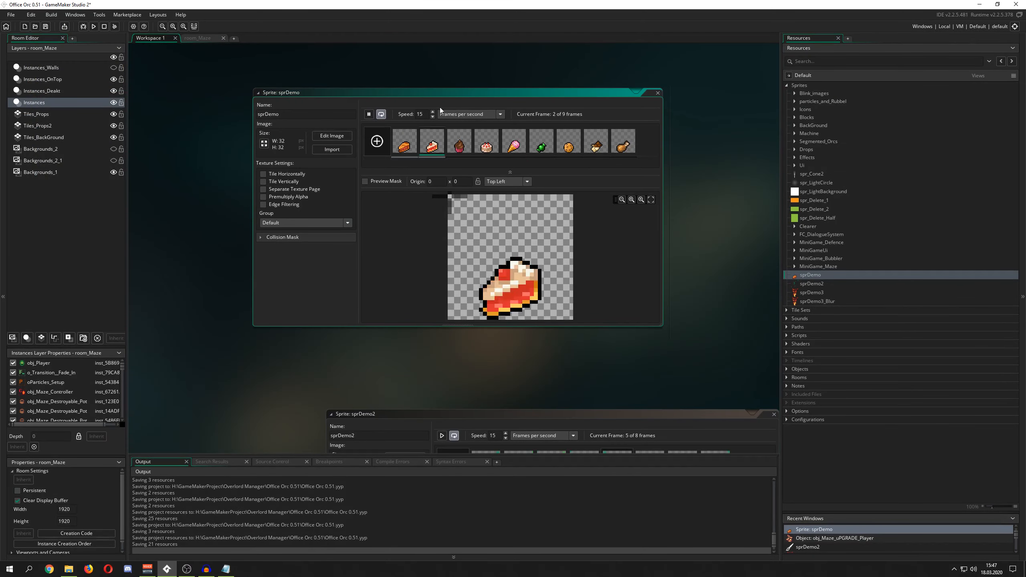
{"action": "left_click", "coordinate": [369, 115]}
Scale the sprDemo sprite to 64 x 64 pixels with linear interpolation and the aspect ratio maintained
{"action": "left_click", "coordinate": [263, 143]}
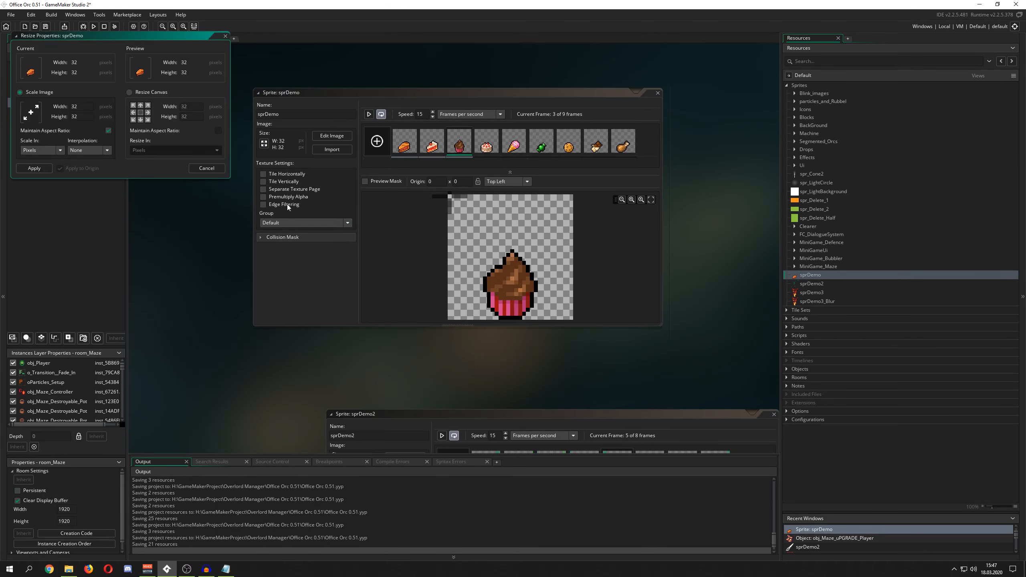
{"action": "left_click_drag", "start_coordinate": [179, 37], "coordinate": [545, 74]}
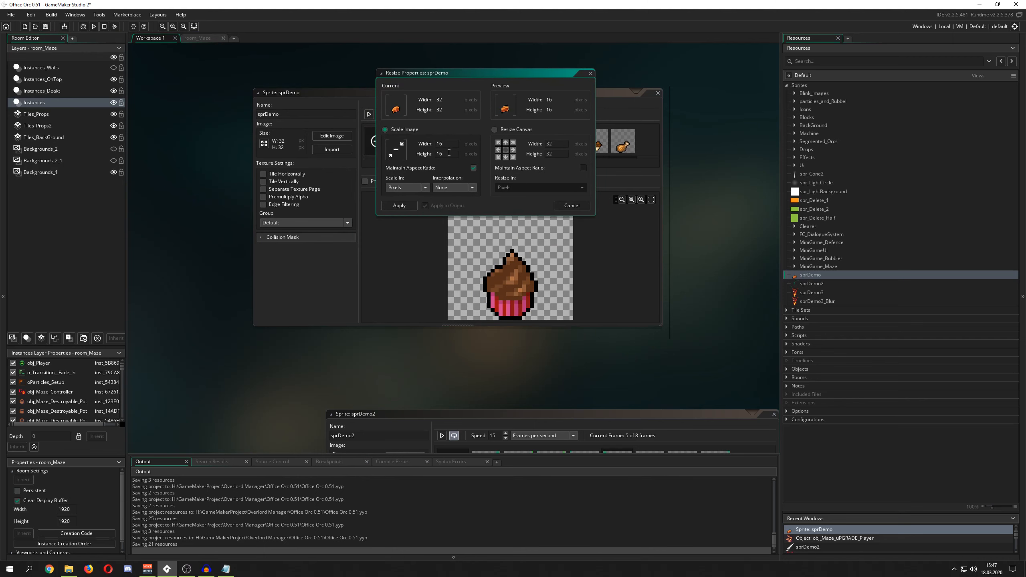
{"action": "left_click", "coordinate": [459, 188]}
{"action": "left_click_drag", "start_coordinate": [515, 73], "coordinate": [357, 115]}
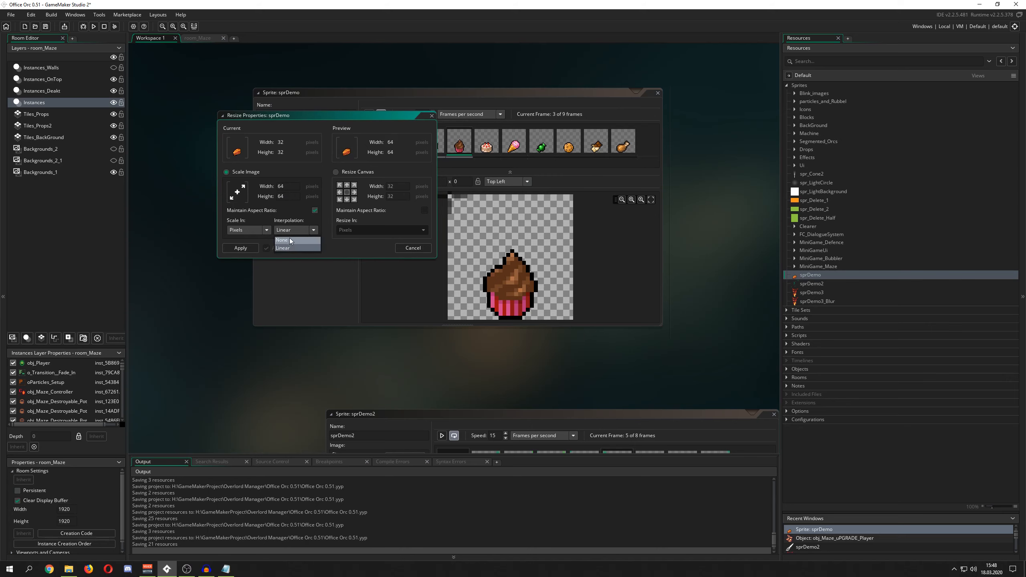
{"action": "left_click", "coordinate": [239, 247]}
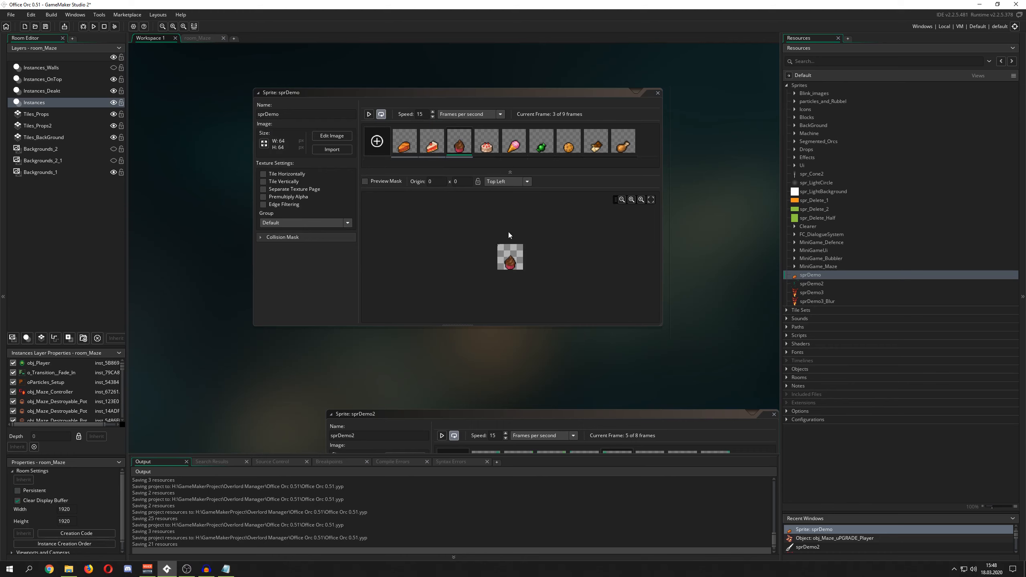
{"action": "scroll", "coordinate": [512, 252], "scroll_direction": "up", "scroll_amount": 5}
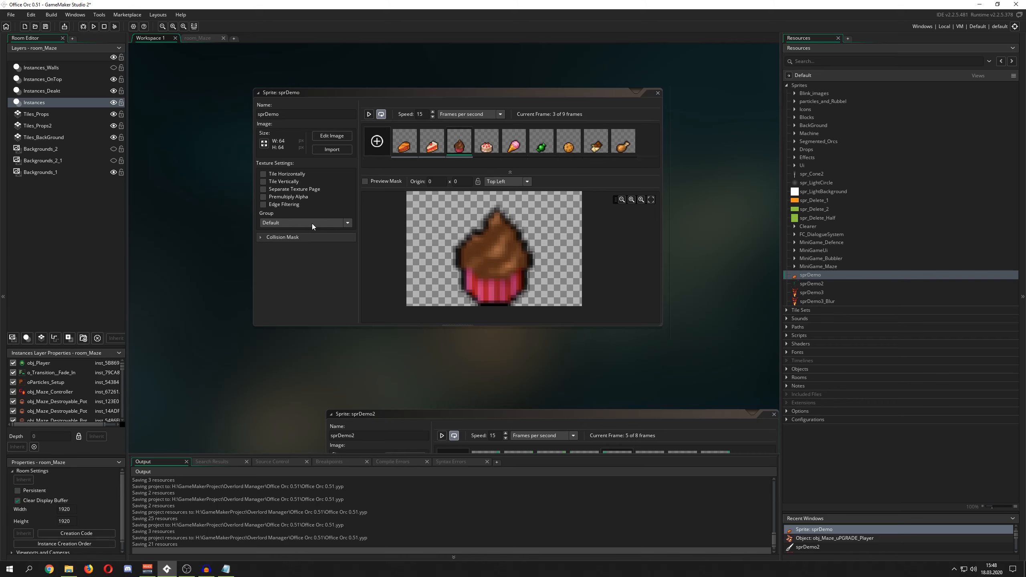
Open sprDemo for image editing and draw a freehand white pencil scribble above the food on the first frame
{"action": "left_click", "coordinate": [344, 136]}
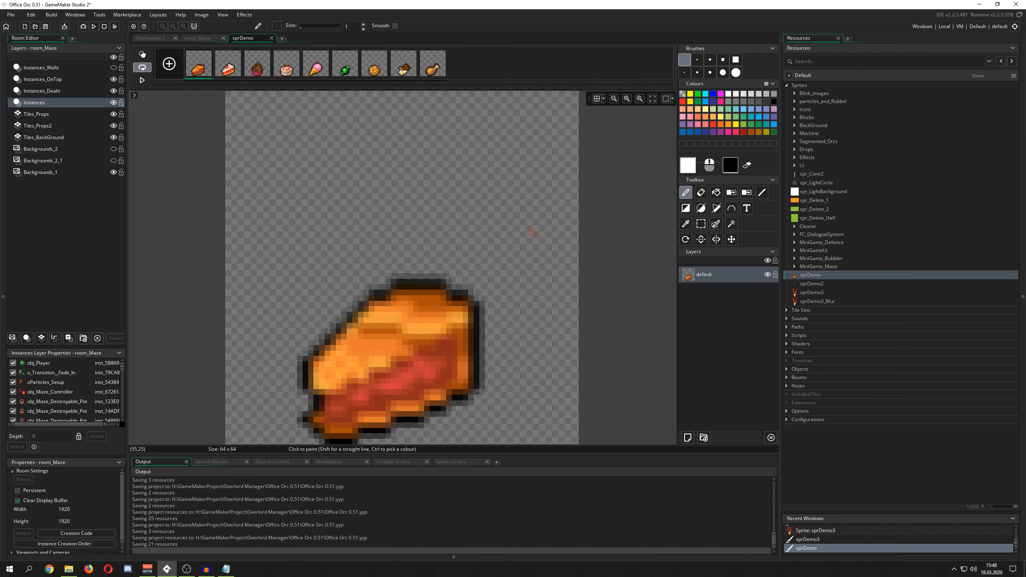
{"action": "key", "text": "alt+Tab"}
{"action": "key", "text": "alt+Tab"}
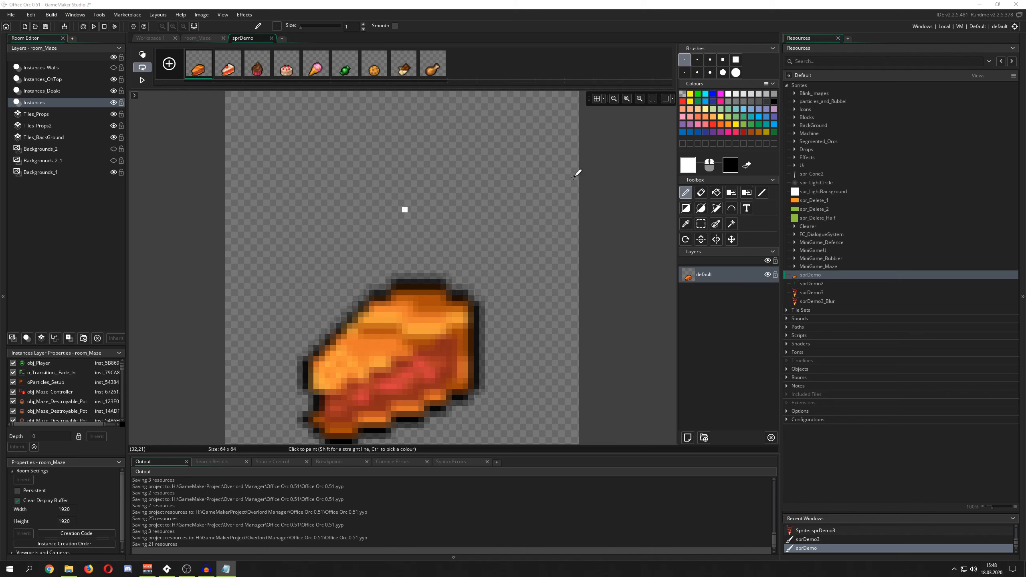
{"action": "mouse_move", "coordinate": [482, 160]}
{"action": "left_mouse_down"}
{"action": "mouse_move", "coordinate": [462, 227]}
{"action": "mouse_move", "coordinate": [449, 194]}
{"action": "left_mouse_up"}
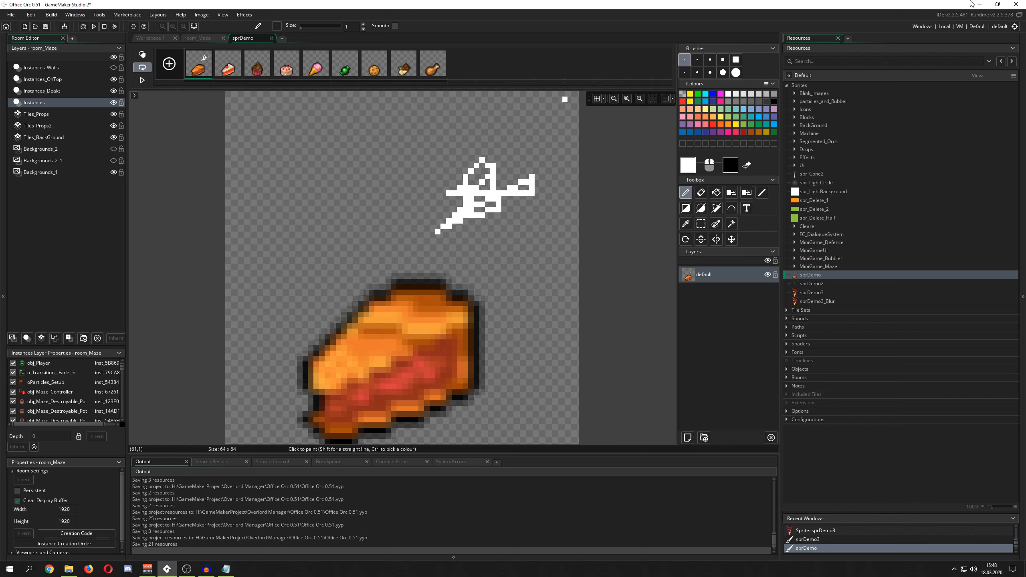
Import Food_9 as an additional frame, cropped/padded to the canvas size and centred, and compare it with the existing drumstick frame
{"action": "left_click", "coordinate": [202, 15]}
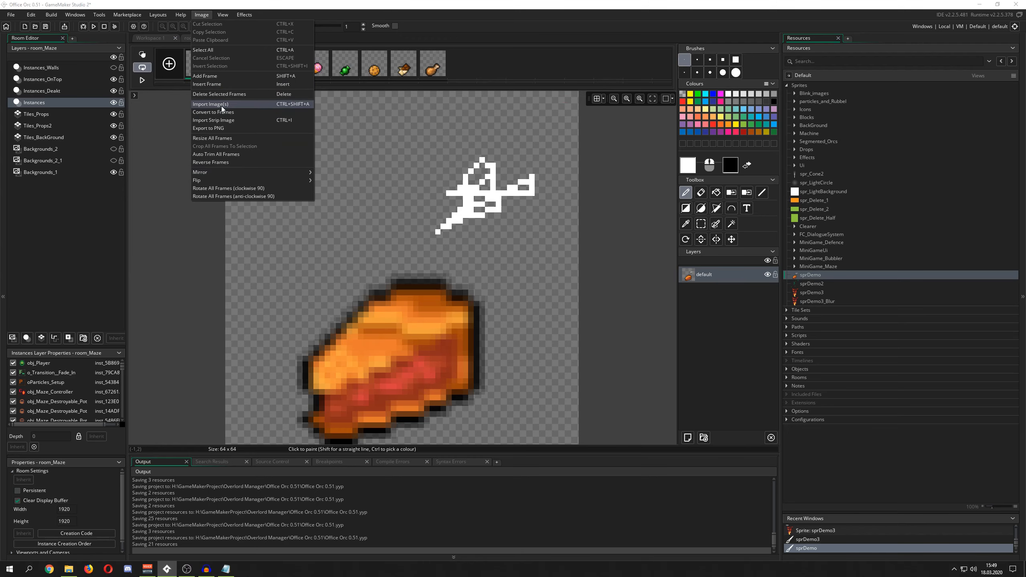
{"action": "left_click", "coordinate": [210, 104]}
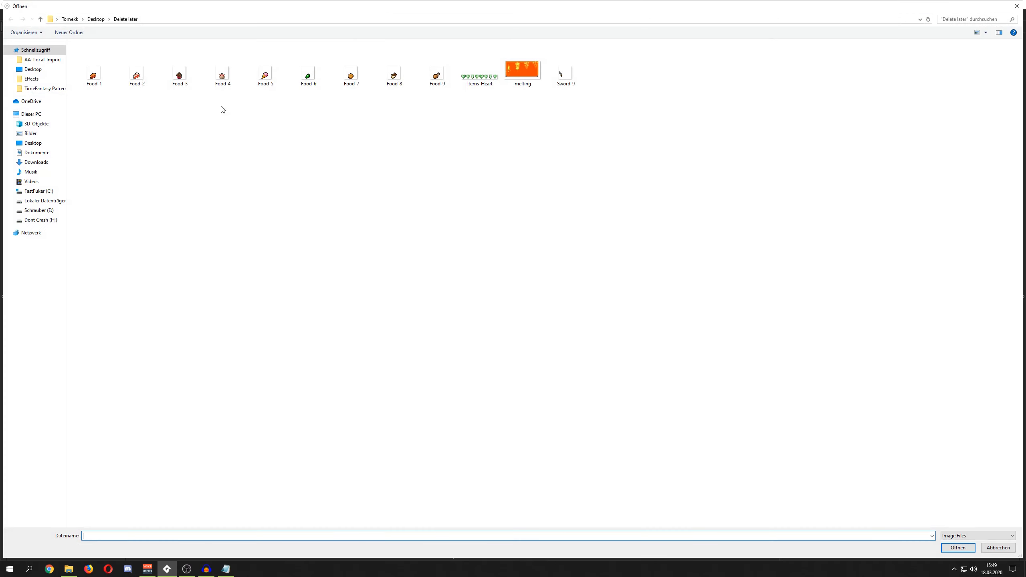
{"action": "double_click", "coordinate": [439, 75]}
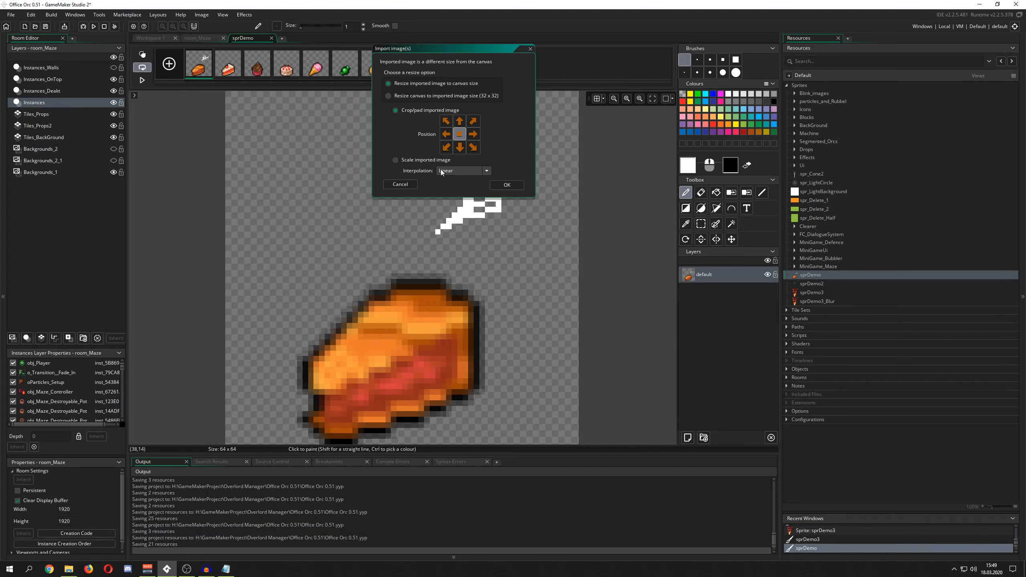
{"action": "left_click_drag", "start_coordinate": [463, 49], "coordinate": [508, 93]}
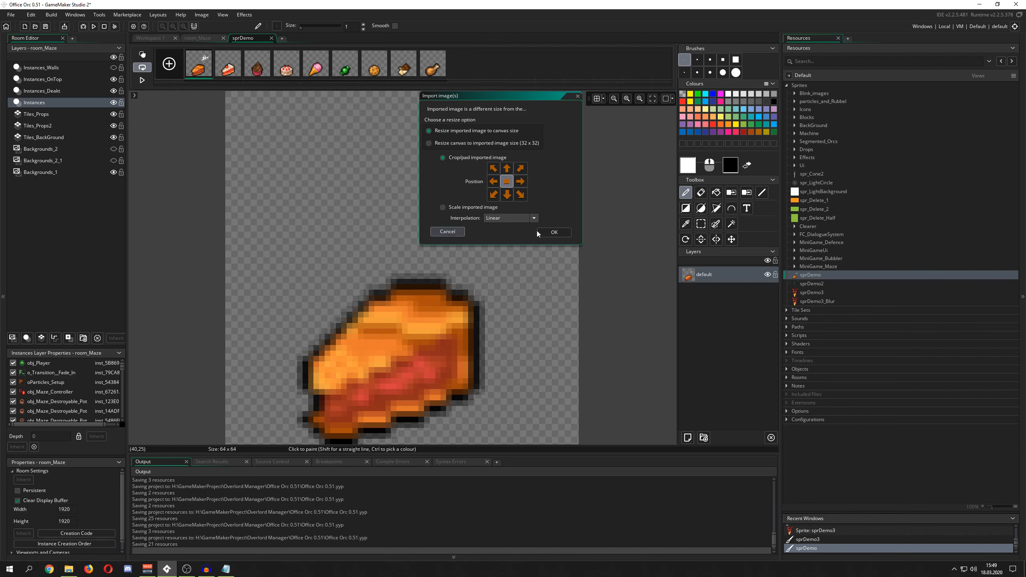
{"action": "left_click", "coordinate": [551, 231]}
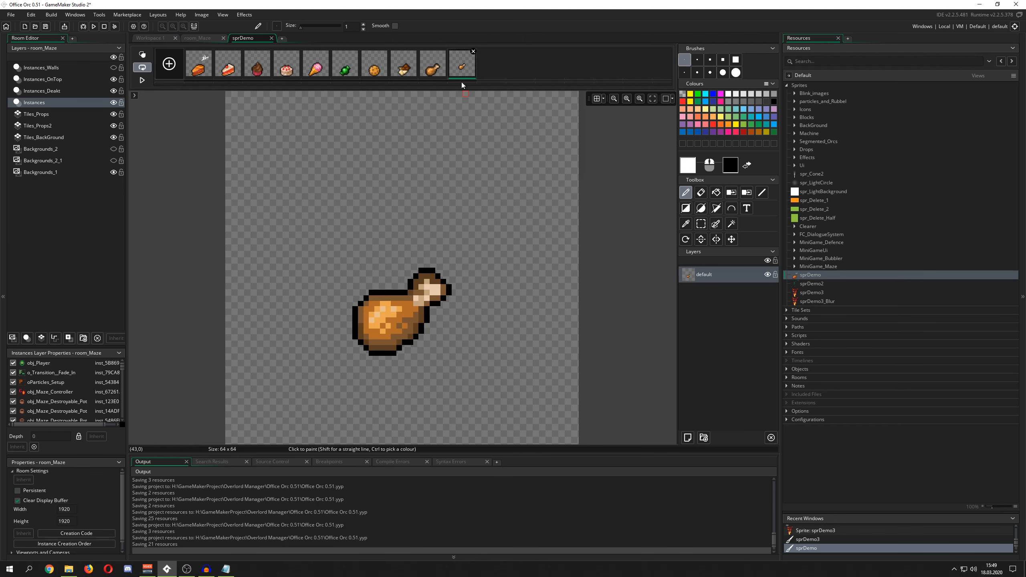
{"action": "left_click", "coordinate": [432, 72]}
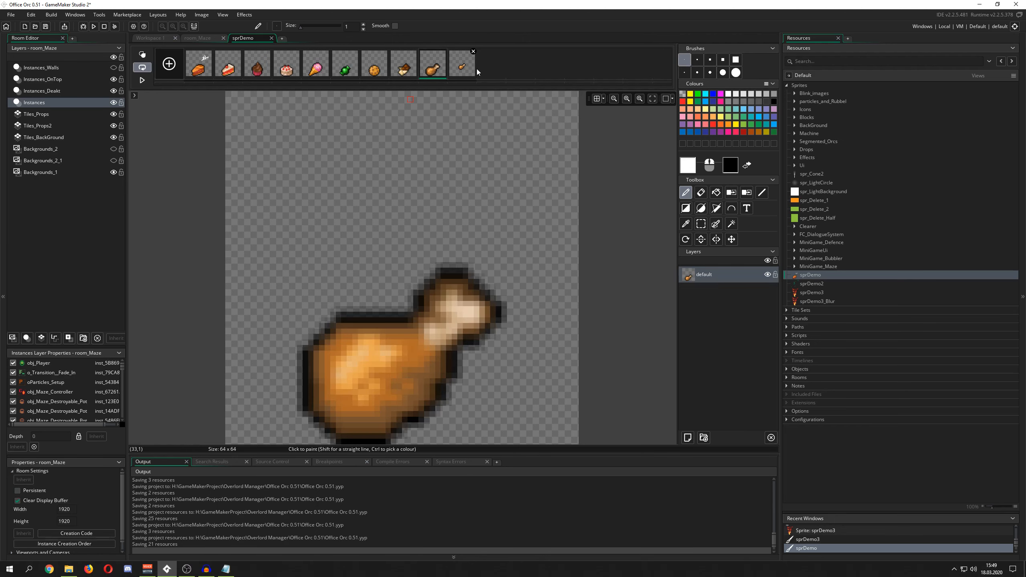
{"action": "left_click", "coordinate": [472, 68]}
Import Food_6 as a new frame, resizing the canvas to the imported 32 x 32 size with Crop/pad canvas and the centre position
{"action": "left_click", "coordinate": [203, 15]}
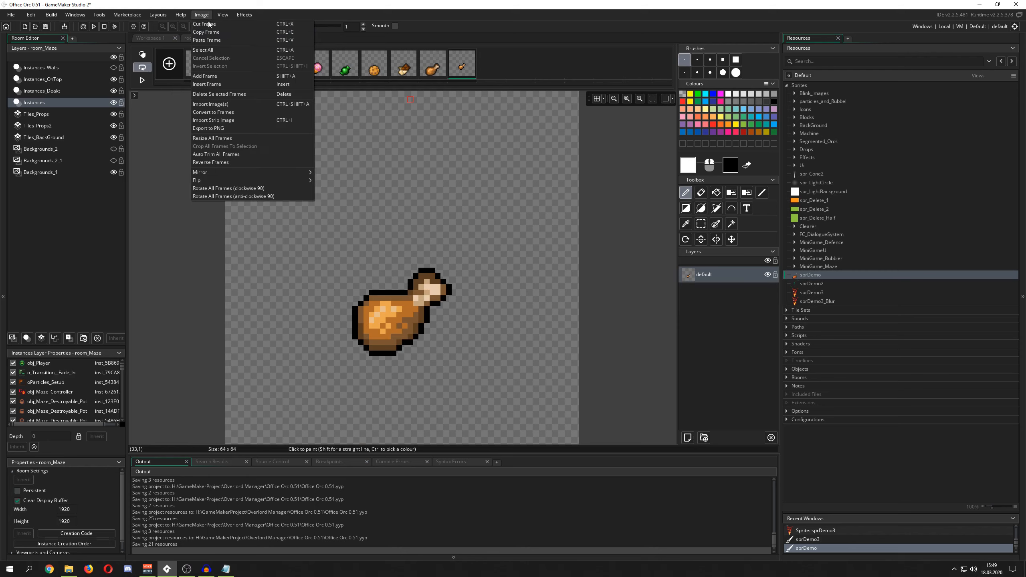
{"action": "left_click", "coordinate": [233, 105]}
{"action": "double_click", "coordinate": [291, 80]}
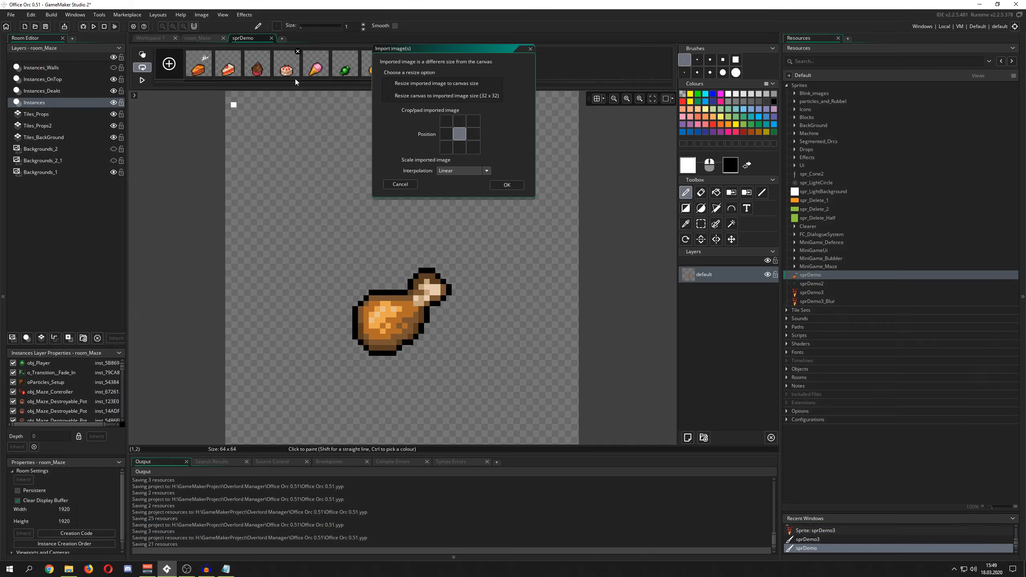
{"action": "left_click", "coordinate": [407, 96]}
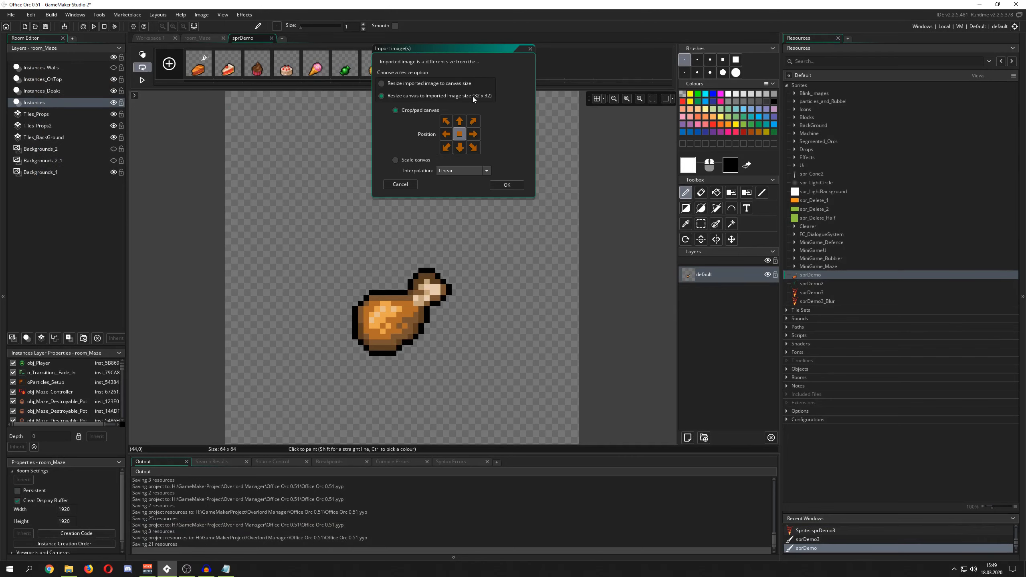
{"action": "left_click", "coordinate": [446, 121]}
{"action": "left_click", "coordinate": [473, 121]}
{"action": "left_click", "coordinate": [446, 121]}
{"action": "left_click", "coordinate": [442, 132]}
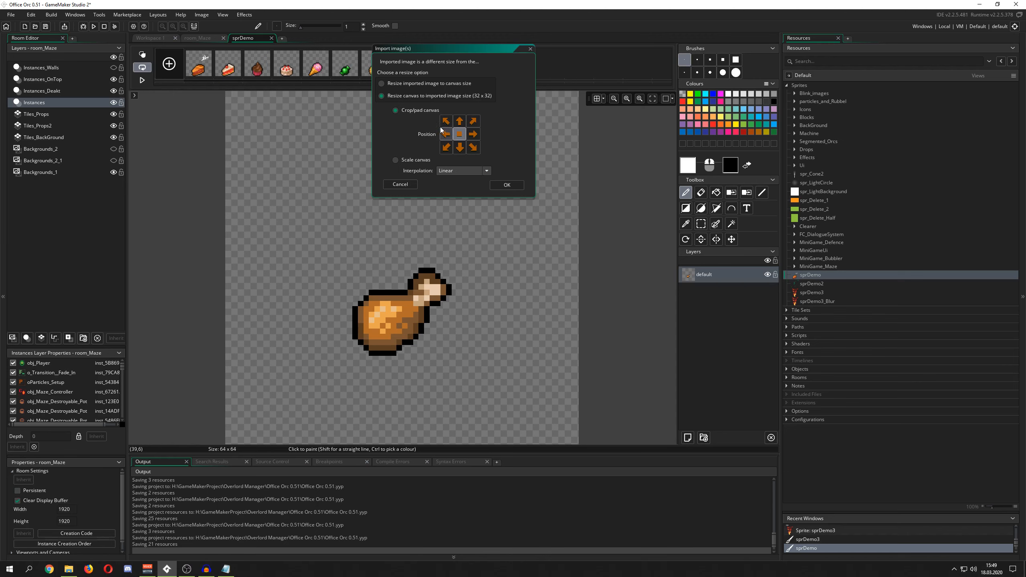
{"action": "left_click", "coordinate": [506, 185]}
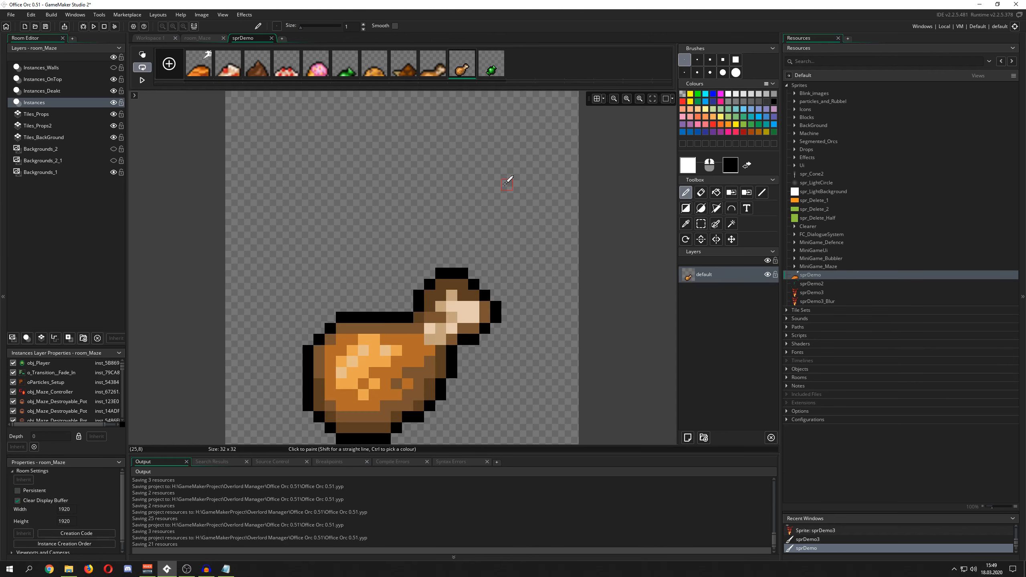
Compare how the original drumstick frame and the two newly imported frames fit on the resized canvas
{"action": "scroll", "coordinate": [456, 184], "scroll_direction": "down", "scroll_amount": 3}
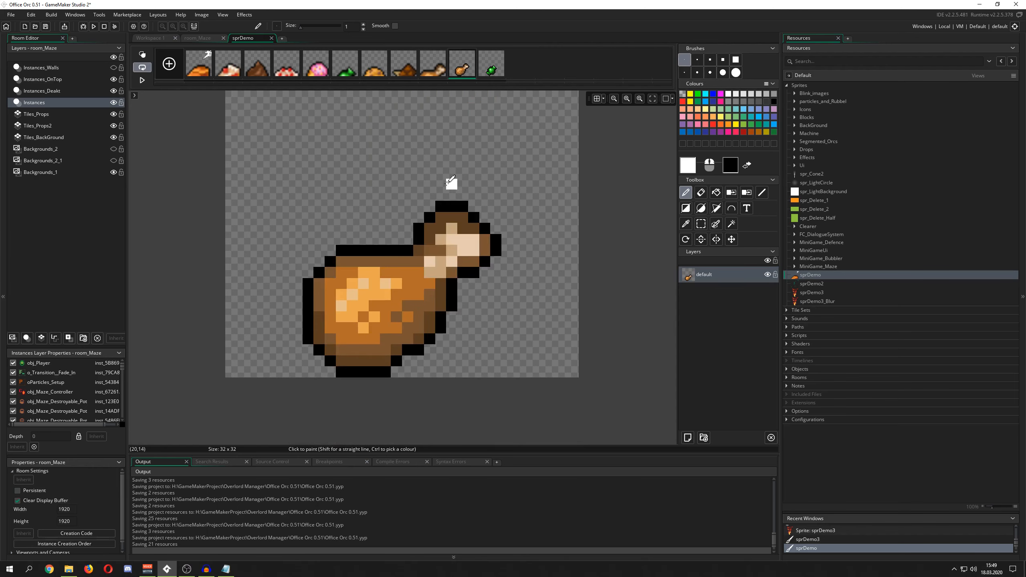
{"action": "scroll", "coordinate": [458, 183], "scroll_direction": "up", "scroll_amount": 4}
{"action": "left_click", "coordinate": [492, 68]}
{"action": "left_click", "coordinate": [430, 76]}
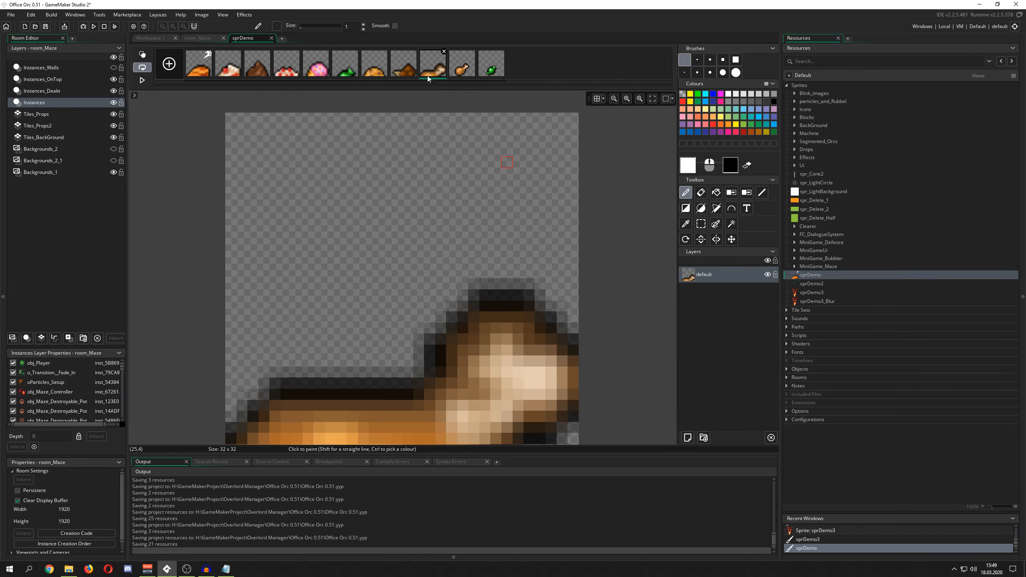
{"action": "scroll", "coordinate": [394, 268], "scroll_direction": "down", "scroll_amount": 3}
{"action": "scroll", "coordinate": [395, 233], "scroll_direction": "down", "scroll_amount": 2, "text": "ctrl"}
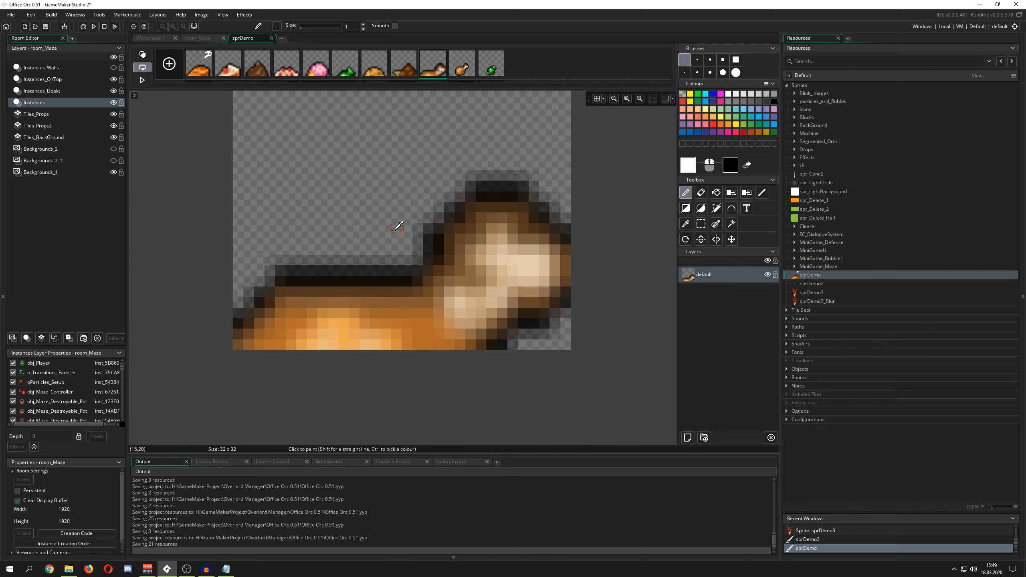
Delete every frame of sprDemo except the green candy
{"action": "left_click", "coordinate": [206, 15]}
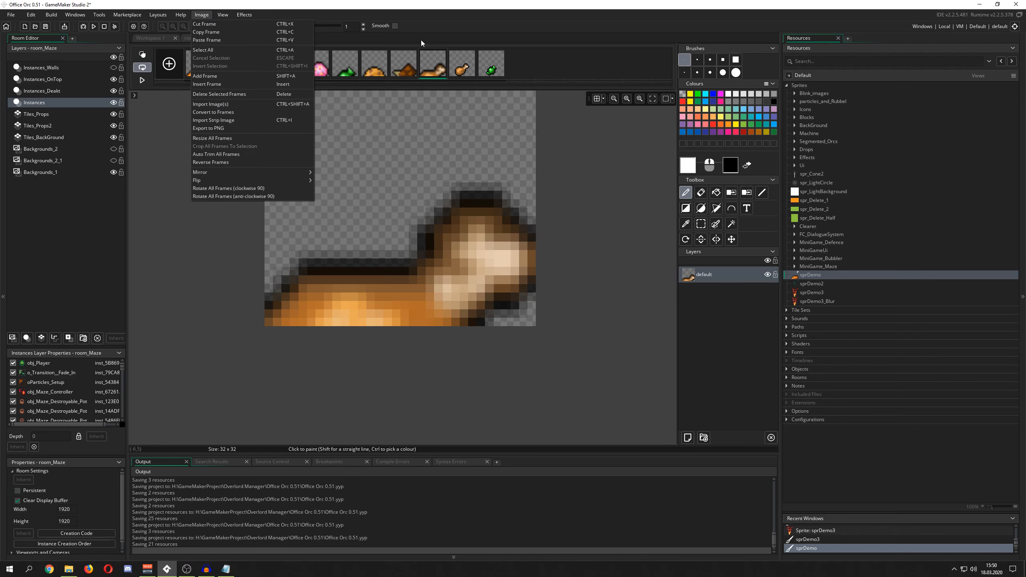
{"action": "left_click", "coordinate": [404, 64]}
{"action": "left_click", "coordinate": [209, 51]}
{"action": "left_click", "coordinate": [210, 52]}
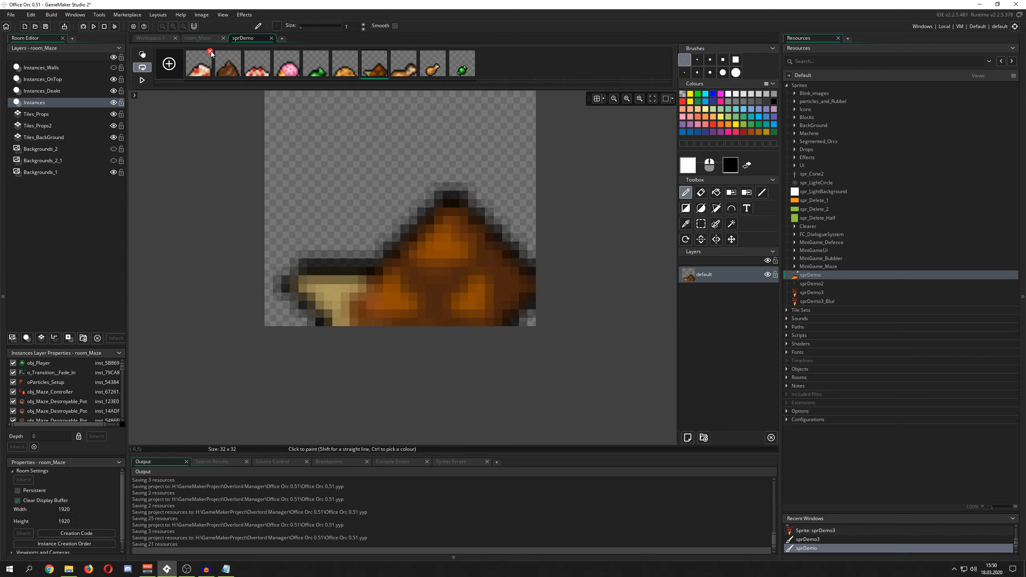
{"action": "left_click", "coordinate": [209, 51]}
{"action": "left_click", "coordinate": [210, 52]}
{"action": "left_click", "coordinate": [210, 52]}
{"action": "left_click", "coordinate": [209, 52]}
{"action": "left_click", "coordinate": [210, 52]}
{"action": "left_click", "coordinate": [210, 51]}
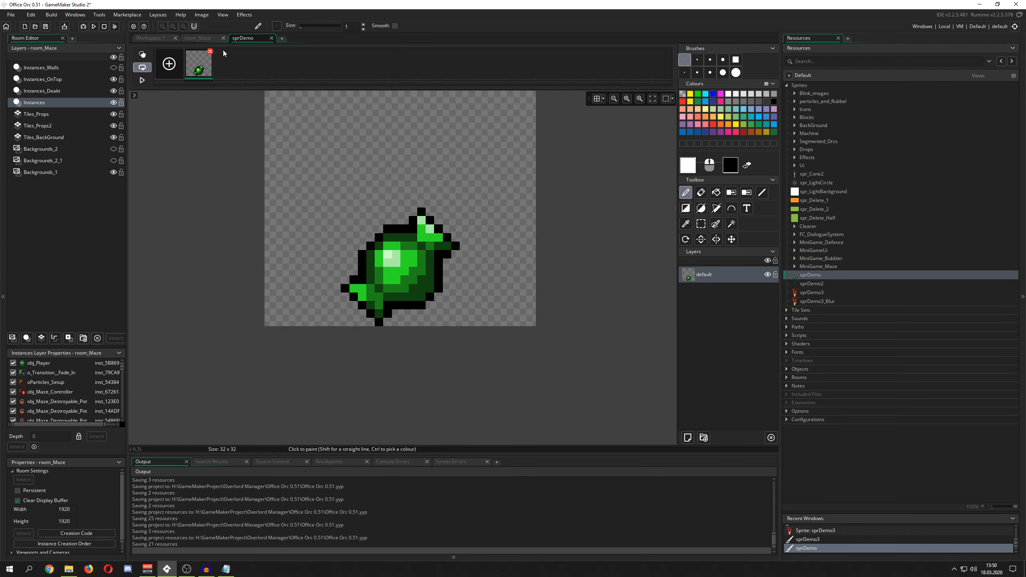
Import Food_7 as a second frame after the green candy and close the image editor
{"action": "left_click", "coordinate": [201, 14]}
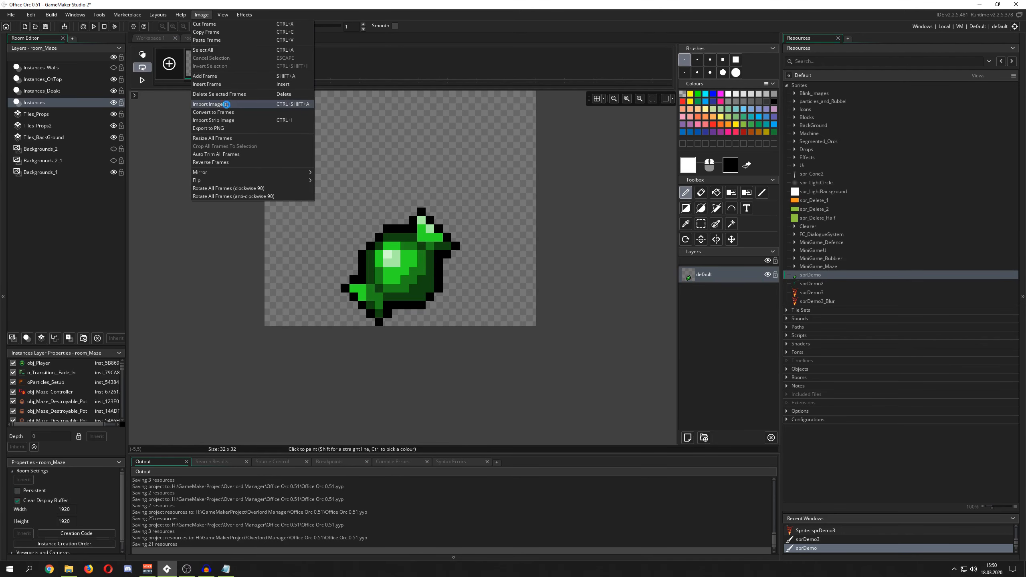
{"action": "left_click", "coordinate": [226, 104]}
{"action": "double_click", "coordinate": [351, 75]}
{"action": "left_click", "coordinate": [232, 75]}
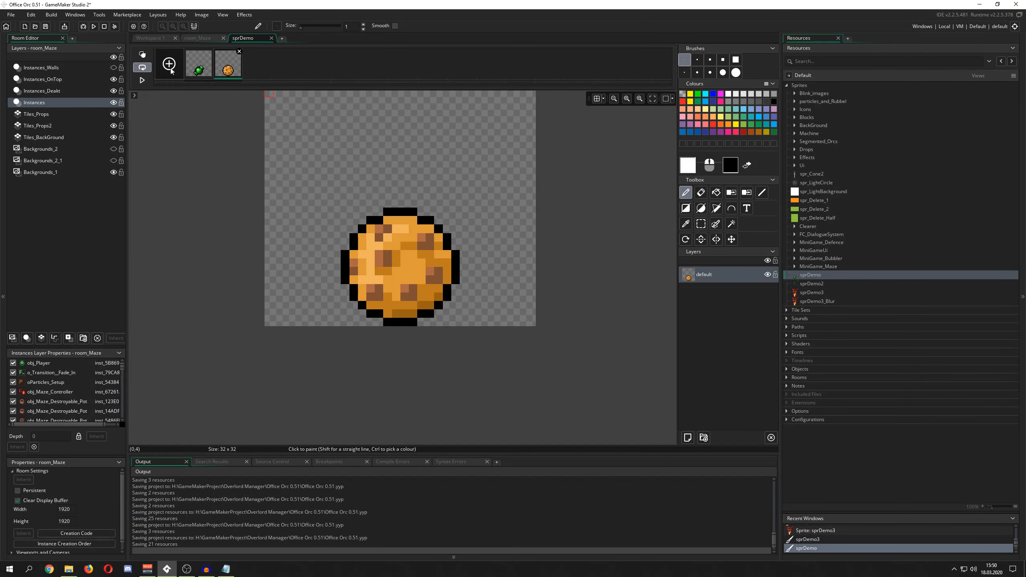
{"action": "left_click", "coordinate": [271, 38]}
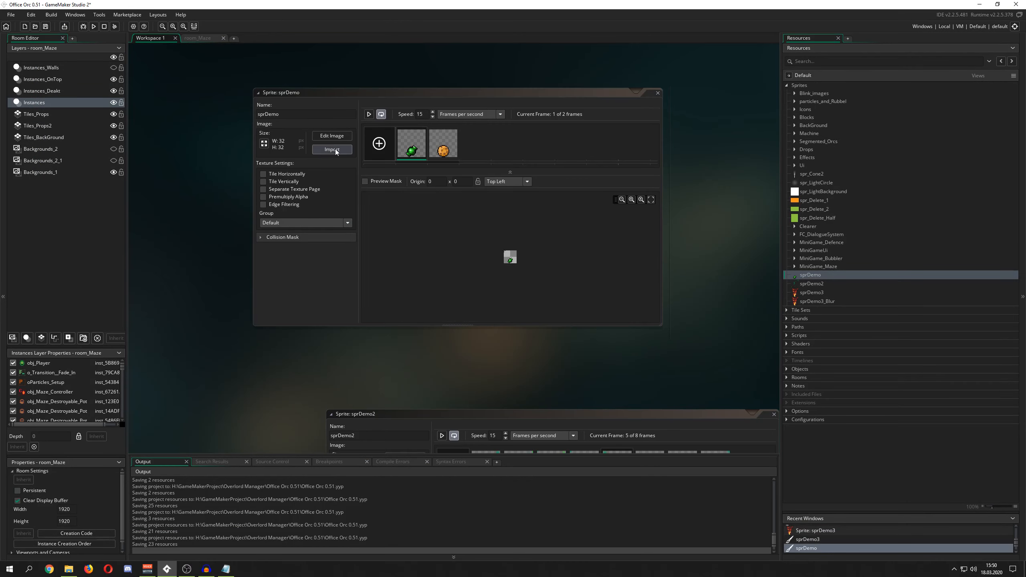
Replace the frames of sprDemo by importing the images Food_3 through Food_7 from the sprite window
{"action": "left_click", "coordinate": [332, 149]}
{"action": "left_click_drag", "start_coordinate": [364, 128], "coordinate": [187, 69]}
{"action": "left_click", "coordinate": [958, 547]}
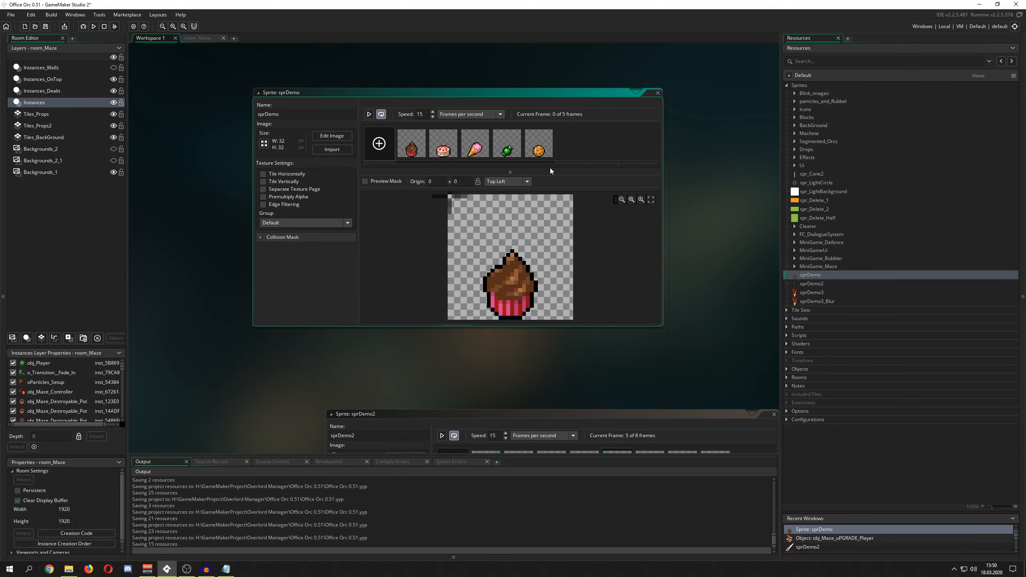
Open sprDemo for image editing and start Convert to Frames on the cupcake, with frame width and height set to 16
{"action": "left_click", "coordinate": [330, 136]}
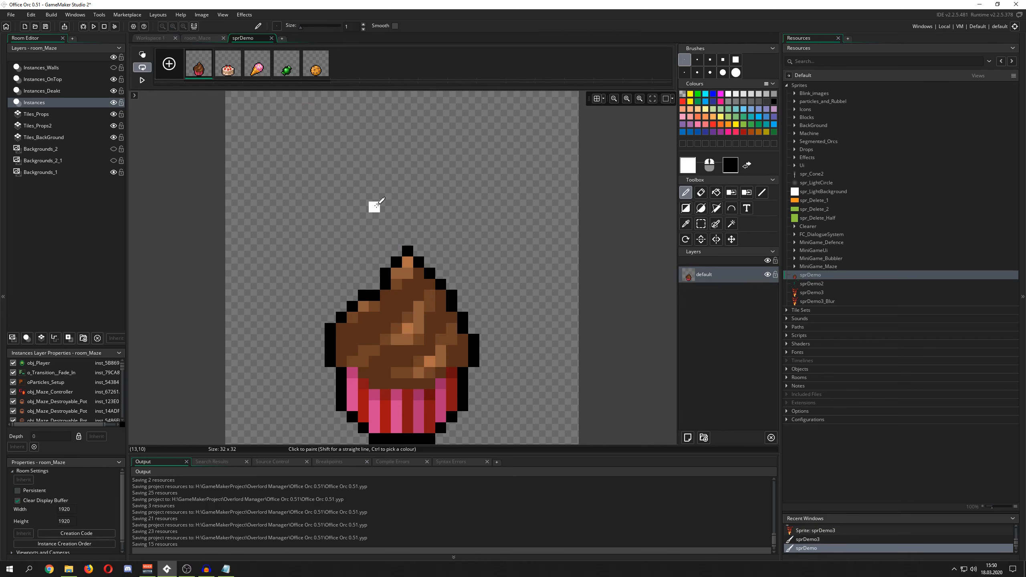
{"action": "left_click", "coordinate": [201, 14]}
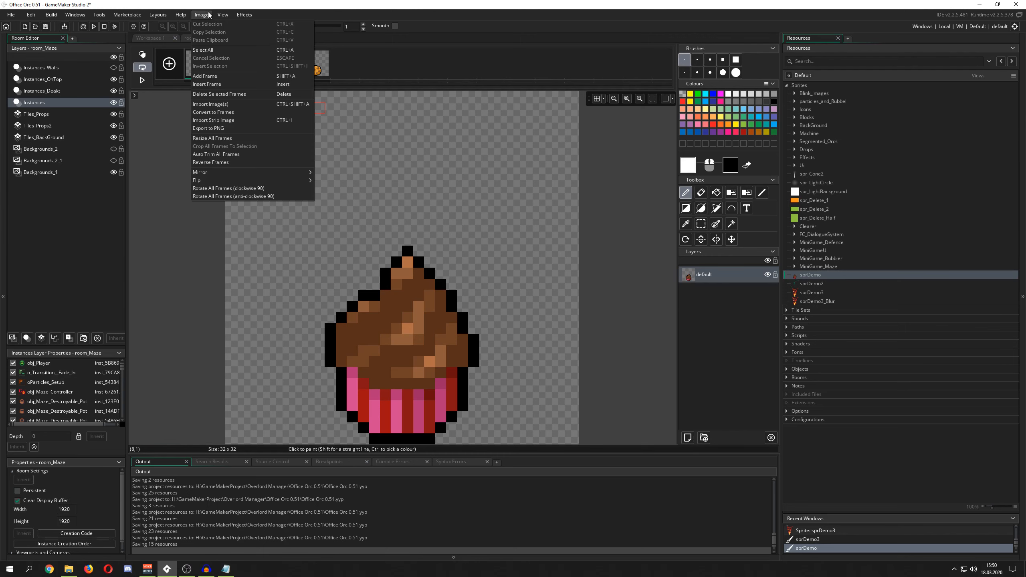
{"action": "left_click", "coordinate": [237, 112]}
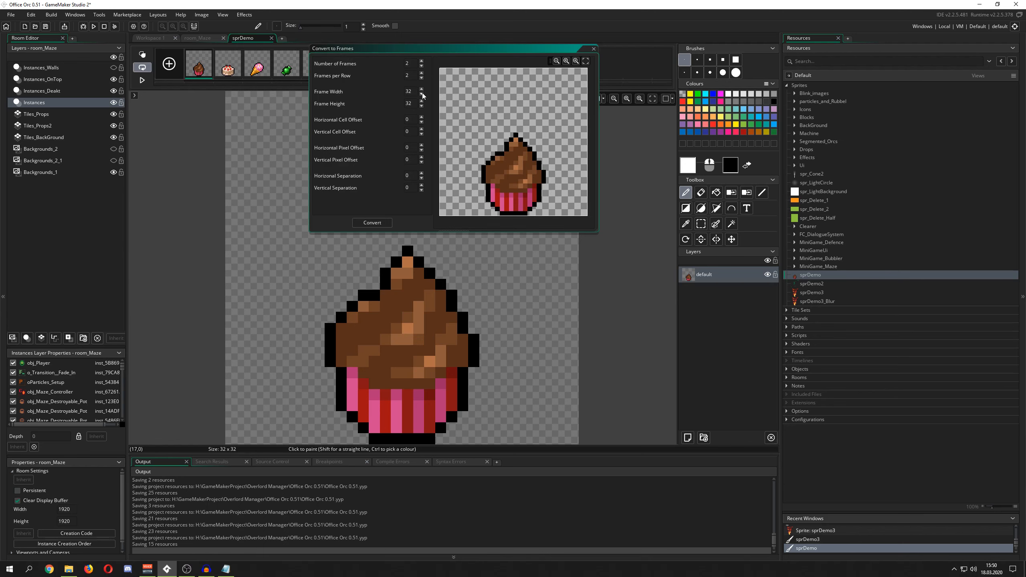
{"action": "left_click_drag", "start_coordinate": [413, 92], "coordinate": [321, 84]}
{"action": "type", "text": "16"}
{"action": "double_click", "coordinate": [415, 105]}
{"action": "type", "text": "16"}
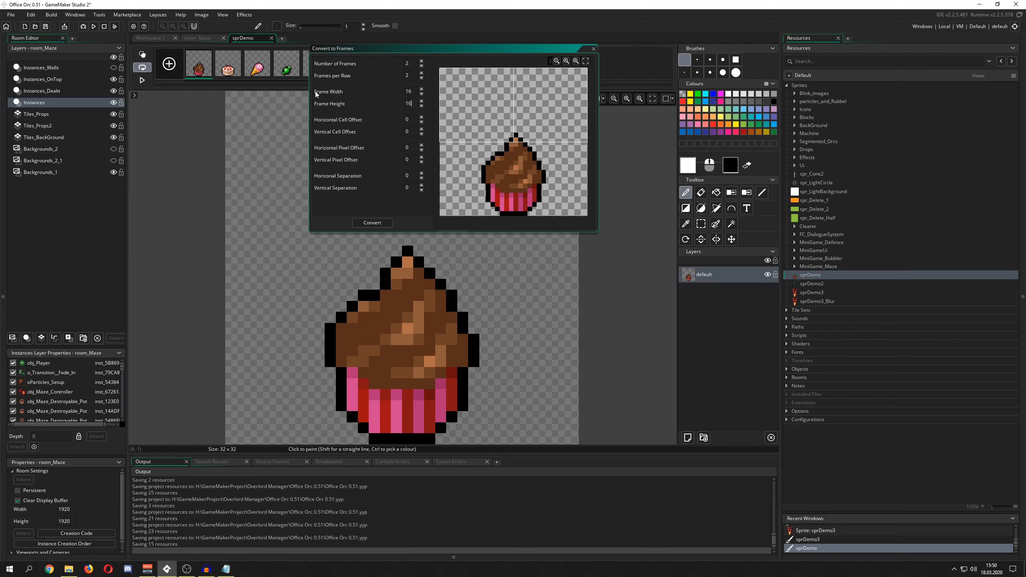
Set the number of frames and frames per row to 4, convert the cupcake, and view the resulting frames
{"action": "left_click", "coordinate": [422, 60]}
{"action": "left_click", "coordinate": [422, 73]}
{"action": "left_click", "coordinate": [421, 74]}
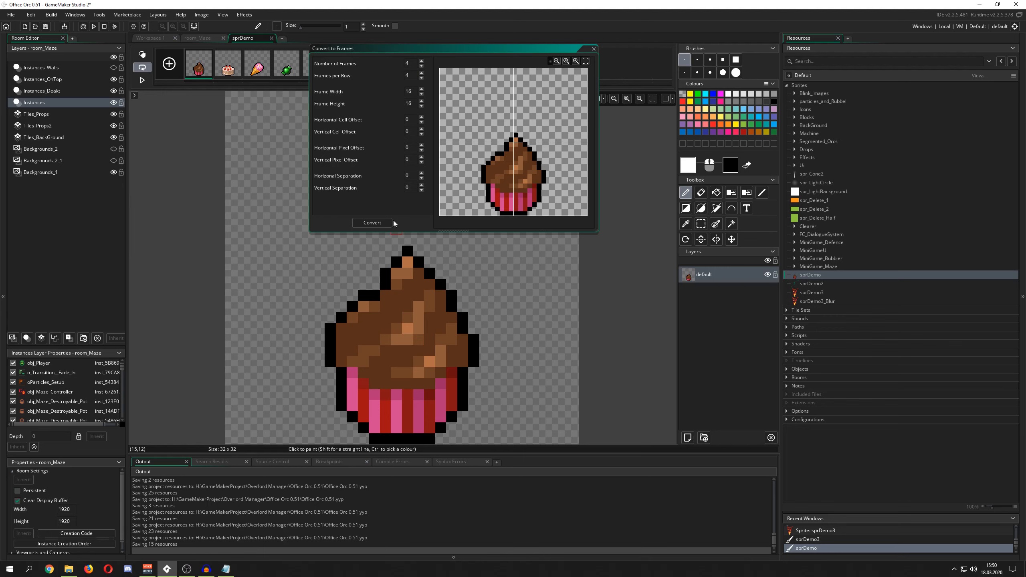
{"action": "left_click", "coordinate": [372, 223]}
{"action": "left_click", "coordinate": [236, 72]}
{"action": "left_click", "coordinate": [254, 69]}
{"action": "left_click", "coordinate": [288, 69]}
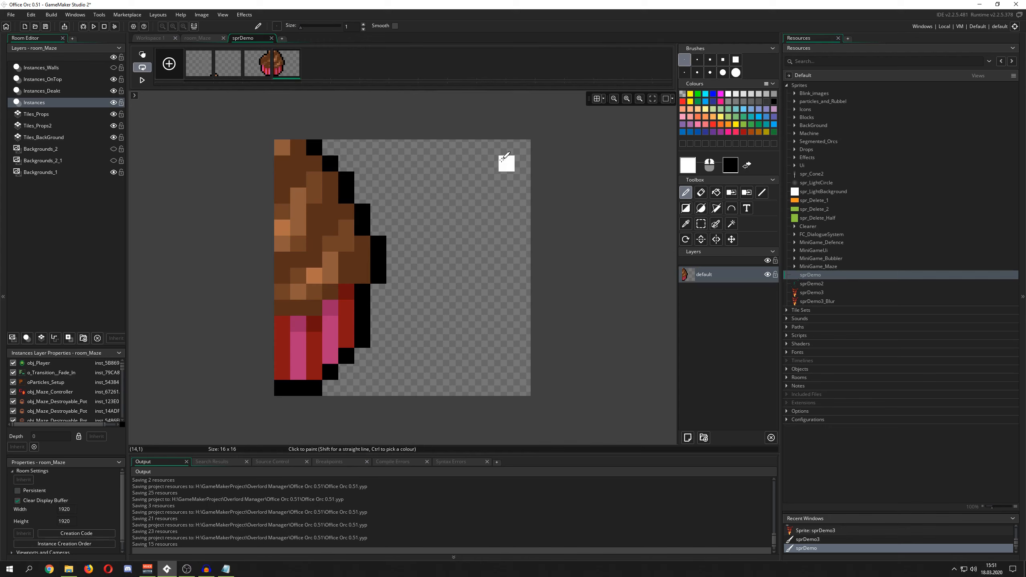
{"action": "left_click", "coordinate": [200, 64]}
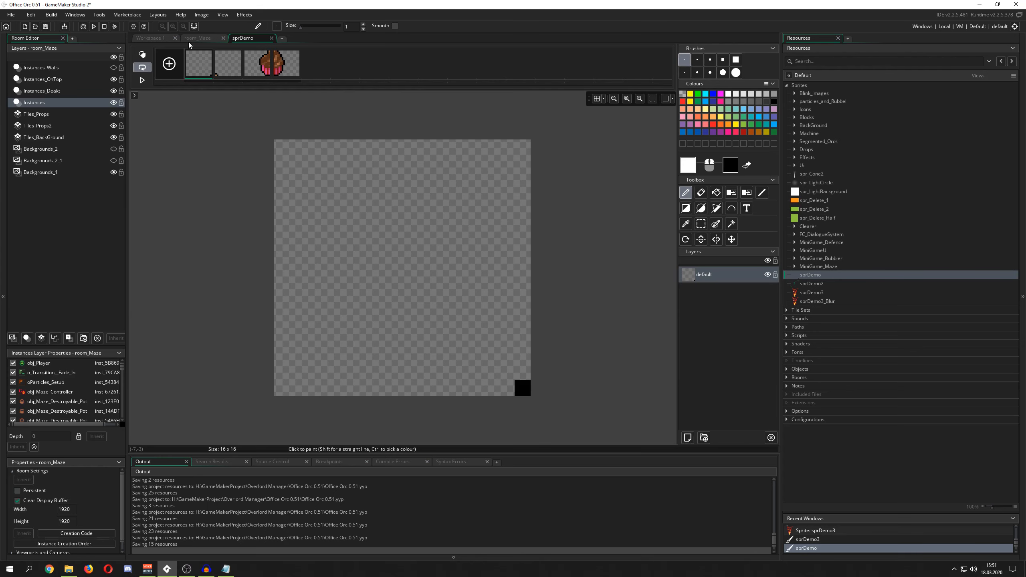
Load Items_Heart as a strip image and enlarge the conversion window and its preview to show the whole strip
{"action": "left_click", "coordinate": [201, 14]}
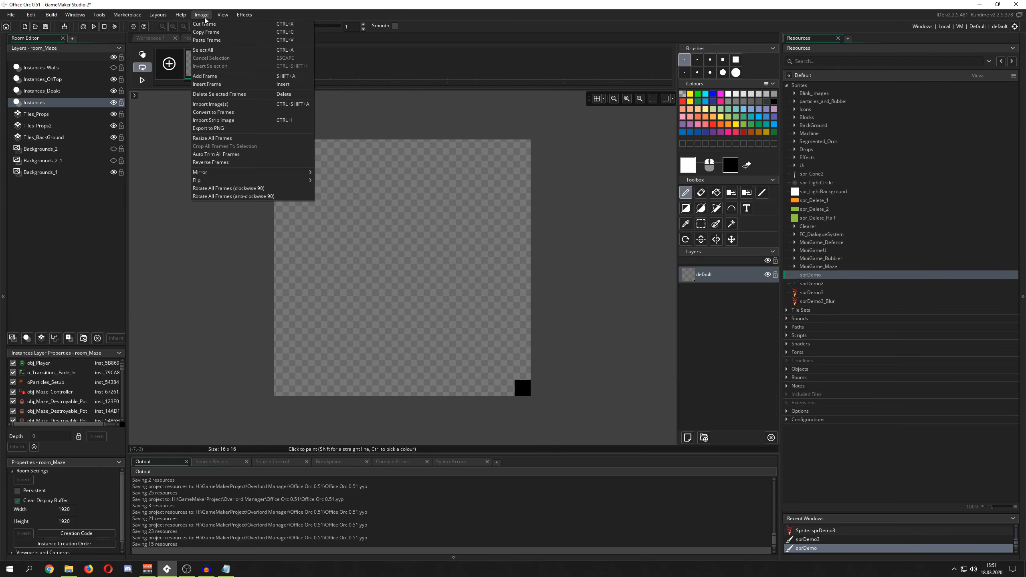
{"action": "left_click", "coordinate": [220, 120]}
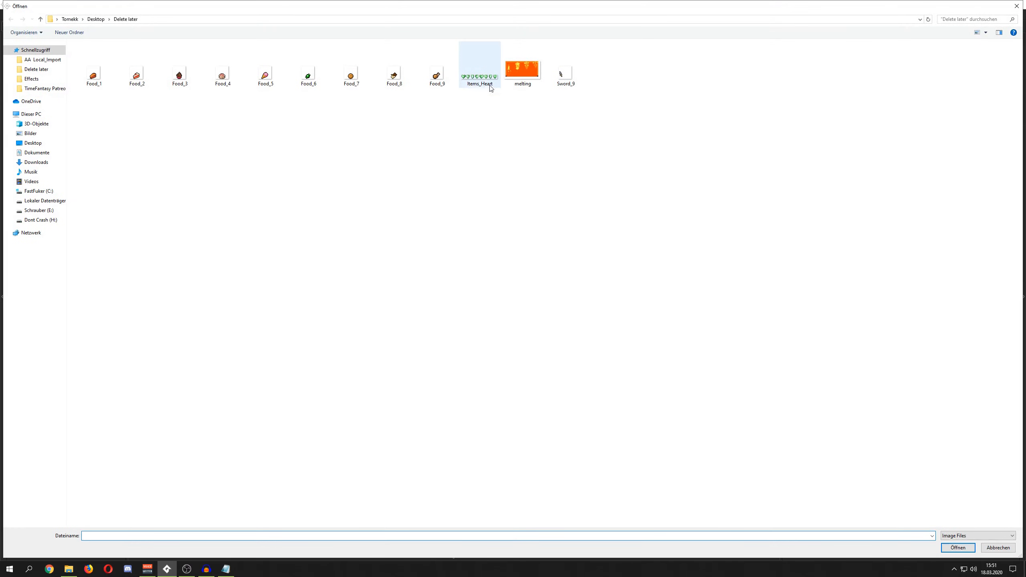
{"action": "double_click", "coordinate": [478, 81]}
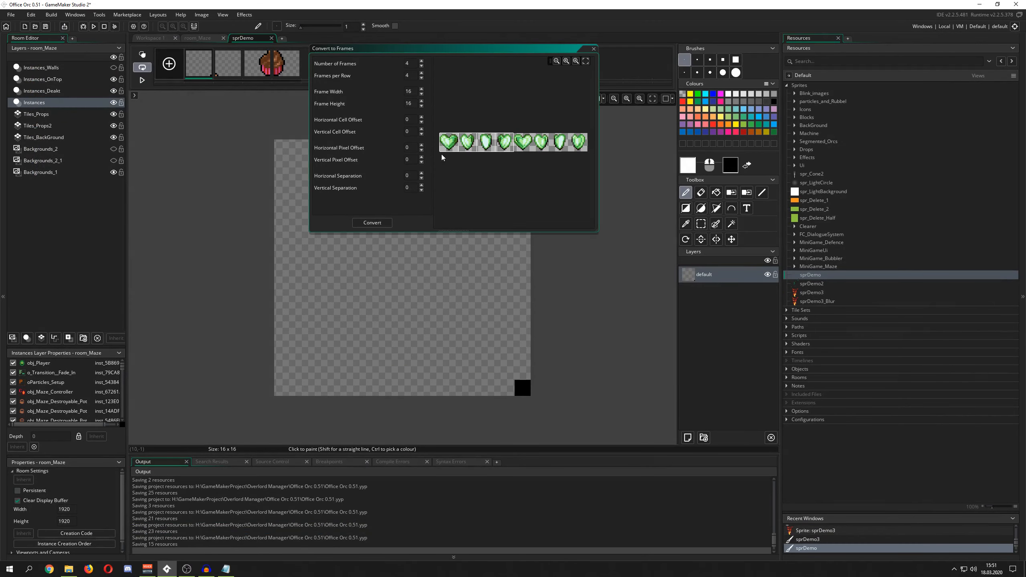
{"action": "left_click_drag", "start_coordinate": [486, 48], "coordinate": [444, 88]}
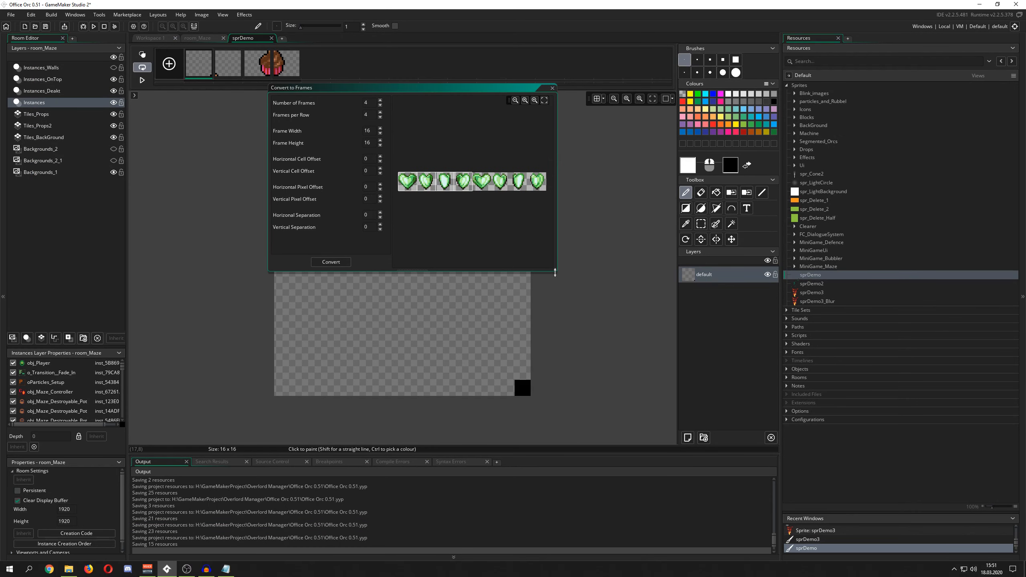
{"action": "left_click_drag", "start_coordinate": [555, 271], "coordinate": [629, 347]}
{"action": "scroll", "coordinate": [459, 167], "scroll_direction": "up", "scroll_amount": 4, "text": "ctrl"}
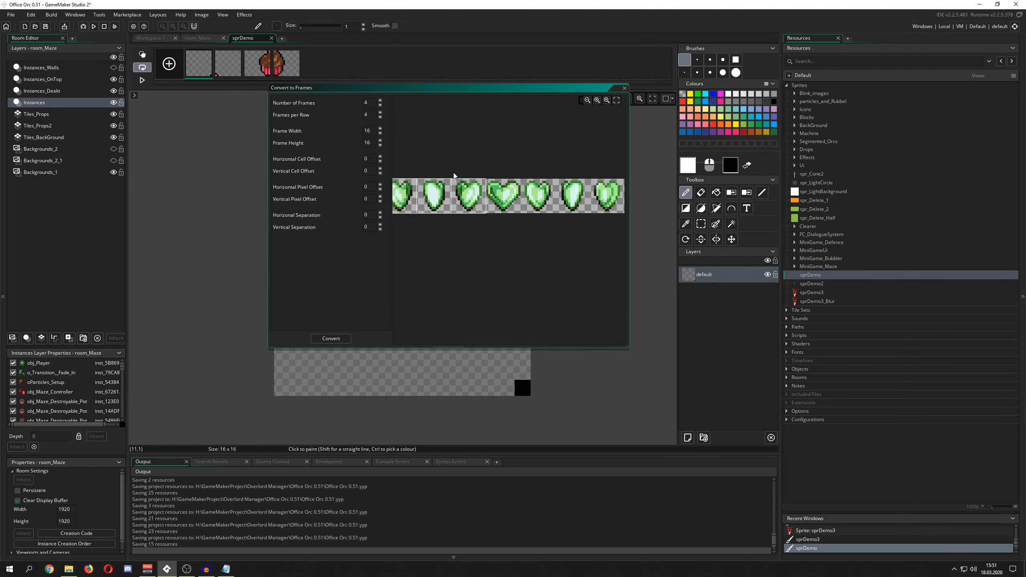
{"action": "left_click_drag", "start_coordinate": [630, 150], "coordinate": [779, 150]}
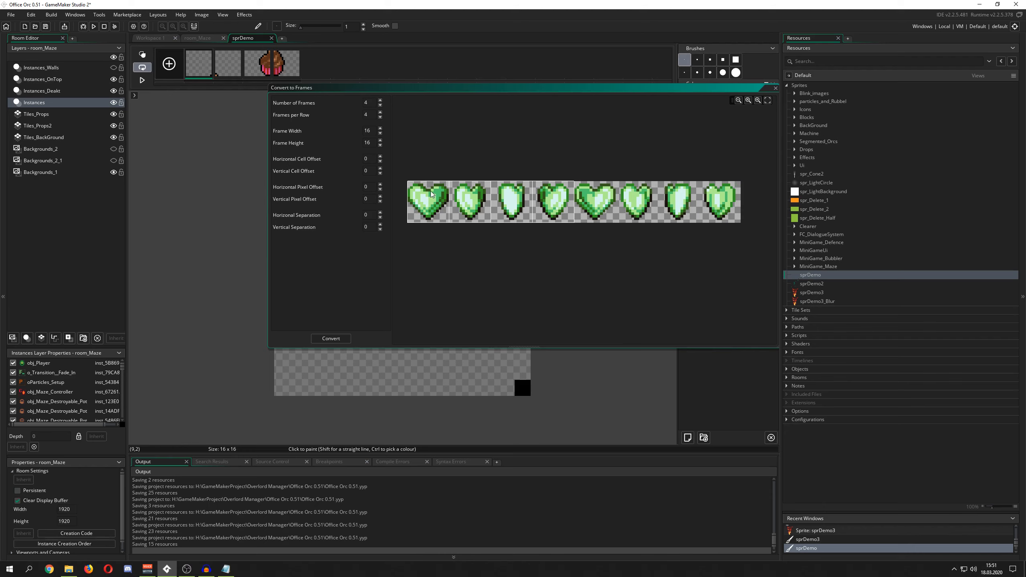
Set the heart strip's number of frames and frames per row to 8
{"action": "left_click", "coordinate": [380, 112]}
{"action": "left_click", "coordinate": [380, 113]}
{"action": "left_click", "coordinate": [380, 113]}
{"action": "left_click", "coordinate": [380, 113]}
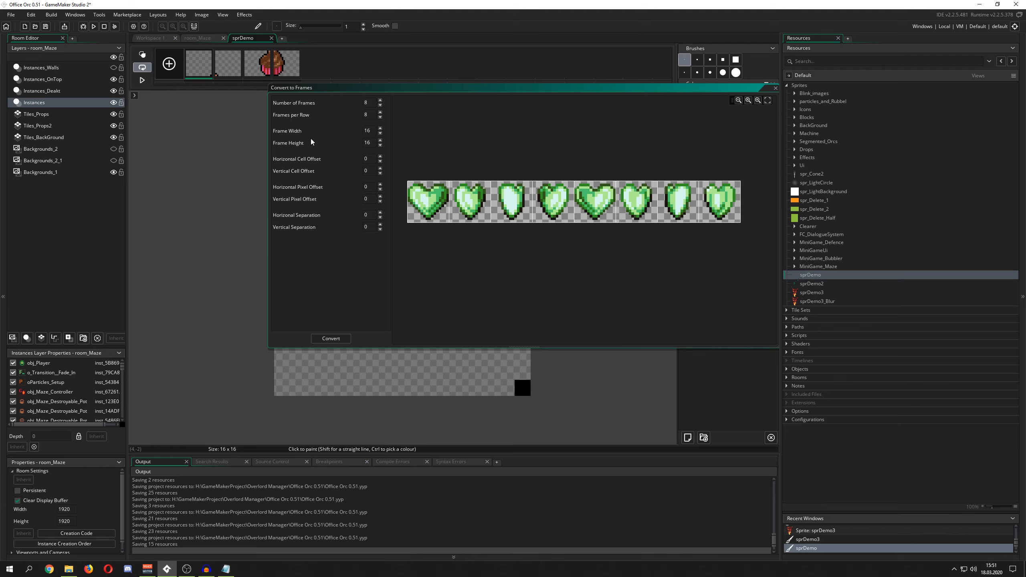
Convert the heart strip with a frame height of 16, and play and stop the resulting animation
{"action": "left_click_drag", "start_coordinate": [374, 130], "coordinate": [278, 125]}
{"action": "left_click", "coordinate": [379, 145]}
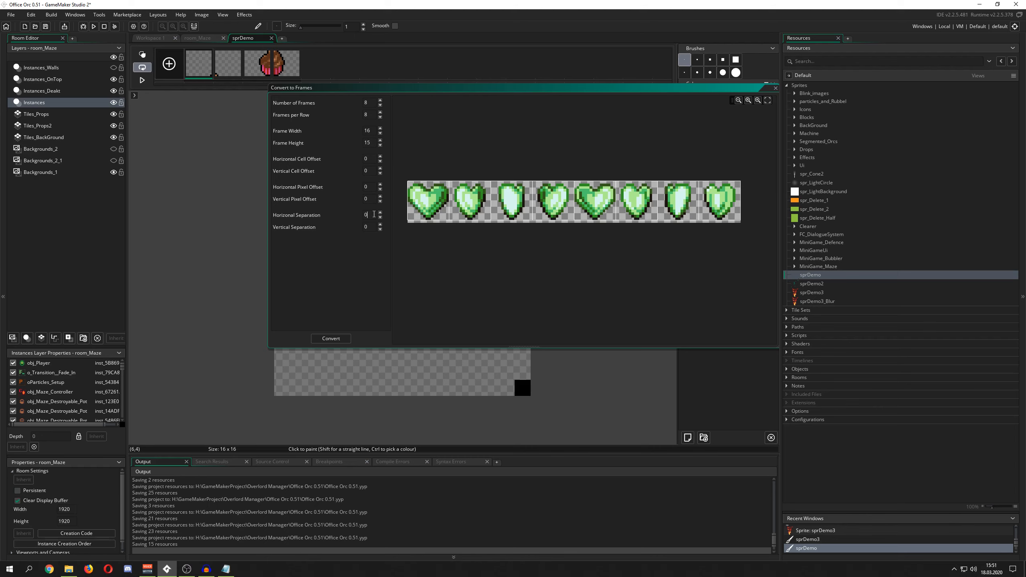
{"action": "left_click", "coordinate": [379, 140]}
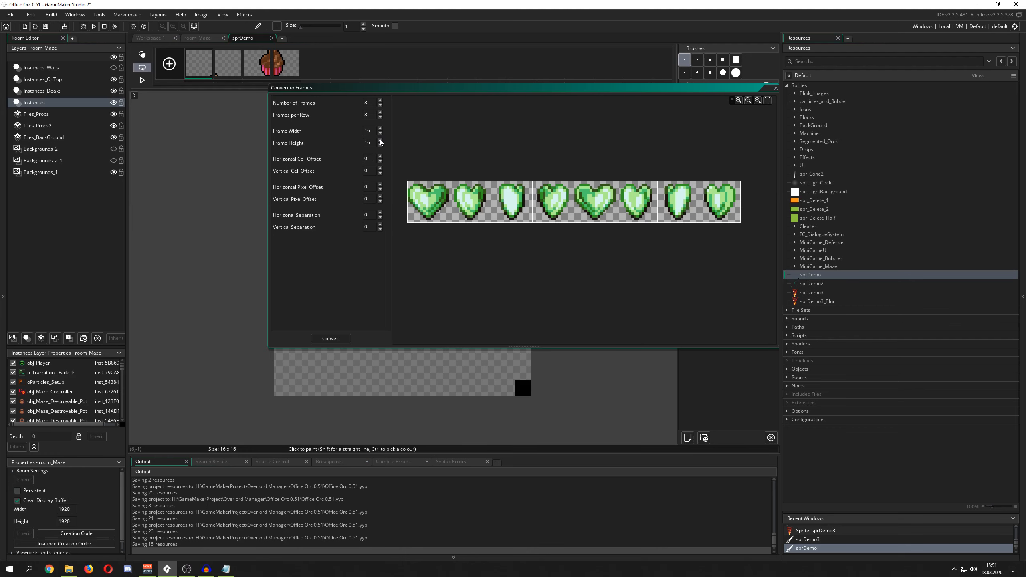
{"action": "left_click", "coordinate": [339, 339]}
{"action": "left_click", "coordinate": [146, 80]}
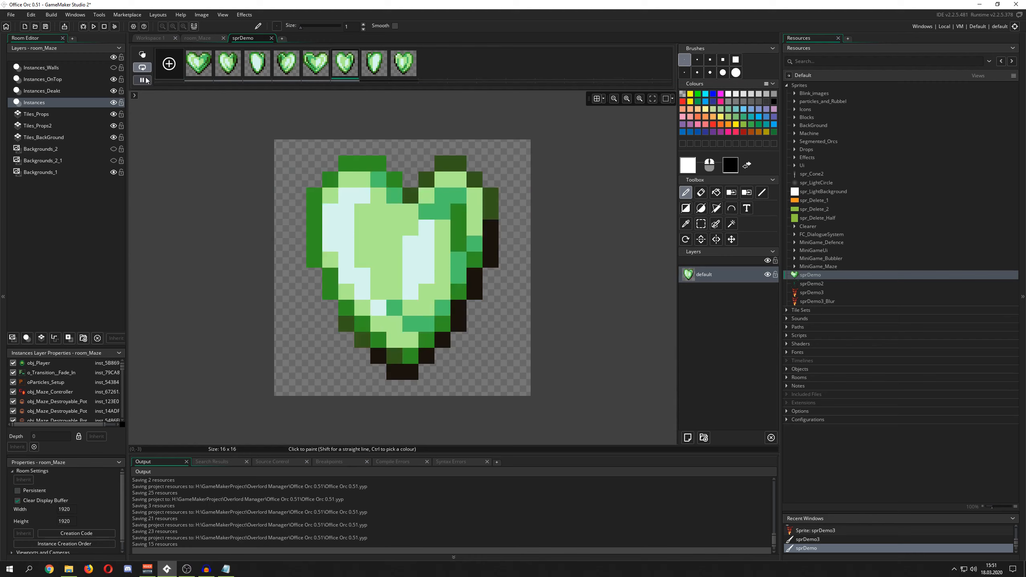
{"action": "scroll", "coordinate": [443, 204], "scroll_direction": "down", "scroll_amount": 3}
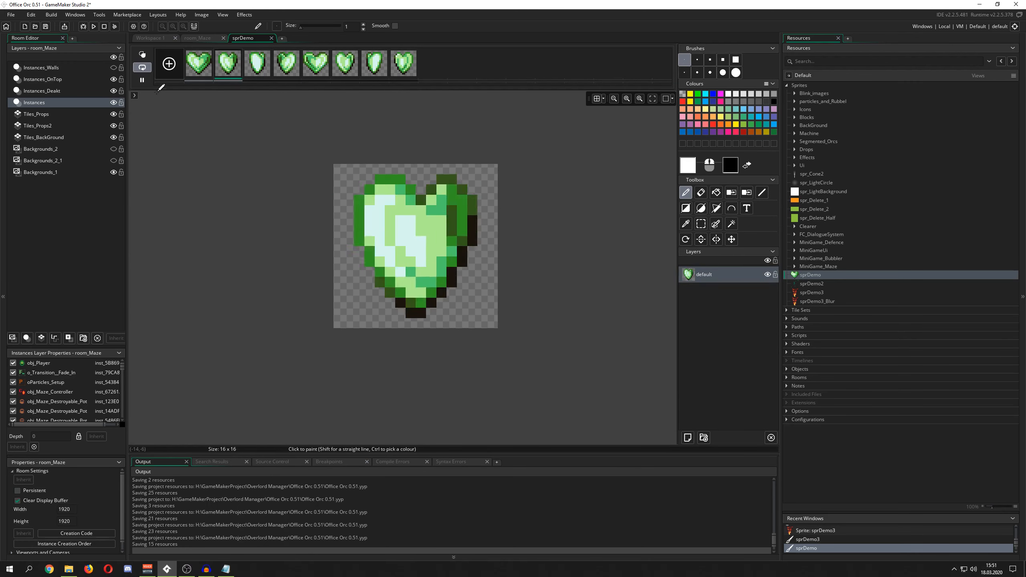
{"action": "left_click", "coordinate": [142, 80]}
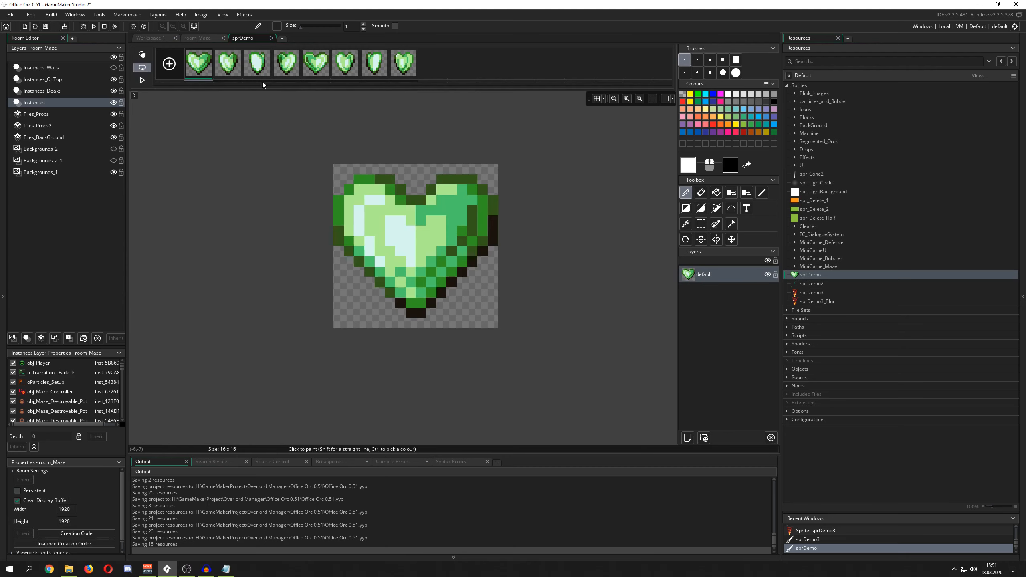
Export the heart frames to PNG as sprDemo_strip8 in the Delete later folder and inspect the file in File Explorer
{"action": "left_click", "coordinate": [202, 15]}
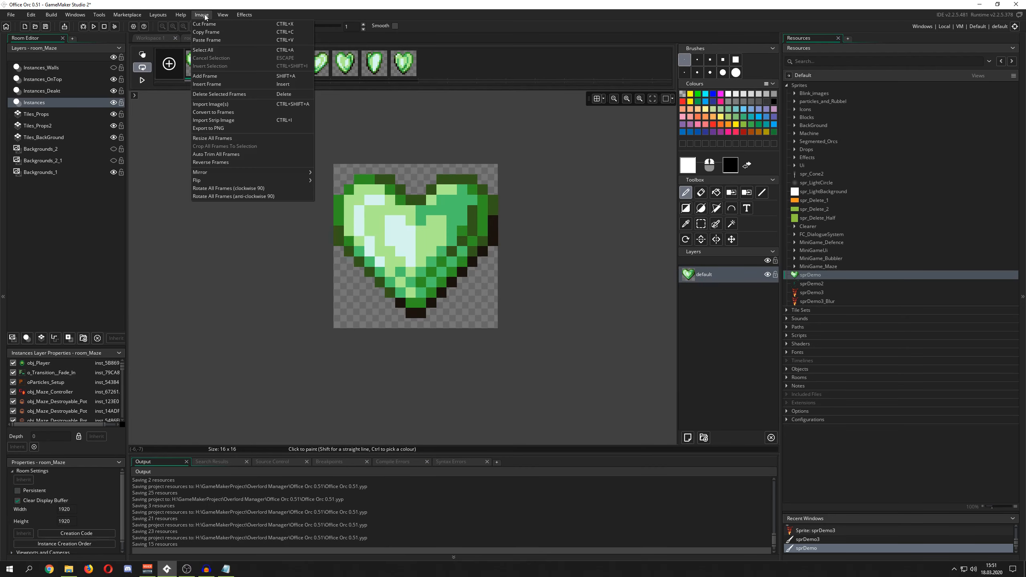
{"action": "left_click", "coordinate": [225, 128]}
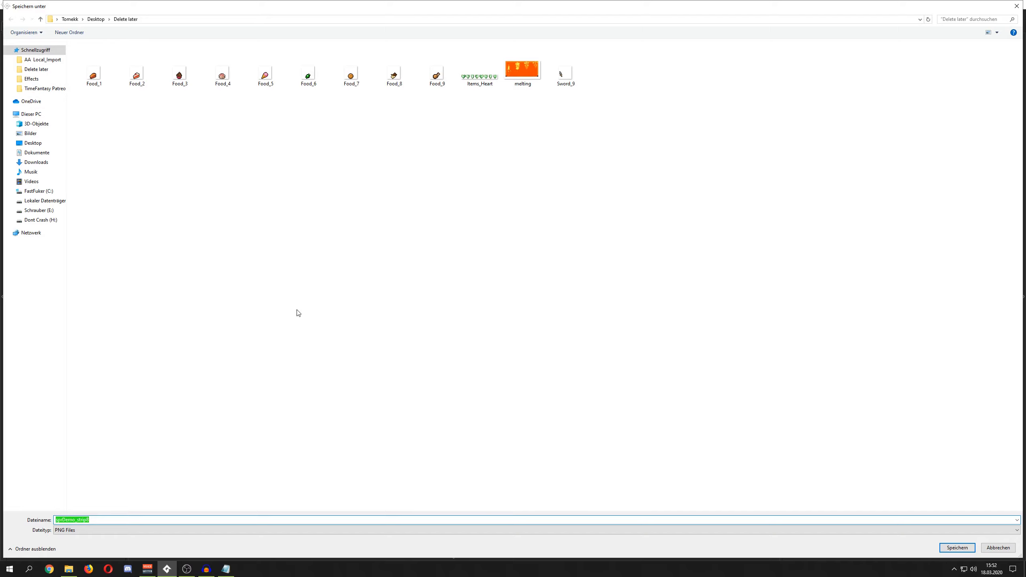
{"action": "left_click", "coordinate": [76, 522]}
{"action": "left_click", "coordinate": [957, 548]}
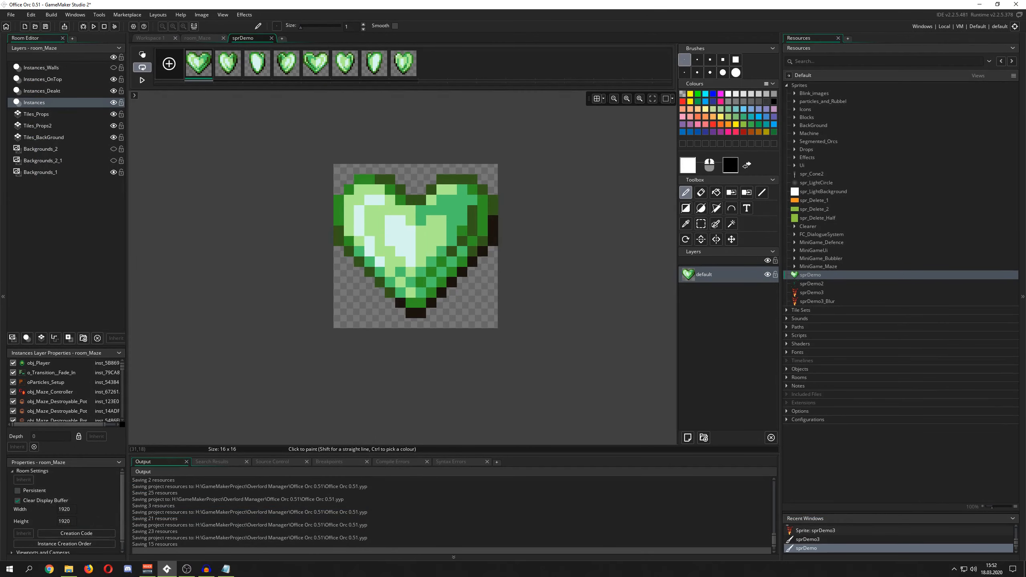
{"action": "left_click_drag", "start_coordinate": [1025, 61], "coordinate": [378, 96]}
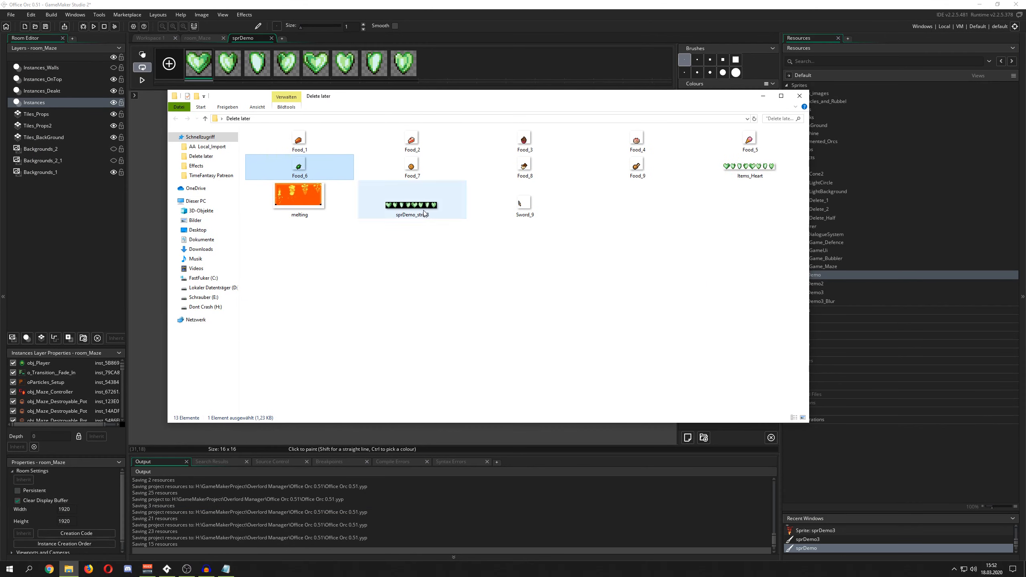
{"action": "left_click", "coordinate": [442, 215]}
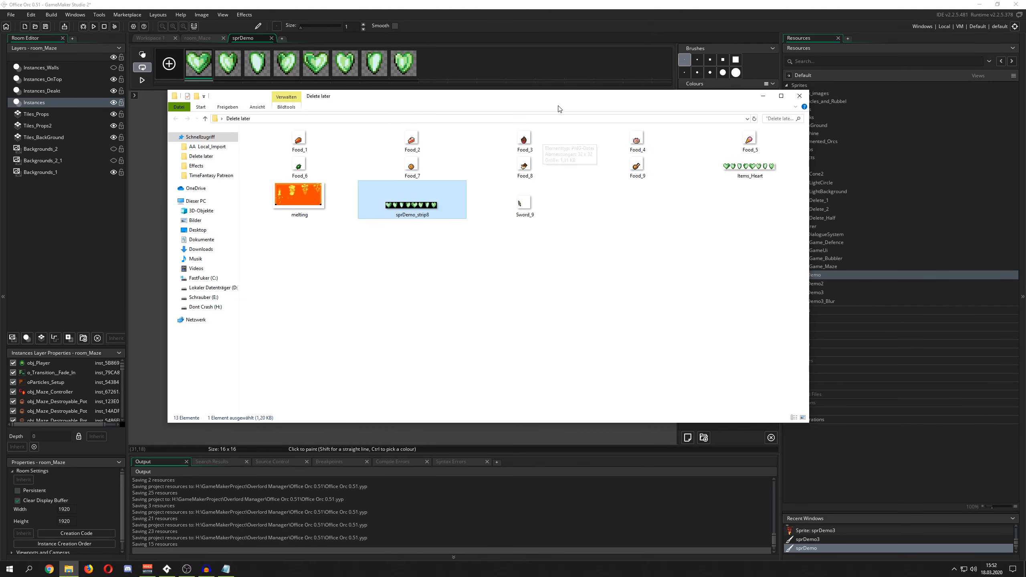
{"action": "left_click_drag", "start_coordinate": [554, 97], "coordinate": [1025, 101]}
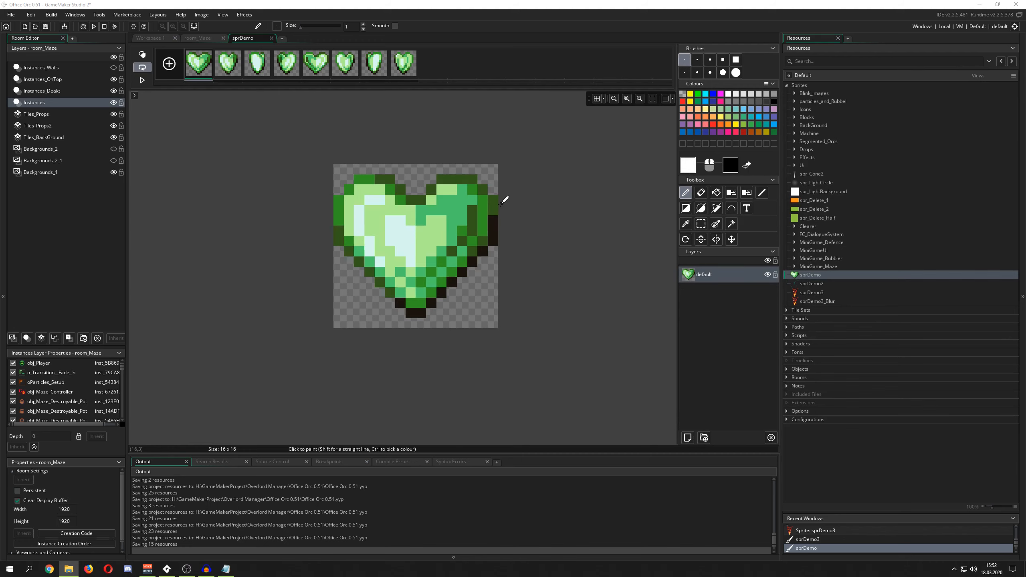
{"action": "left_click", "coordinate": [472, 200]}
{"action": "key", "text": "ctrl+z"}
{"action": "left_click", "coordinate": [465, 200]}
{"action": "key", "text": "ctrl+z"}
{"action": "left_click", "coordinate": [471, 200]}
{"action": "key", "text": "ctrl+z"}
Close the sprDemo image editor and its sprite window
{"action": "left_click", "coordinate": [272, 37]}
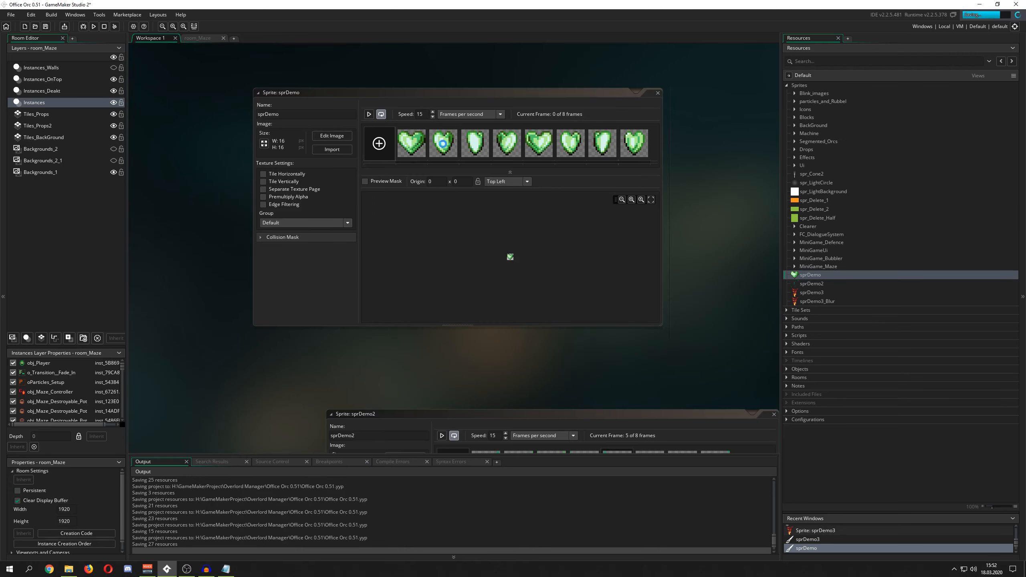
{"action": "left_click_drag", "start_coordinate": [576, 95], "coordinate": [528, 93]}
{"action": "left_click", "coordinate": [632, 92]}
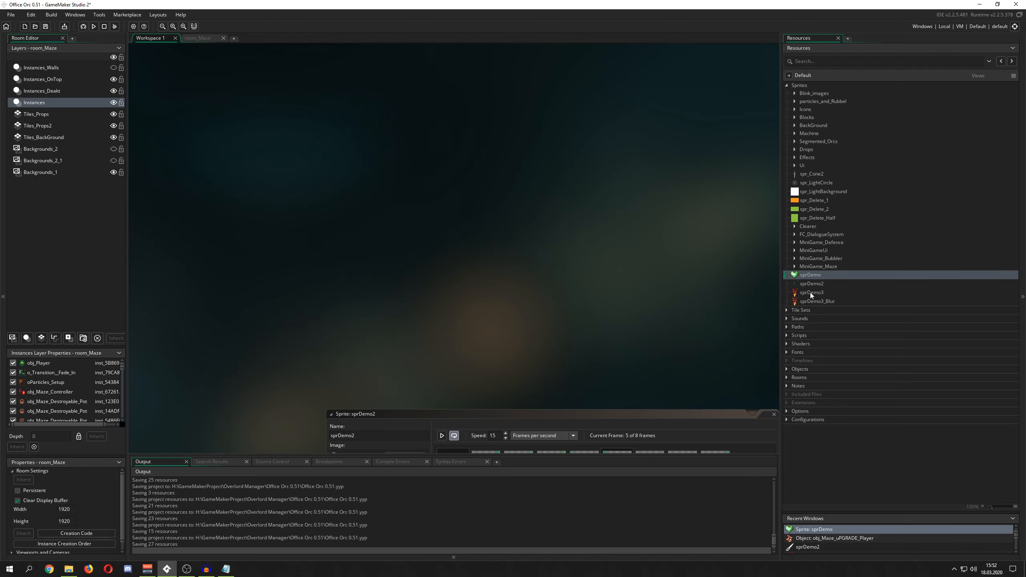
Open sprDemo3, enlarge its sprite window, and open its image for editing to examine the frames and layers
{"action": "double_click", "coordinate": [813, 292]}
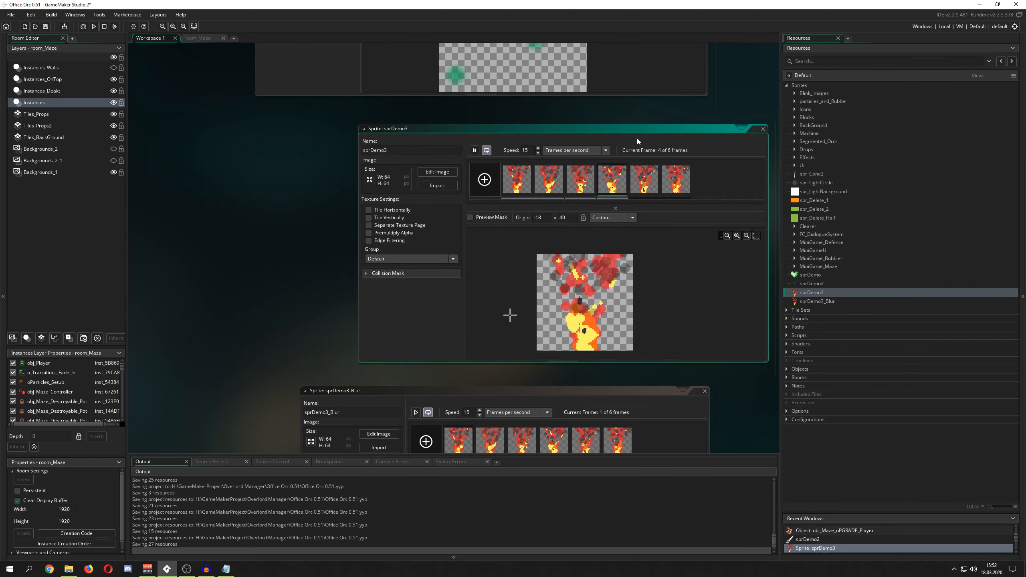
{"action": "left_click_drag", "start_coordinate": [618, 131], "coordinate": [499, 127]}
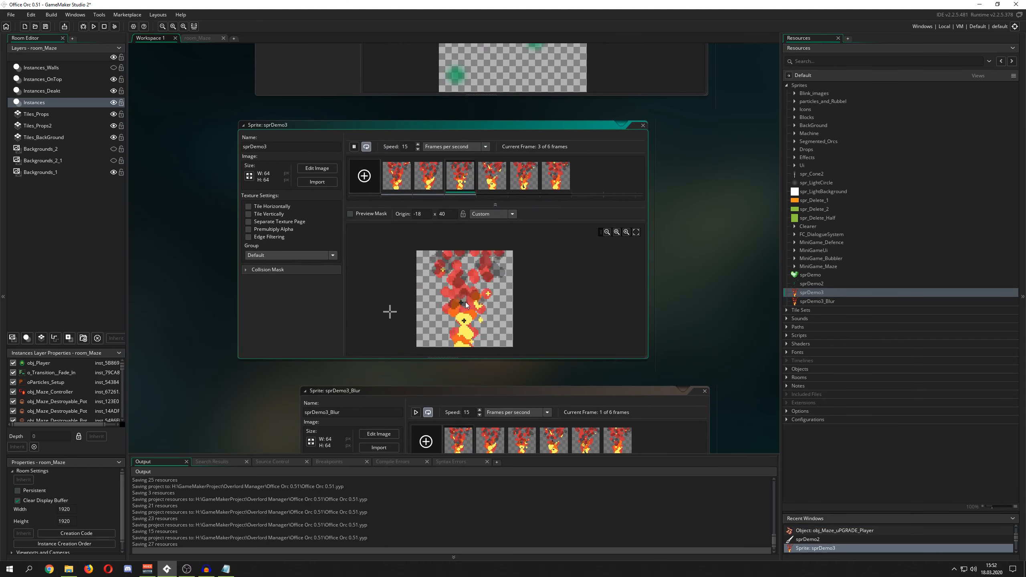
{"action": "scroll", "coordinate": [465, 306], "scroll_direction": "up", "scroll_amount": 2}
{"action": "scroll", "coordinate": [466, 302], "scroll_direction": "down", "scroll_amount": 3}
{"action": "scroll", "coordinate": [468, 298], "scroll_direction": "up", "scroll_amount": 3}
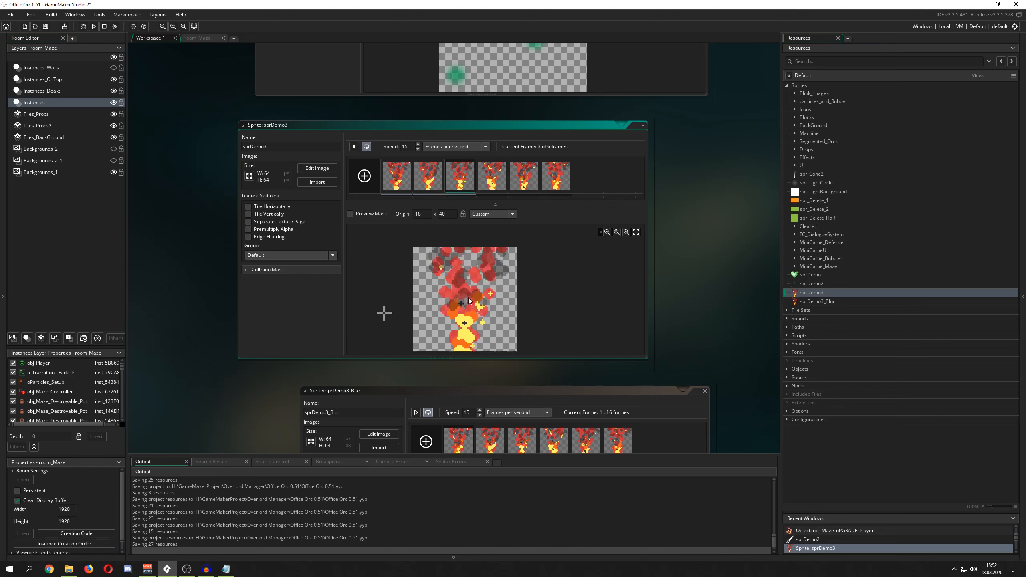
{"action": "left_click_drag", "start_coordinate": [648, 357], "coordinate": [685, 373]}
{"action": "left_click", "coordinate": [317, 168]}
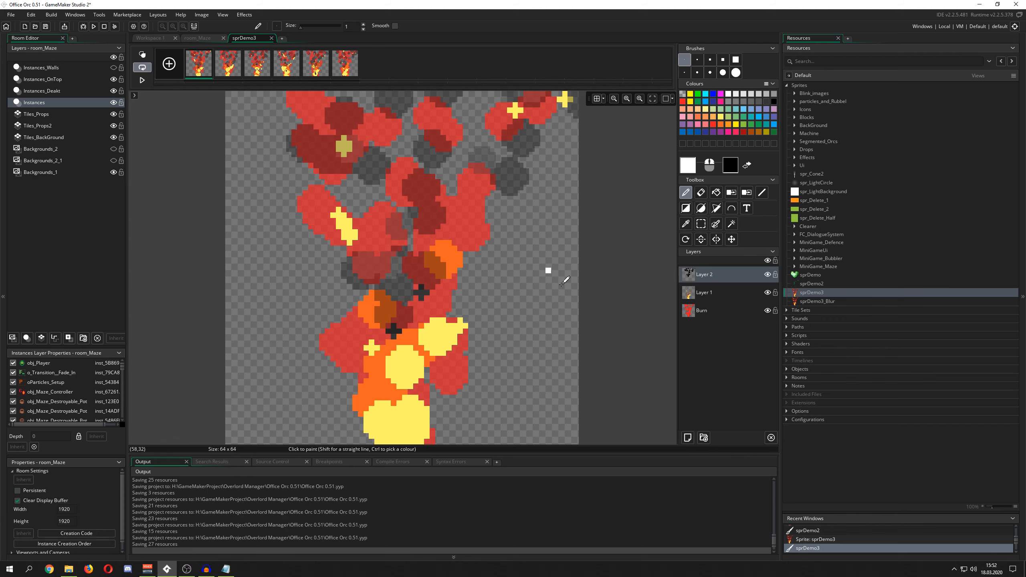
{"action": "scroll", "coordinate": [559, 283], "scroll_direction": "down", "scroll_amount": 2}
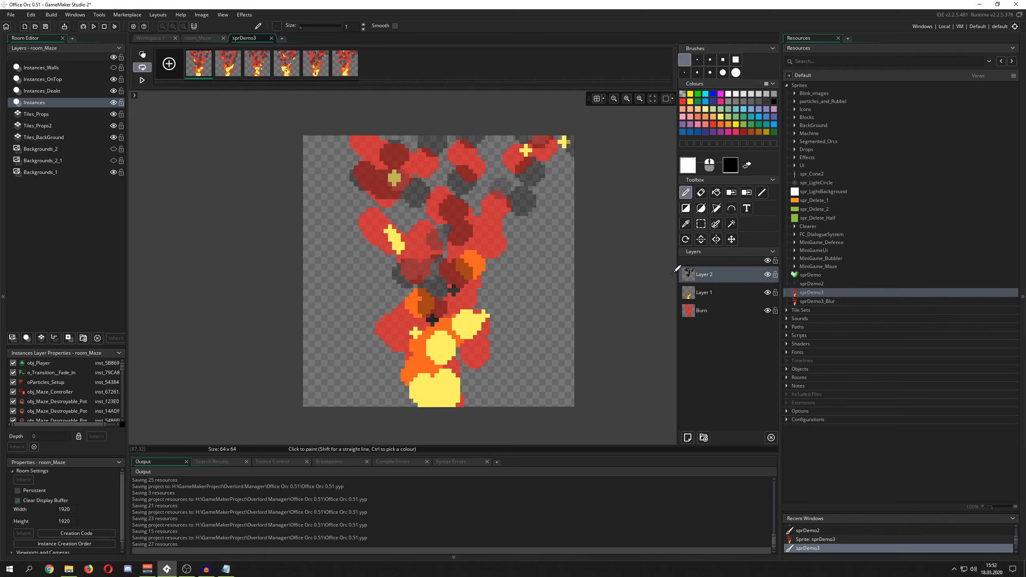
Delete all frames of sprDemo except the first and open the remaining heart for image editing
{"action": "double_click", "coordinate": [811, 275]}
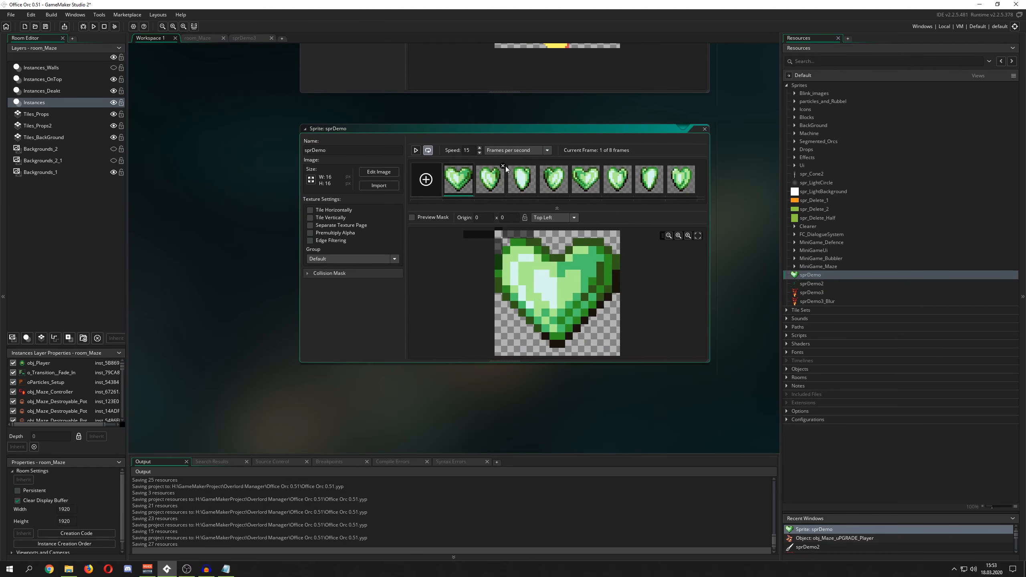
{"action": "left_click", "coordinate": [503, 166]}
{"action": "left_click", "coordinate": [503, 166]}
{"action": "left_click", "coordinate": [503, 166]}
{"action": "left_click", "coordinate": [503, 166]}
{"action": "left_click", "coordinate": [503, 166]}
{"action": "left_click", "coordinate": [504, 166]}
{"action": "left_click", "coordinate": [504, 166]}
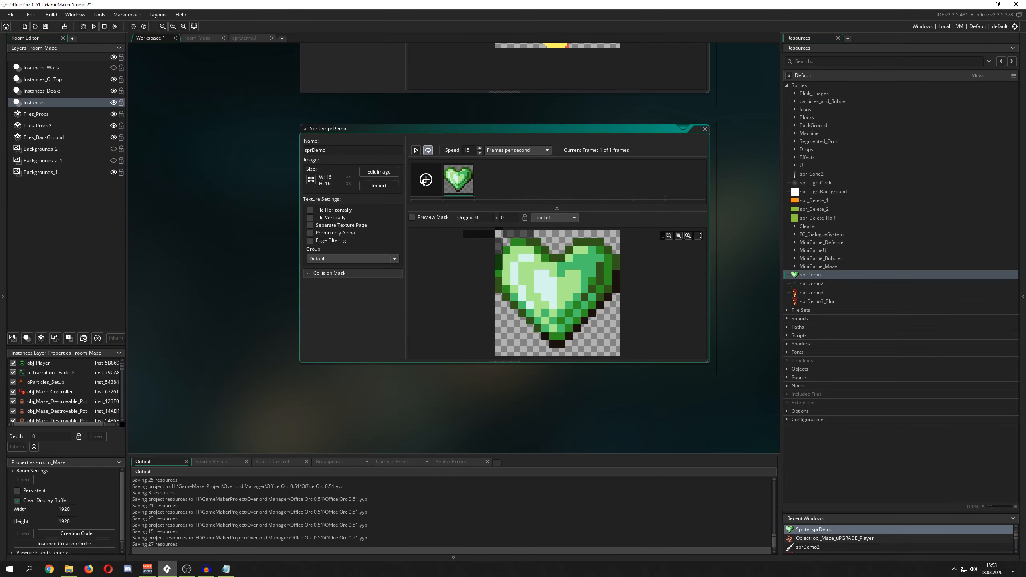
{"action": "left_click", "coordinate": [379, 172]}
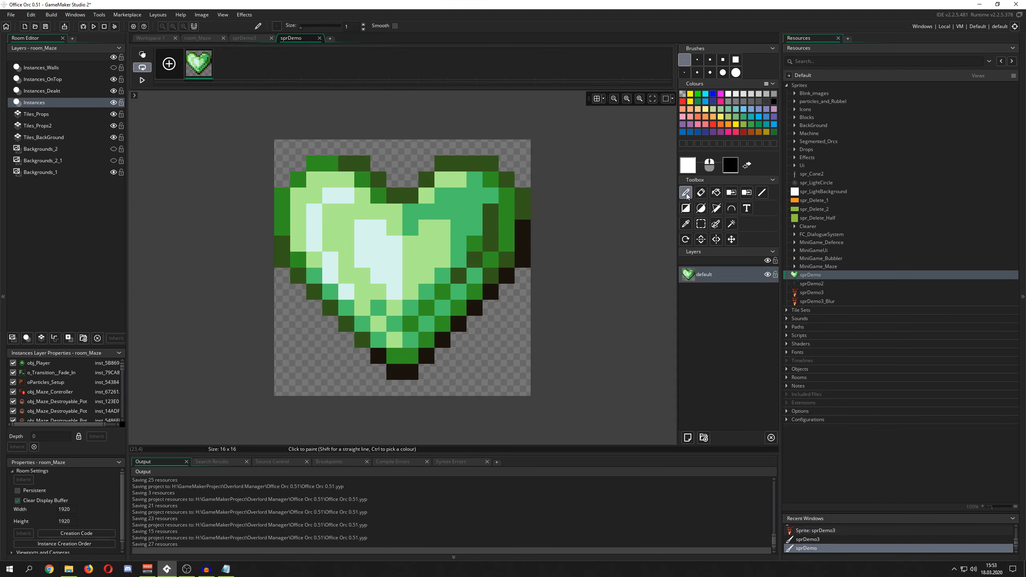
Paint white and red test strokes on the heart's default layer and undo them
{"action": "mouse_move", "coordinate": [426, 180]}
{"action": "left_mouse_down"}
{"action": "mouse_move", "coordinate": [452, 220]}
{"action": "mouse_move", "coordinate": [430, 292]}
{"action": "left_mouse_up"}
{"action": "left_click", "coordinate": [714, 124]}
{"action": "mouse_move", "coordinate": [379, 259]}
{"action": "left_mouse_down"}
{"action": "mouse_move", "coordinate": [425, 232]}
{"action": "mouse_move", "coordinate": [449, 242]}
{"action": "mouse_move", "coordinate": [408, 261]}
{"action": "left_mouse_up"}
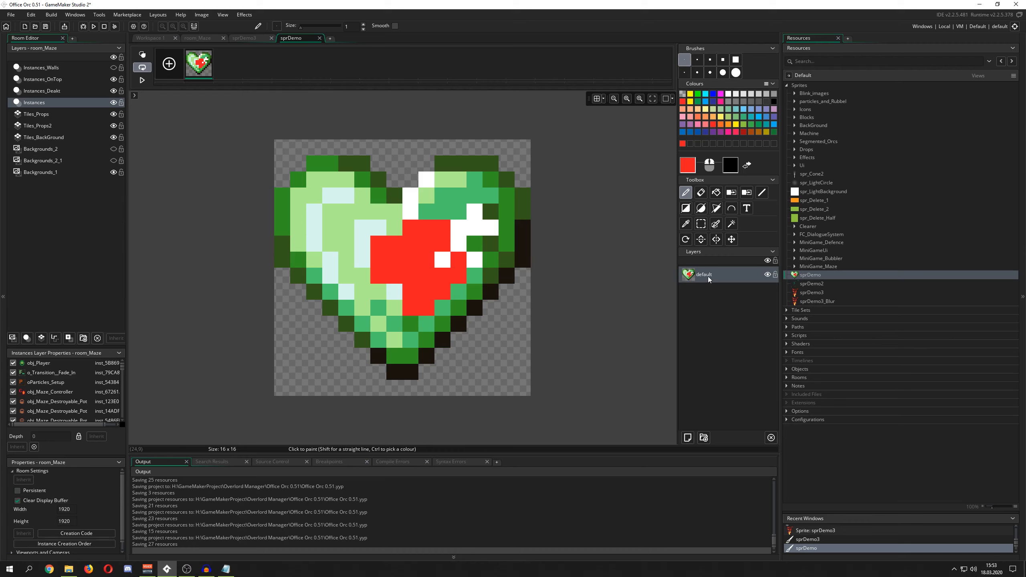
{"action": "key", "text": "ctrl+z"}
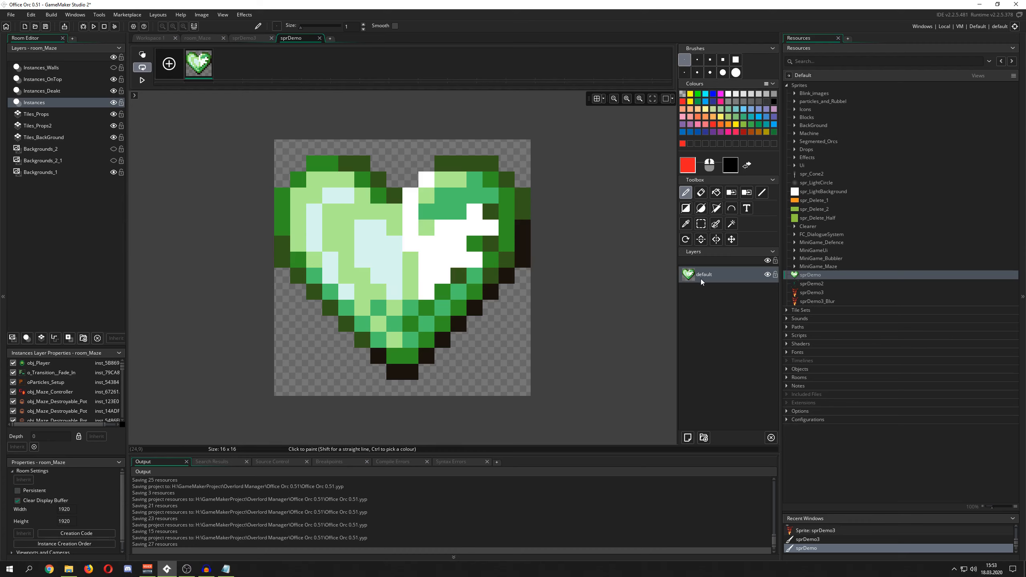
{"action": "key", "text": "ctrl+z"}
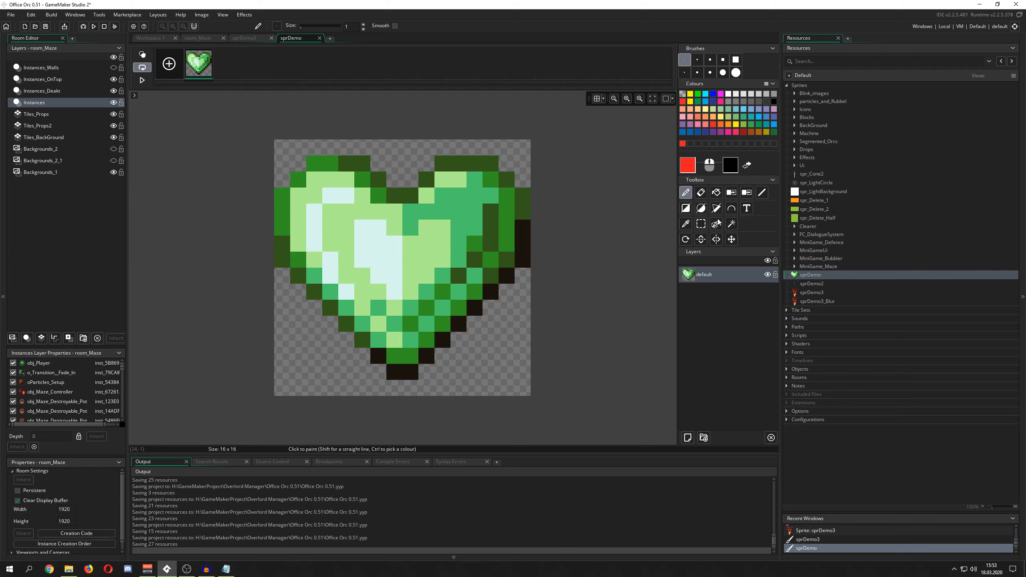
{"action": "left_click", "coordinate": [773, 179]}
{"action": "left_click", "coordinate": [773, 180]}
{"action": "left_click", "coordinate": [773, 179]}
{"action": "left_click", "coordinate": [773, 179]}
Add a layer above the default one, paint red pixels over the heart's right half, and hide that layer
{"action": "left_click", "coordinate": [688, 439]}
{"action": "mouse_move", "coordinate": [426, 211]}
{"action": "left_mouse_down"}
{"action": "mouse_move", "coordinate": [464, 308]}
{"action": "mouse_move", "coordinate": [429, 347]}
{"action": "left_mouse_up"}
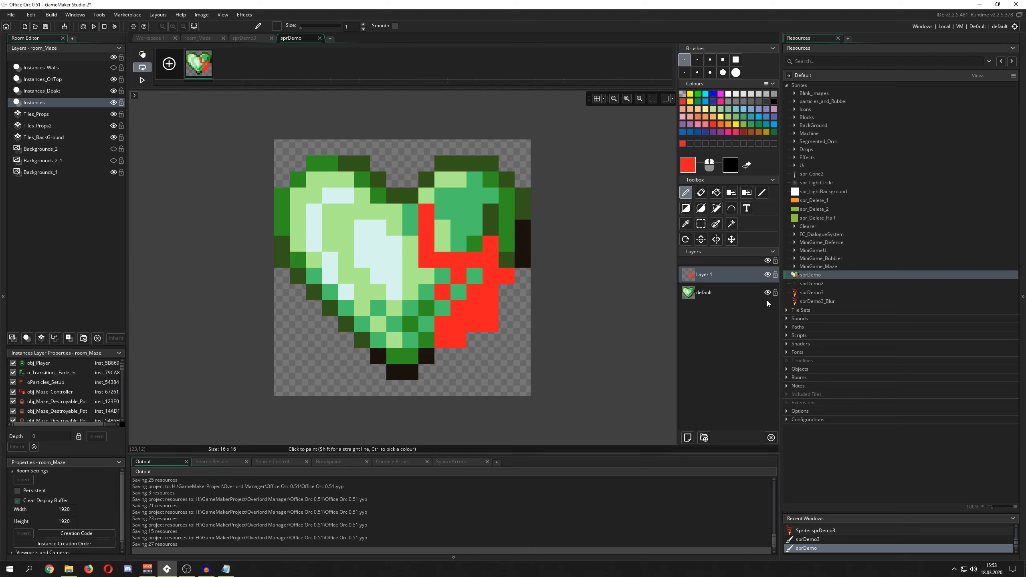
{"action": "left_click", "coordinate": [768, 275]}
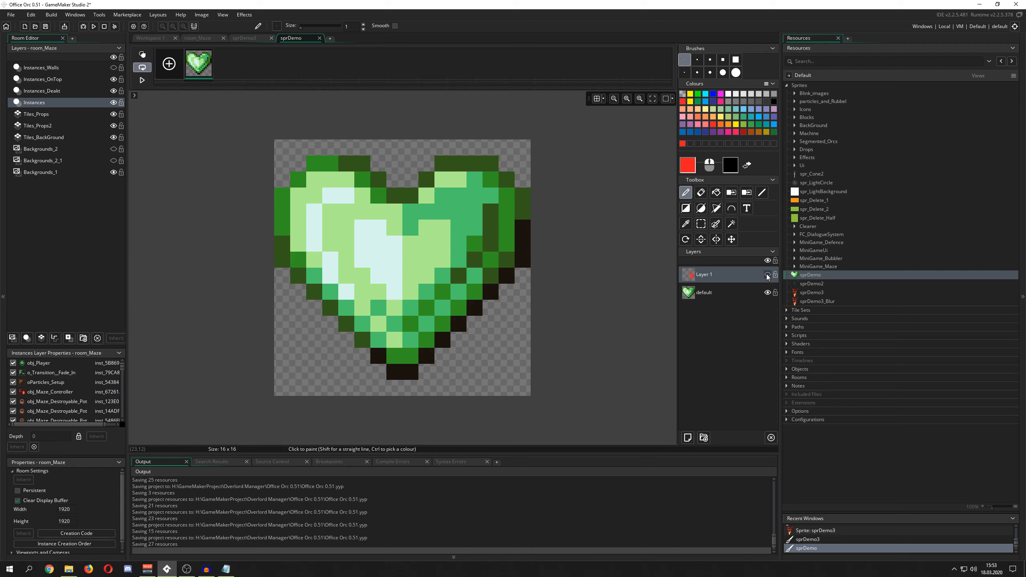
{"action": "left_click", "coordinate": [767, 274]}
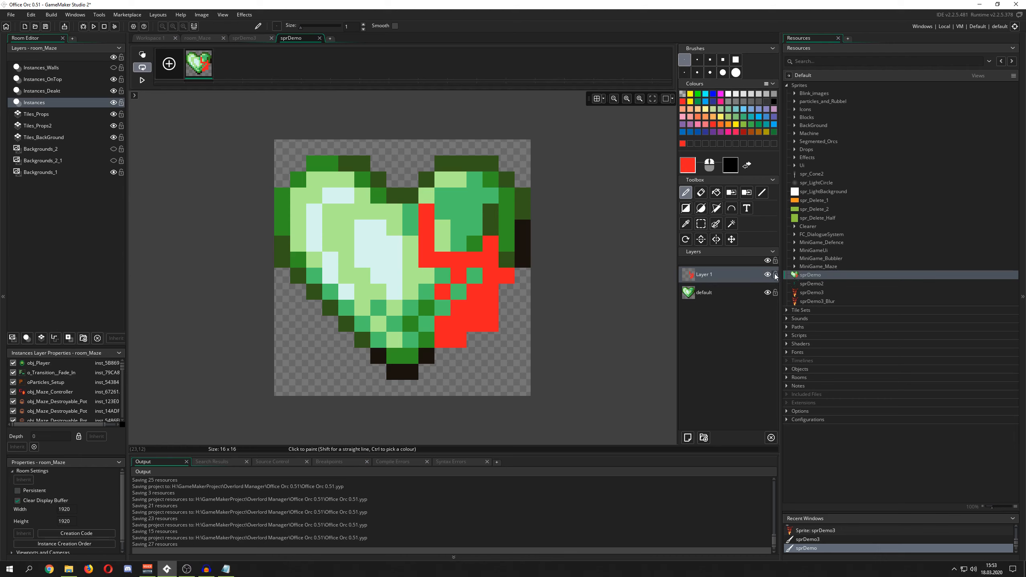
{"action": "left_click", "coordinate": [767, 274]}
{"action": "left_click", "coordinate": [767, 274]}
{"action": "left_click", "coordinate": [767, 274]}
Try to paint on the red layer while it is hidden, and lock the layer
{"action": "left_click", "coordinate": [410, 276]}
{"action": "left_click", "coordinate": [457, 259]}
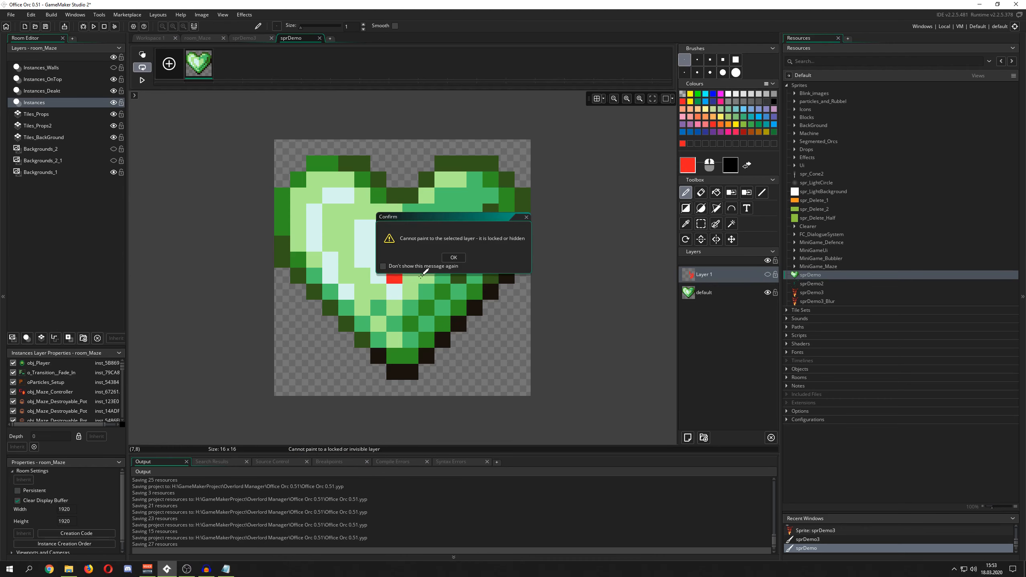
{"action": "left_click", "coordinate": [453, 258]}
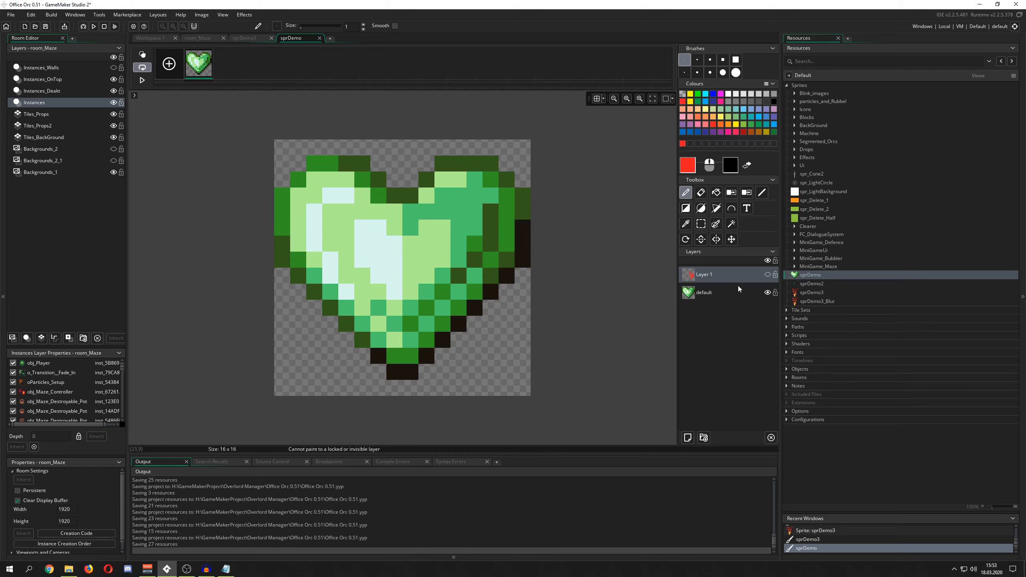
{"action": "left_click", "coordinate": [767, 275]}
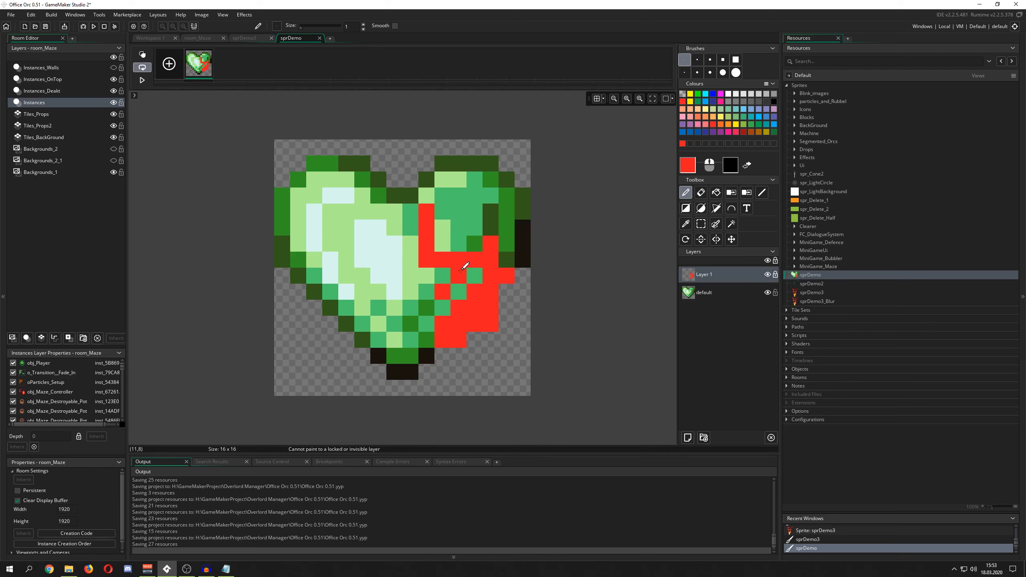
{"action": "key", "text": "ctrl+z"}
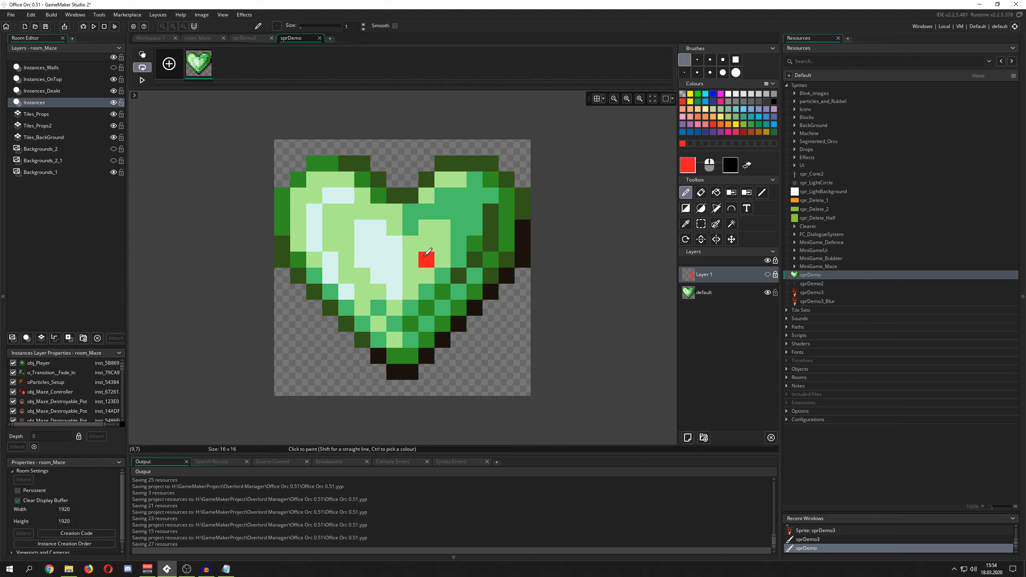
Delete the heart frame and add four blank frames to sprDemo
{"action": "mouse_move", "coordinate": [201, 71]}
{"action": "left_click", "coordinate": [210, 52]}
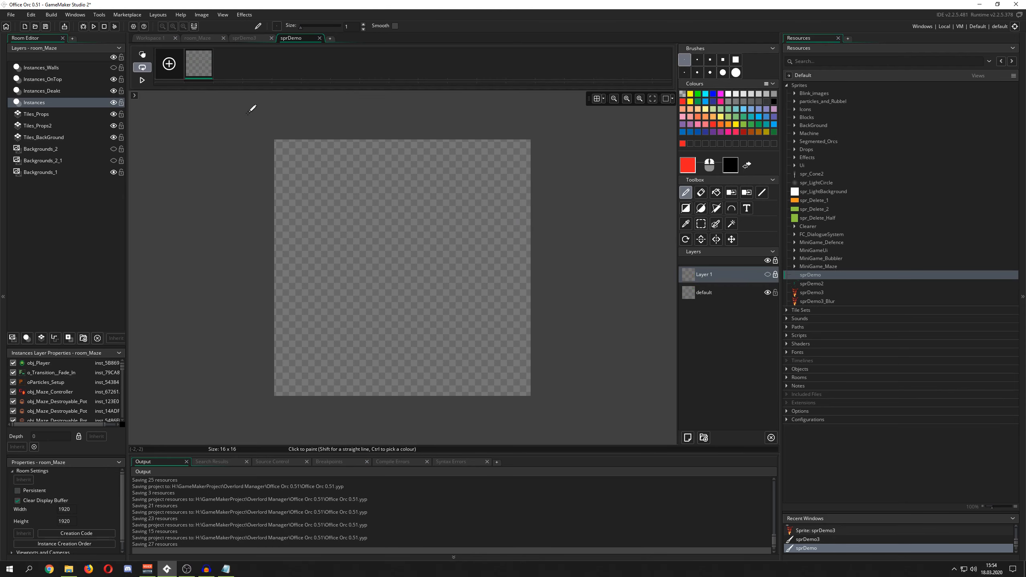
{"action": "left_click", "coordinate": [171, 68]}
{"action": "left_click", "coordinate": [171, 66]}
{"action": "left_click", "coordinate": [172, 66]}
{"action": "left_click", "coordinate": [171, 65]}
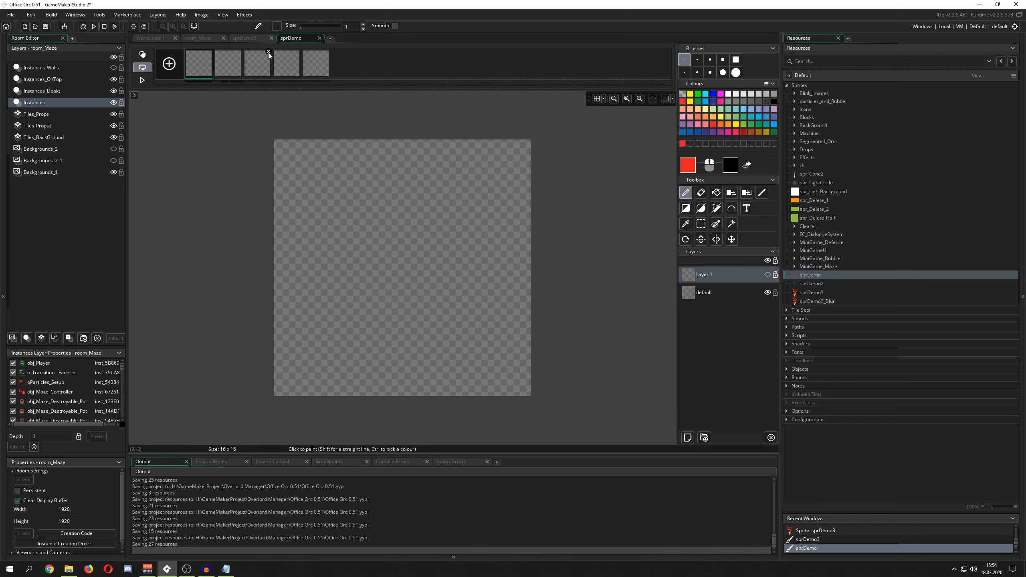
Delete three of the blank frames and look at the frame strip's context options
{"action": "left_click", "coordinate": [268, 52]}
{"action": "left_click", "coordinate": [268, 52]}
{"action": "left_click", "coordinate": [267, 51]}
{"action": "right_click", "coordinate": [279, 62]}
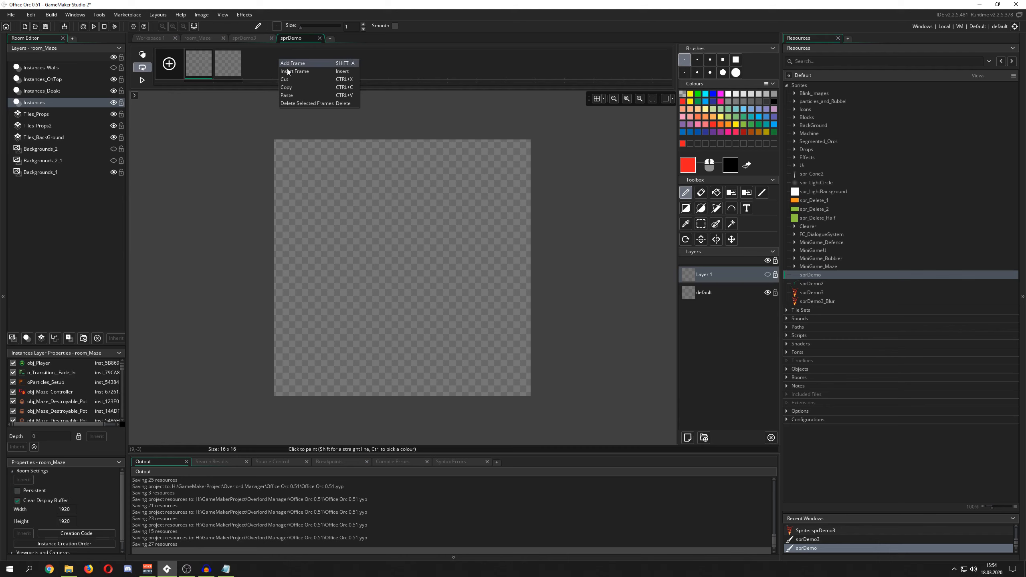
{"action": "left_click", "coordinate": [256, 60]}
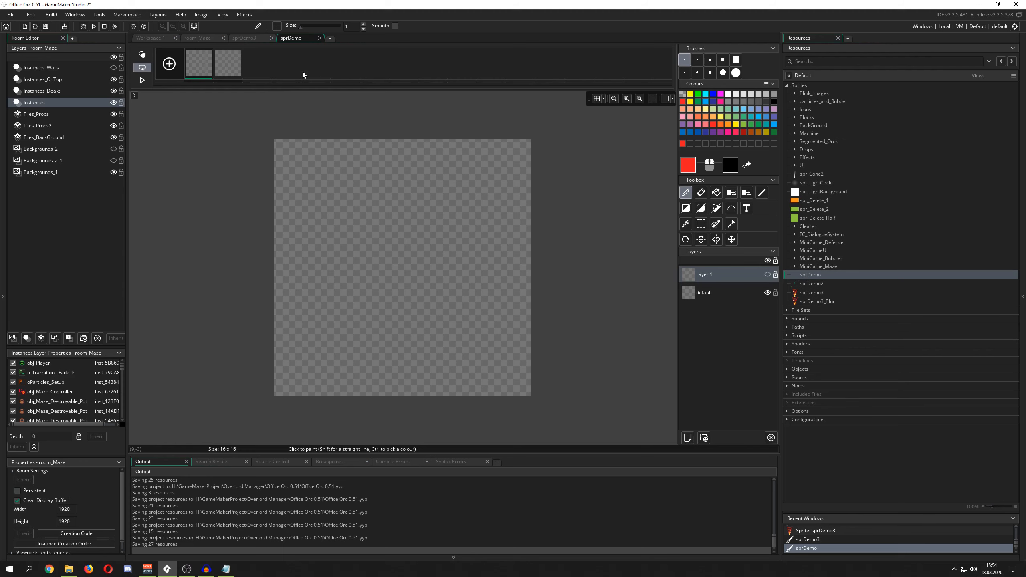
Try to fill the second frame with pink on Layer 1 while it is hidden and locked
{"action": "left_click", "coordinate": [233, 71]}
{"action": "left_click", "coordinate": [207, 60]}
{"action": "left_click", "coordinate": [221, 62]}
{"action": "left_click", "coordinate": [716, 193]}
{"action": "left_click", "coordinate": [727, 132]}
{"action": "left_click", "coordinate": [459, 195]}
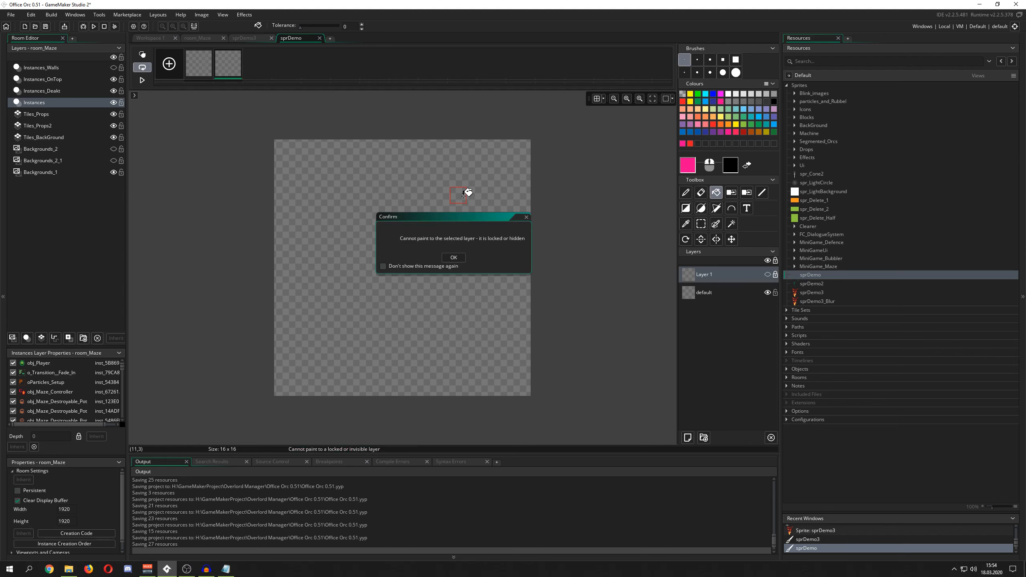
{"action": "left_click", "coordinate": [455, 257]}
{"action": "left_click", "coordinate": [441, 240]}
{"action": "left_click", "coordinate": [454, 257]}
Show Layer 1 again and try to fill it with pink while it is still locked
{"action": "left_click", "coordinate": [768, 274]}
{"action": "left_click", "coordinate": [431, 250]}
{"action": "left_click", "coordinate": [454, 257]}
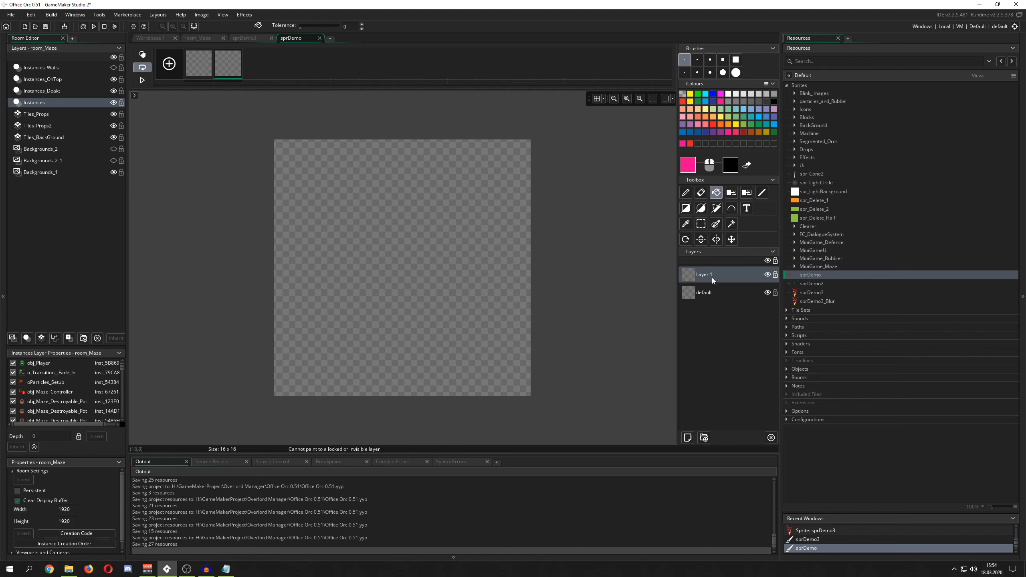
{"action": "left_click", "coordinate": [388, 177]}
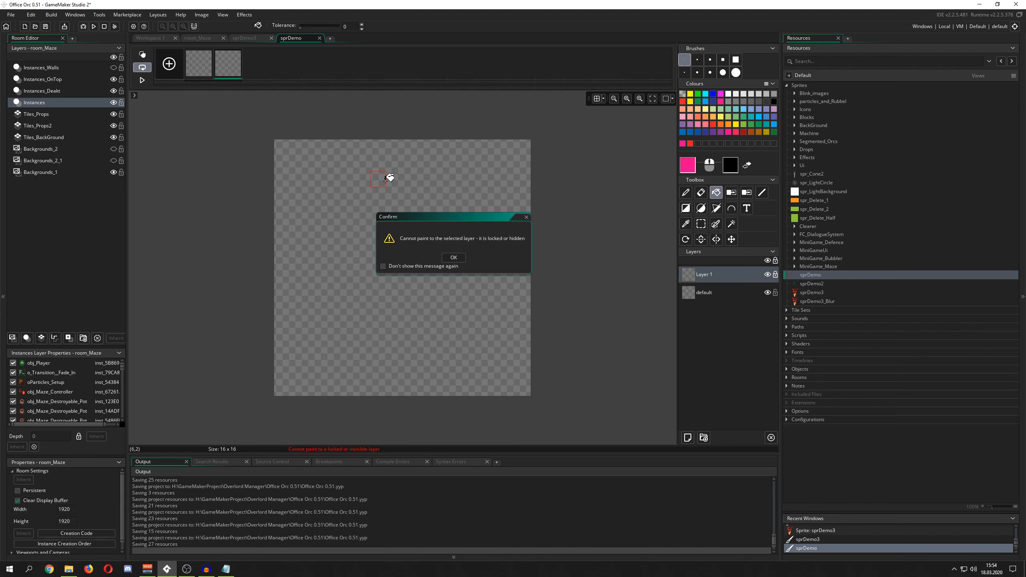
{"action": "left_click", "coordinate": [454, 257]}
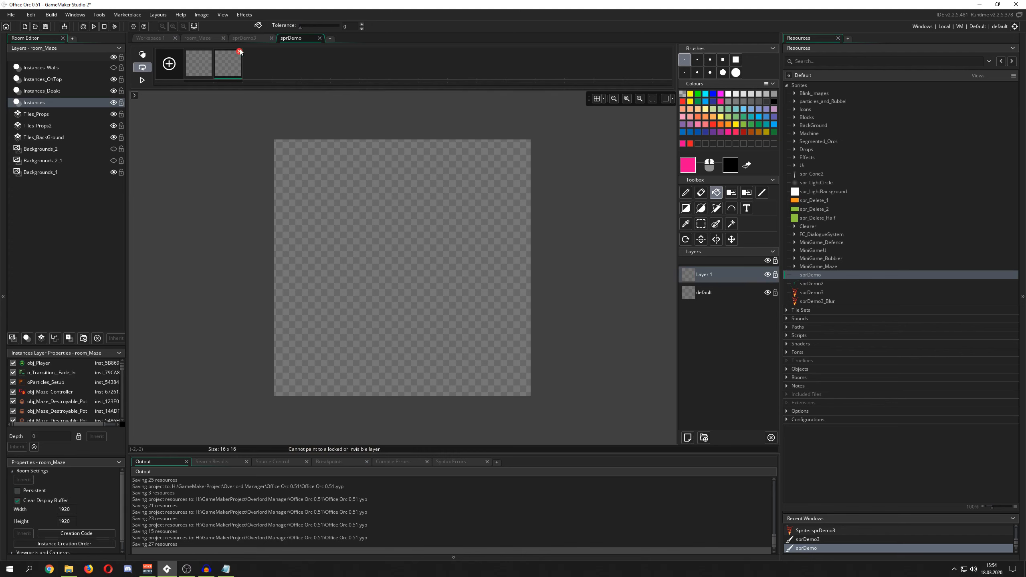
Delete the second frame of sprDemo and remove Layer 1
{"action": "left_click", "coordinate": [239, 51]}
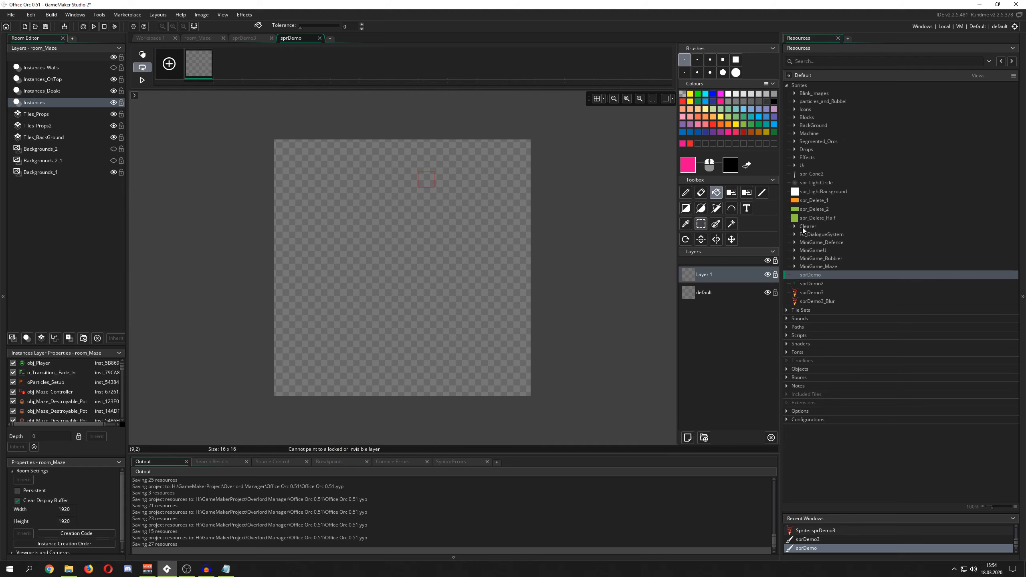
{"action": "left_click", "coordinate": [771, 438]}
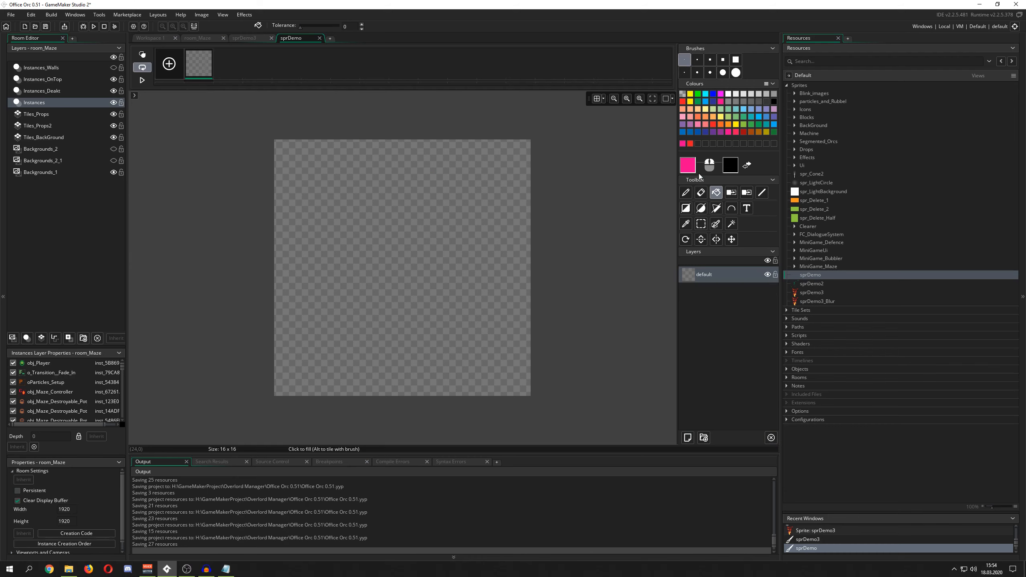
Paint a pink shape with the Paintbrush near the middle of the remaining frame, and duplicate that frame
{"action": "left_click", "coordinate": [686, 192]}
{"action": "mouse_move", "coordinate": [378, 228]}
{"action": "left_mouse_down"}
{"action": "mouse_move", "coordinate": [411, 208]}
{"action": "mouse_move", "coordinate": [419, 257]}
{"action": "mouse_move", "coordinate": [395, 276]}
{"action": "left_mouse_up"}
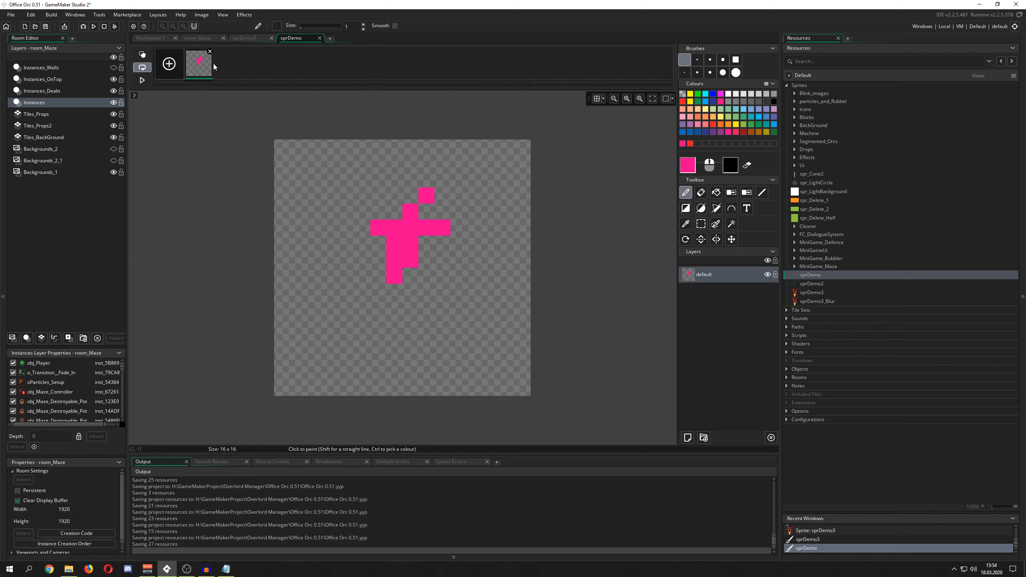
{"action": "left_click", "coordinate": [235, 67]}
Clear the pink shape from the duplicated frame and paint a small green shape near its middle
{"action": "left_click", "coordinate": [701, 224]}
{"action": "left_click_drag", "start_coordinate": [297, 162], "coordinate": [492, 325]}
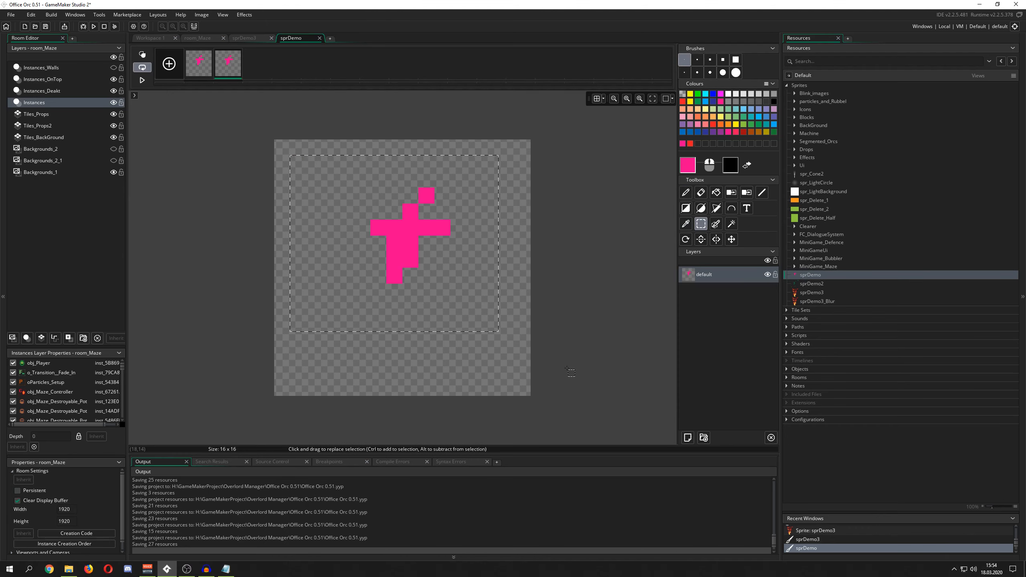
{"action": "key", "text": "Delete"}
{"action": "left_click", "coordinate": [743, 125]}
{"action": "mouse_move", "coordinate": [378, 211]}
{"action": "left_mouse_down"}
{"action": "mouse_move", "coordinate": [411, 260]}
{"action": "mouse_move", "coordinate": [390, 243]}
{"action": "mouse_move", "coordinate": [411, 256]}
{"action": "left_mouse_up"}
{"action": "left_click", "coordinate": [685, 192]}
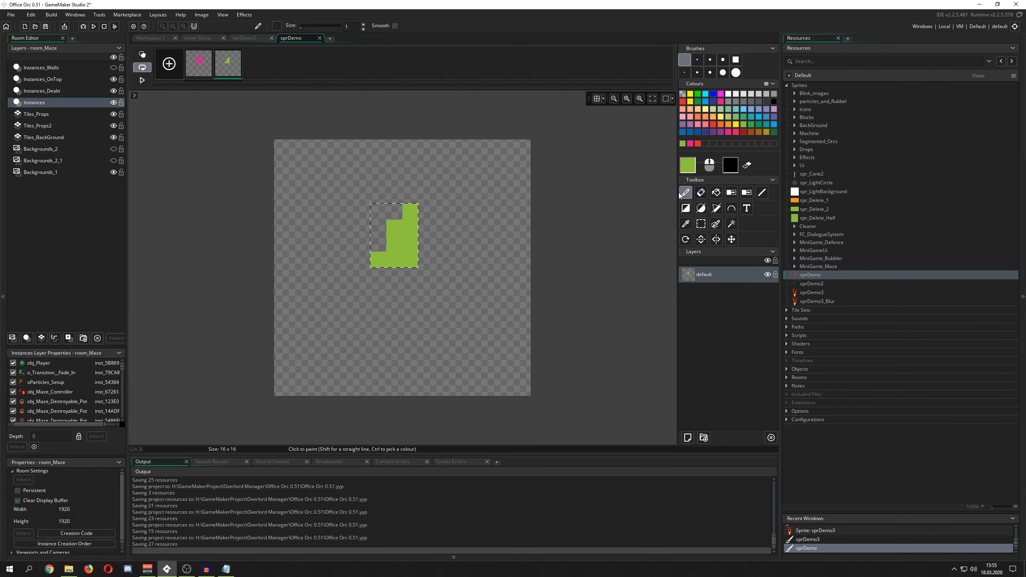
{"action": "left_click", "coordinate": [556, 221]}
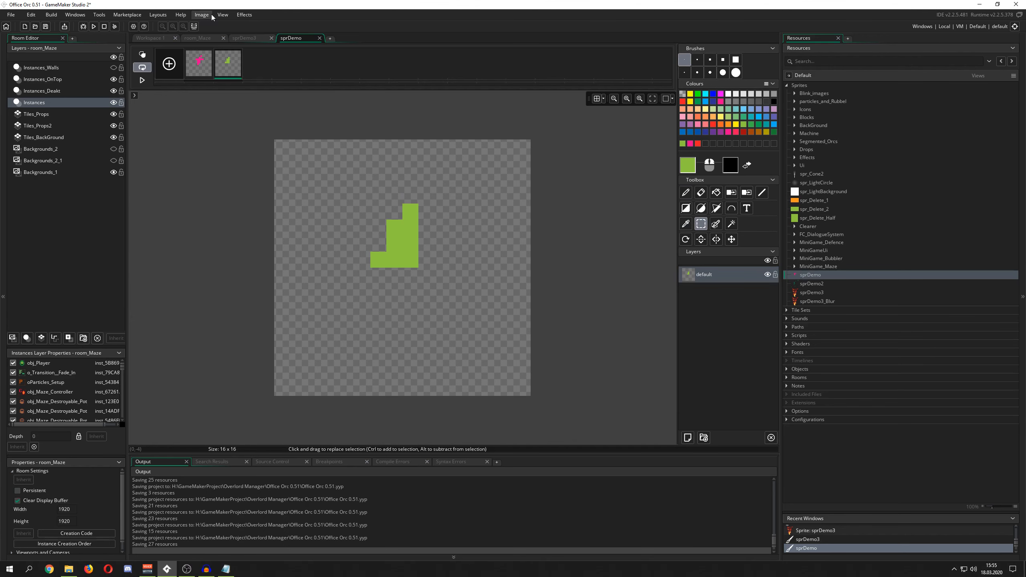
Add a blank frame at the end of the strip with Add Frame and delete it again
{"action": "right_click", "coordinate": [226, 61]}
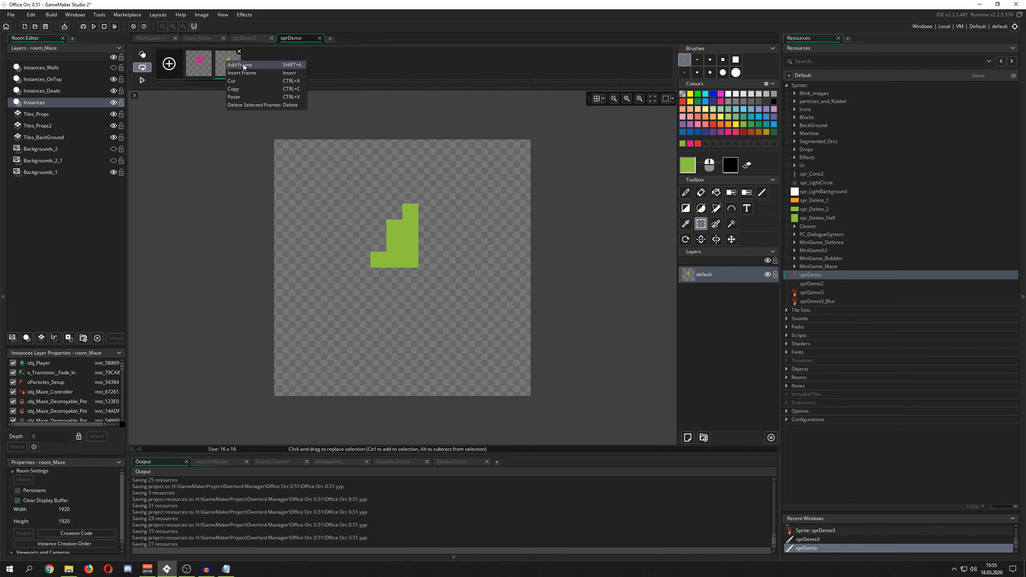
{"action": "left_click", "coordinate": [244, 67]}
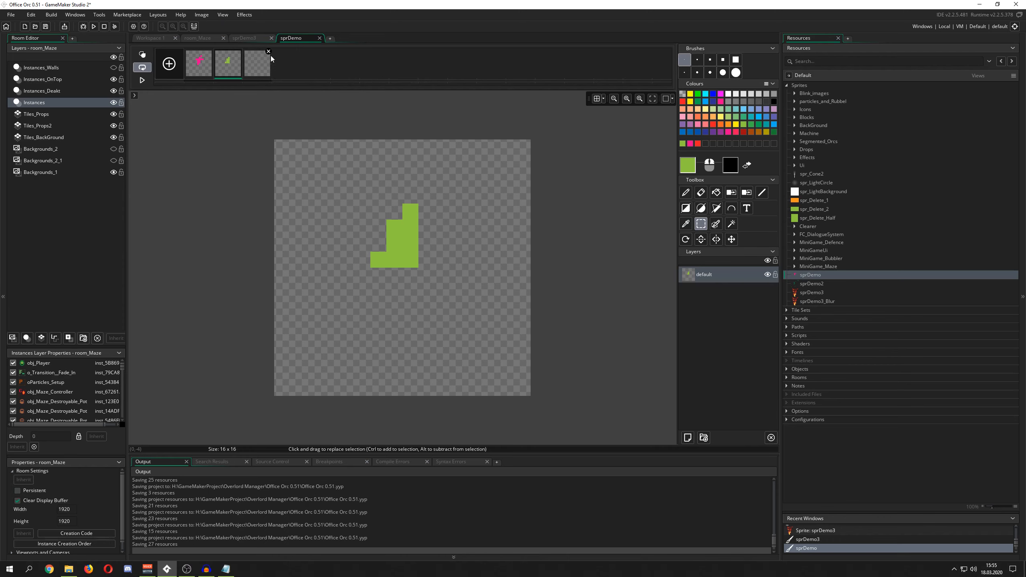
{"action": "left_click", "coordinate": [268, 51]}
Insert a blank frame between the pink frame and the green frame
{"action": "left_click", "coordinate": [203, 72]}
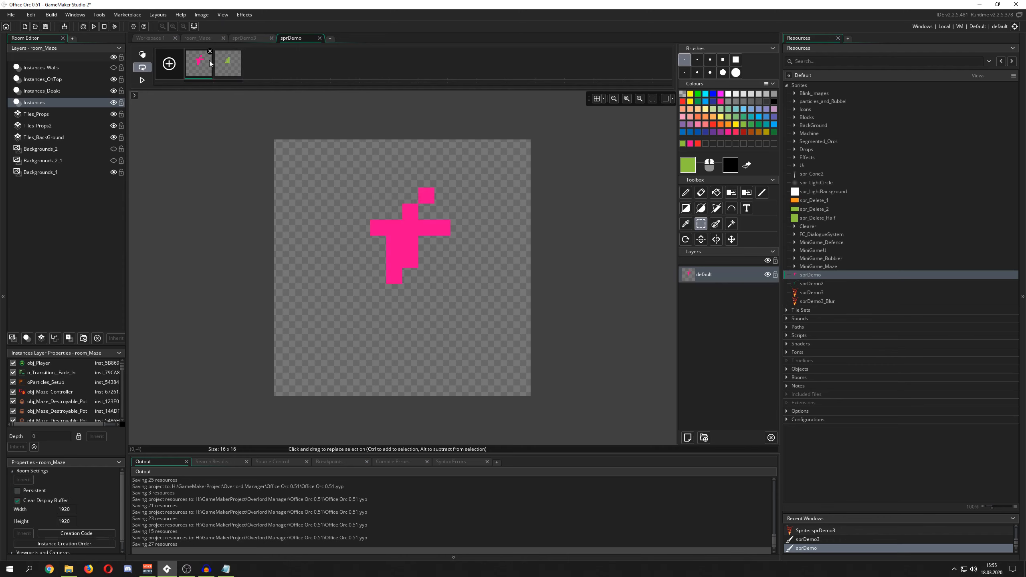
{"action": "right_click", "coordinate": [259, 60]}
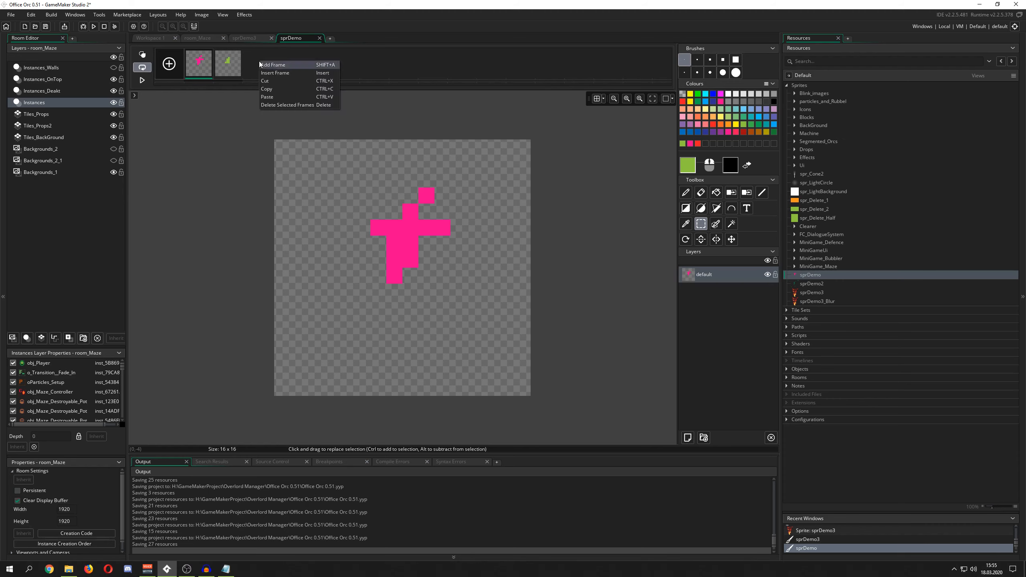
{"action": "left_click", "coordinate": [278, 74]}
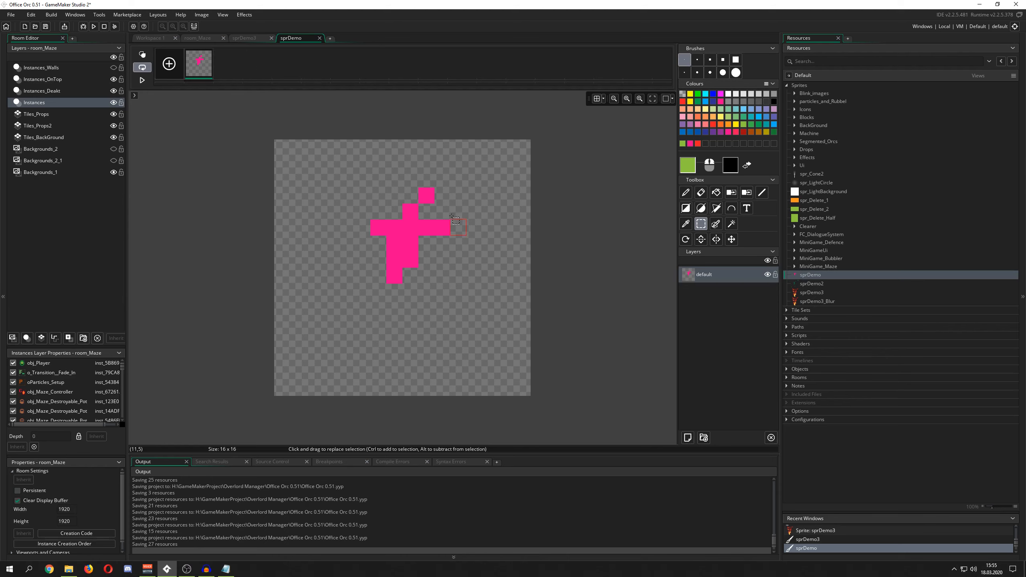
Paint a one-pixel green outline around the pink shape, and cover the shape in green with a larger brush
{"action": "left_click", "coordinate": [686, 192]}
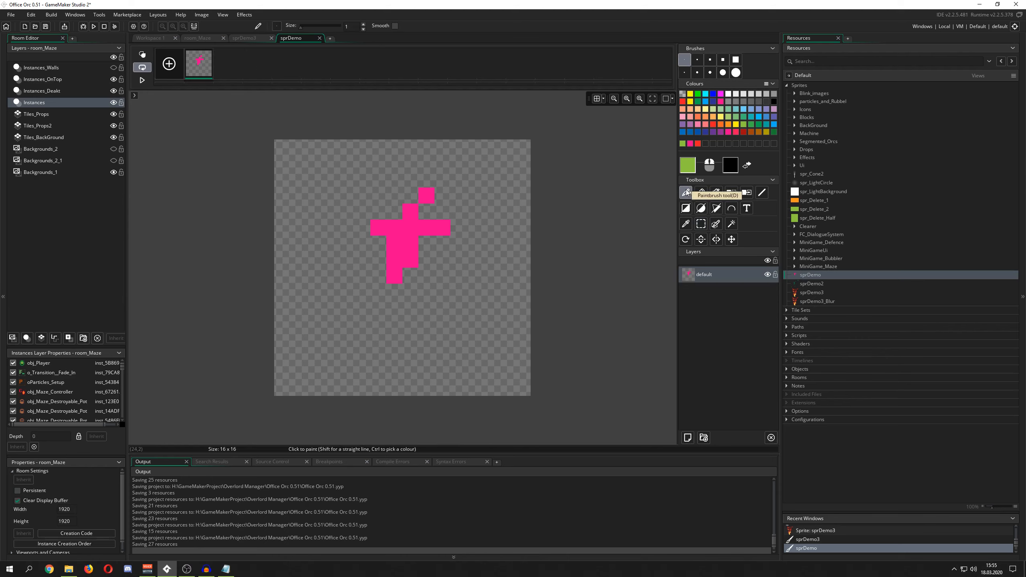
{"action": "mouse_move", "coordinate": [458, 227]}
{"action": "left_mouse_down"}
{"action": "mouse_move", "coordinate": [465, 252]}
{"action": "mouse_move", "coordinate": [436, 343]}
{"action": "mouse_move", "coordinate": [347, 267]}
{"action": "mouse_move", "coordinate": [363, 179]}
{"action": "left_mouse_up"}
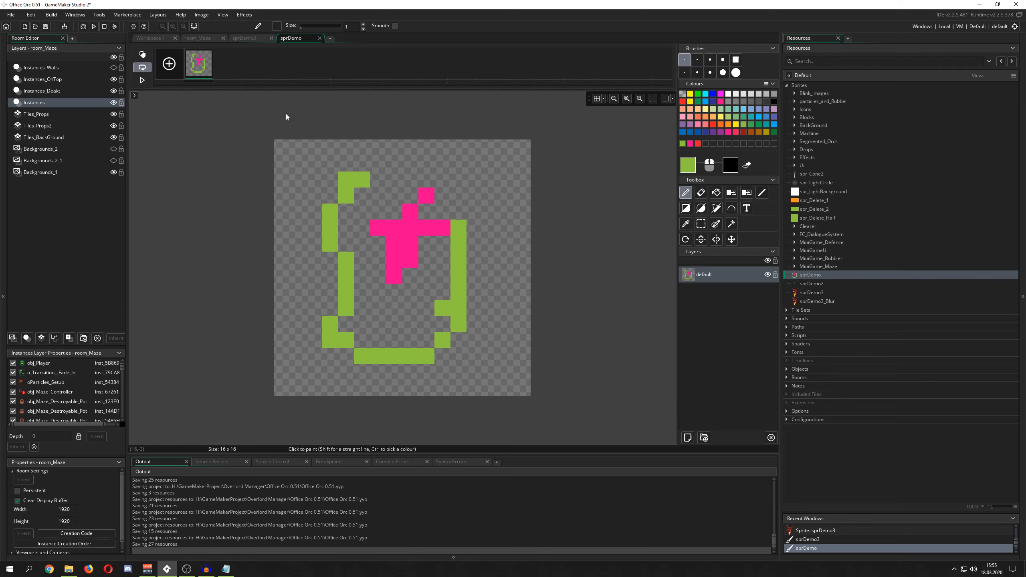
{"action": "left_click", "coordinate": [710, 59]}
{"action": "left_click", "coordinate": [501, 166]}
{"action": "mouse_move", "coordinate": [501, 167]}
{"action": "left_mouse_down"}
{"action": "mouse_move", "coordinate": [444, 242]}
{"action": "mouse_move", "coordinate": [383, 263]}
{"action": "mouse_move", "coordinate": [424, 307]}
{"action": "left_mouse_up"}
Paint red over the green with a size 7 round brush, and continue over the canvas with Smooth enabled
{"action": "left_click", "coordinate": [709, 73]}
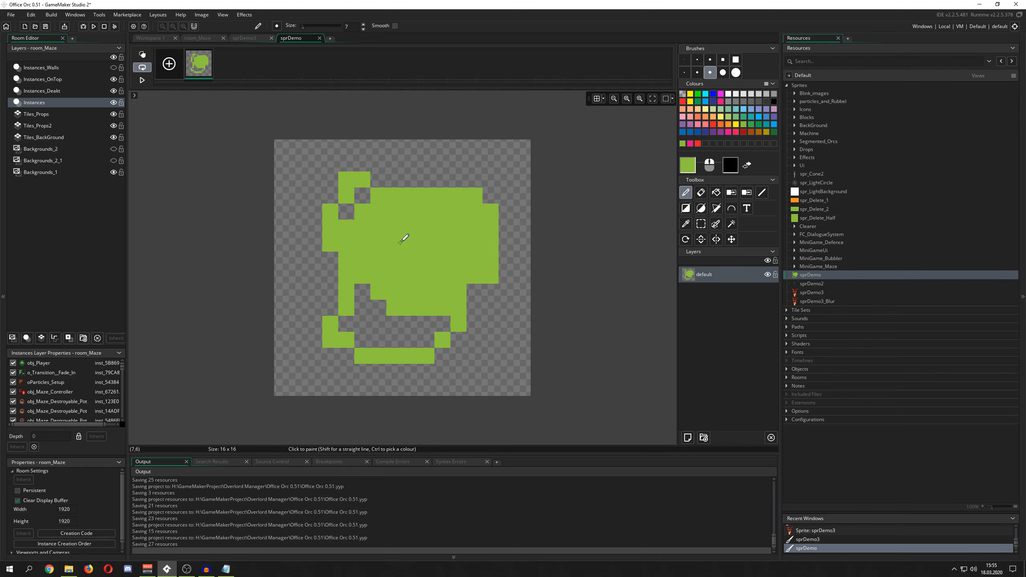
{"action": "left_click", "coordinate": [715, 124]}
{"action": "mouse_move", "coordinate": [395, 243]}
{"action": "left_mouse_down"}
{"action": "mouse_move", "coordinate": [394, 229]}
{"action": "mouse_move", "coordinate": [380, 298]}
{"action": "mouse_move", "coordinate": [399, 243]}
{"action": "left_mouse_up"}
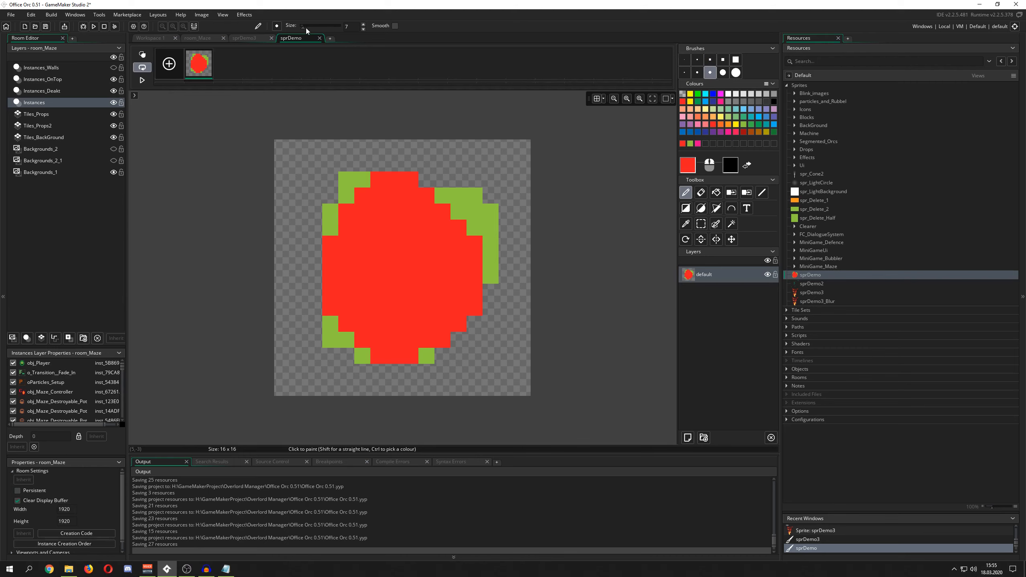
{"action": "left_click", "coordinate": [394, 26]}
{"action": "mouse_move", "coordinate": [402, 170]}
{"action": "left_mouse_down"}
{"action": "mouse_move", "coordinate": [337, 202]}
{"action": "mouse_move", "coordinate": [356, 307]}
{"action": "mouse_move", "coordinate": [481, 340]}
{"action": "mouse_move", "coordinate": [488, 177]}
{"action": "mouse_move", "coordinate": [400, 213]}
{"action": "left_mouse_up"}
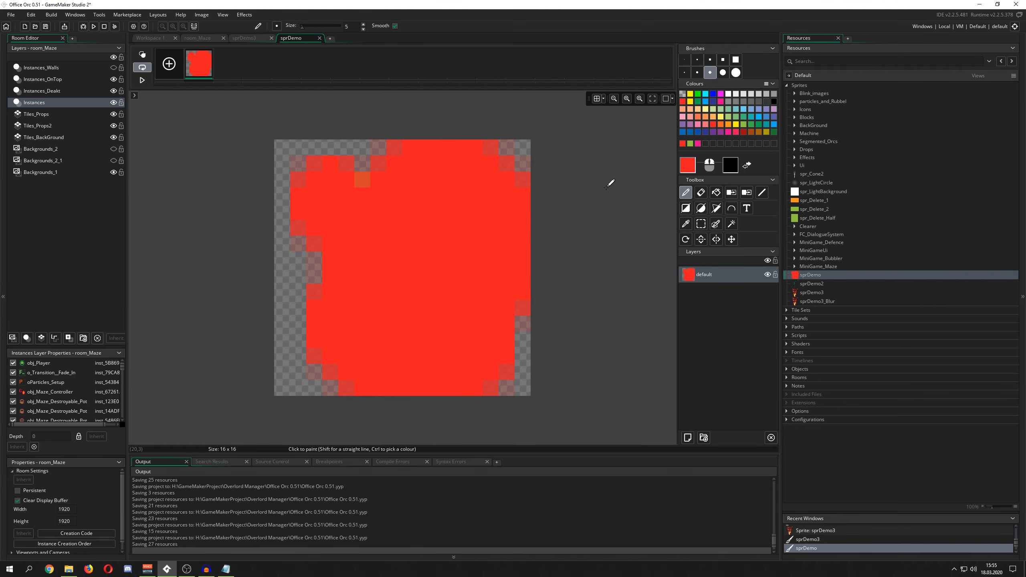
Undo the green and red painting and the frame deletions, back to the pink, blank and green frames
{"action": "key", "text": "ctrl+z"}
{"action": "key", "text": "ctrl+z"}
{"action": "key", "text": "ctrl+z"}
{"action": "key", "text": "ctrl+z"}
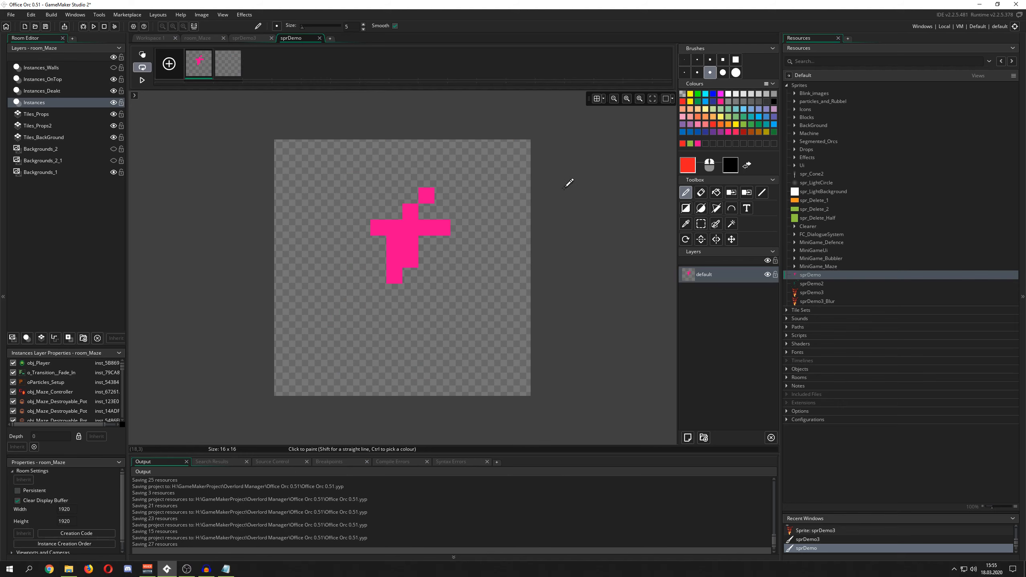
{"action": "key", "text": "ctrl+z"}
Paint a large smooth red blob over the pink shape in the first frame with a size 5 round brush
{"action": "mouse_move", "coordinate": [424, 190]}
{"action": "left_mouse_down"}
{"action": "mouse_move", "coordinate": [389, 243]}
{"action": "mouse_move", "coordinate": [394, 309]}
{"action": "mouse_move", "coordinate": [462, 213]}
{"action": "mouse_move", "coordinate": [361, 244]}
{"action": "mouse_move", "coordinate": [353, 277]}
{"action": "left_mouse_up"}
{"action": "left_click_drag", "start_coordinate": [449, 184], "coordinate": [467, 187]}
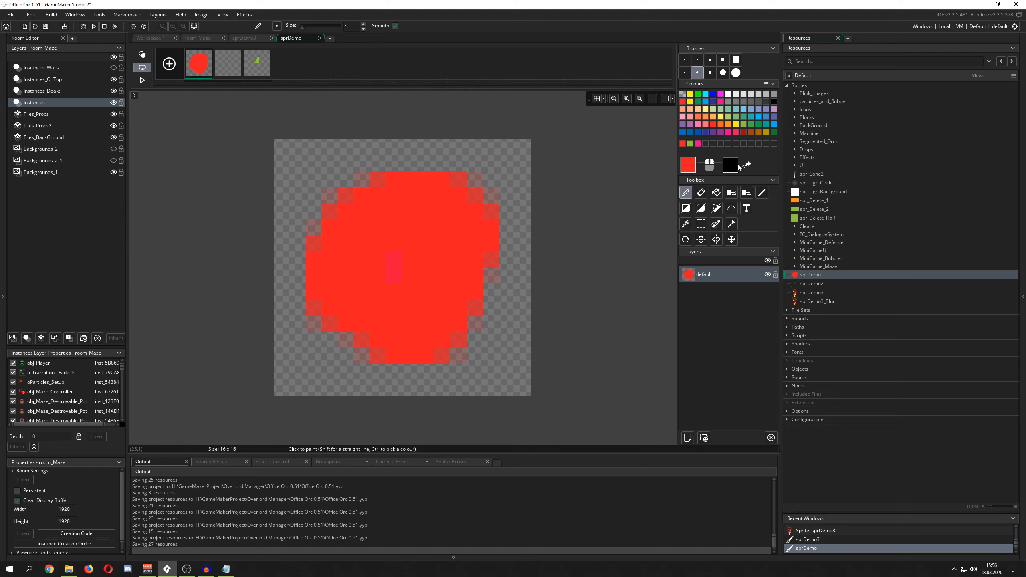
Change the primary colour to blue 4261ED and store it as a custom colour
{"action": "left_click", "coordinate": [687, 166]}
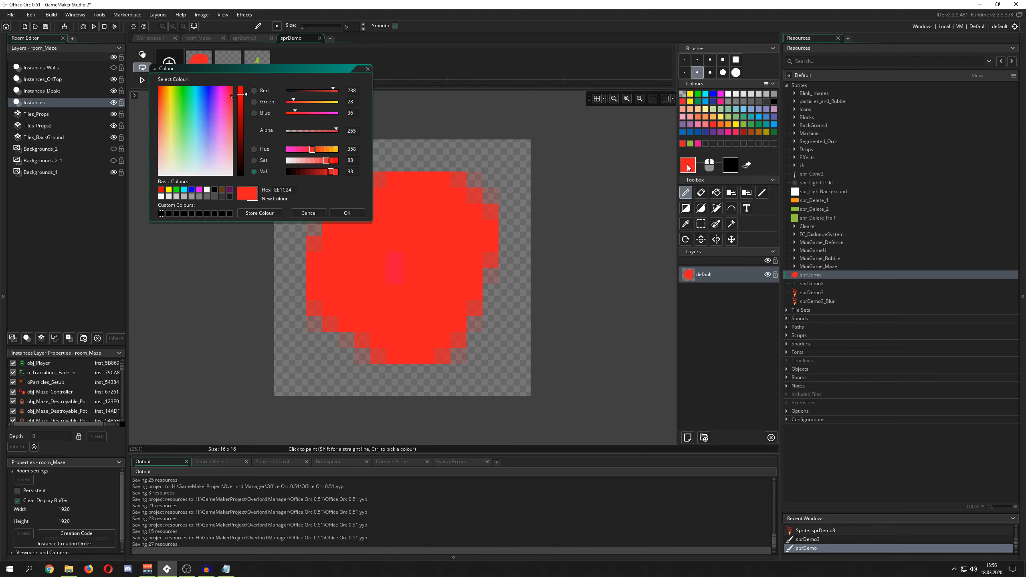
{"action": "left_click_drag", "start_coordinate": [308, 76], "coordinate": [470, 146]}
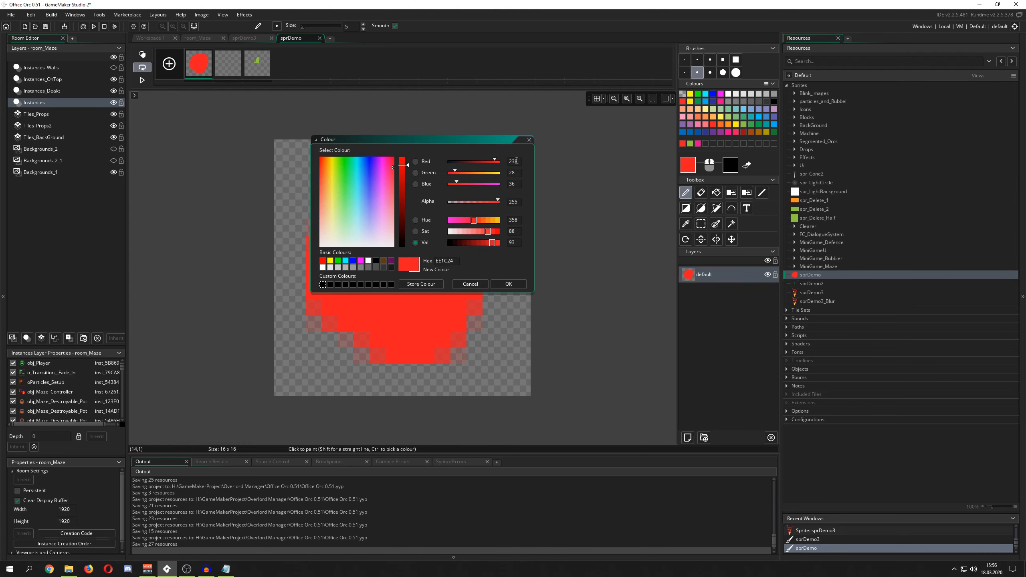
{"action": "left_click_drag", "start_coordinate": [381, 208], "coordinate": [362, 186]}
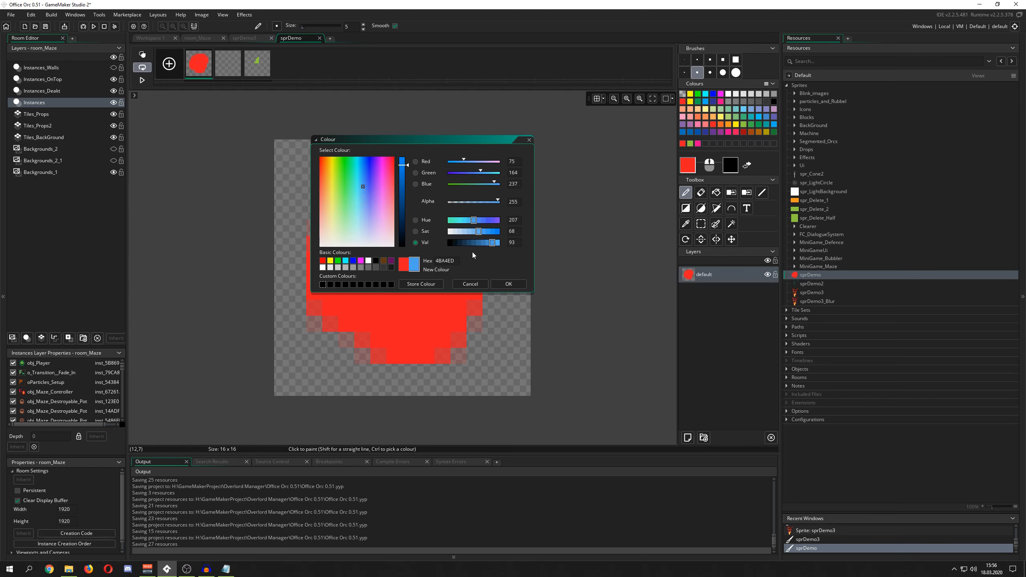
{"action": "left_click_drag", "start_coordinate": [361, 205], "coordinate": [367, 182]}
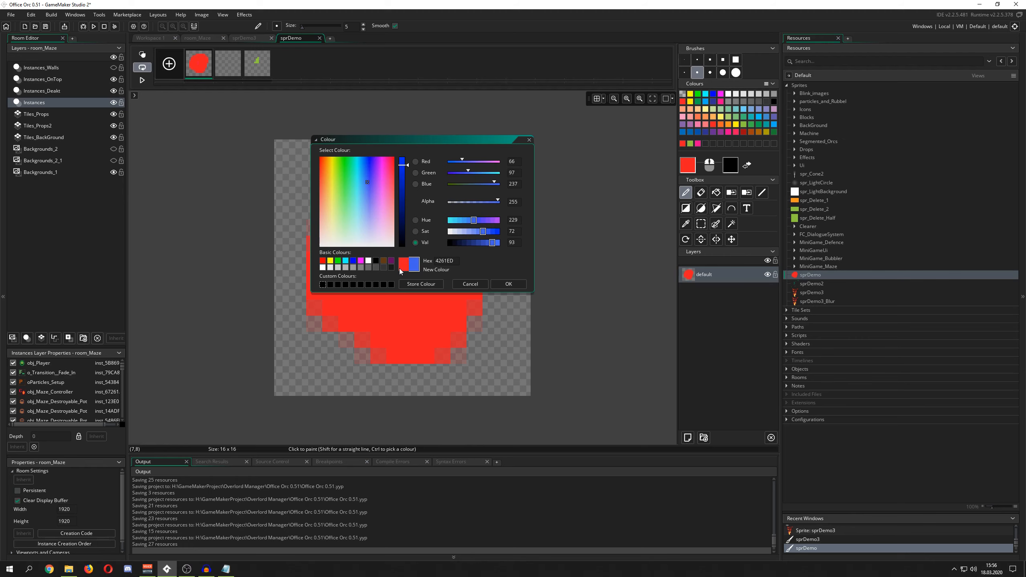
{"action": "left_click", "coordinate": [420, 285]}
{"action": "left_click", "coordinate": [509, 285]}
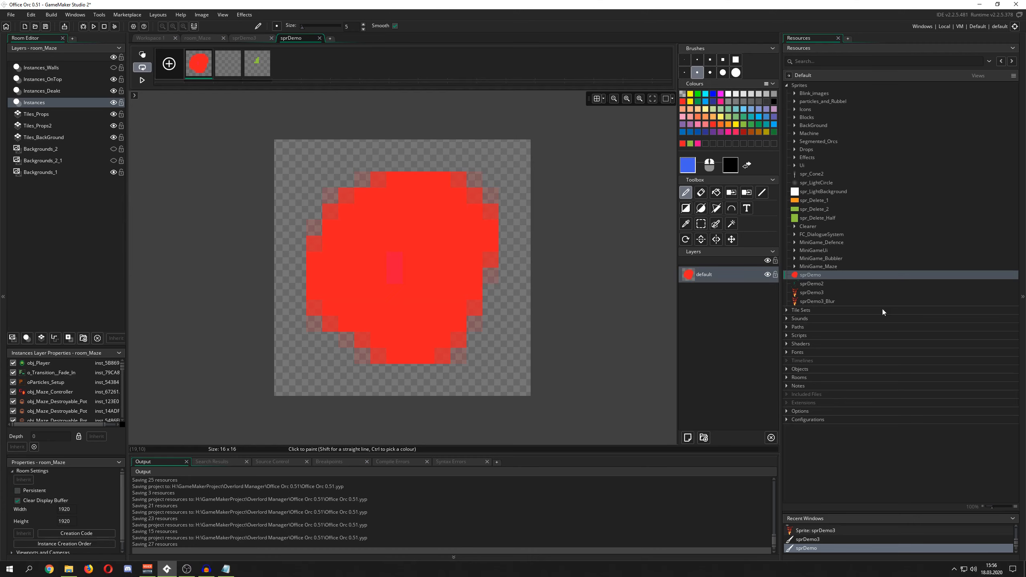
Open sprDemo3 in the image editor and check the custom colours in its colour picker, leaving the colour unchanged
{"action": "double_click", "coordinate": [810, 292]}
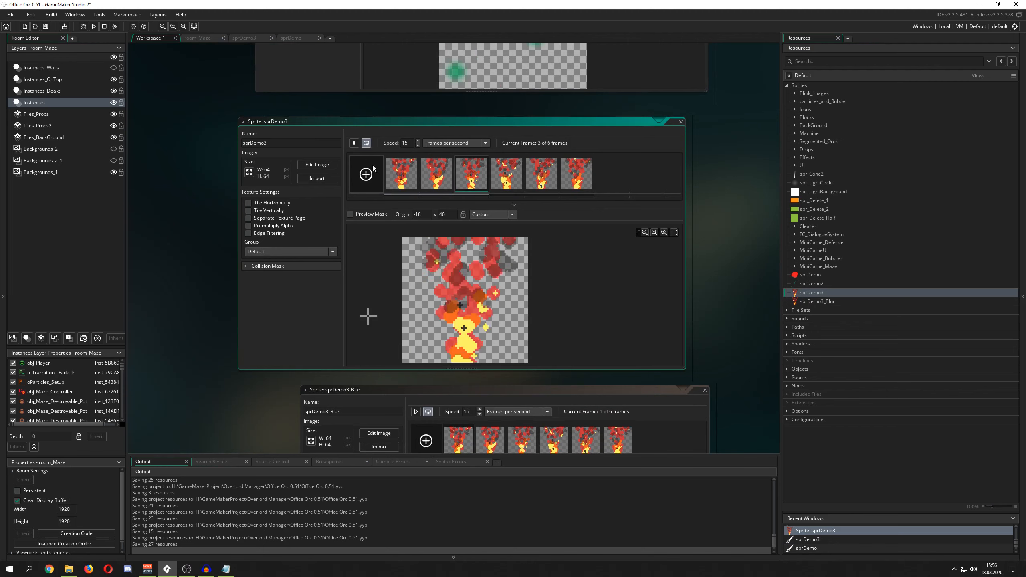
{"action": "left_click", "coordinate": [317, 165]}
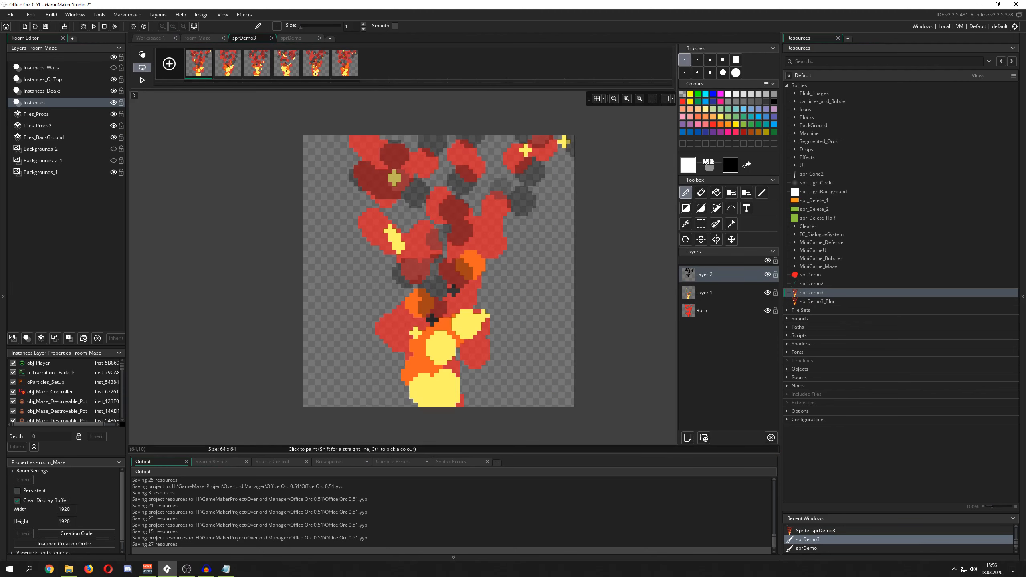
{"action": "left_click", "coordinate": [686, 169]}
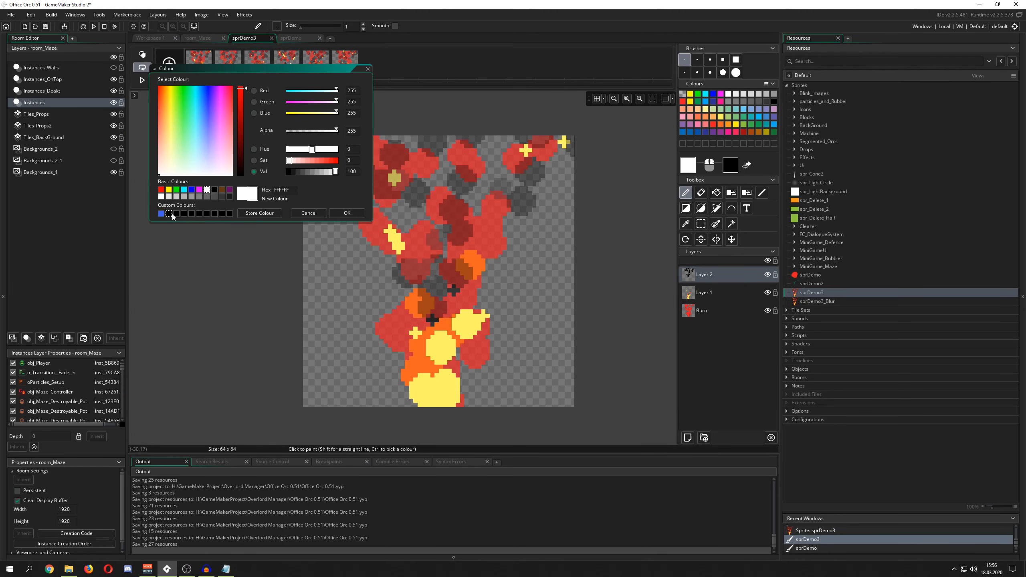
{"action": "left_click", "coordinate": [309, 213]}
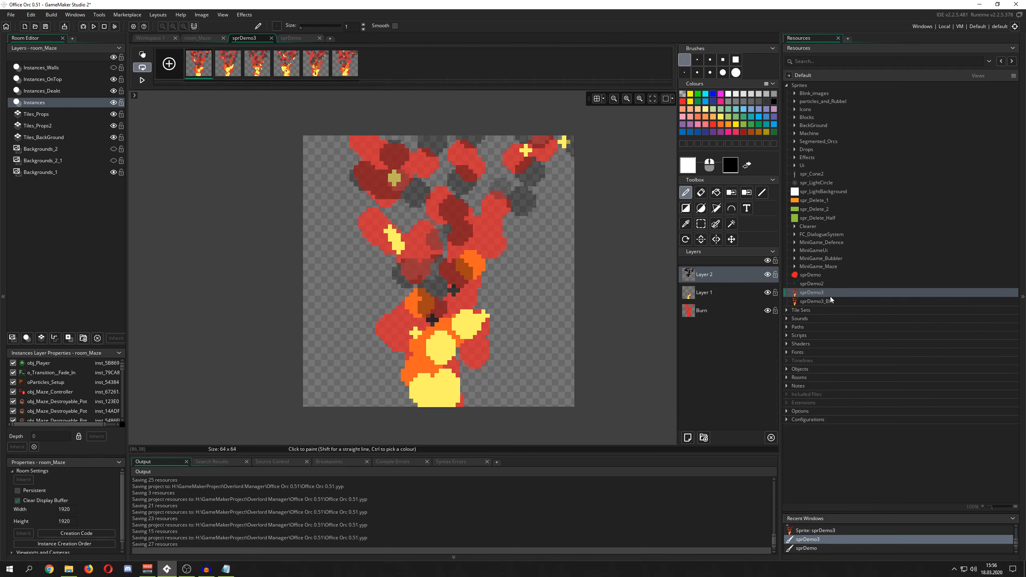
Open the sprDemo2 and sprDemo sprites and bring up sprDemo in the image editor
{"action": "double_click", "coordinate": [808, 284]}
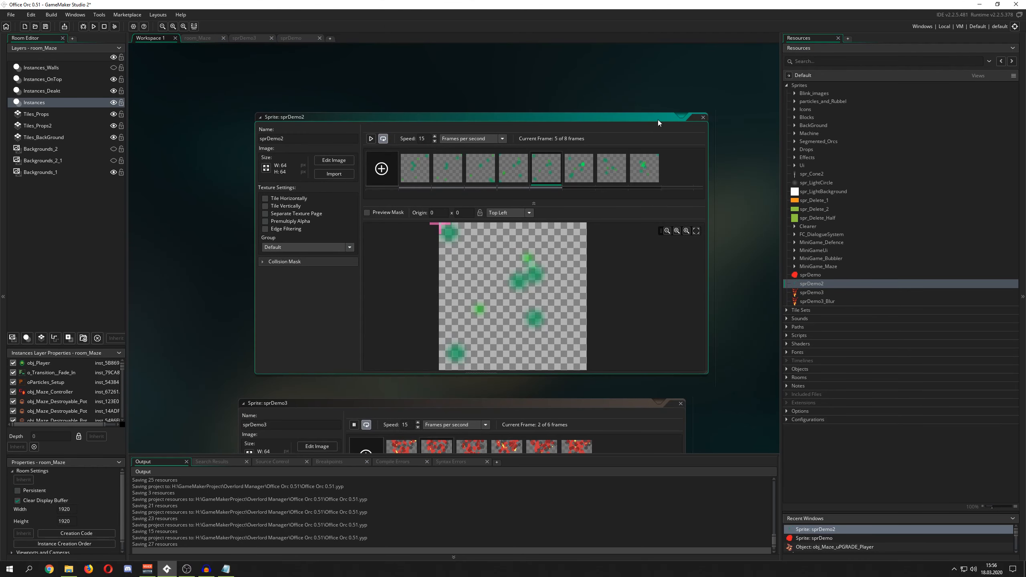
{"action": "double_click", "coordinate": [808, 275]}
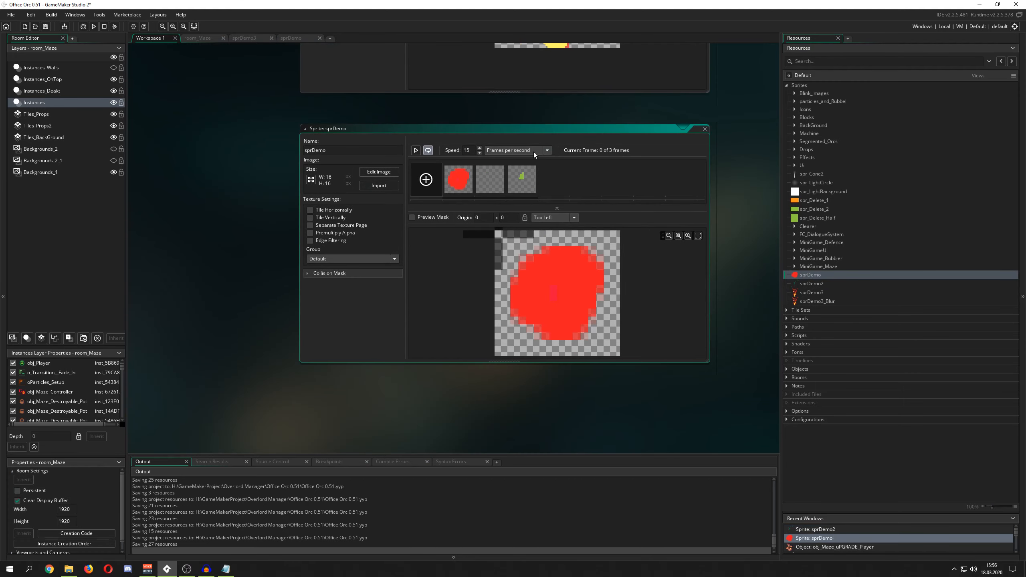
{"action": "left_click", "coordinate": [374, 176]}
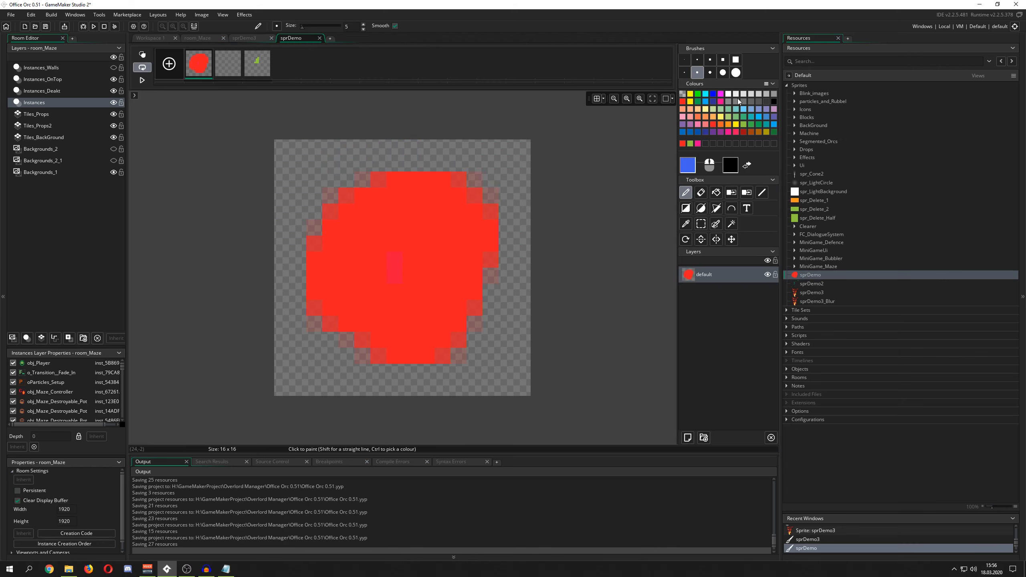
Change the palette's light orange swatch to magenta FF00FF
{"action": "double_click", "coordinate": [714, 118]}
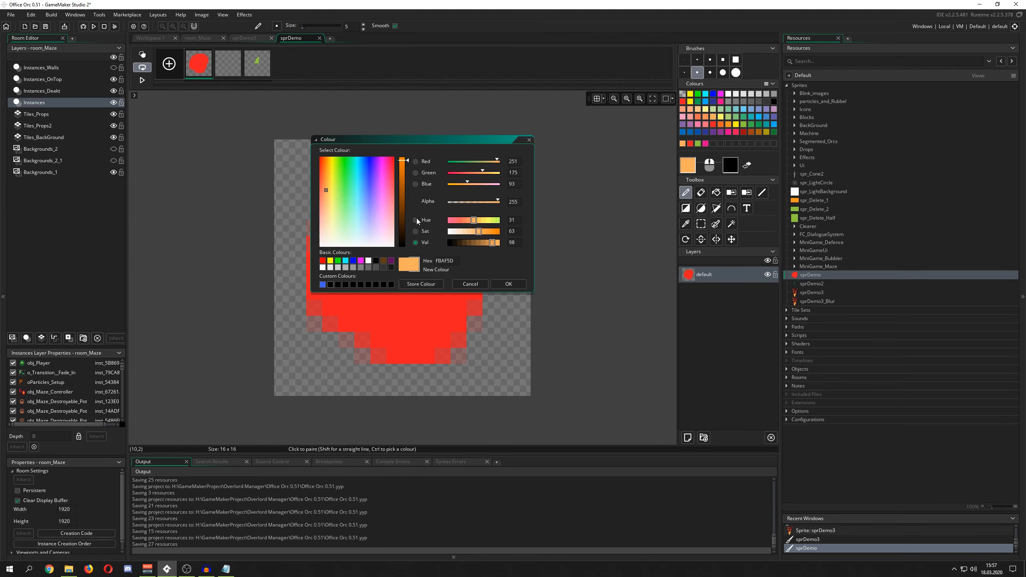
{"action": "left_click", "coordinate": [361, 260]}
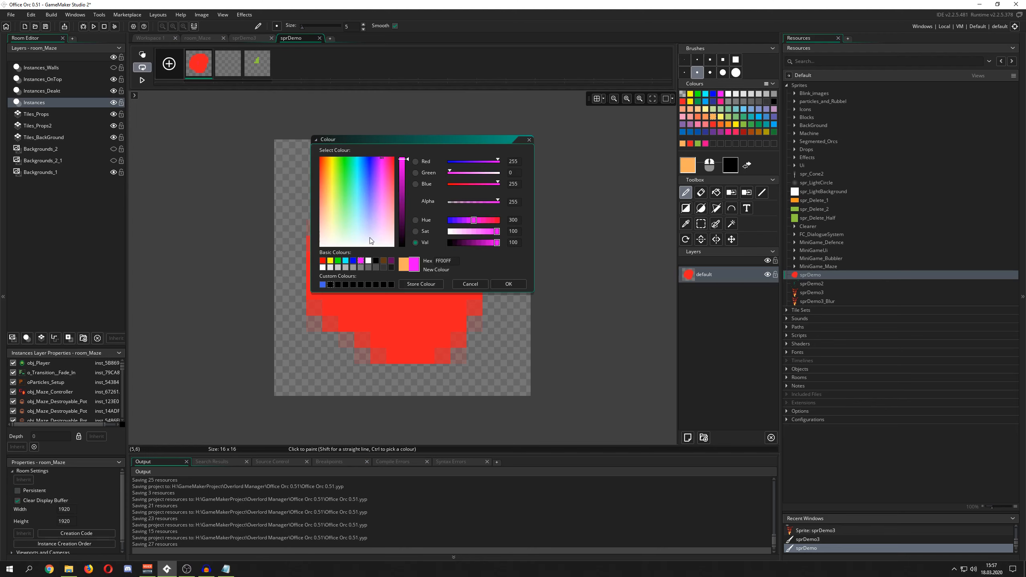
{"action": "left_click", "coordinate": [508, 284]}
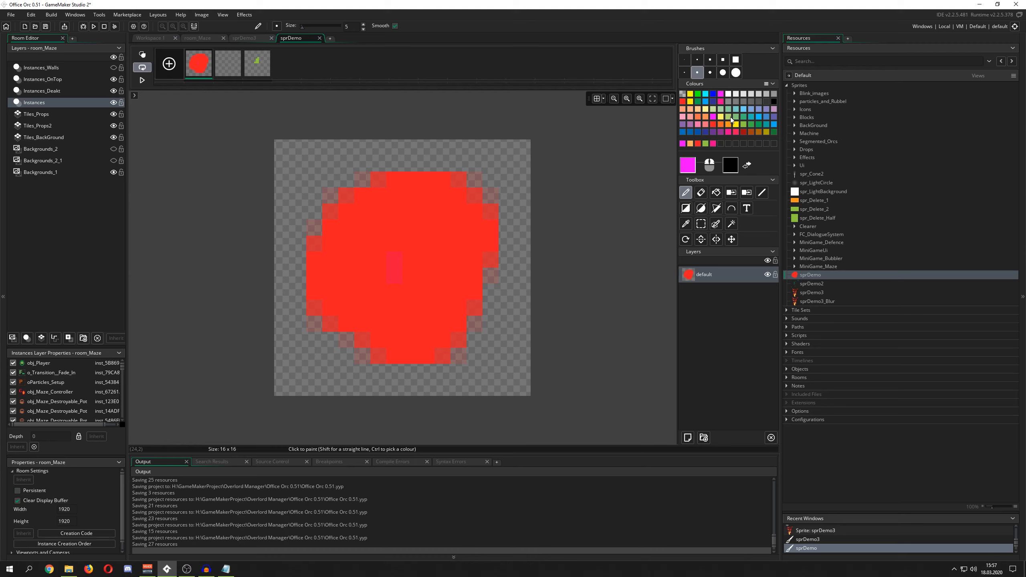
Erase most of the red blob in the first frame with a size 7 round eraser, toggling smoothing between strokes
{"action": "left_click", "coordinate": [702, 192]}
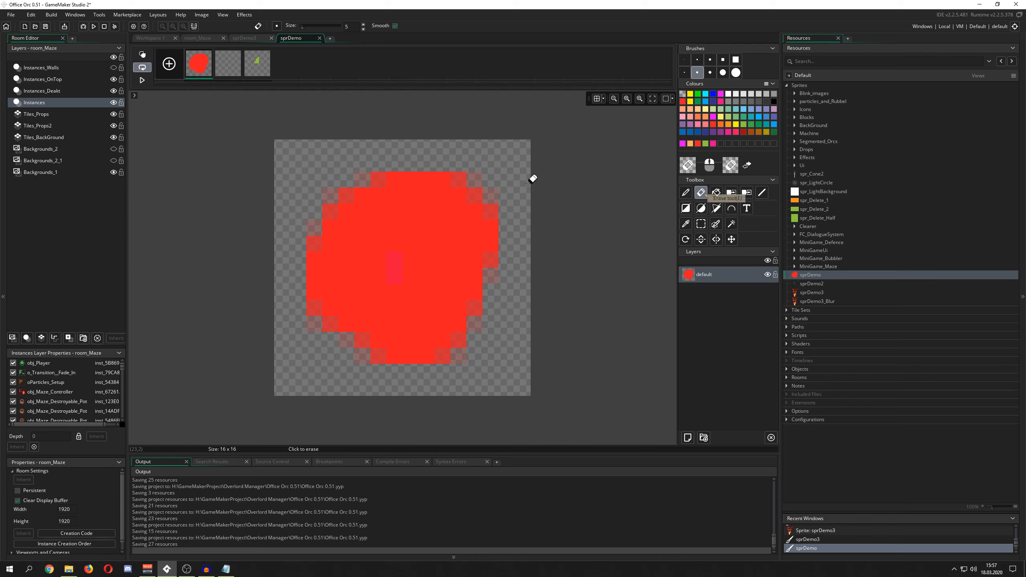
{"action": "left_click", "coordinate": [710, 73]}
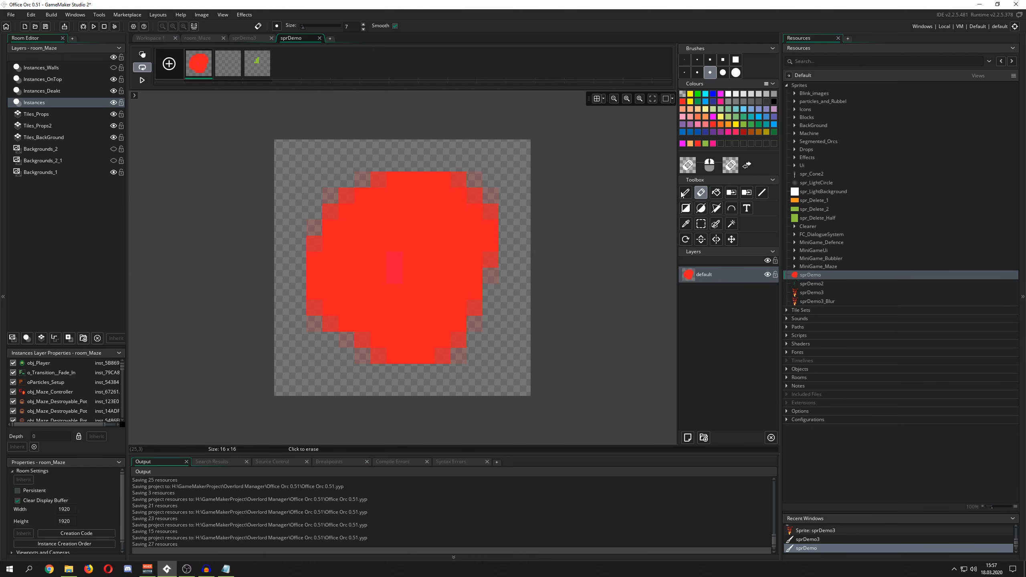
{"action": "mouse_move", "coordinate": [497, 194]}
{"action": "left_mouse_down"}
{"action": "mouse_move", "coordinate": [458, 211]}
{"action": "mouse_move", "coordinate": [465, 287]}
{"action": "left_mouse_up"}
{"action": "left_click_drag", "start_coordinate": [503, 180], "coordinate": [433, 291]}
{"action": "mouse_move", "coordinate": [444, 238]}
{"action": "left_mouse_down"}
{"action": "mouse_move", "coordinate": [466, 221]}
{"action": "mouse_move", "coordinate": [427, 260]}
{"action": "mouse_move", "coordinate": [499, 243]}
{"action": "left_mouse_up"}
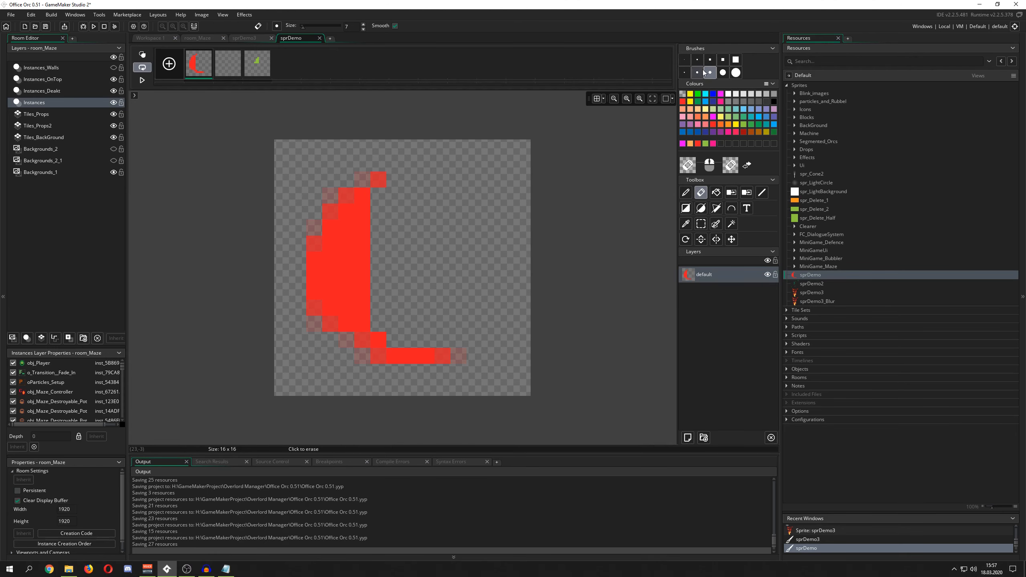
{"action": "left_click", "coordinate": [395, 26]}
{"action": "left_click", "coordinate": [396, 26]}
{"action": "left_click_drag", "start_coordinate": [421, 271], "coordinate": [421, 286]}
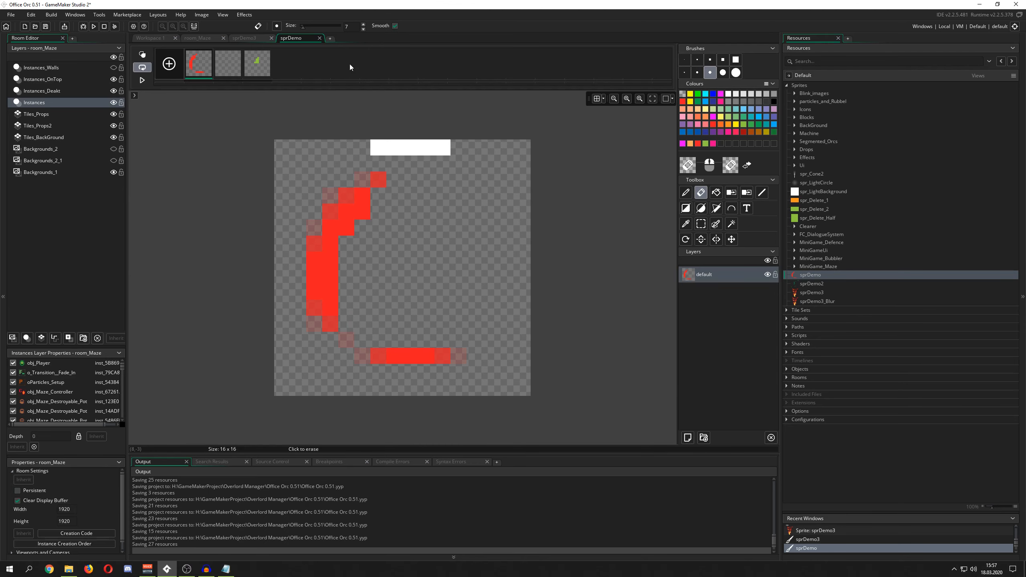
Fill the transparent area around the red remnants with magenta, and refill it with teal green
{"action": "left_click", "coordinate": [716, 193]}
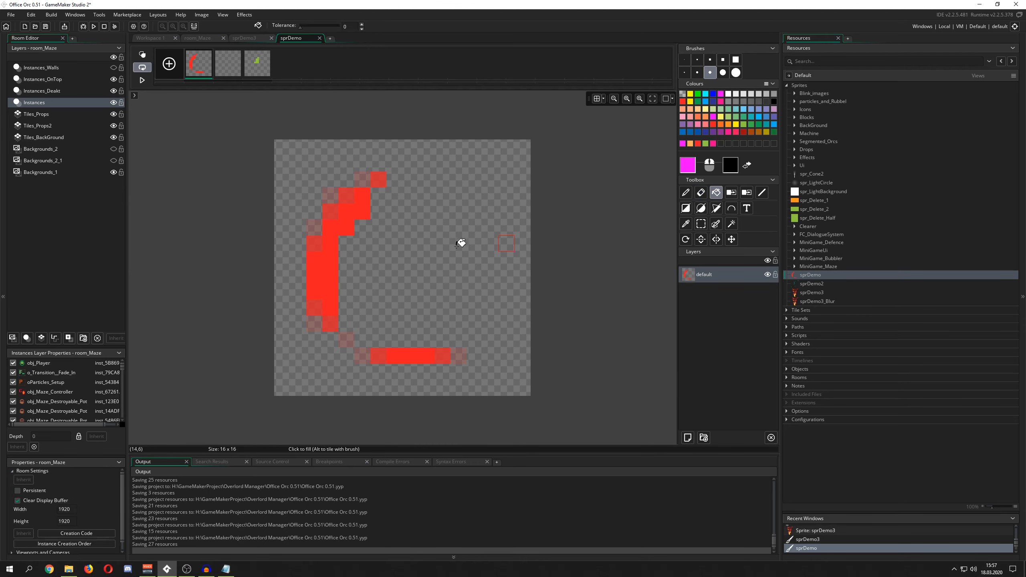
{"action": "left_click", "coordinate": [440, 239]}
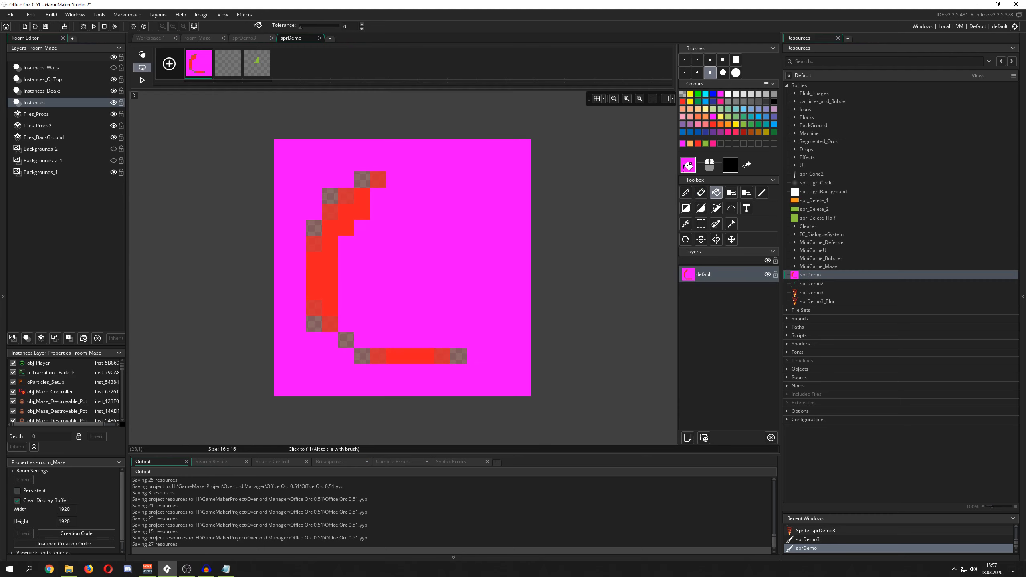
{"action": "left_click", "coordinate": [743, 117]}
{"action": "left_click", "coordinate": [426, 221]}
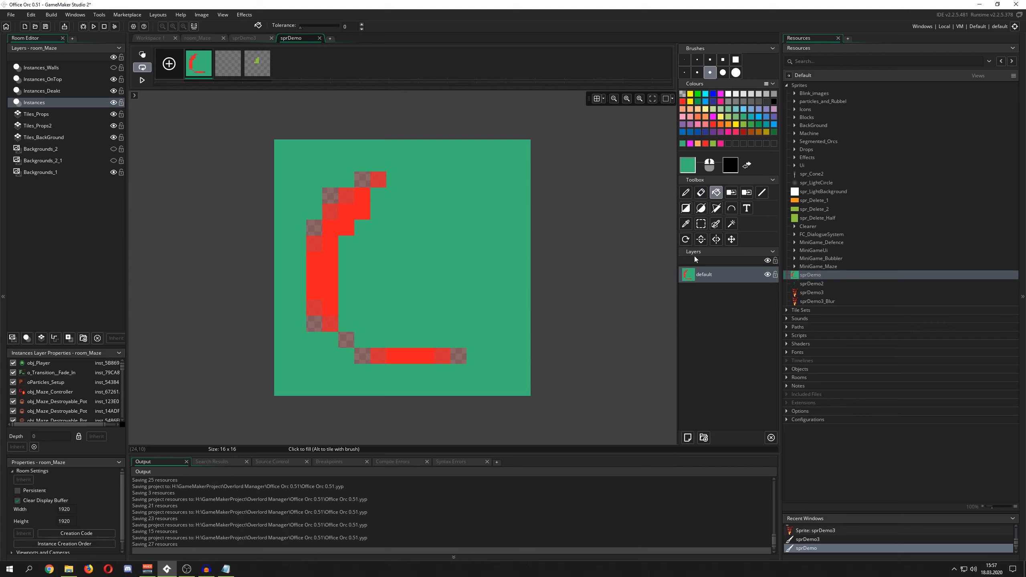
Select the entire canvas of the first frame and delete its contents
{"action": "left_click", "coordinate": [700, 225]}
{"action": "left_click_drag", "start_coordinate": [257, 121], "coordinate": [638, 454]}
{"action": "key", "text": "Delete"}
Draw a closed, roughly circular outline in blue with the 1-pixel pencil
{"action": "left_click", "coordinate": [685, 192]}
{"action": "left_click", "coordinate": [713, 94]}
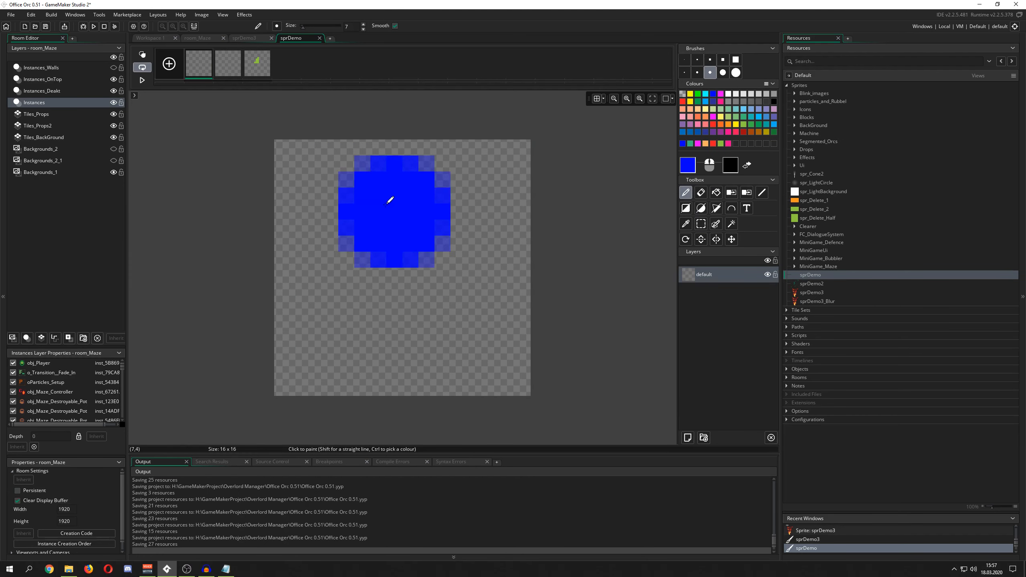
{"action": "left_click", "coordinate": [686, 60]}
{"action": "mouse_move", "coordinate": [378, 211]}
{"action": "left_mouse_down"}
{"action": "mouse_move", "coordinate": [476, 333]}
{"action": "mouse_move", "coordinate": [474, 211]}
{"action": "mouse_move", "coordinate": [394, 204]}
{"action": "left_mouse_up"}
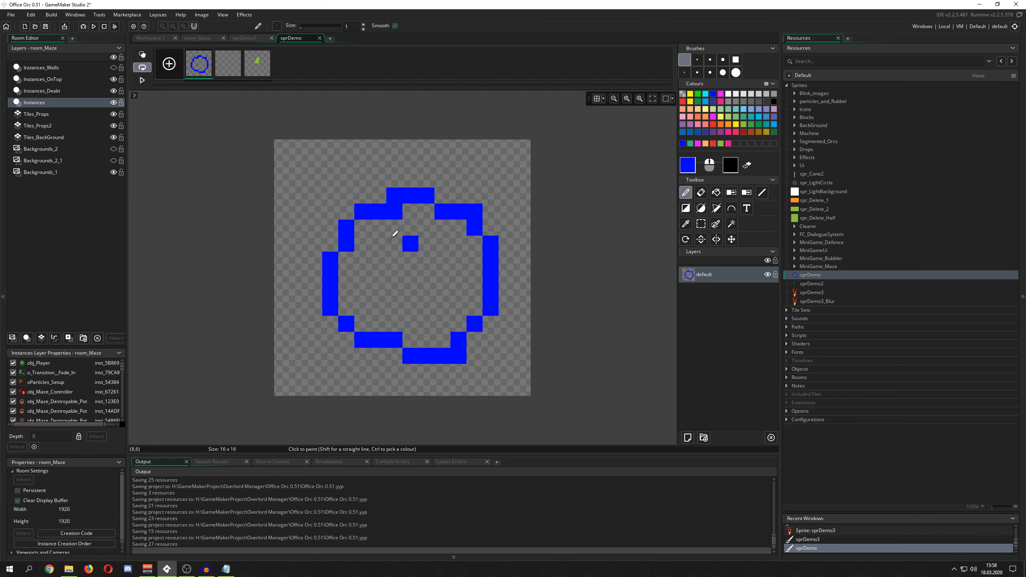
Fill the blue outline's interior with light green, and refill it at tolerance 59 so the outline is covered too
{"action": "left_click", "coordinate": [716, 192]}
{"action": "left_click", "coordinate": [732, 112]}
{"action": "left_click", "coordinate": [406, 255]}
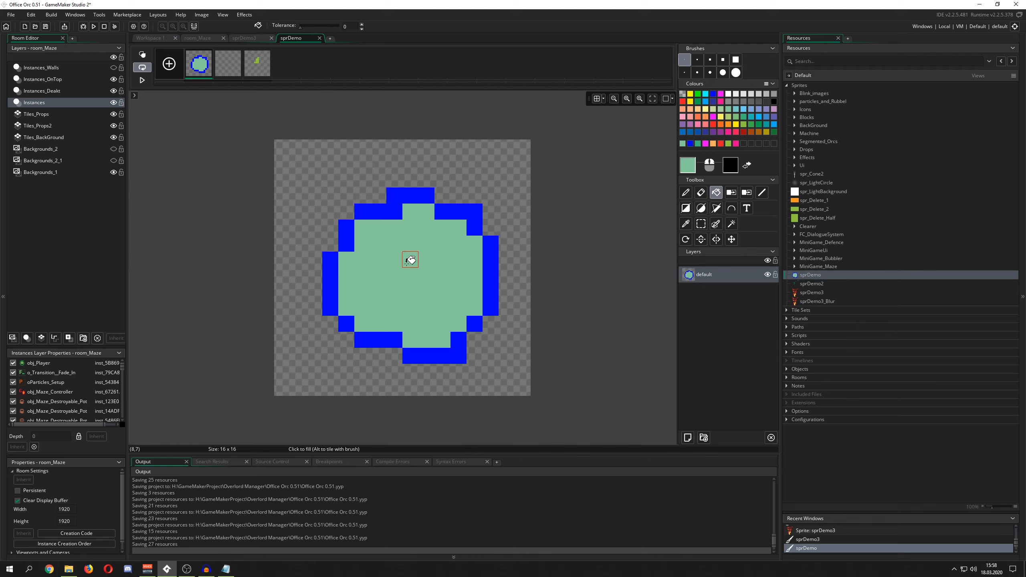
{"action": "left_click", "coordinate": [311, 26]}
{"action": "left_click", "coordinate": [324, 26]}
{"action": "left_click", "coordinate": [417, 254]}
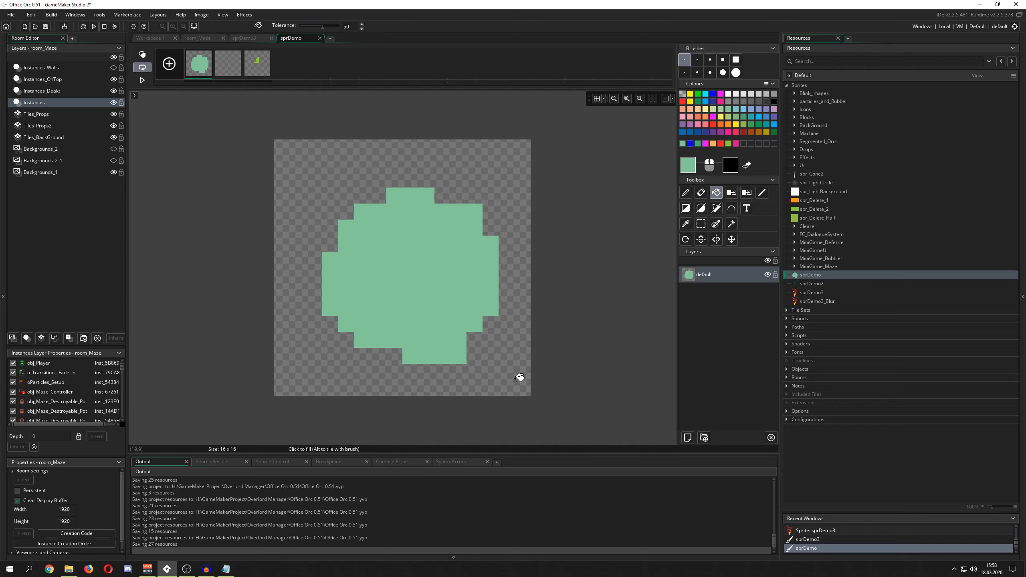
Reset the fill tolerance to 0 and draw short yellow-green and light blue diagonal strokes beside the green shape
{"action": "left_click_drag", "start_coordinate": [323, 26], "coordinate": [292, 27]}
{"action": "left_click", "coordinate": [732, 193]}
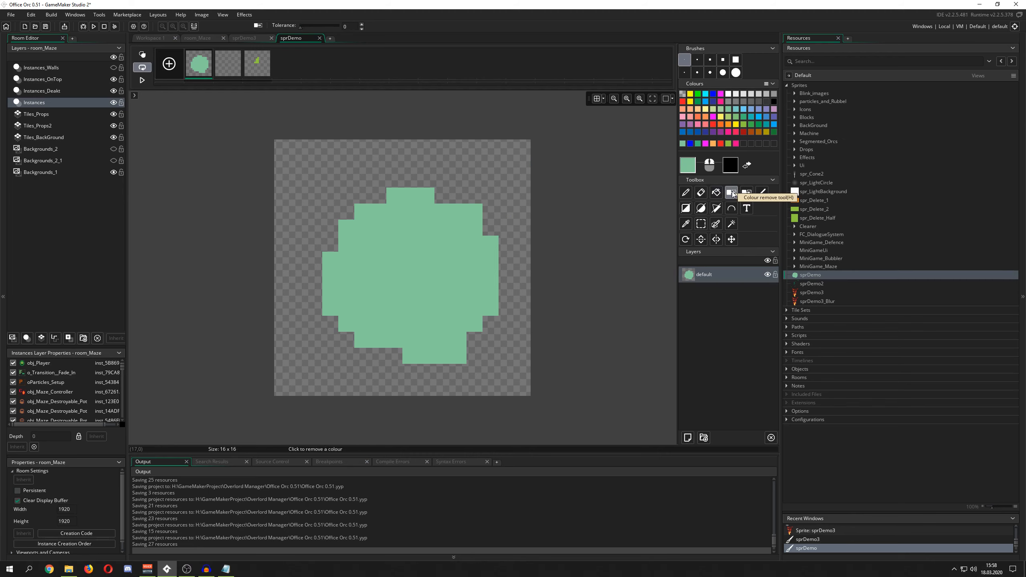
{"action": "left_click", "coordinate": [745, 132]}
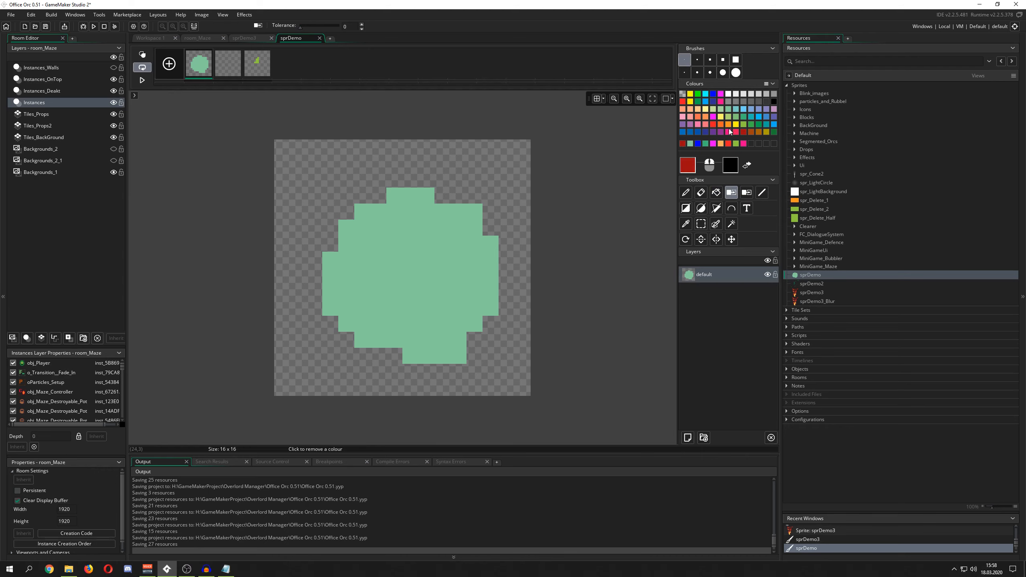
{"action": "left_click", "coordinate": [687, 194]}
{"action": "left_click", "coordinate": [729, 118]}
{"action": "left_click_drag", "start_coordinate": [330, 163], "coordinate": [298, 212]}
{"action": "left_click_drag", "start_coordinate": [378, 163], "coordinate": [329, 228]}
Remove the light blue strokes with the Colour remove tool, and clear the remaining greens at tolerance 66
{"action": "left_click", "coordinate": [731, 192]}
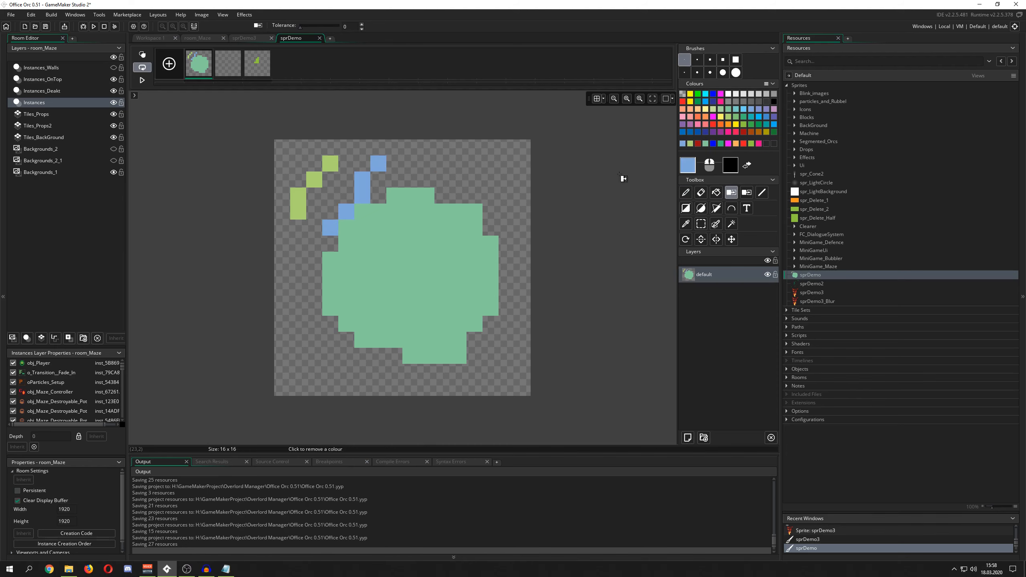
{"action": "left_click", "coordinate": [378, 159]}
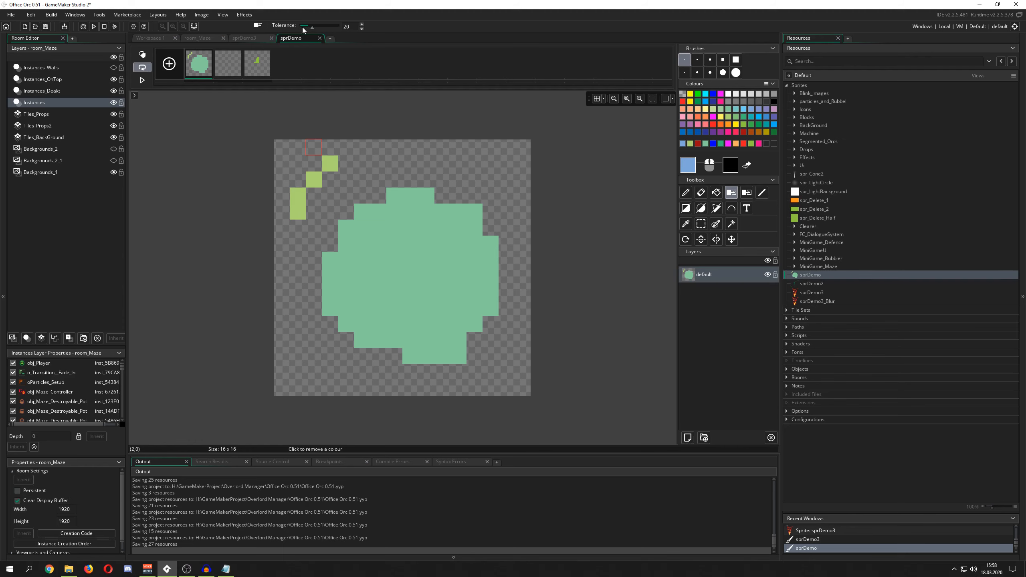
{"action": "left_click_drag", "start_coordinate": [316, 26], "coordinate": [326, 27]}
{"action": "left_click", "coordinate": [334, 161]}
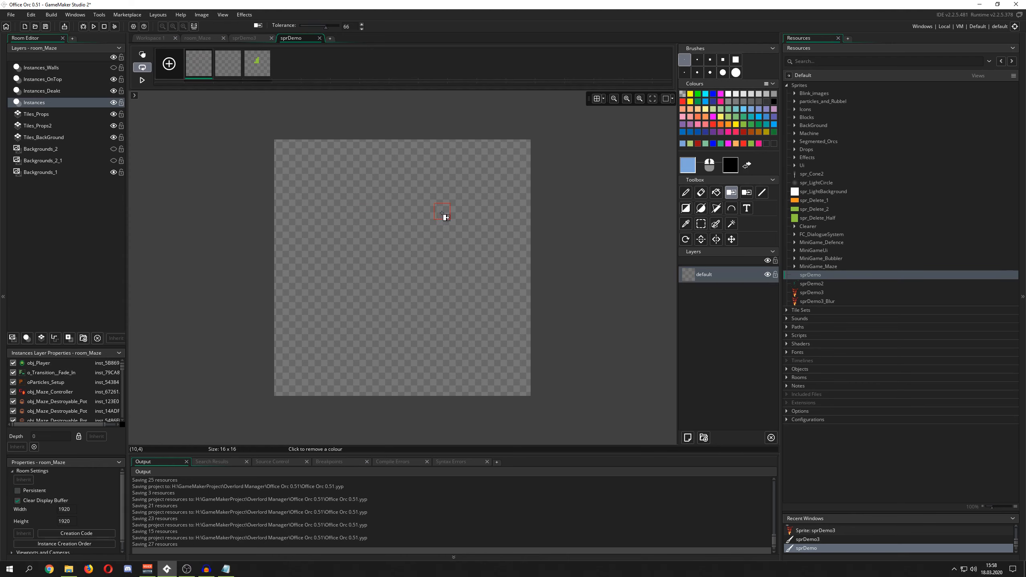
Reset the tolerance to 0 and draw a jagged closed outline in dark red with the pencil
{"action": "left_click_drag", "start_coordinate": [325, 27], "coordinate": [241, 29]}
{"action": "left_click", "coordinate": [744, 132]}
{"action": "left_click", "coordinate": [685, 192]}
{"action": "mouse_move", "coordinate": [330, 179]}
{"action": "left_mouse_down"}
{"action": "mouse_move", "coordinate": [344, 179]}
{"action": "mouse_move", "coordinate": [362, 280]}
{"action": "mouse_move", "coordinate": [474, 211]}
{"action": "left_mouse_up"}
{"action": "left_click_drag", "start_coordinate": [467, 173], "coordinate": [363, 163]}
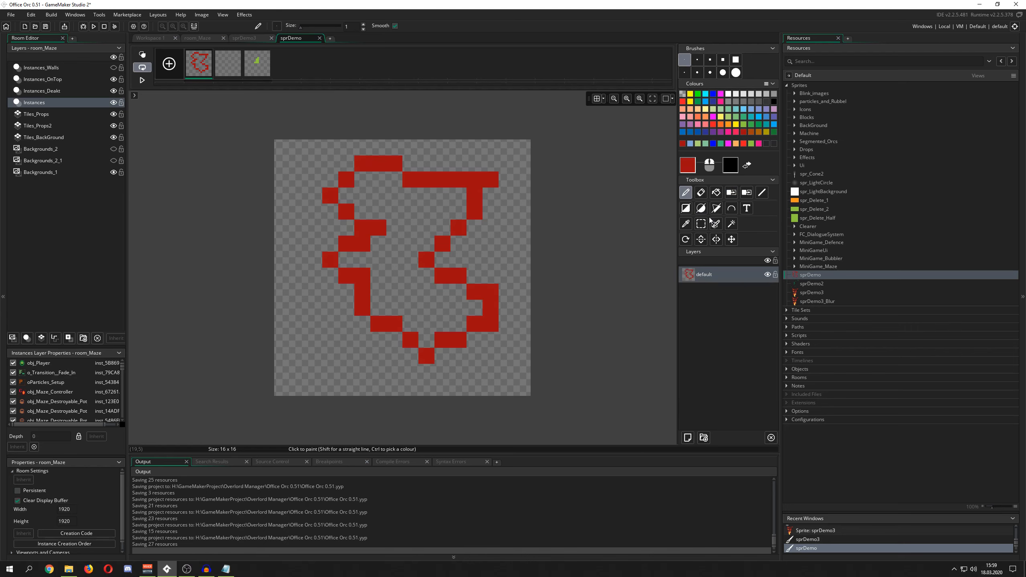
Delete all of sprDemo's existing frames and import the Food_7 image as its only frame
{"action": "left_click", "coordinate": [748, 193]}
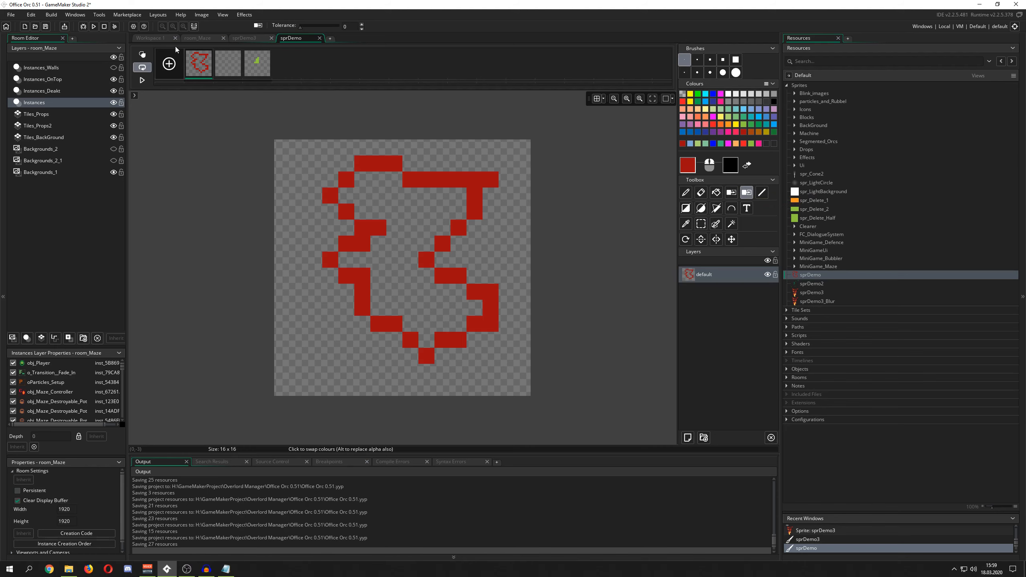
{"action": "key", "text": "ctrl+z"}
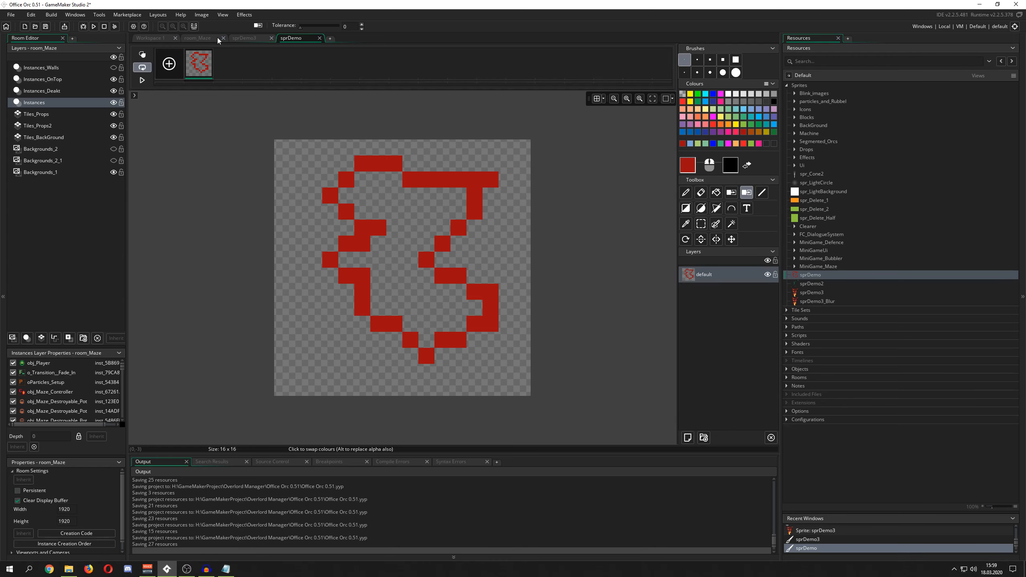
{"action": "left_click", "coordinate": [202, 15]}
{"action": "left_click", "coordinate": [230, 105]}
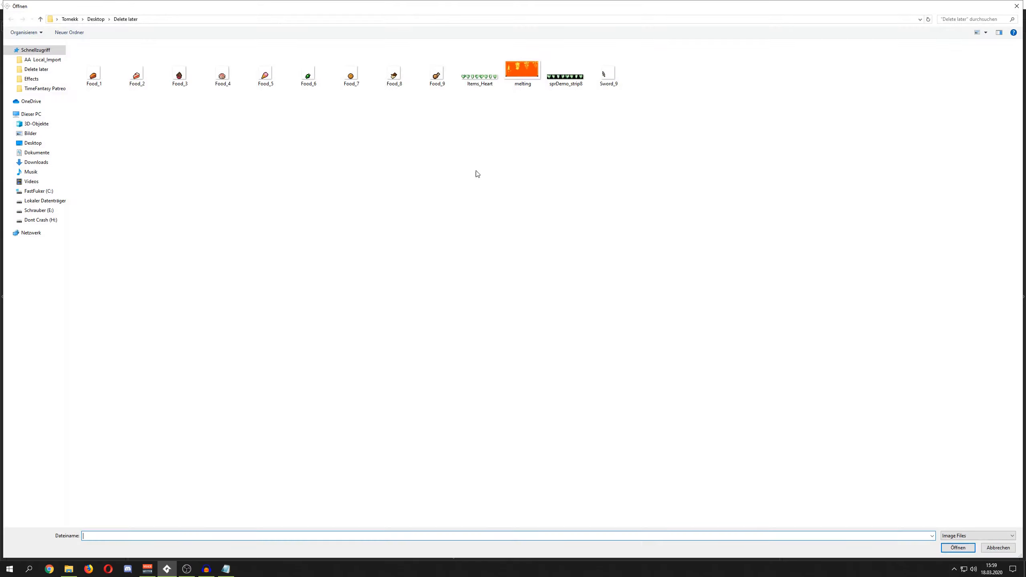
{"action": "double_click", "coordinate": [352, 77]}
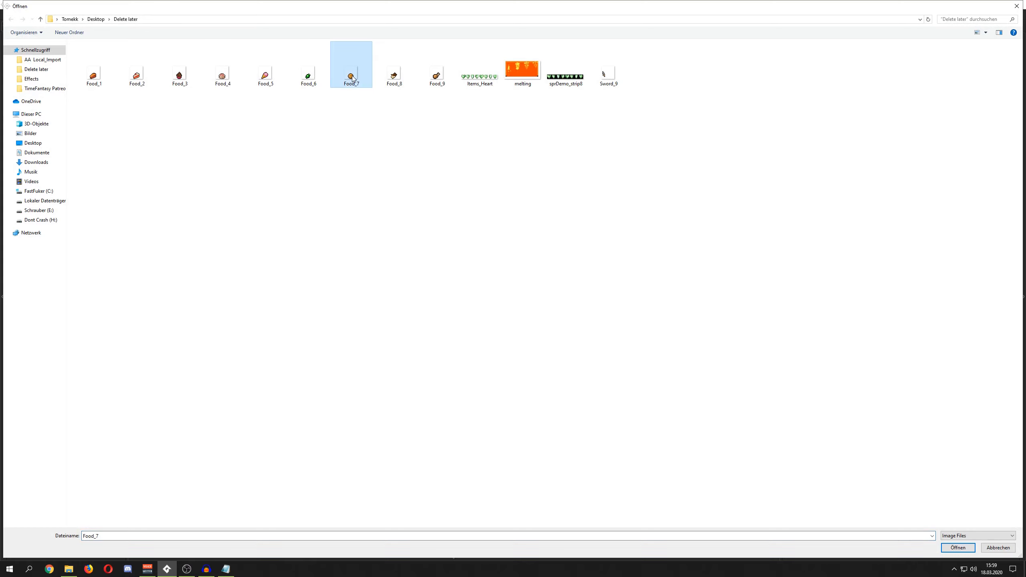
{"action": "left_click", "coordinate": [508, 185]}
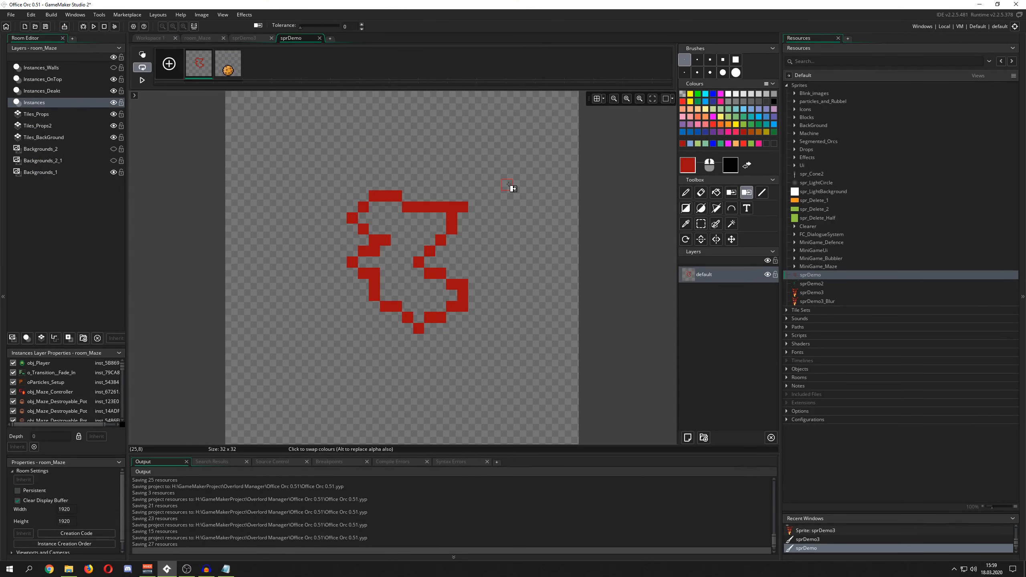
{"action": "left_click", "coordinate": [210, 52]}
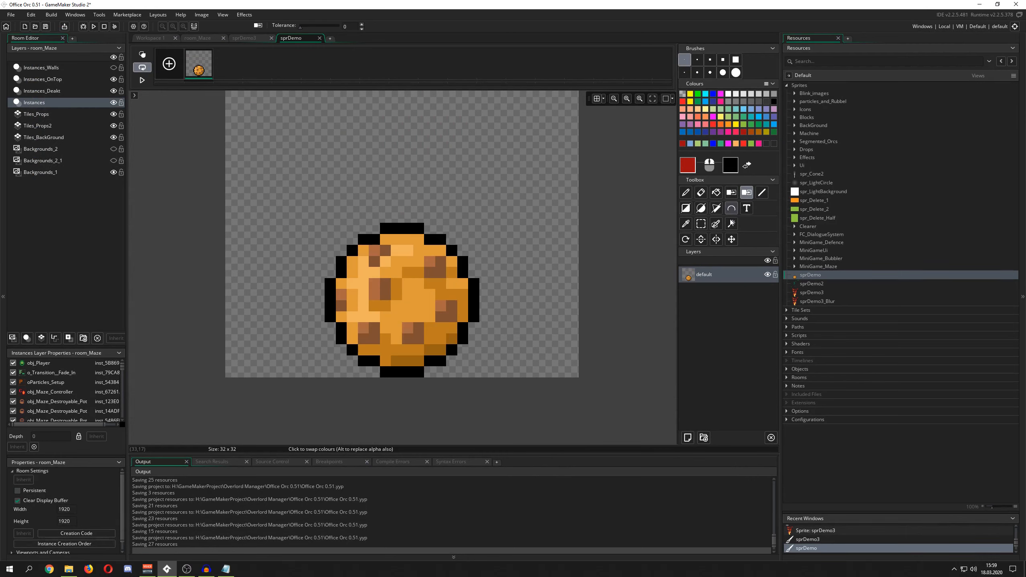
Try swapping the cookie's main orange for dark red and for dark blue with the colour replace tool, undoing each swap
{"action": "left_click", "coordinate": [421, 240]}
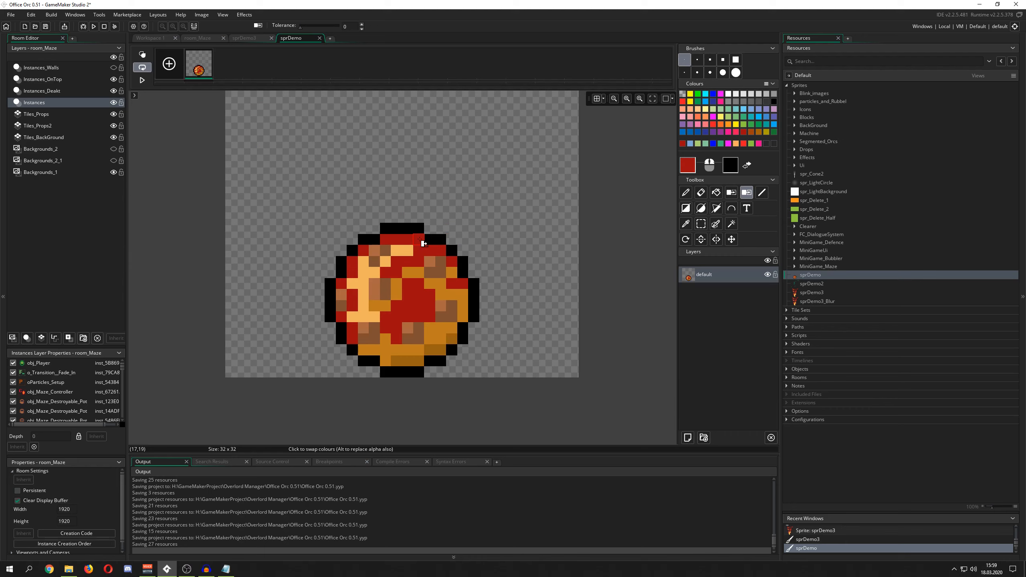
{"action": "key", "text": "ctrl+z"}
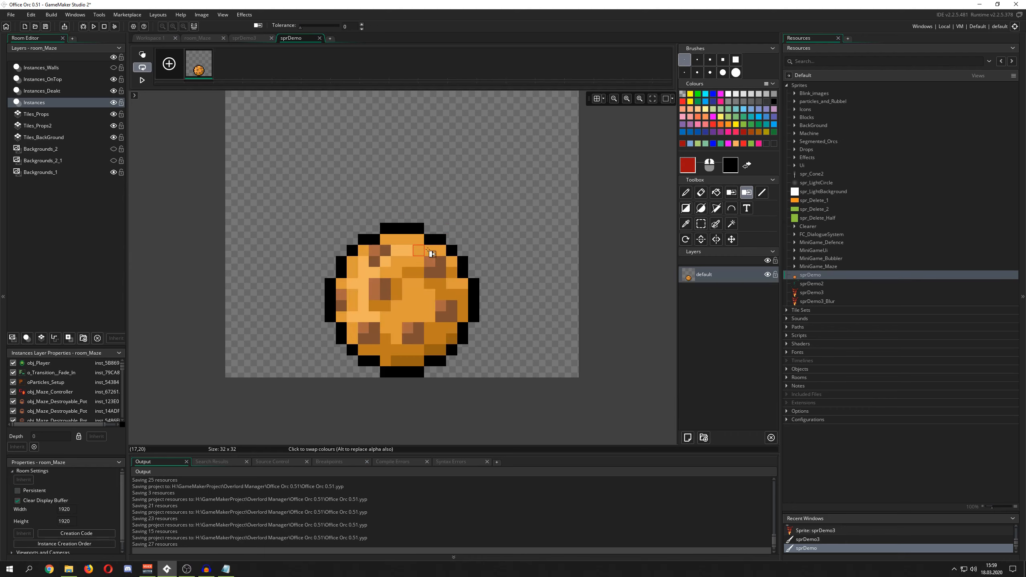
{"action": "left_click", "coordinate": [706, 131]}
{"action": "left_click", "coordinate": [422, 251]}
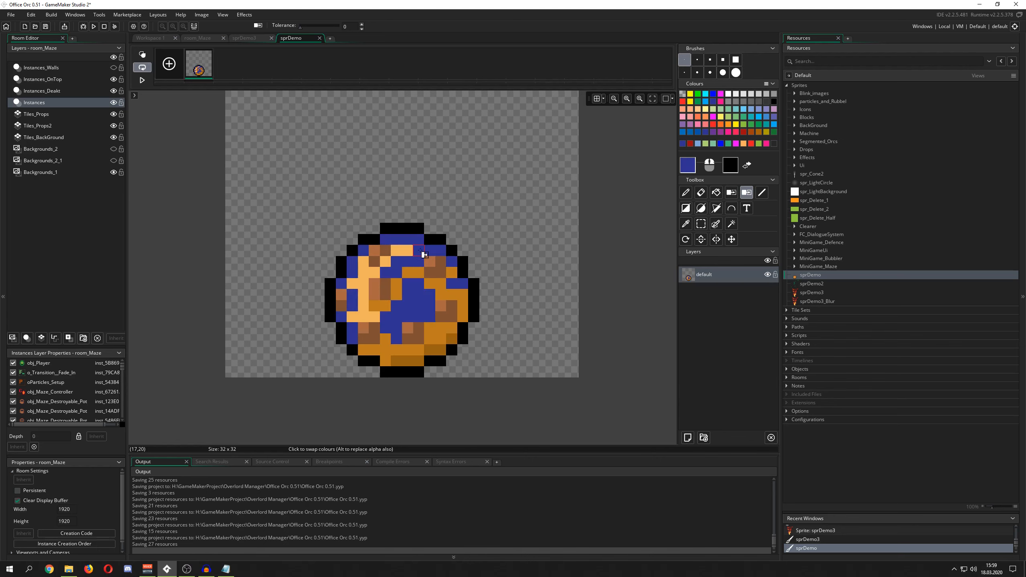
{"action": "key", "text": "ctrl+z"}
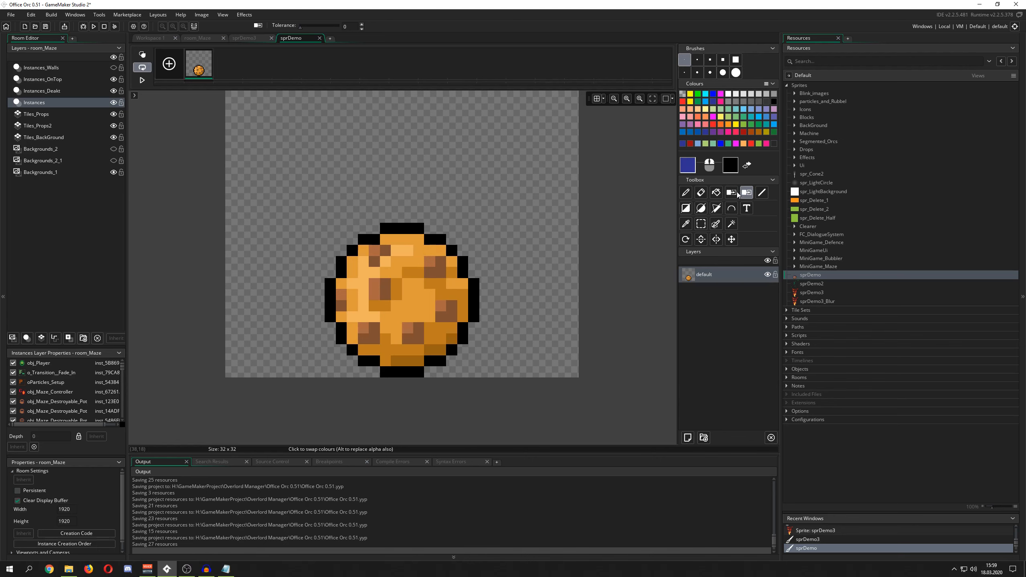
Select the cookie's main orange area with the Magic wand, deleting it once and undoing that before reselecting the area
{"action": "left_click", "coordinate": [731, 224]}
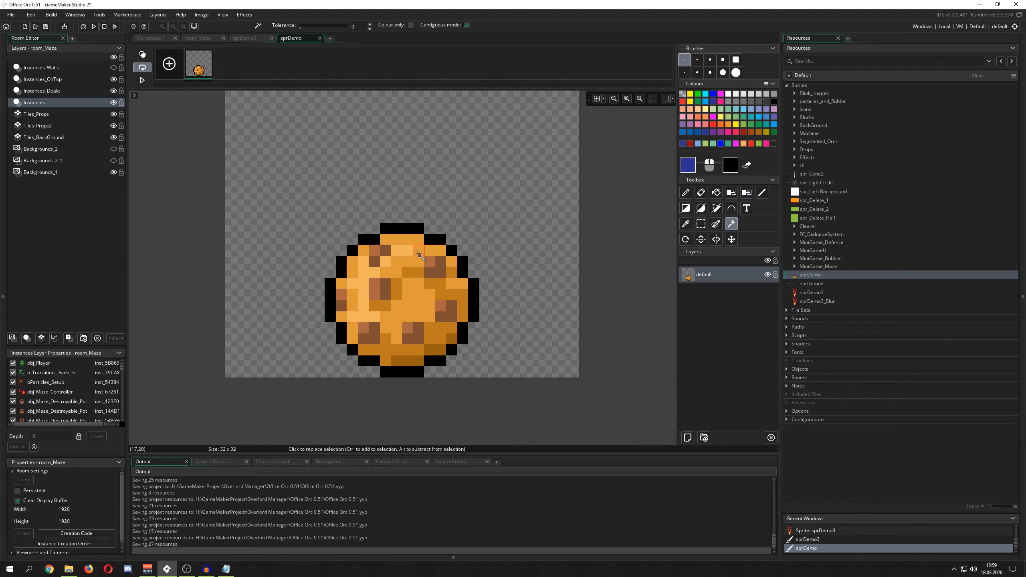
{"action": "left_click", "coordinate": [419, 251]}
{"action": "left_click", "coordinate": [308, 26]}
{"action": "left_click", "coordinate": [423, 248]}
{"action": "key", "text": "Delete"}
{"action": "key", "text": "ctrl+z"}
{"action": "left_click", "coordinate": [474, 228]}
{"action": "left_click", "coordinate": [418, 250]}
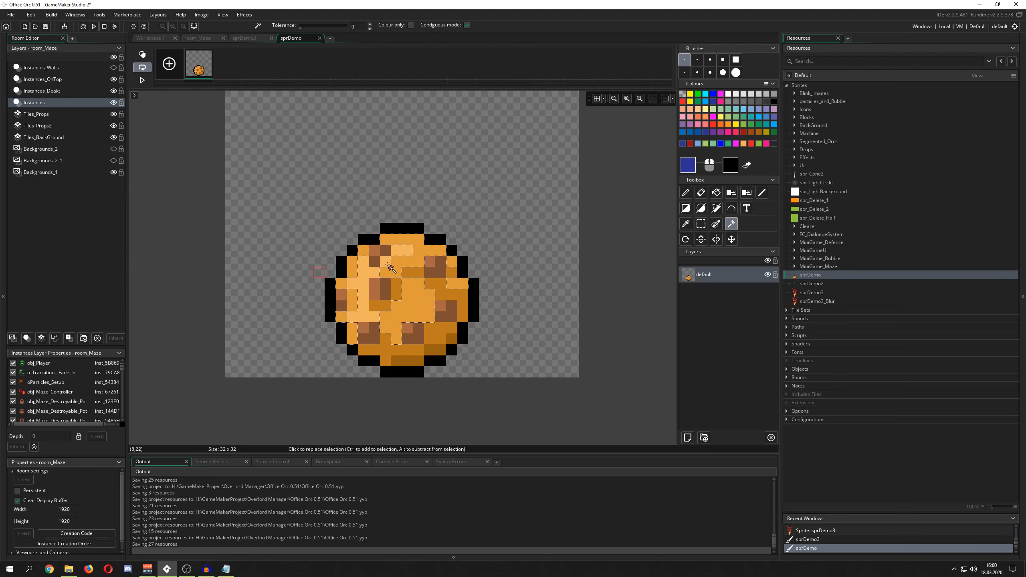
Fill the selected cookie area with dark red and clear the selection
{"action": "key", "text": "f"}
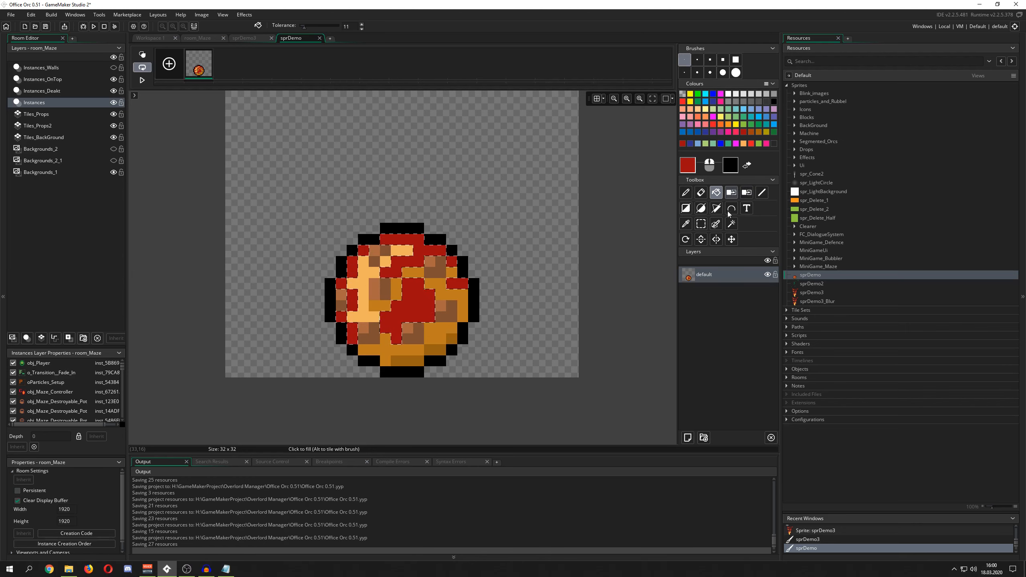
{"action": "key", "text": "w"}
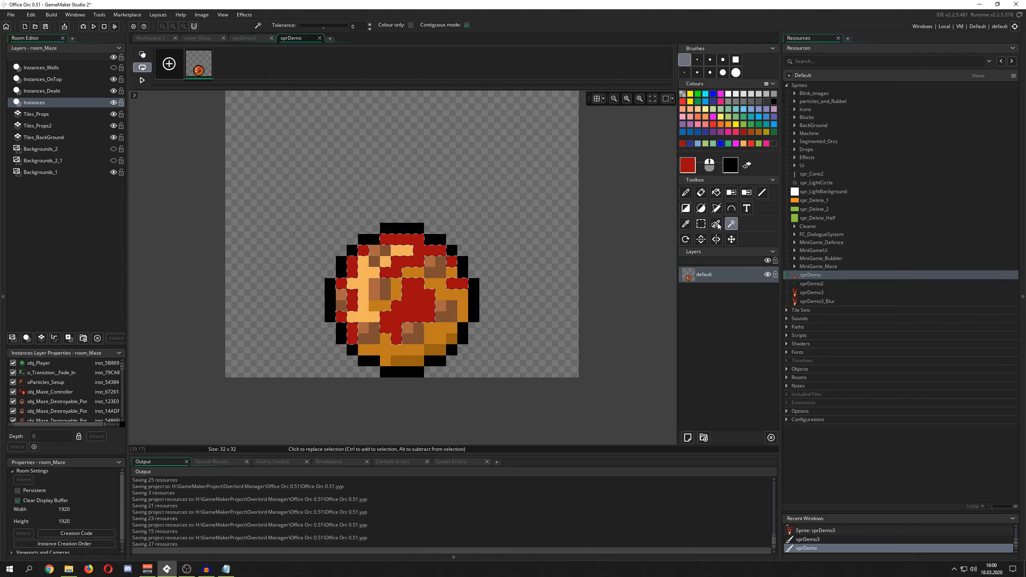
{"action": "left_click", "coordinate": [701, 224]}
{"action": "left_click", "coordinate": [640, 227]}
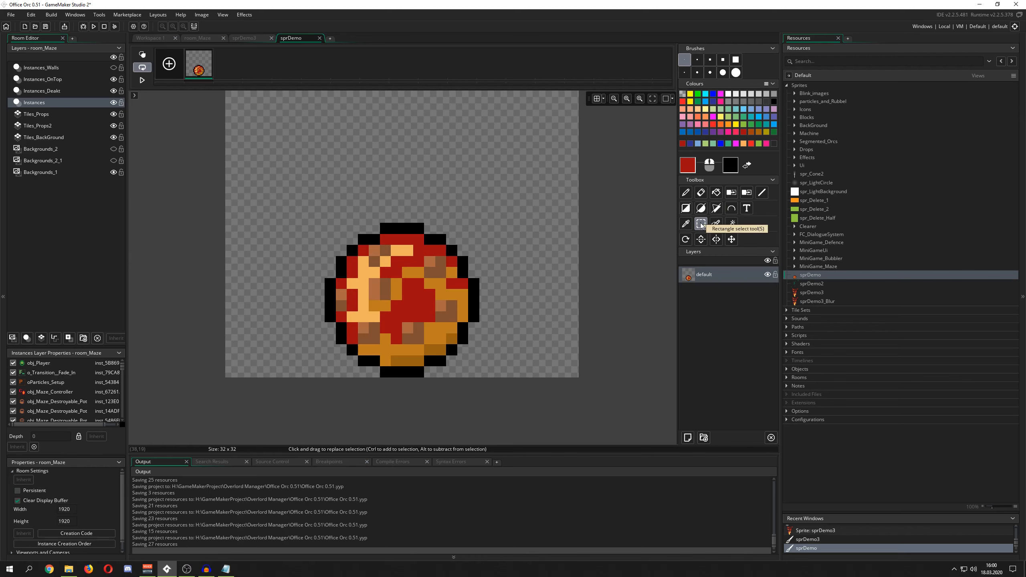
Draw a horizontal and two slanted dark red lines above the cookie with the Line tool
{"action": "left_click", "coordinate": [763, 194]}
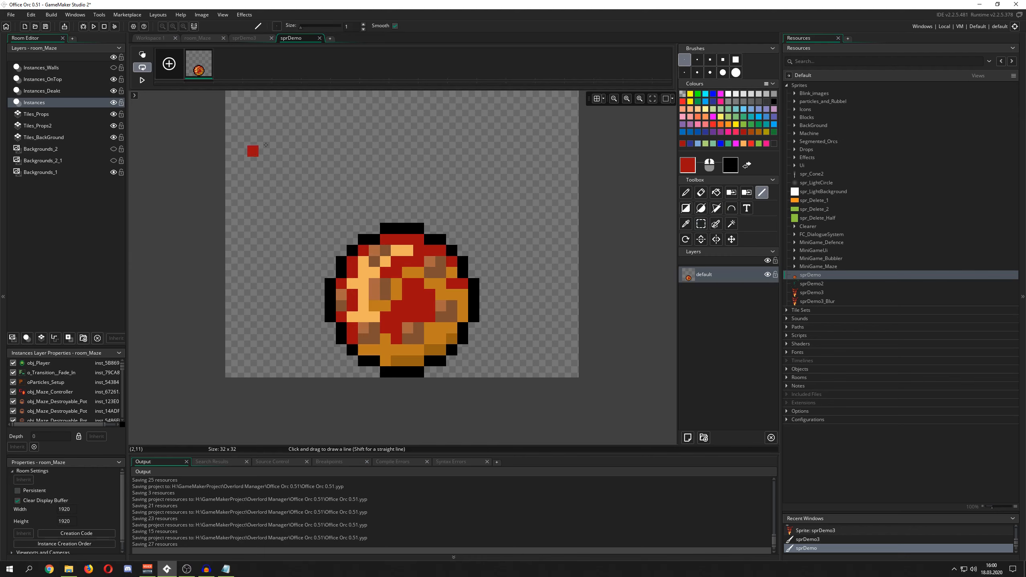
{"action": "scroll", "coordinate": [297, 141], "scroll_direction": "up", "scroll_amount": 2}
{"action": "mouse_move", "coordinate": [264, 173]}
{"action": "left_mouse_down"}
{"action": "mouse_move", "coordinate": [408, 173]}
{"action": "mouse_move", "coordinate": [499, 218]}
{"action": "mouse_move", "coordinate": [500, 151]}
{"action": "mouse_move", "coordinate": [496, 247]}
{"action": "mouse_move", "coordinate": [495, 151]}
{"action": "mouse_move", "coordinate": [495, 173]}
{"action": "mouse_move", "coordinate": [281, 110]}
{"action": "mouse_move", "coordinate": [356, 127]}
{"action": "mouse_move", "coordinate": [416, 210]}
{"action": "mouse_move", "coordinate": [404, 285]}
{"action": "mouse_move", "coordinate": [450, 140]}
{"action": "mouse_move", "coordinate": [384, 227]}
{"action": "mouse_move", "coordinate": [464, 135]}
{"action": "mouse_move", "coordinate": [429, 185]}
{"action": "mouse_move", "coordinate": [321, 234]}
{"action": "mouse_move", "coordinate": [274, 273]}
{"action": "left_mouse_up"}
{"action": "left_click_drag", "start_coordinate": [506, 118], "coordinate": [564, 261]}
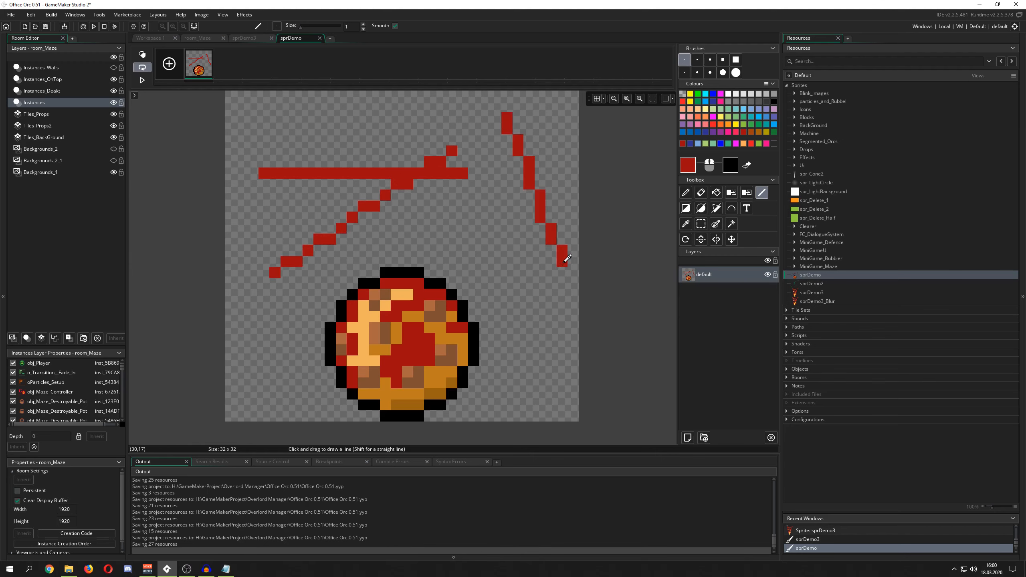
{"action": "scroll", "coordinate": [563, 263], "scroll_direction": "down", "scroll_amount": 3}
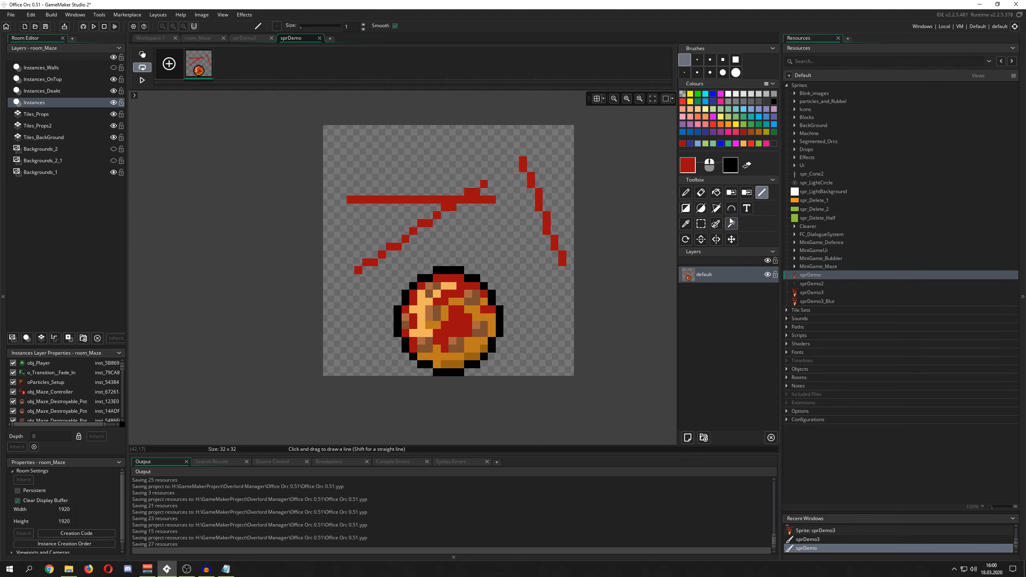
Draw filled dark red rectangles over the lines above the cookie with the Rectangle tool
{"action": "left_click", "coordinate": [685, 208]}
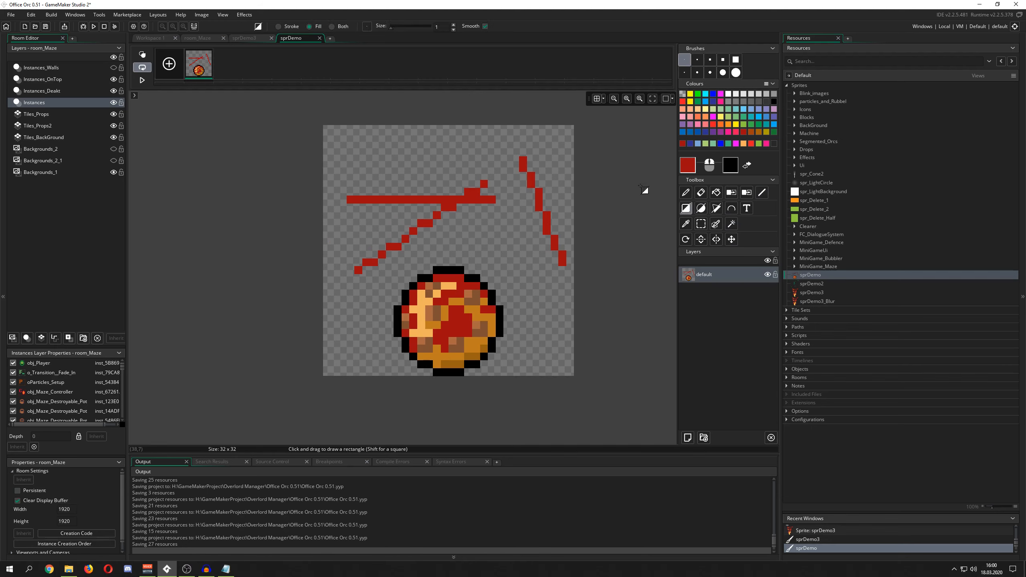
{"action": "left_click", "coordinate": [687, 209]}
{"action": "left_click_drag", "start_coordinate": [394, 157], "coordinate": [453, 209]}
{"action": "left_click_drag", "start_coordinate": [507, 238], "coordinate": [546, 292]}
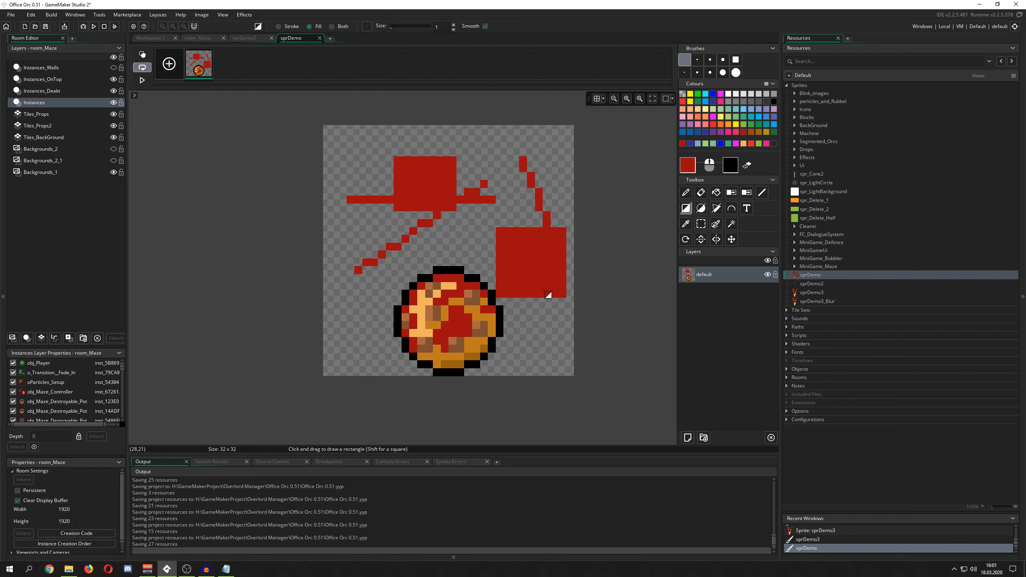
{"action": "left_click_drag", "start_coordinate": [500, 185], "coordinate": [380, 290], "text": "alt"}
Undo the drawn rectangles and the lines above the cookie
{"action": "key", "text": "ctrl+z"}
{"action": "key", "text": "ctrl+z"}
{"action": "key", "text": "ctrl+z"}
{"action": "key", "text": "ctrl+z"}
{"action": "key", "text": "ctrl+z"}
{"action": "key", "text": "ctrl+z"}
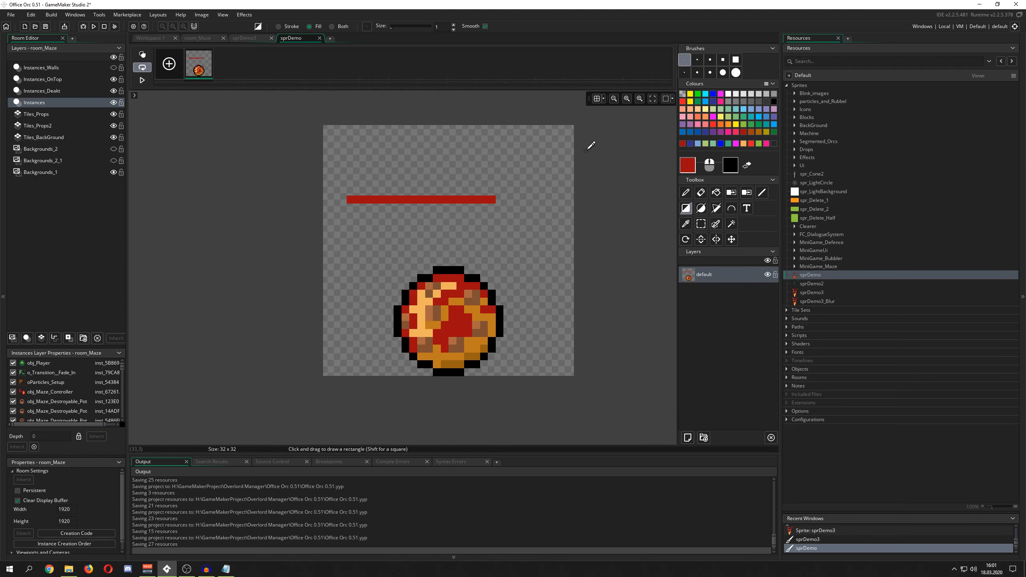
Draw two filled dark red squares side by side and a stroke-only dark red rectangle overlapping the cookie
{"action": "left_click_drag", "start_coordinate": [358, 152], "coordinate": [405, 201]}
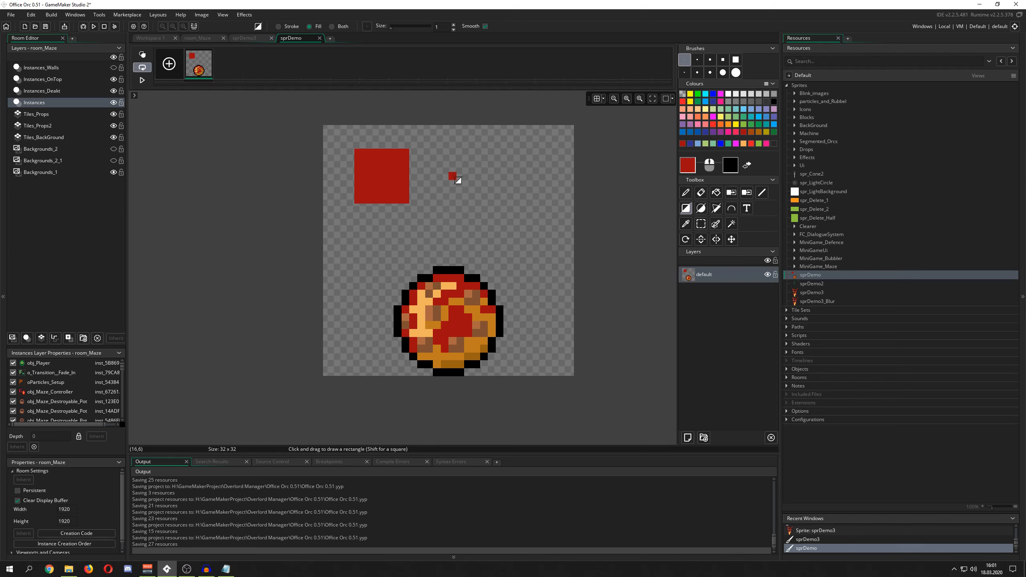
{"action": "left_click_drag", "start_coordinate": [458, 180], "coordinate": [483, 198]}
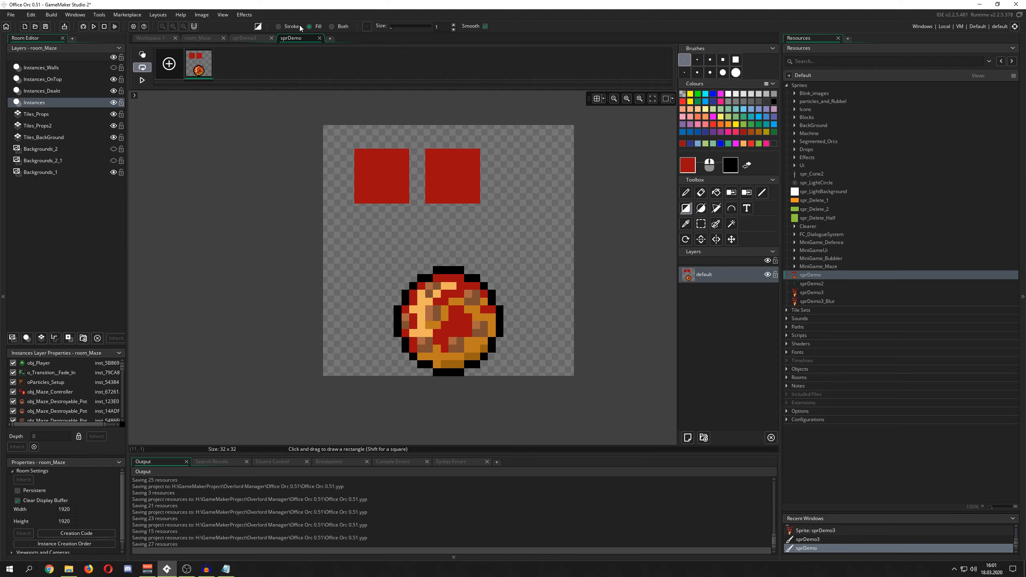
{"action": "left_click", "coordinate": [283, 28]}
{"action": "left_click", "coordinate": [316, 26]}
{"action": "left_click", "coordinate": [337, 26]}
{"action": "left_click_drag", "start_coordinate": [471, 210], "coordinate": [553, 305]}
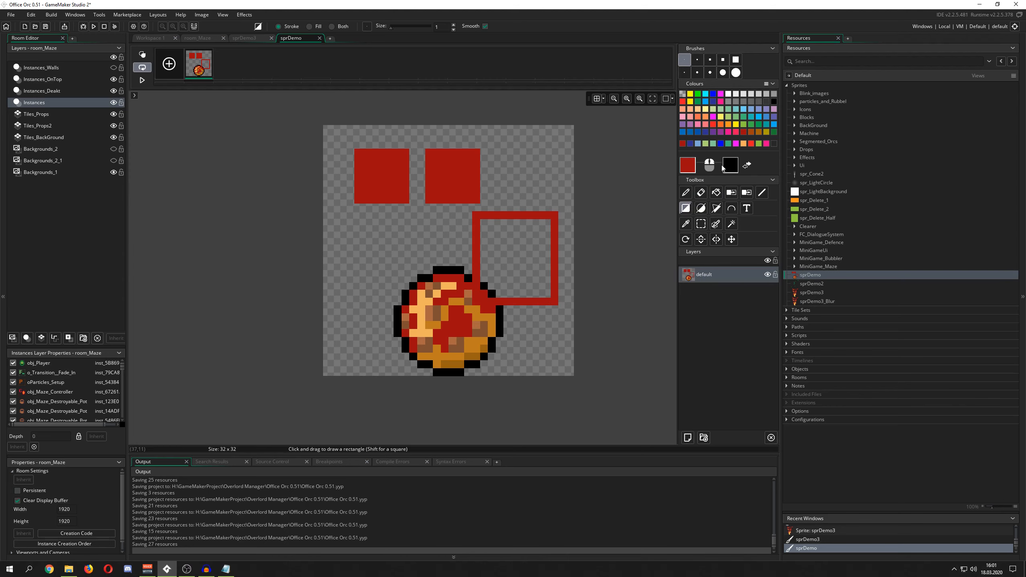
Change the secondary colour to green and draw another stroke-only rectangle in the dark red primary colour
{"action": "left_click", "coordinate": [730, 167]}
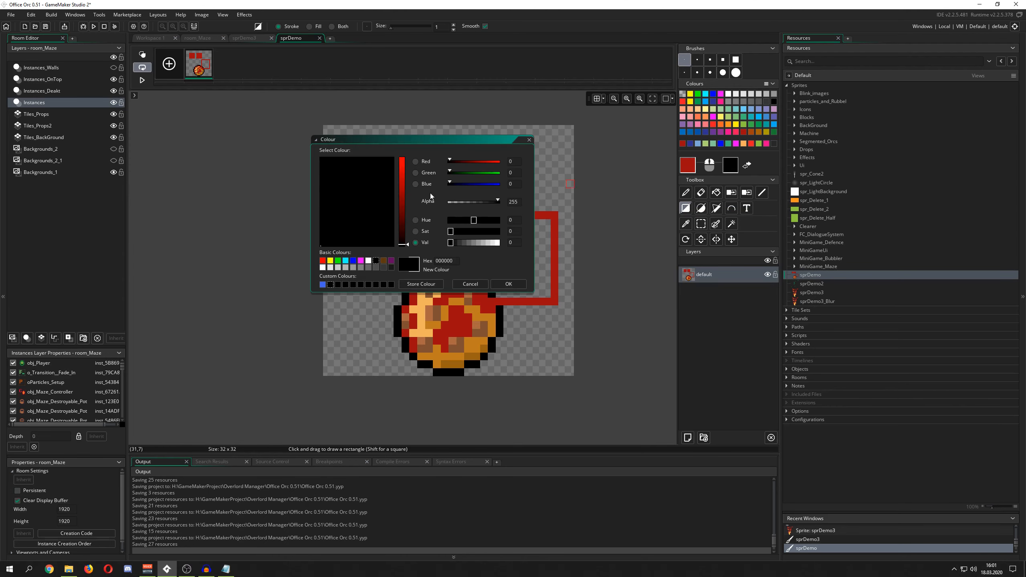
{"action": "left_click", "coordinate": [490, 173]}
{"action": "left_click", "coordinate": [498, 285]}
{"action": "left_click_drag", "start_coordinate": [349, 212], "coordinate": [418, 288]}
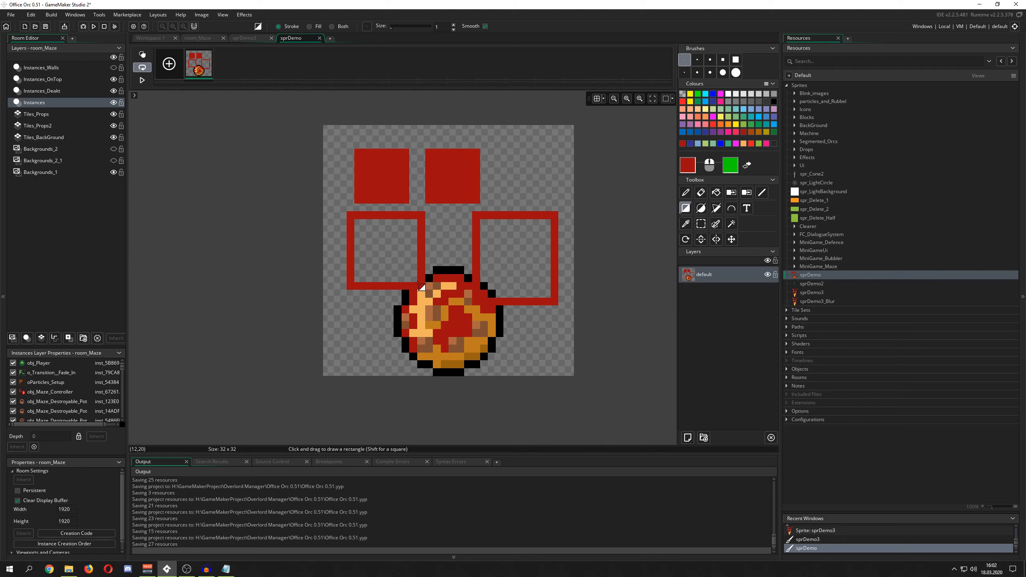
Undo the drawn rectangles and try a stroke-only rectangle above the cookie in the green secondary colour, undoing it too
{"action": "key", "text": "ctrl+z"}
{"action": "key", "text": "ctrl+z"}
{"action": "key", "text": "ctrl+z"}
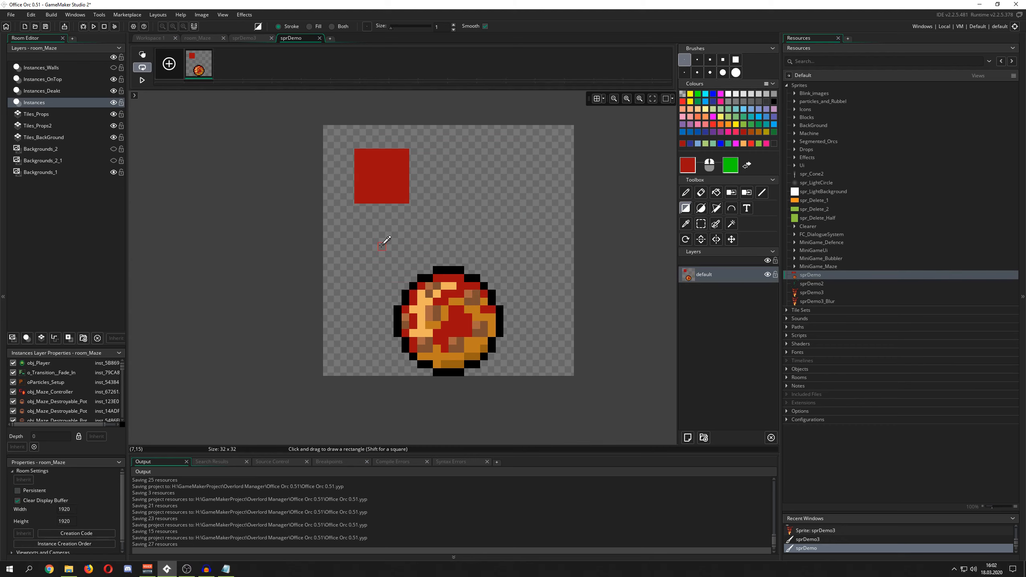
{"action": "key", "text": "ctrl+z"}
{"action": "right_click_drag", "start_coordinate": [363, 156], "coordinate": [519, 266]}
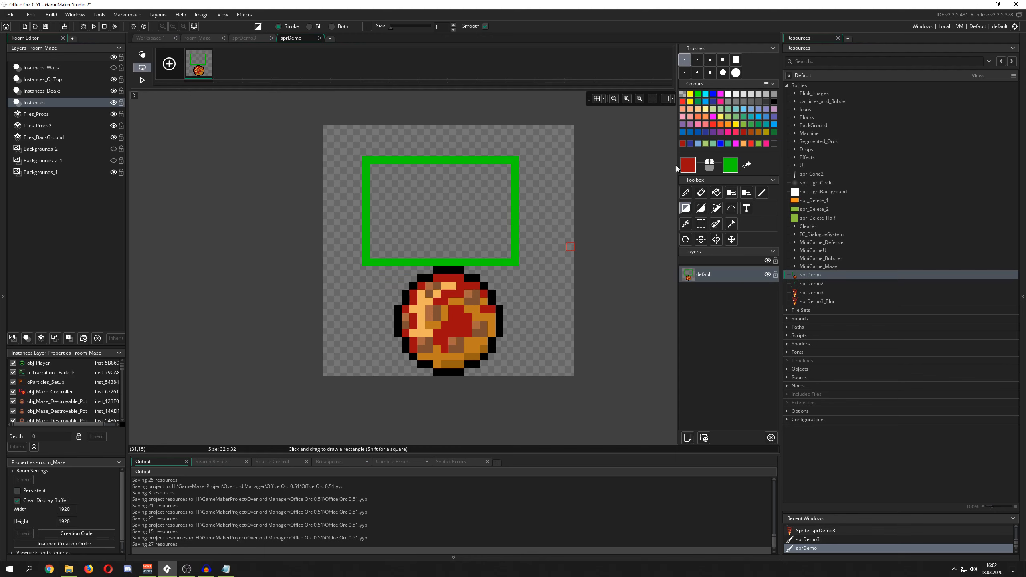
{"action": "key", "text": "ctrl+z"}
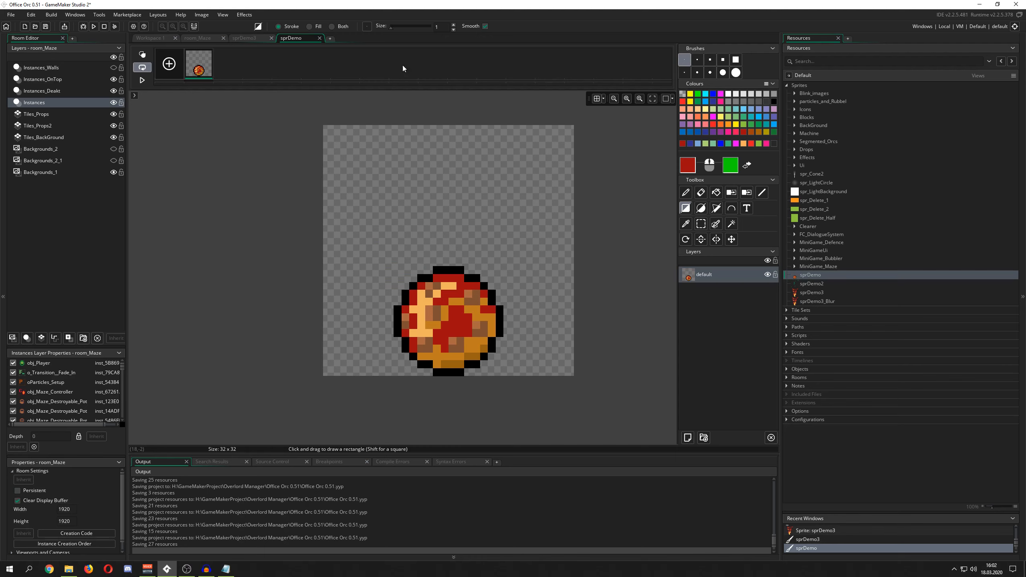
Try a filled dark red rectangle above the cookie, switch the Rectangle tool back to stroke and undo the rectangle
{"action": "left_click", "coordinate": [310, 27]}
{"action": "left_click_drag", "start_coordinate": [362, 148], "coordinate": [472, 234]}
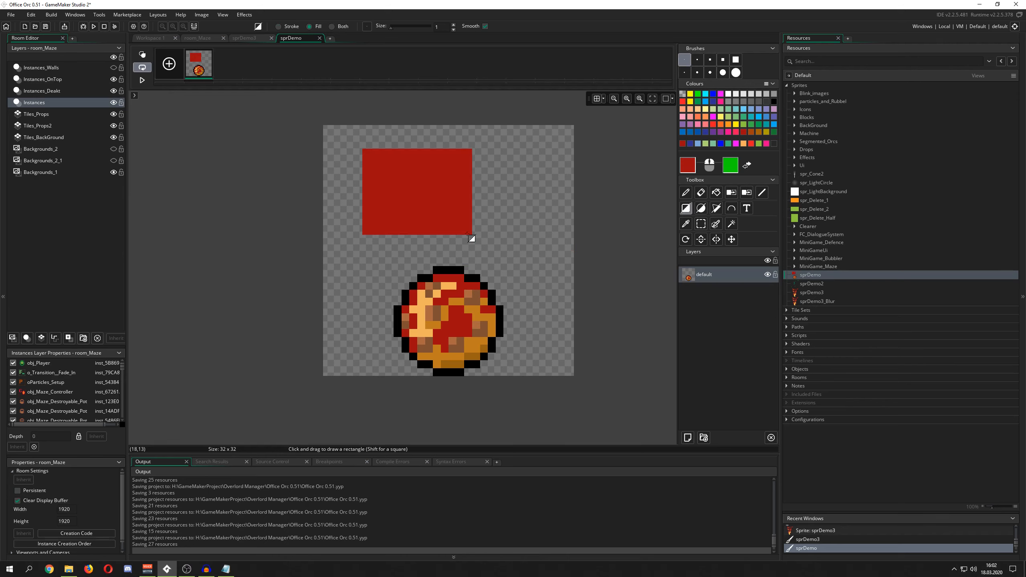
{"action": "left_click", "coordinate": [277, 26]}
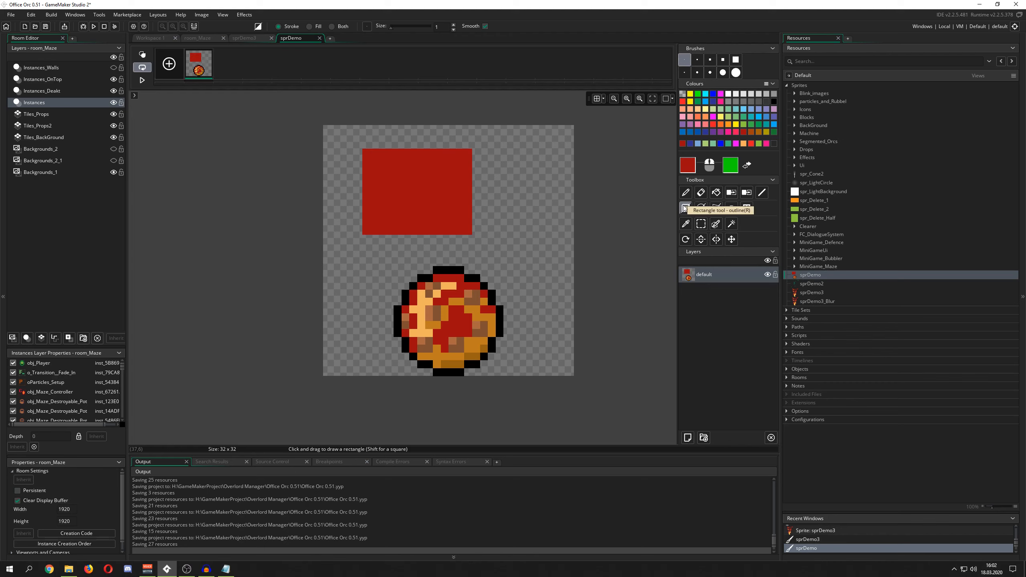
{"action": "left_click", "coordinate": [687, 210]}
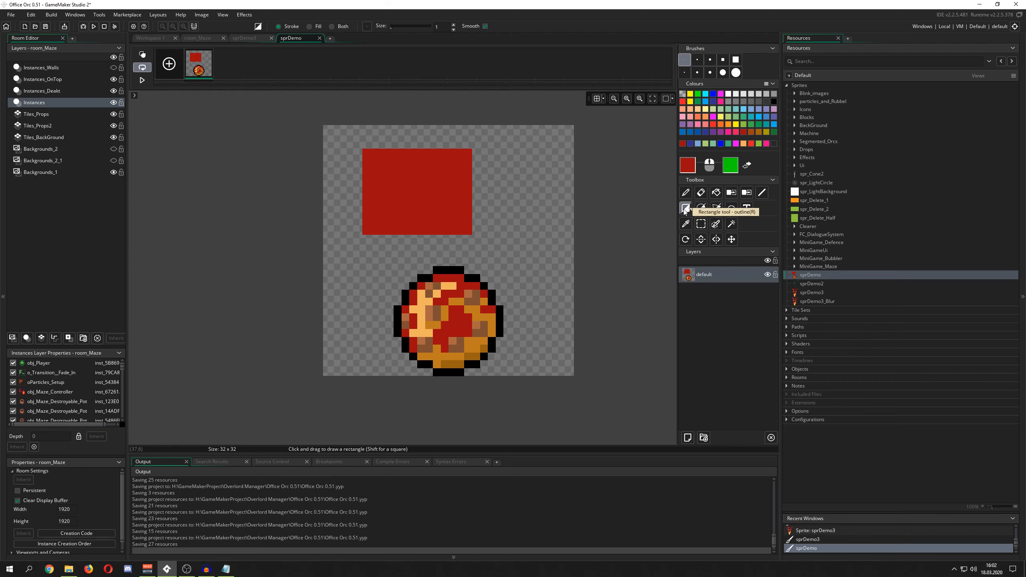
{"action": "key", "text": "ctrl+z"}
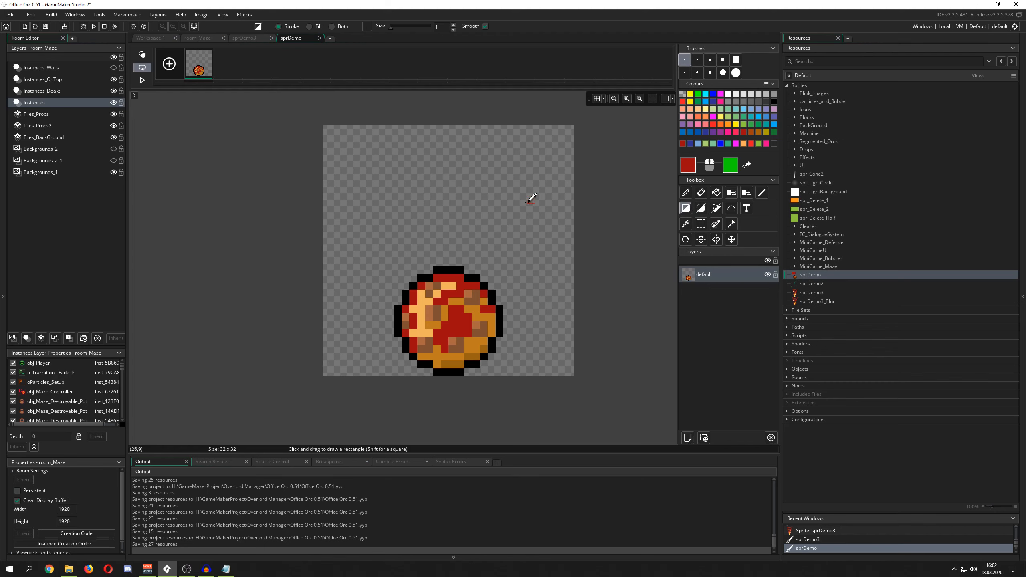
Try rectangles with both stroke and fill, one red-edged with green fill and one green-edged with red fill, undoing both
{"action": "left_click", "coordinate": [331, 26]}
{"action": "mouse_move", "coordinate": [387, 173]}
{"action": "left_mouse_down"}
{"action": "mouse_move", "coordinate": [453, 221]}
{"action": "mouse_move", "coordinate": [501, 285]}
{"action": "left_mouse_up"}
{"action": "left_click", "coordinate": [508, 184]}
{"action": "right_click_drag", "start_coordinate": [465, 141], "coordinate": [554, 231]}
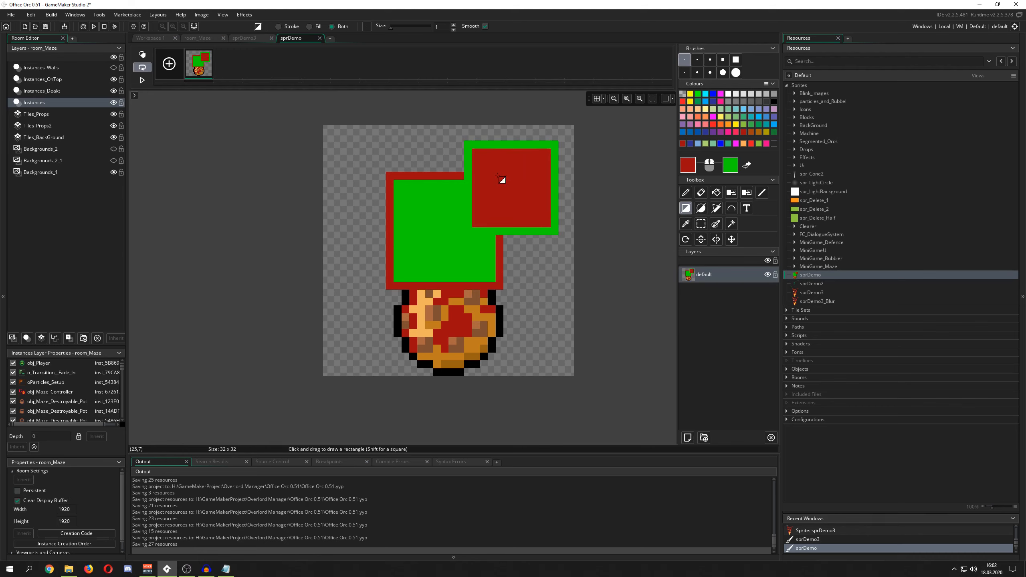
{"action": "key", "text": "ctrl+z"}
{"action": "key", "text": "ctrl+z"}
{"action": "key", "text": "ctrl+z"}
Try two filled dark red ellipses over and above the cookie with the Ellipse tool, undoing both
{"action": "left_click", "coordinate": [701, 208]}
{"action": "mouse_move", "coordinate": [381, 184]}
{"action": "right_mouse_down"}
{"action": "mouse_move", "coordinate": [515, 286]}
{"action": "mouse_move", "coordinate": [540, 327]}
{"action": "mouse_move", "coordinate": [517, 238]}
{"action": "mouse_move", "coordinate": [492, 286]}
{"action": "mouse_move", "coordinate": [536, 313]}
{"action": "right_mouse_up"}
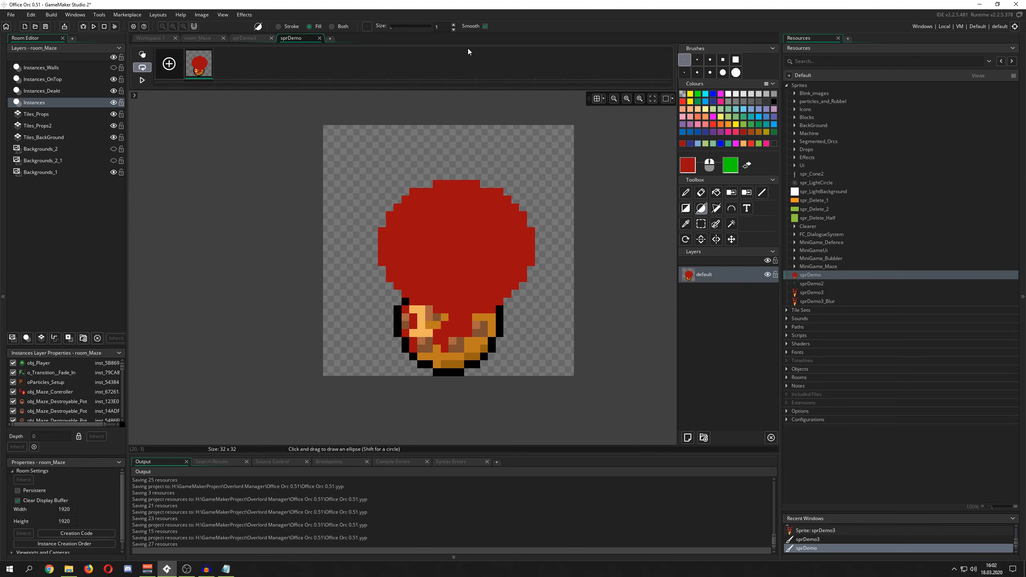
{"action": "left_click_drag", "start_coordinate": [356, 140], "coordinate": [440, 219]}
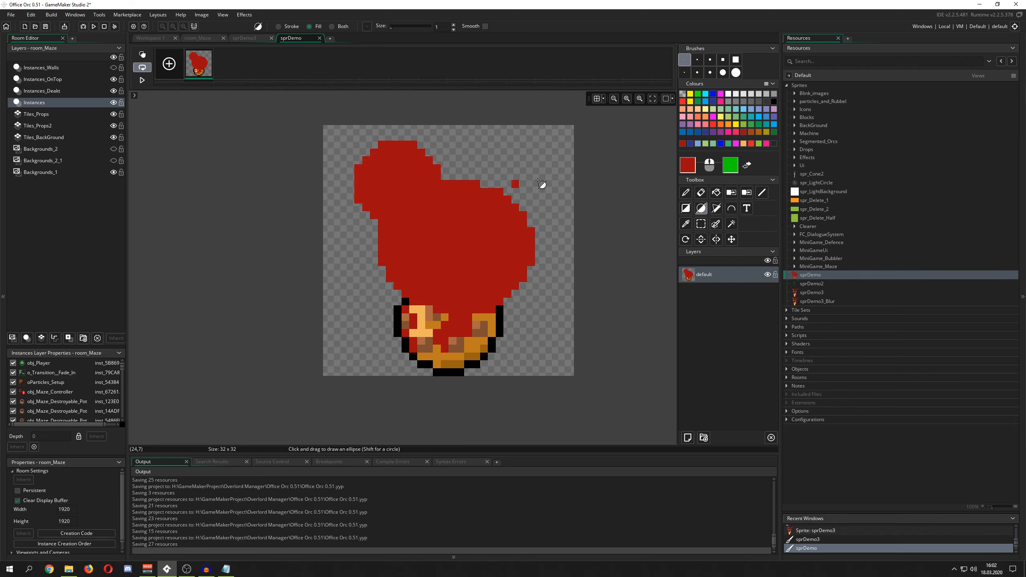
{"action": "key", "text": "ctrl+z"}
{"action": "key", "text": "ctrl+z"}
{"action": "key", "text": "ctrl+z"}
{"action": "key", "text": "ctrl+z"}
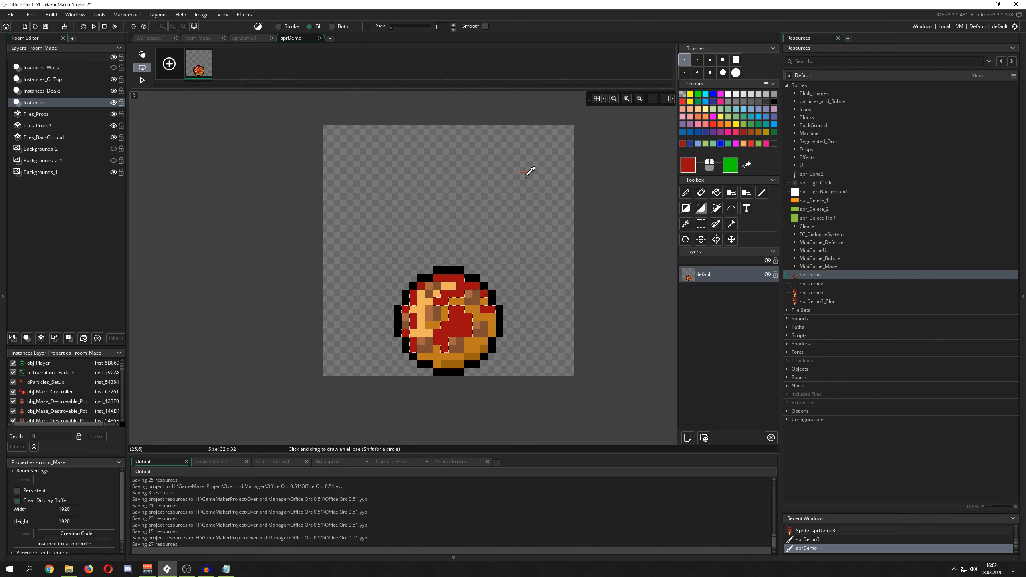
Clear the selection and draw a three-point dark red curve above the cookie with the Curve tool
{"action": "left_click", "coordinate": [701, 224]}
{"action": "left_click", "coordinate": [731, 208]}
{"action": "mouse_move", "coordinate": [390, 160]}
{"action": "left_mouse_down"}
{"action": "mouse_move", "coordinate": [492, 246]}
{"action": "mouse_move", "coordinate": [508, 247]}
{"action": "left_mouse_up"}
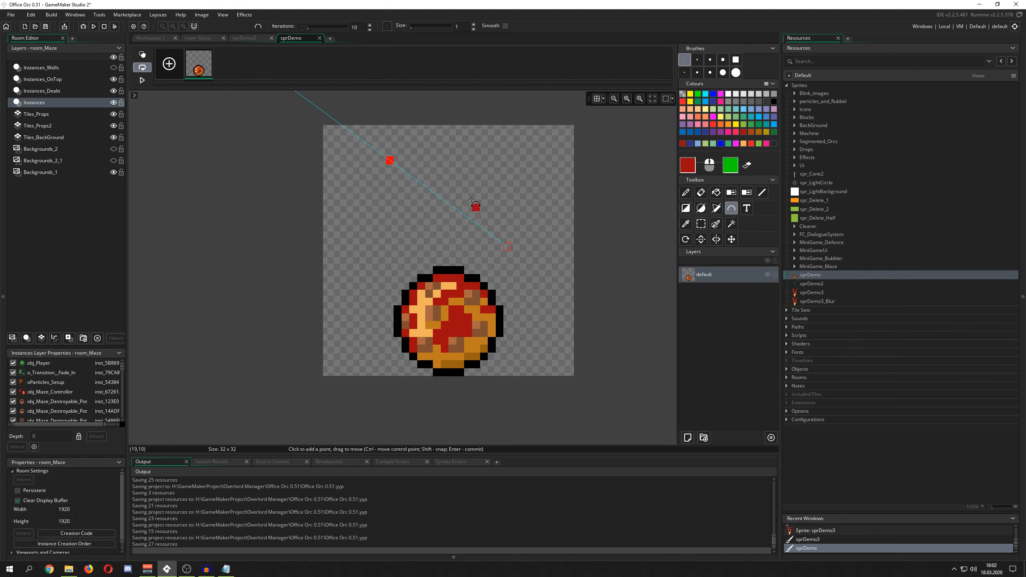
{"action": "mouse_move", "coordinate": [500, 200]}
{"action": "left_mouse_down"}
{"action": "mouse_move", "coordinate": [404, 254]}
{"action": "mouse_move", "coordinate": [541, 135]}
{"action": "mouse_move", "coordinate": [577, 139]}
{"action": "mouse_move", "coordinate": [530, 278]}
{"action": "mouse_move", "coordinate": [472, 275]}
{"action": "mouse_move", "coordinate": [342, 231]}
{"action": "left_mouse_up"}
{"action": "left_click_drag", "start_coordinate": [547, 230], "coordinate": [671, 168]}
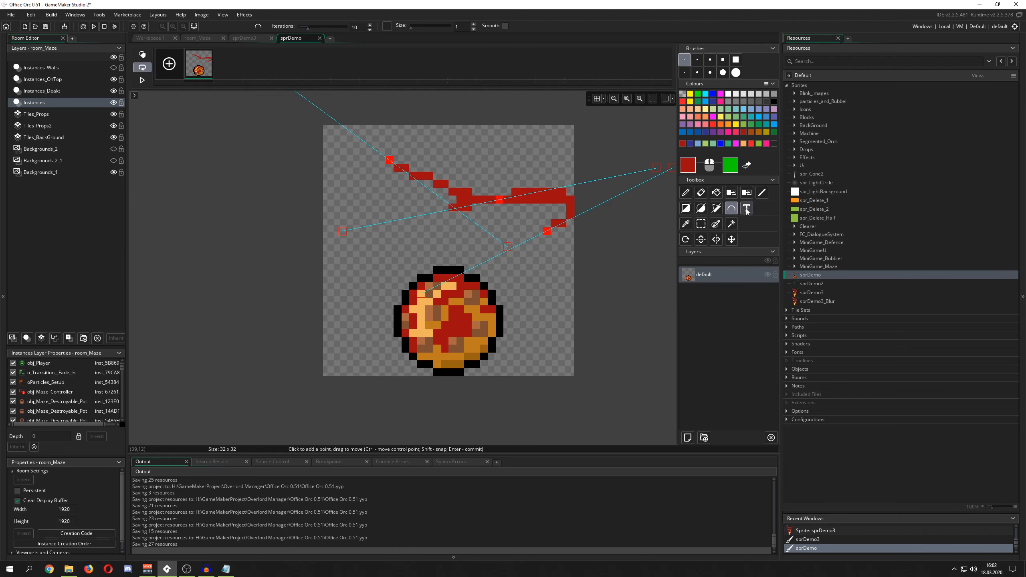
Outline an irregular dark red polygon between the curve and the cookie with the Polygon tool
{"action": "left_click", "coordinate": [716, 208]}
{"action": "left_click", "coordinate": [488, 257]}
{"action": "left_click", "coordinate": [421, 238]}
{"action": "left_click", "coordinate": [350, 214]}
{"action": "left_click", "coordinate": [366, 263]}
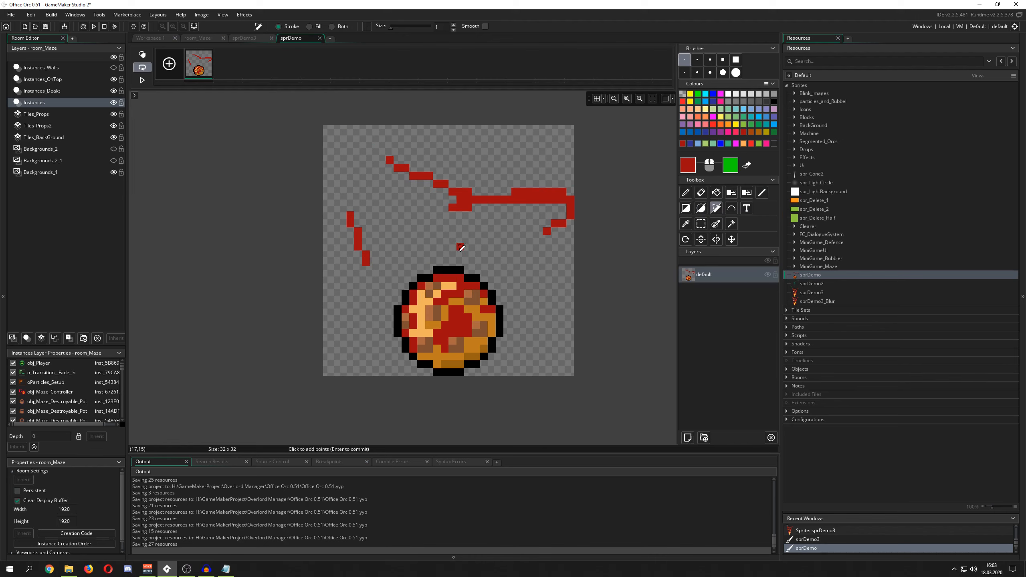
{"action": "left_click", "coordinate": [463, 247]}
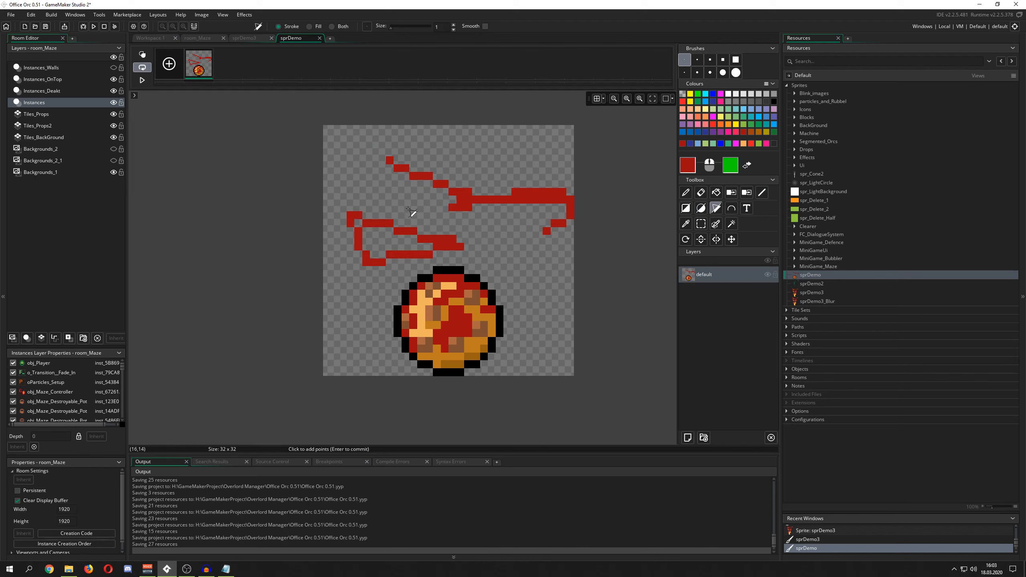
{"action": "left_click", "coordinate": [391, 187]}
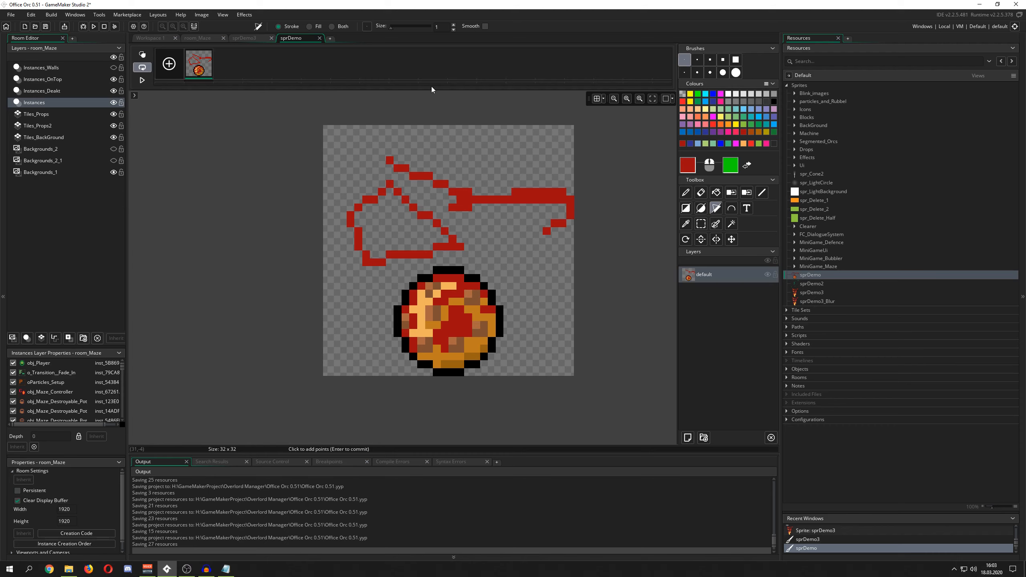
Add a new layer above default and fill it entirely with dark red, committing the pending polygon changes
{"action": "left_click", "coordinate": [687, 437]}
{"action": "left_click", "coordinate": [717, 194]}
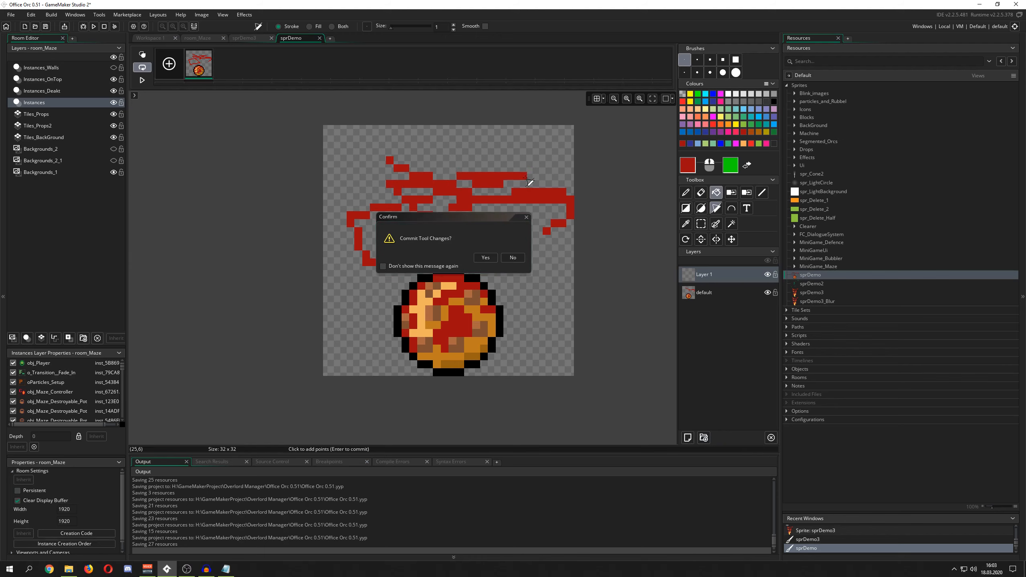
{"action": "left_click", "coordinate": [485, 258]}
{"action": "left_click", "coordinate": [468, 161]}
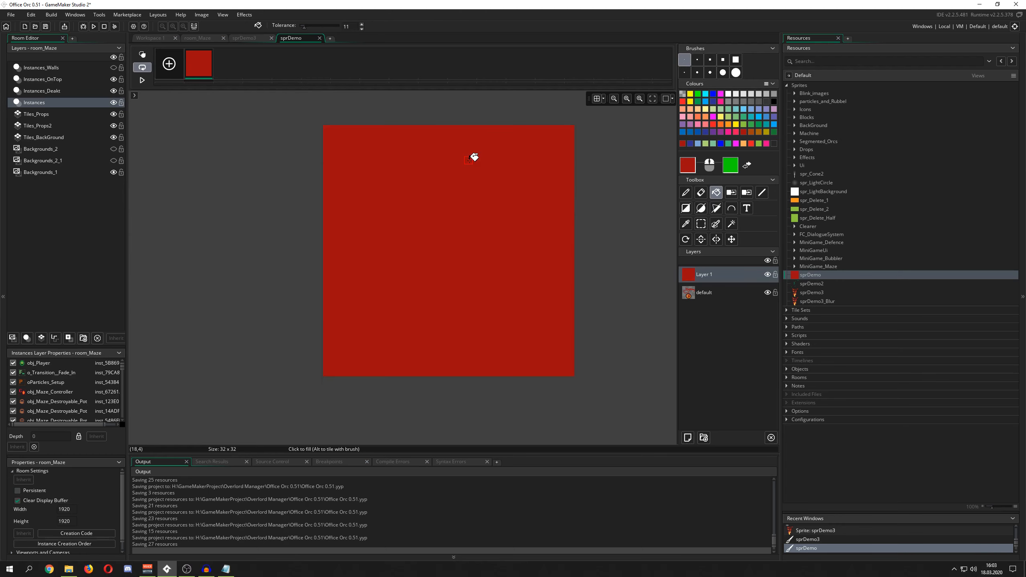
Toggle the visibility of Layer 1 several times, leaving the layer hidden
{"action": "left_click", "coordinate": [771, 275]}
{"action": "left_click", "coordinate": [771, 275]}
{"action": "left_click", "coordinate": [770, 275]}
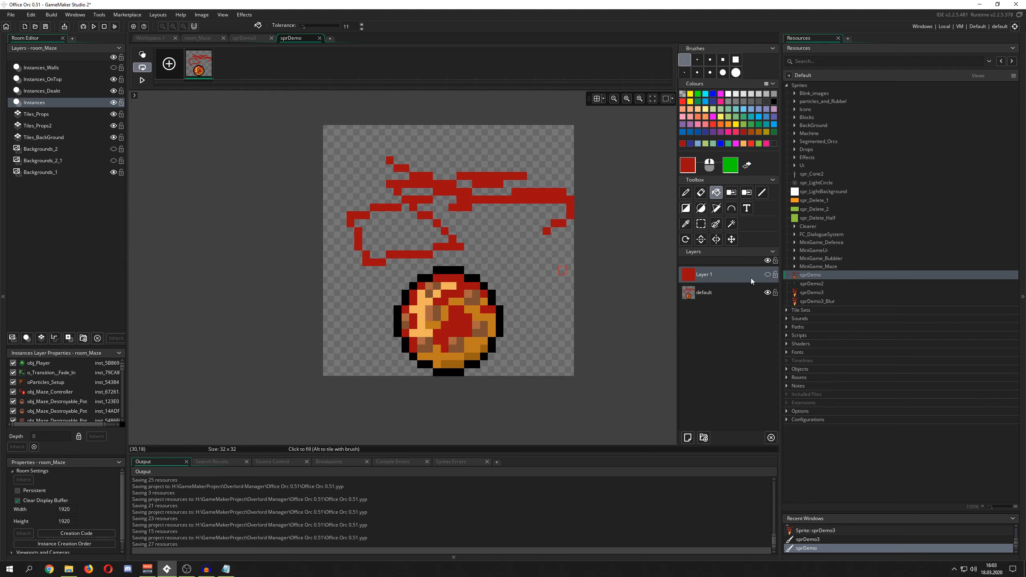
{"action": "left_click", "coordinate": [768, 275]}
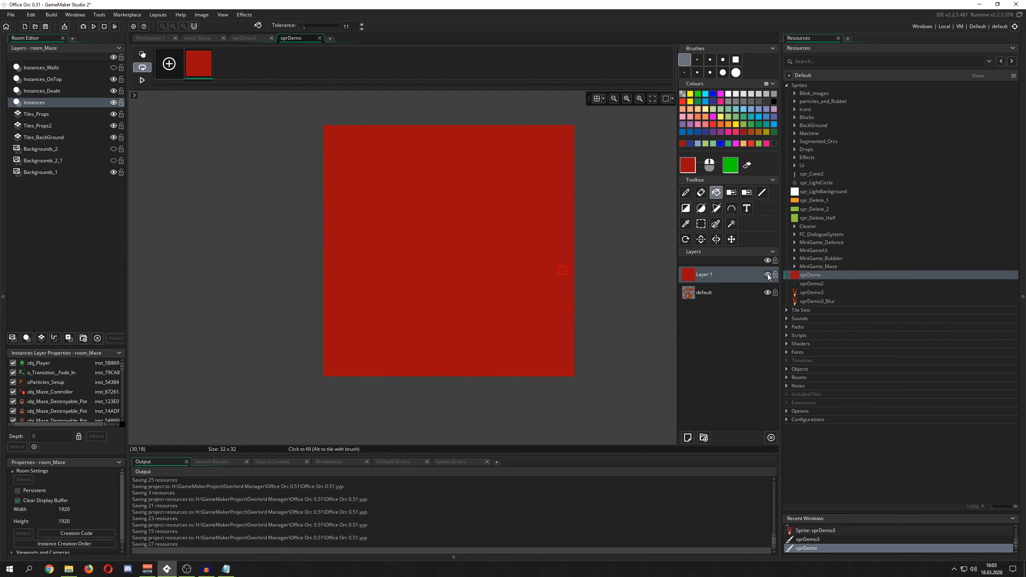
{"action": "left_click", "coordinate": [768, 275]}
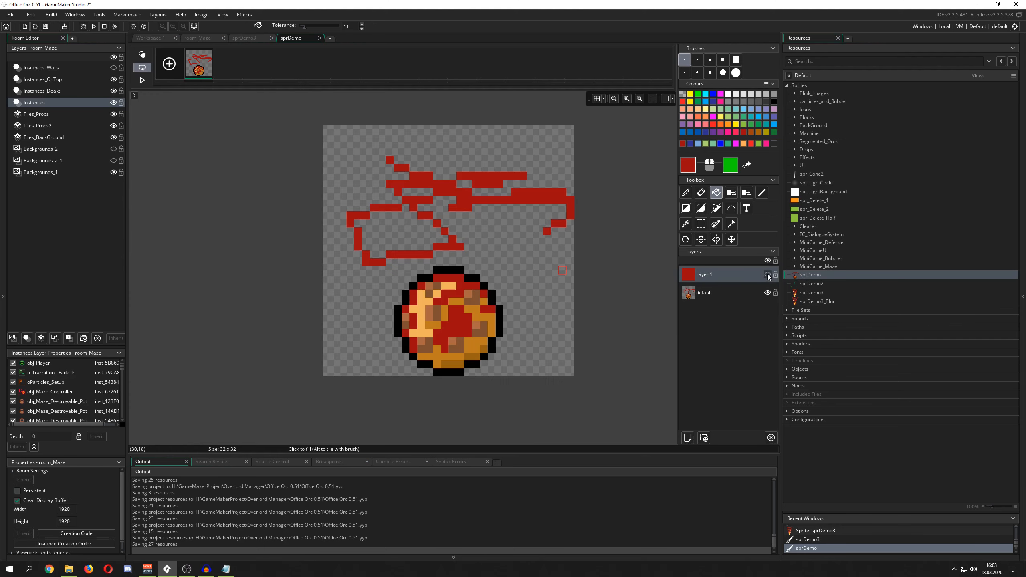
Delete Layer 1 and undo the deletion
{"action": "left_click", "coordinate": [772, 438]}
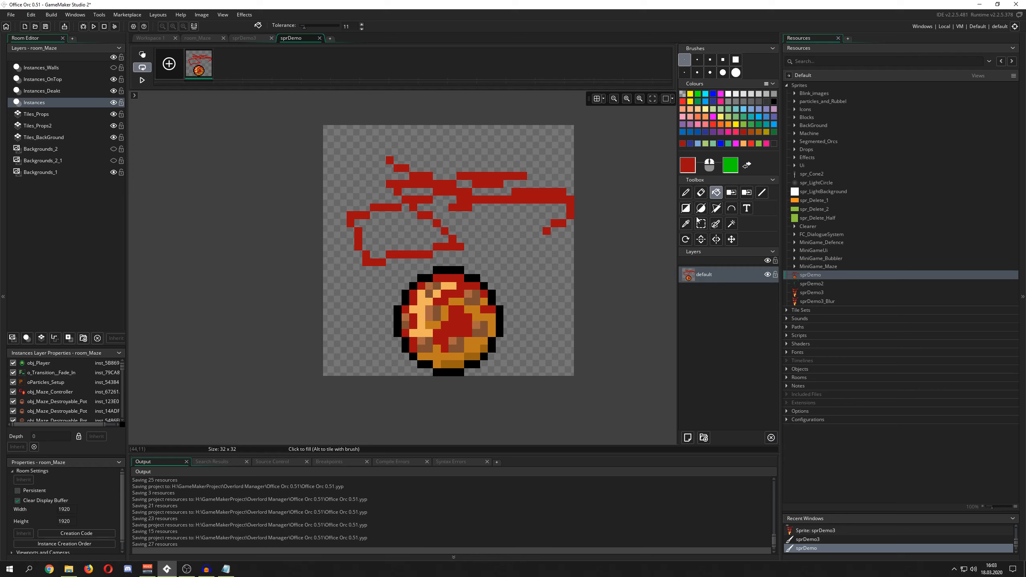
{"action": "key", "text": "ctrl+z"}
{"action": "key", "text": "ctrl+z"}
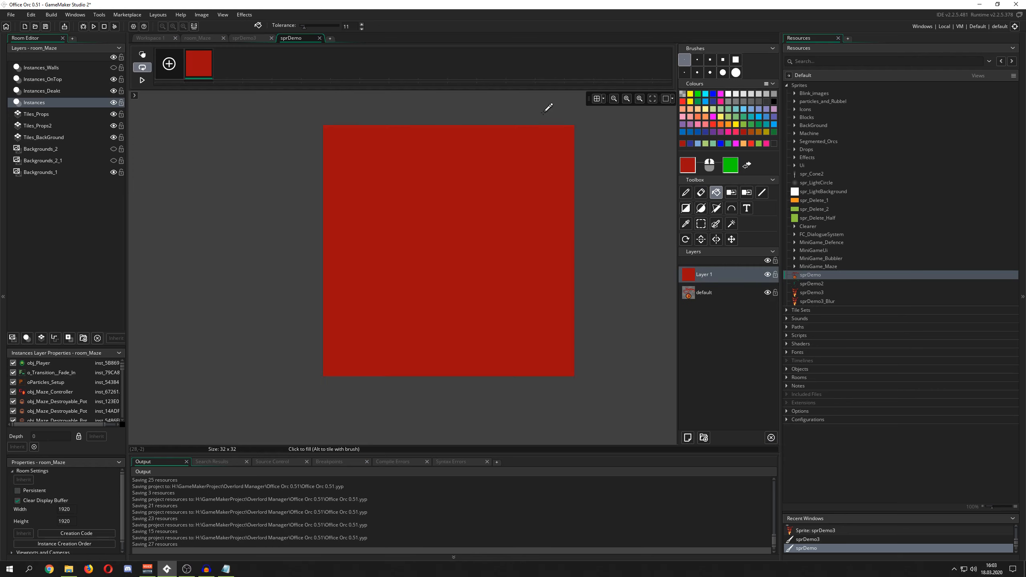
Undo the red fill, the added layer, the polygon and the curve, keeping only the cookie
{"action": "key", "text": "ctrl+y"}
{"action": "key", "text": "ctrl+z"}
{"action": "key", "text": "ctrl+z"}
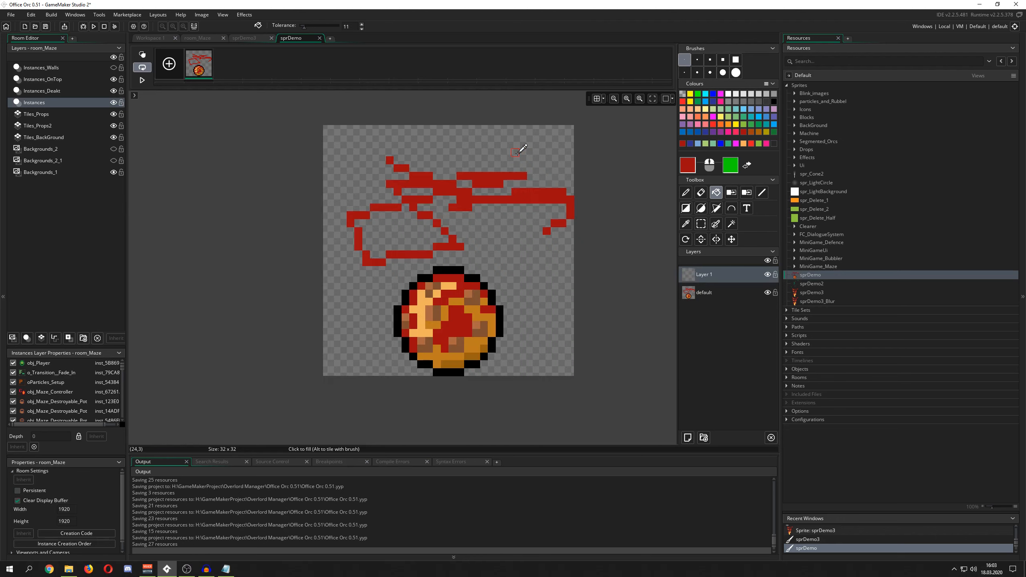
{"action": "key", "text": "ctrl+z"}
{"action": "key", "text": "ctrl+z"}
{"action": "key", "text": "ctrl+z"}
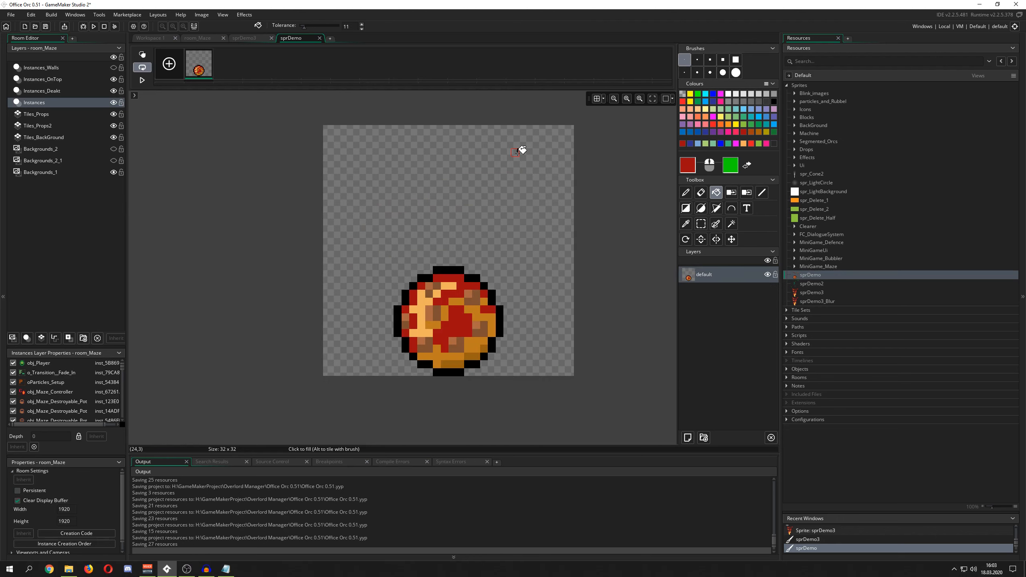
Write "dlgldgld" above the cookie with the Text tool in Nueva Std Bold, size 5, without anti-aliasing
{"action": "left_click", "coordinate": [746, 209]}
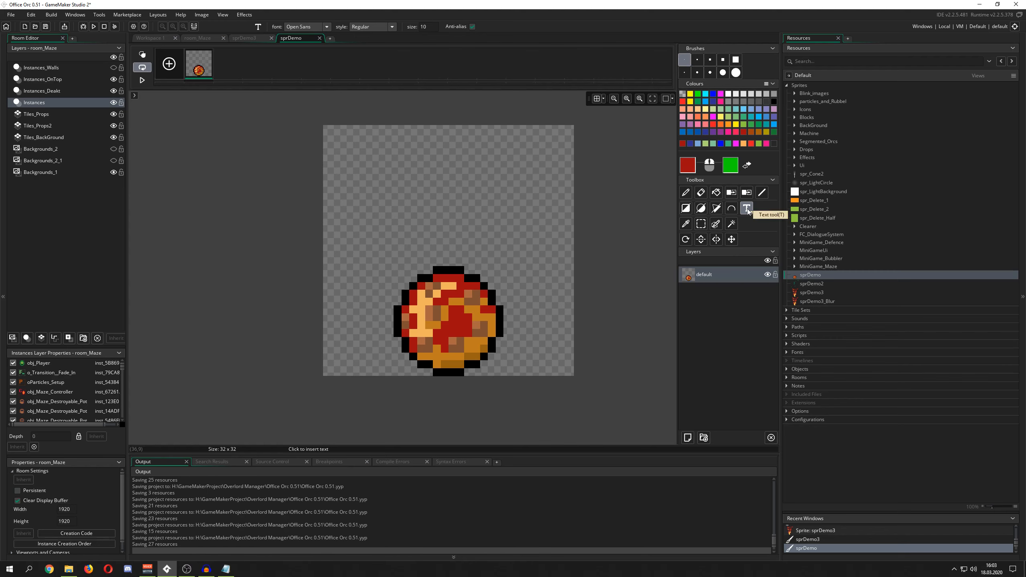
{"action": "left_click", "coordinate": [325, 27]}
{"action": "left_click", "coordinate": [303, 67]}
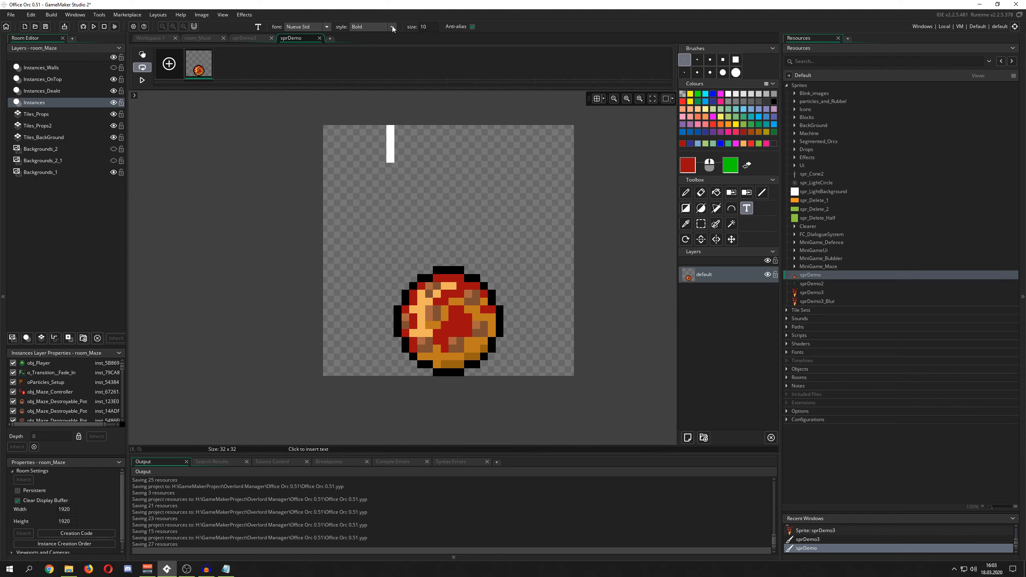
{"action": "left_click", "coordinate": [472, 27]}
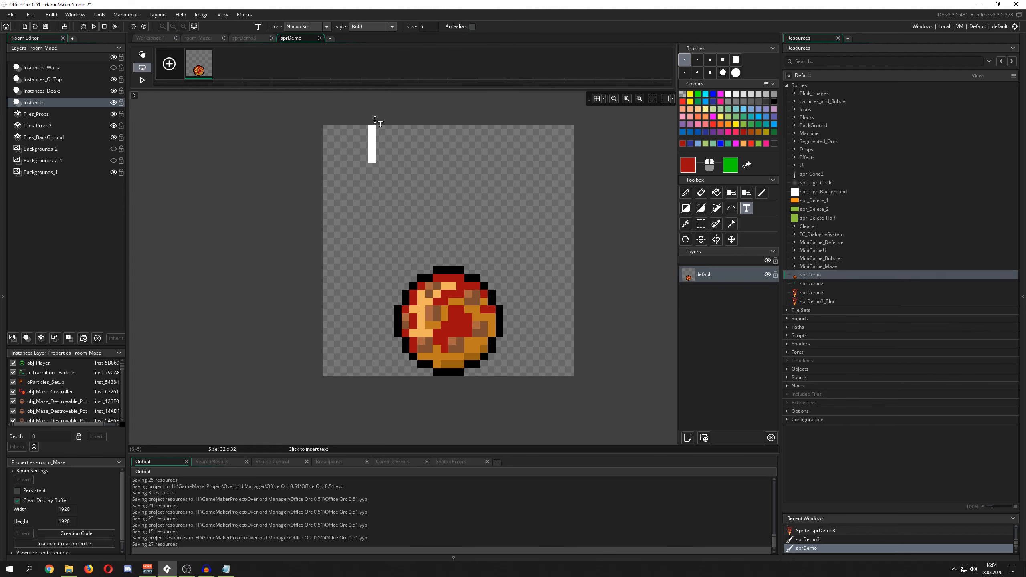
{"action": "left_click", "coordinate": [359, 154]}
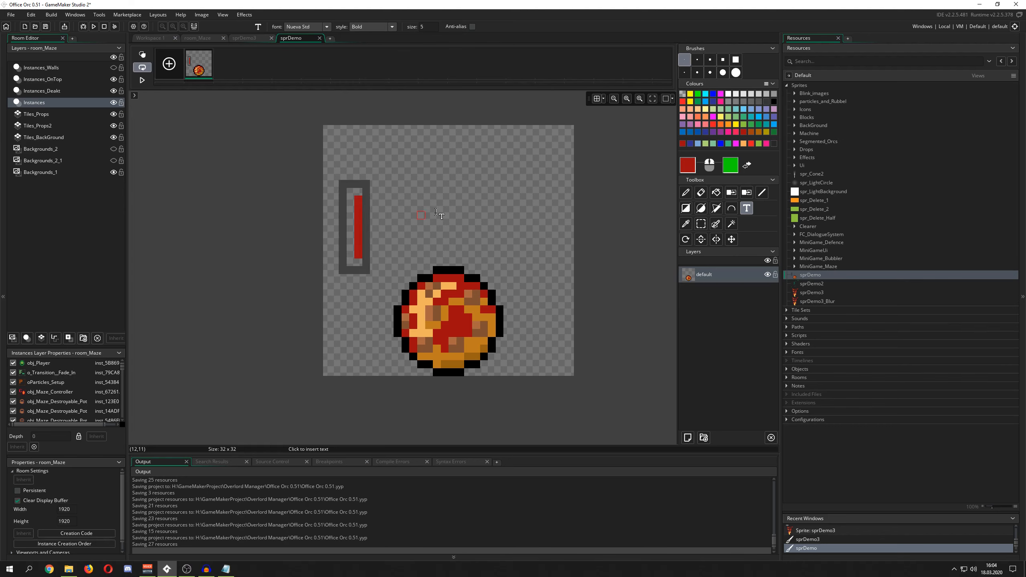
{"action": "type", "text": "dlgldgld"}
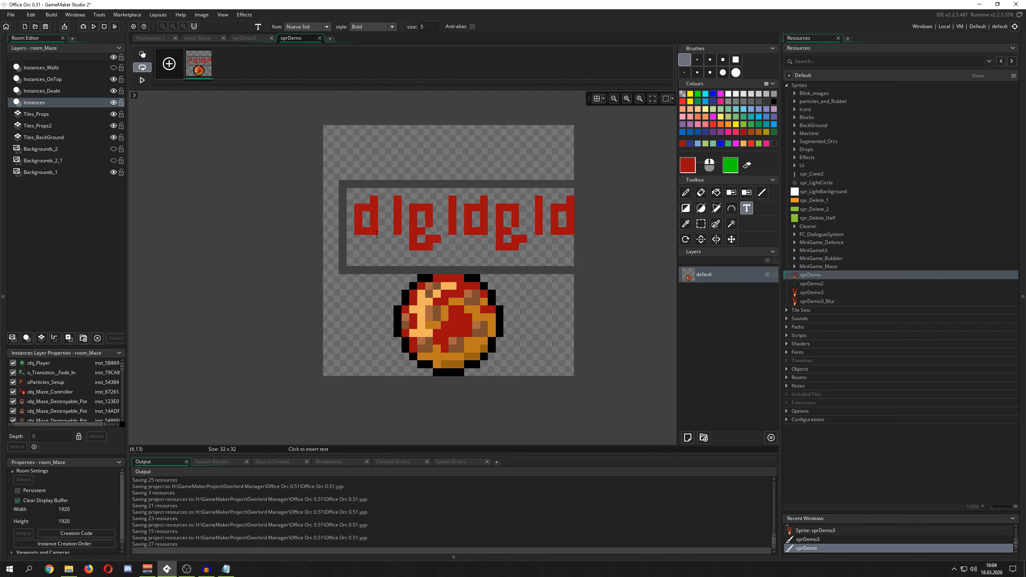
Commit the text, turn anti-aliasing on and write a second line of letters above the first
{"action": "left_click", "coordinate": [356, 150]}
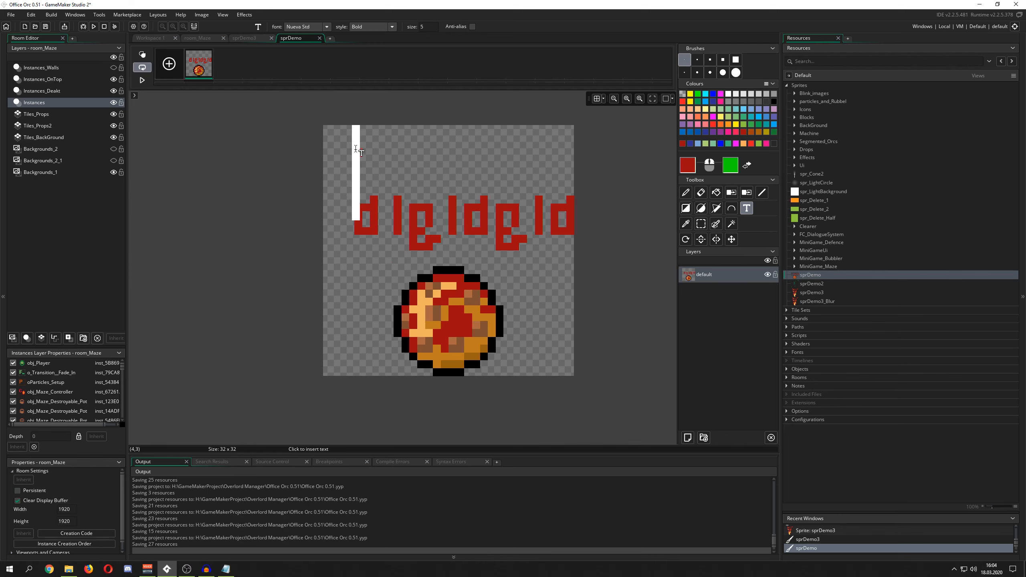
{"action": "left_click", "coordinate": [472, 27]}
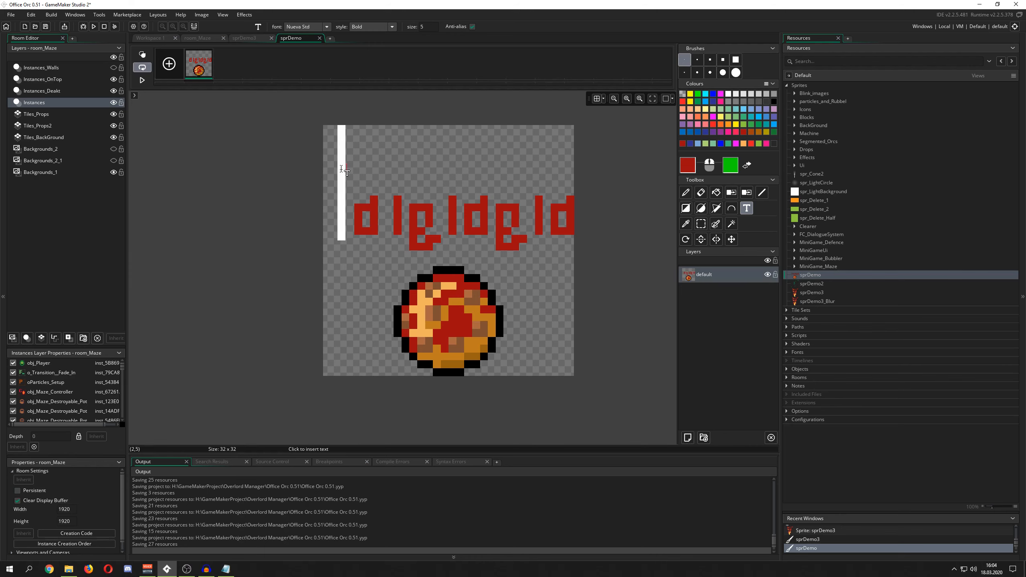
{"action": "type", "text": "dlgldgld"}
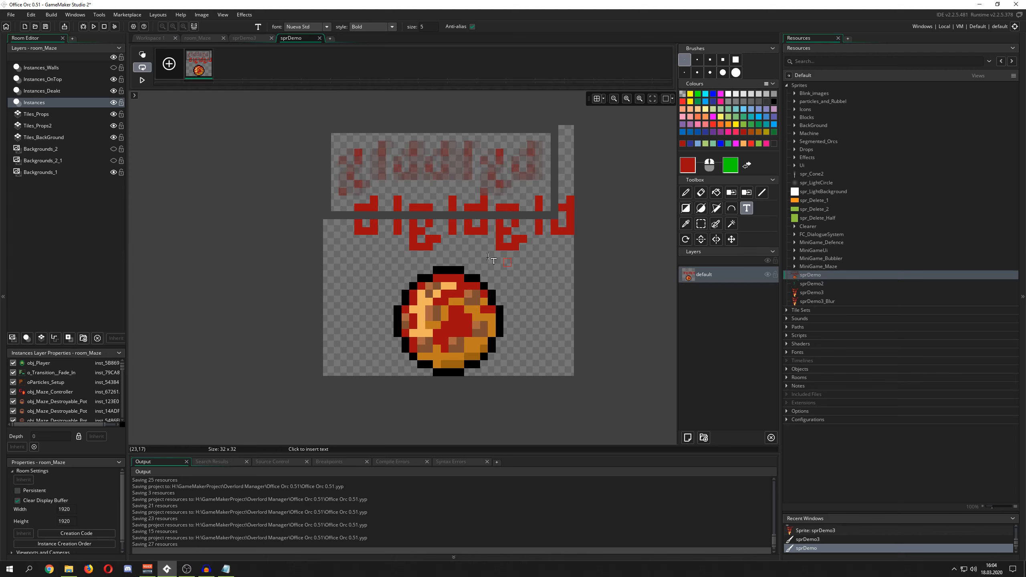
{"action": "scroll", "coordinate": [449, 257], "scroll_direction": "down", "scroll_amount": 2}
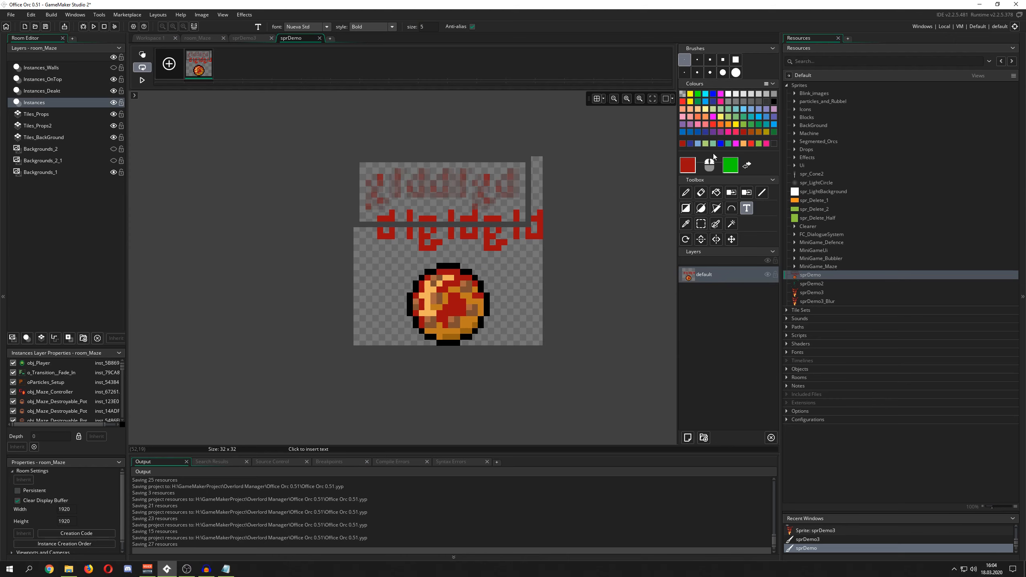
Sample the cookie's orange as the secondary colour with the Colour picker, keeping dark red as the primary
{"action": "left_click", "coordinate": [686, 224]}
{"action": "left_click", "coordinate": [485, 258]}
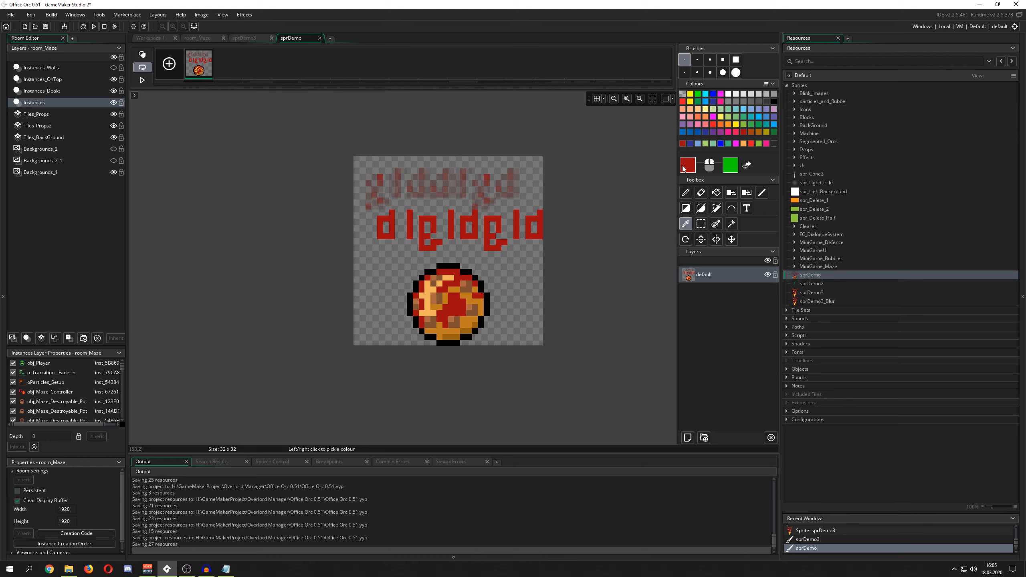
{"action": "right_click", "coordinate": [468, 296]}
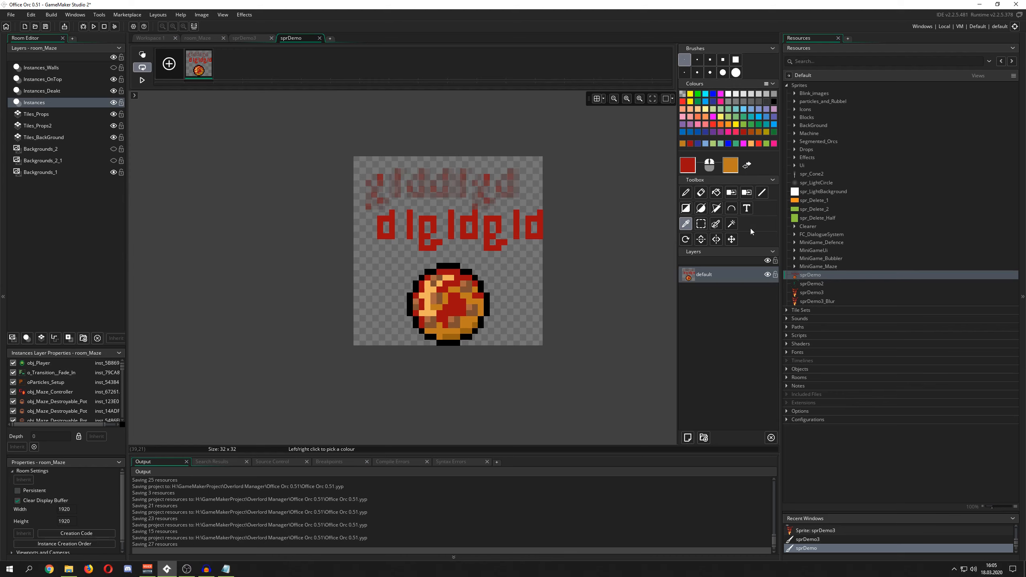
Enclose the cookie in a rectangular selection and move it slightly upward to overlap the lower text line
{"action": "left_click", "coordinate": [702, 224]}
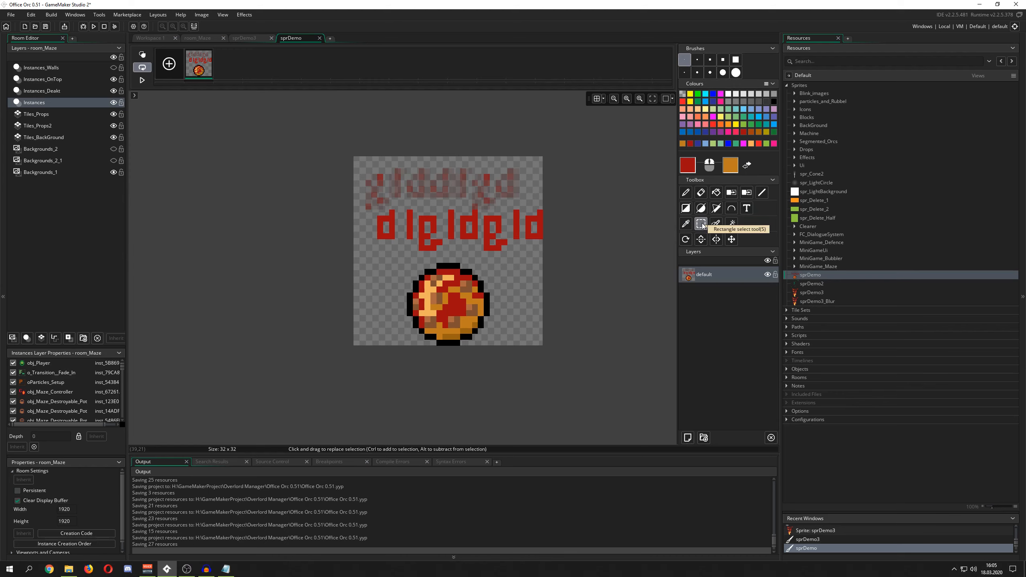
{"action": "left_click", "coordinate": [732, 224]}
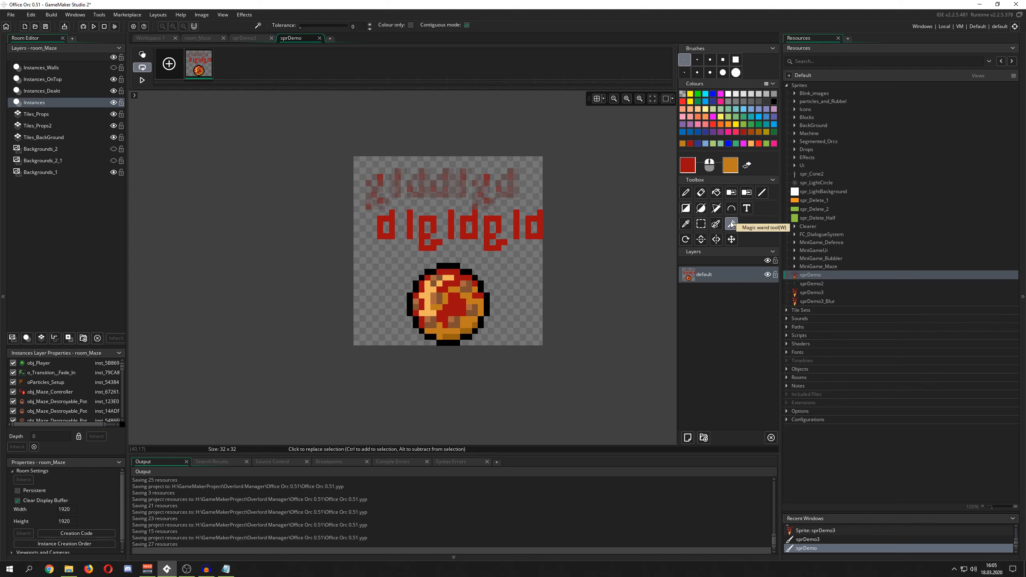
{"action": "left_click", "coordinate": [701, 224]}
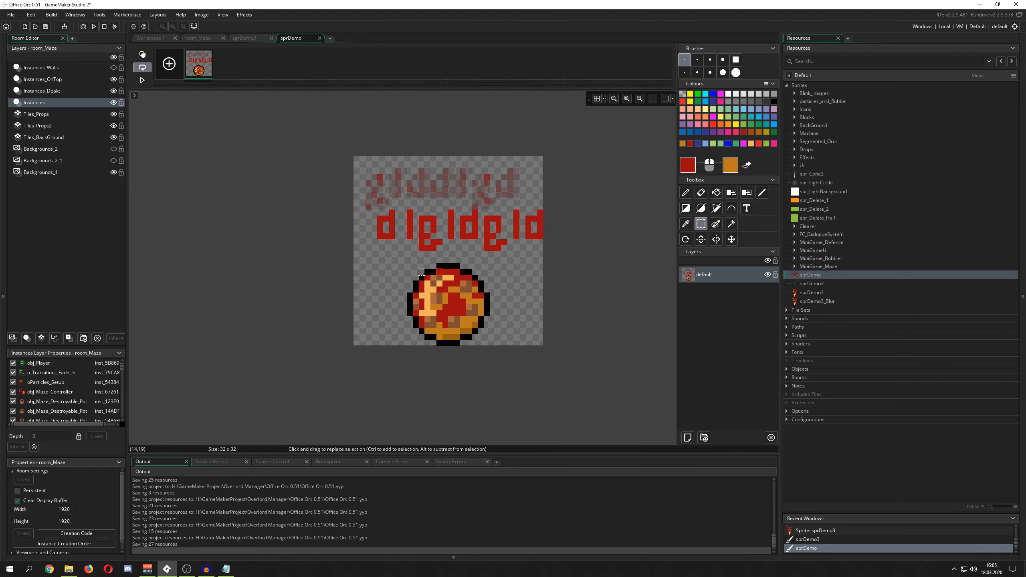
{"action": "left_click_drag", "start_coordinate": [399, 262], "coordinate": [532, 357]}
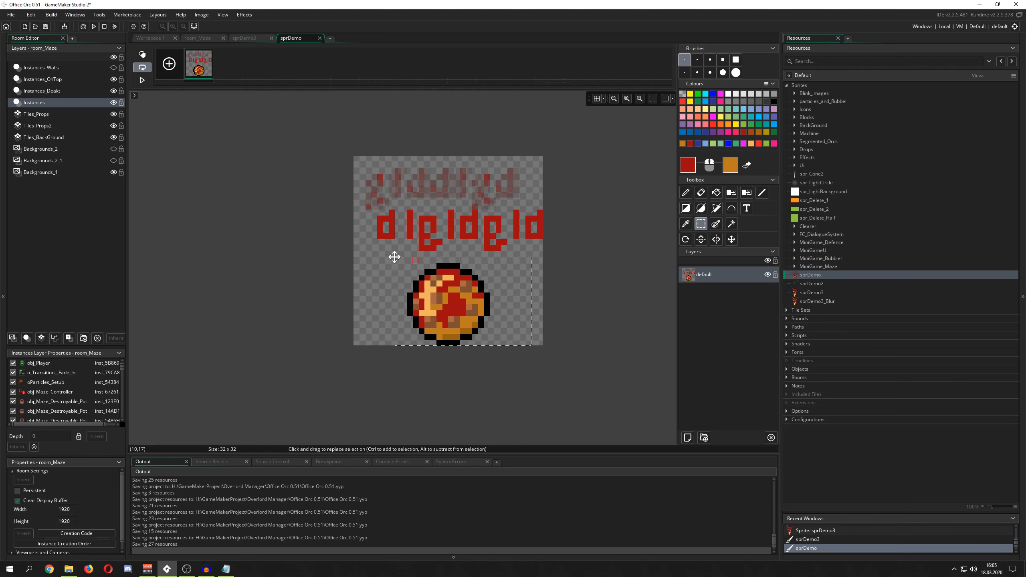
{"action": "left_click", "coordinate": [375, 255]}
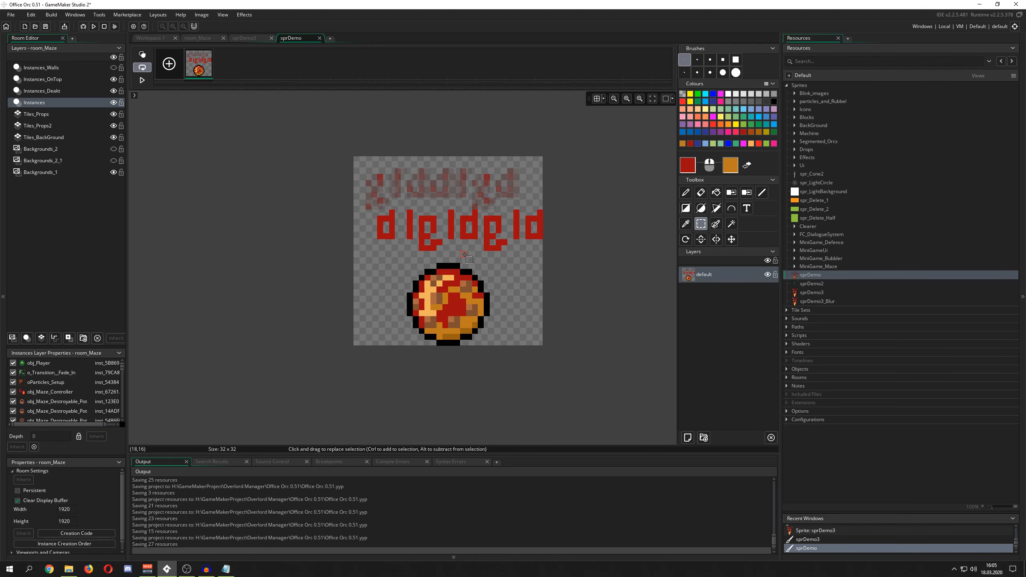
{"action": "left_click_drag", "start_coordinate": [401, 258], "coordinate": [543, 360]}
{"action": "left_click", "coordinate": [530, 353]}
{"action": "left_click_drag", "start_coordinate": [379, 254], "coordinate": [528, 363]}
{"action": "mouse_move", "coordinate": [461, 297]}
{"action": "left_mouse_down"}
{"action": "mouse_move", "coordinate": [430, 275]}
{"action": "mouse_move", "coordinate": [471, 299]}
{"action": "left_mouse_up"}
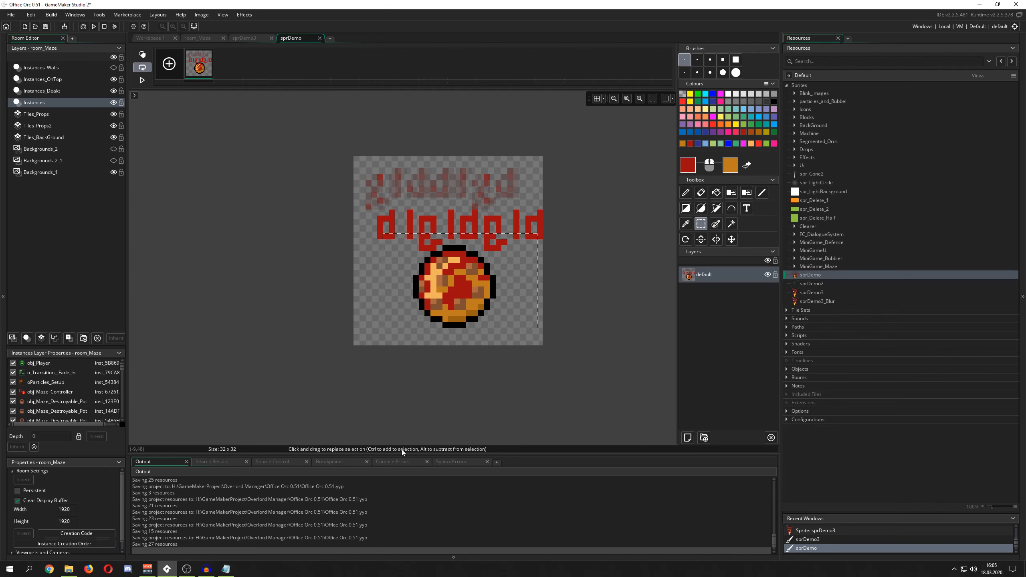
Subtract and redraw rectangular selection areas around the cookie, then shift the cookie slightly down and to the right
{"action": "left_click_drag", "start_coordinate": [511, 266], "coordinate": [554, 306], "text": "alt"}
{"action": "left_click_drag", "start_coordinate": [359, 257], "coordinate": [399, 306]}
{"action": "left_click_drag", "start_coordinate": [525, 245], "coordinate": [388, 343]}
{"action": "left_click_drag", "start_coordinate": [366, 271], "coordinate": [401, 311]}
{"action": "mouse_move", "coordinate": [481, 308]}
{"action": "left_mouse_down"}
{"action": "mouse_move", "coordinate": [476, 291]}
{"action": "mouse_move", "coordinate": [493, 316]}
{"action": "left_mouse_up"}
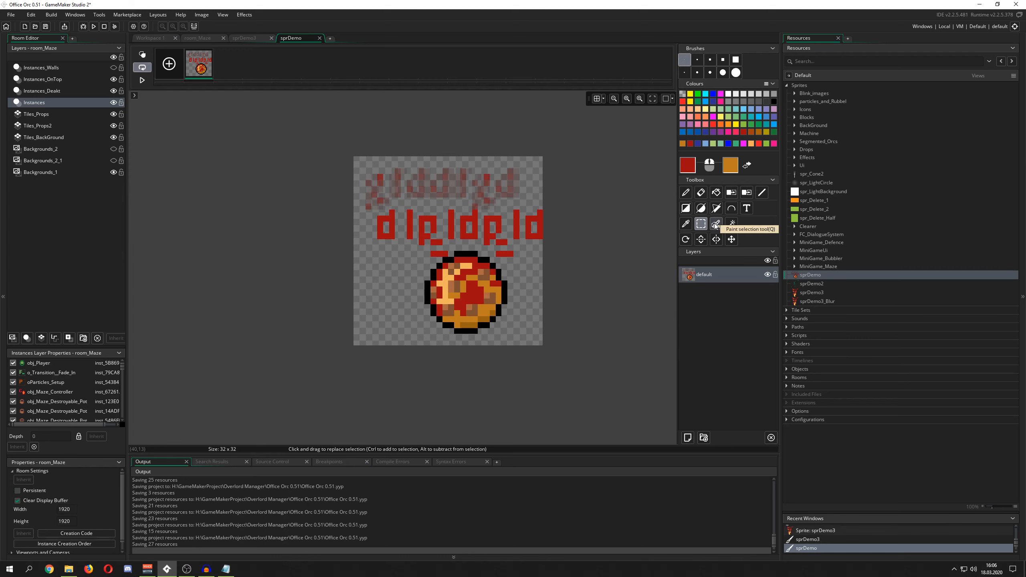
Create a custom brush from the selected cookie, rotate it to 312 degrees and toggle the brush interpolation
{"action": "left_click", "coordinate": [686, 239]}
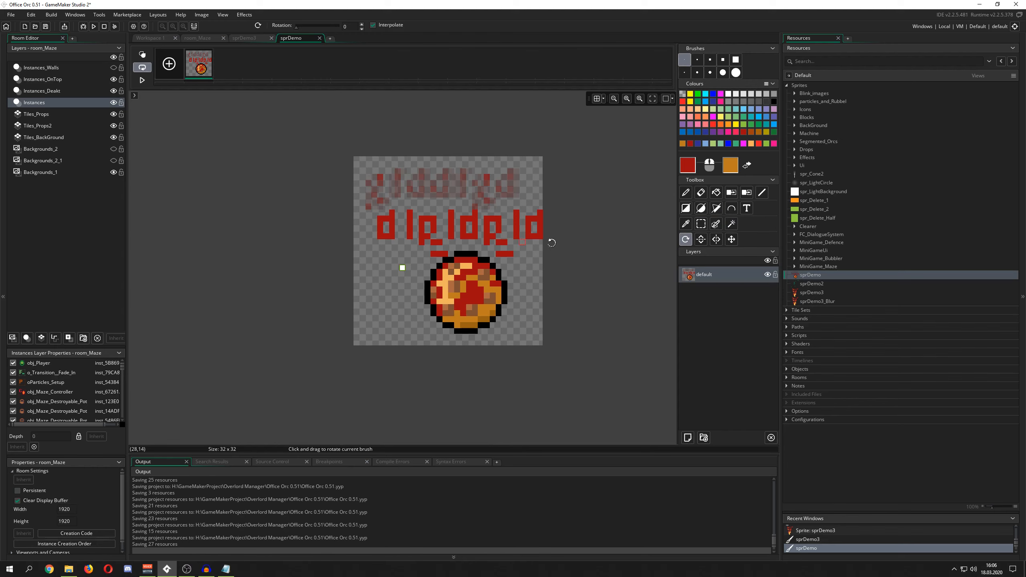
{"action": "mouse_move", "coordinate": [478, 234]}
{"action": "left_mouse_down"}
{"action": "mouse_move", "coordinate": [484, 241]}
{"action": "mouse_move", "coordinate": [428, 309]}
{"action": "mouse_move", "coordinate": [402, 269]}
{"action": "left_mouse_up"}
{"action": "left_click", "coordinate": [701, 224]}
{"action": "left_click_drag", "start_coordinate": [413, 246], "coordinate": [507, 335]}
{"action": "left_click", "coordinate": [686, 252]}
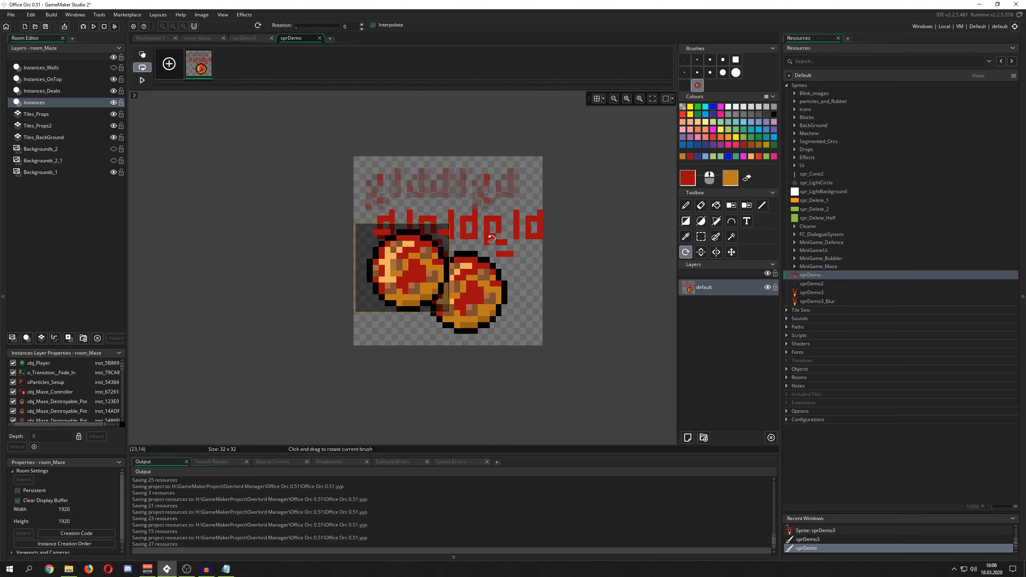
{"action": "left_click_drag", "start_coordinate": [453, 220], "coordinate": [417, 296]}
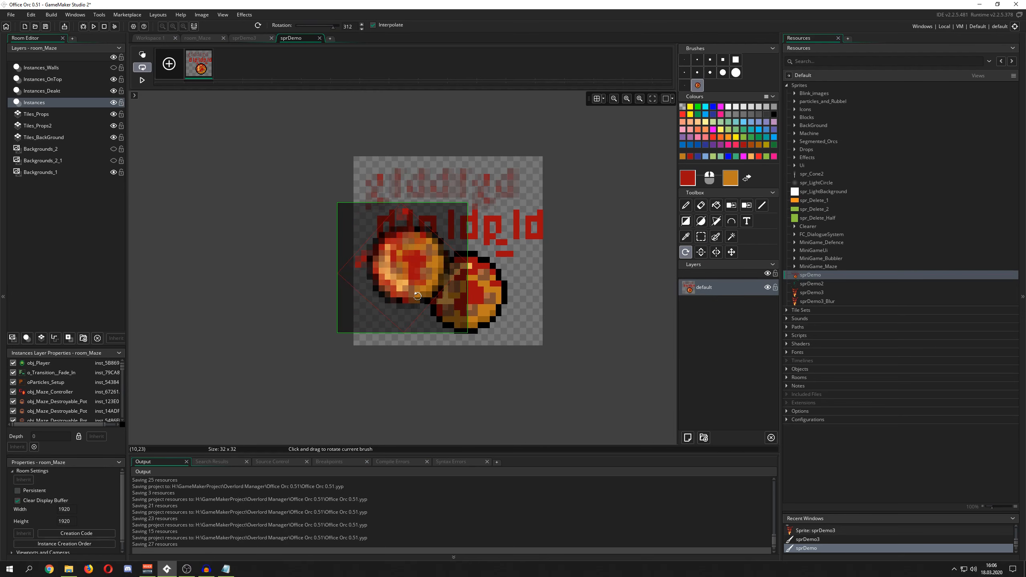
{"action": "left_click", "coordinate": [373, 26]}
Stamp three dark red copies of the cookie brush around the original cookie with the Pencil tool
{"action": "key", "text": "d"}
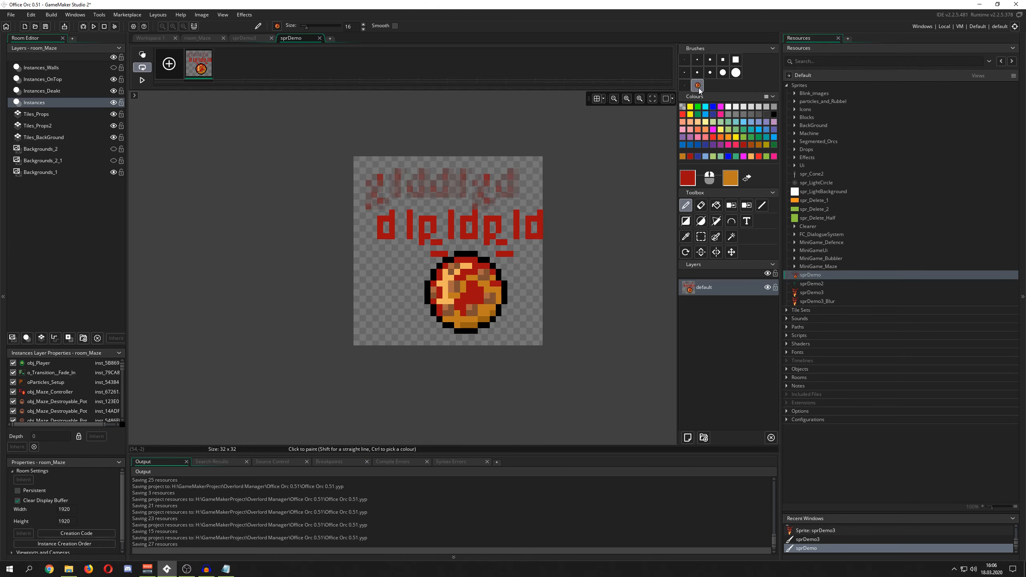
{"action": "left_click", "coordinate": [409, 226]}
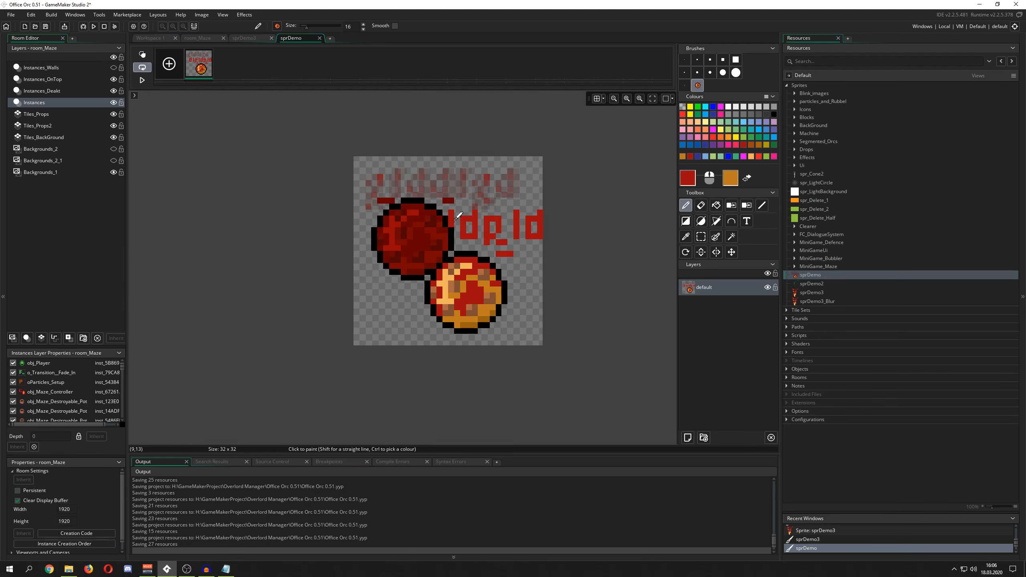
{"action": "left_click", "coordinate": [484, 198]}
{"action": "left_click", "coordinate": [490, 275]}
{"action": "left_click", "coordinate": [442, 286]}
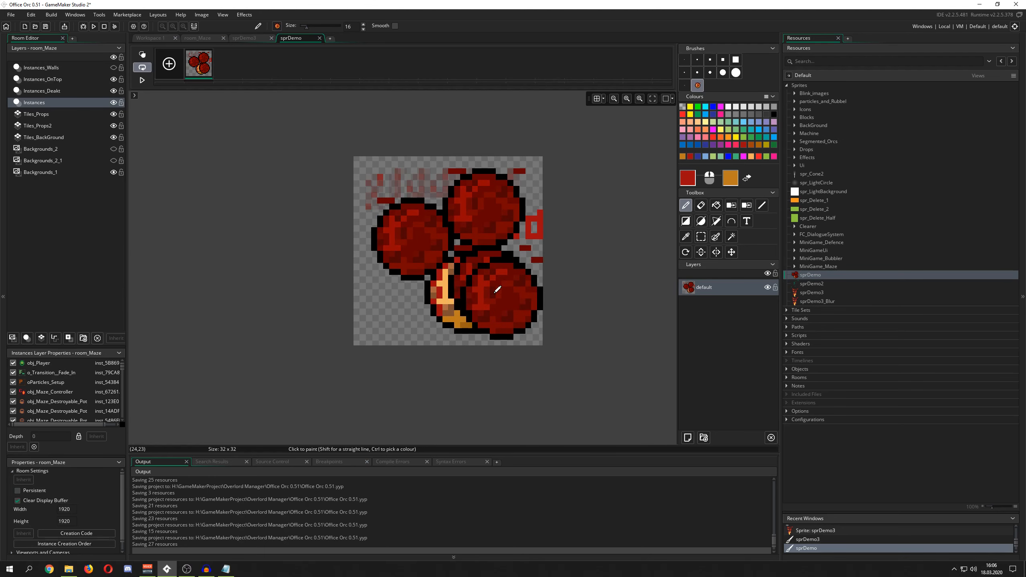
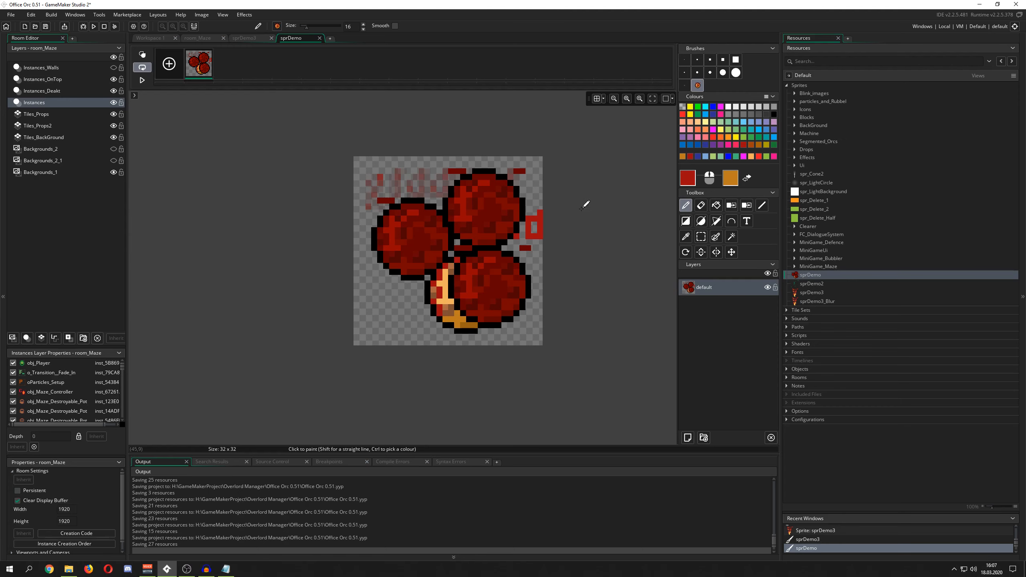
Close the sprDemo image editor and its sprite properties window
{"action": "left_click", "coordinate": [319, 38]}
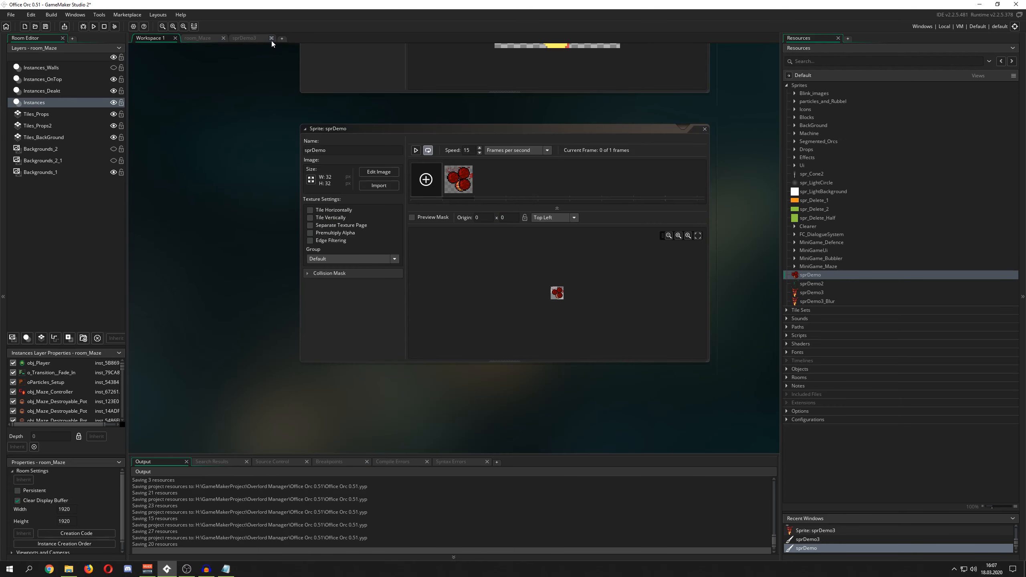
{"action": "left_click", "coordinate": [682, 132]}
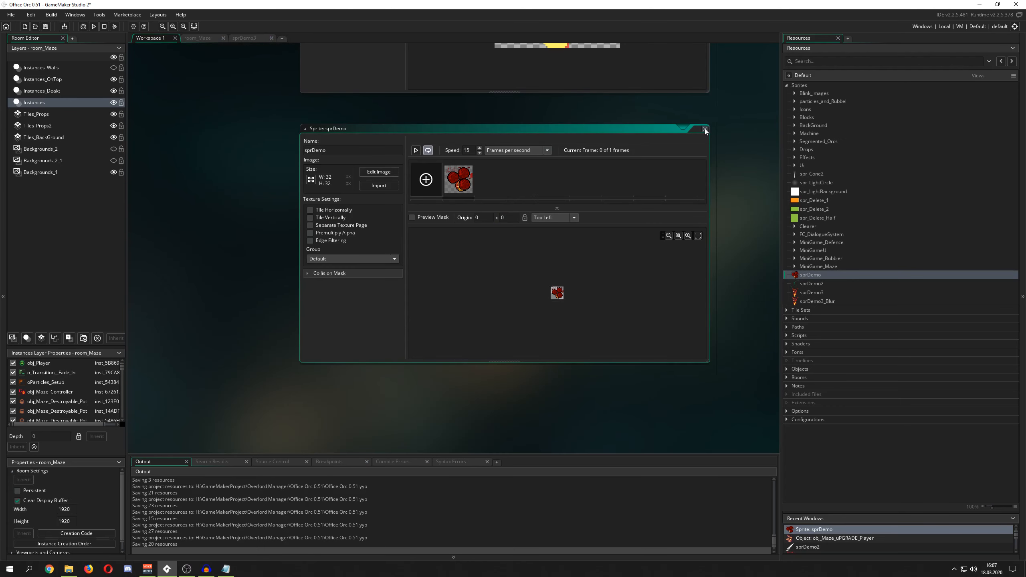
{"action": "left_click", "coordinate": [704, 130]}
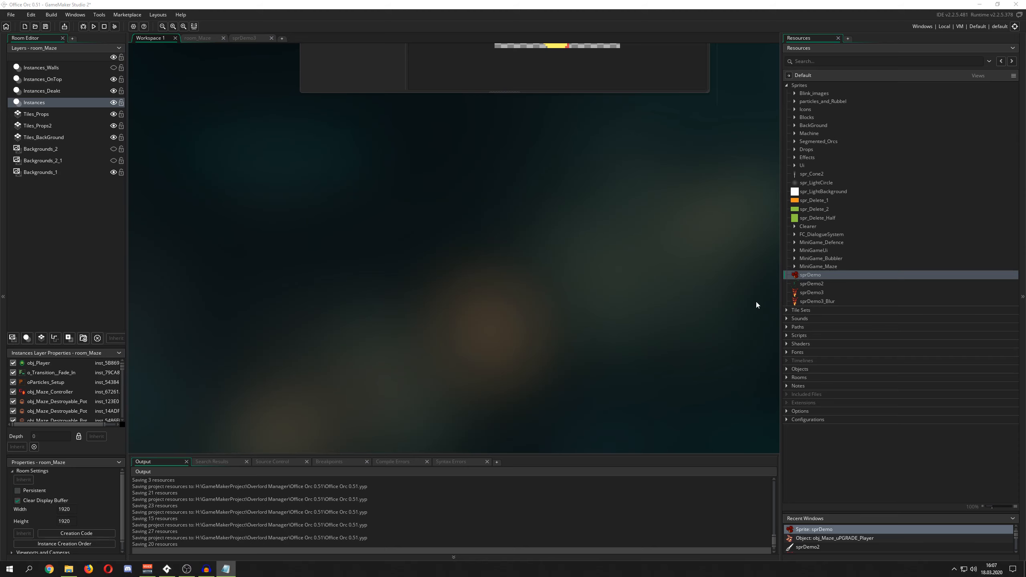
Open the sprDemo2 and sprDemo3 sprites to view their animated frames
{"action": "double_click", "coordinate": [803, 293]}
{"action": "double_click", "coordinate": [814, 284]}
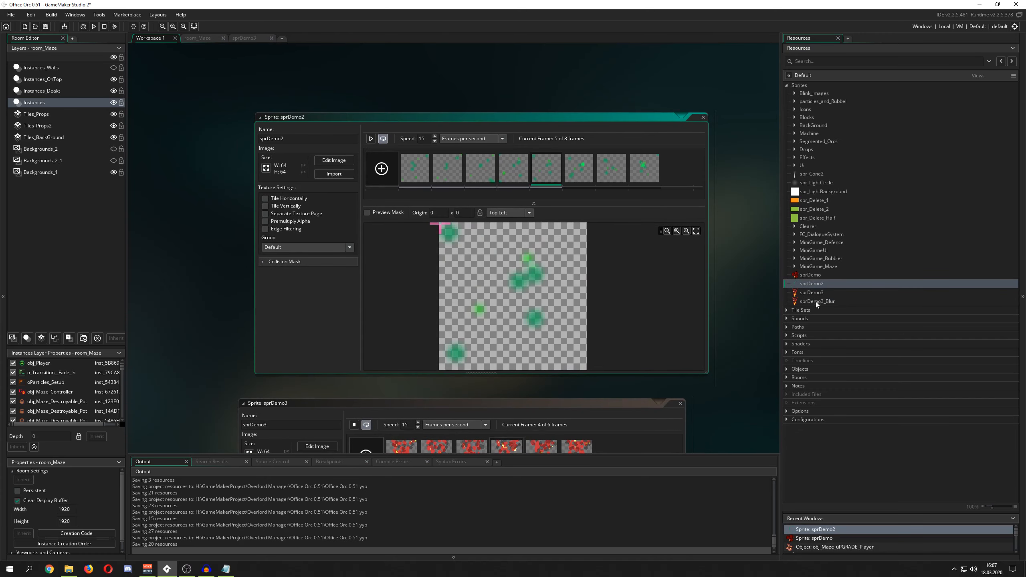
{"action": "double_click", "coordinate": [813, 293]}
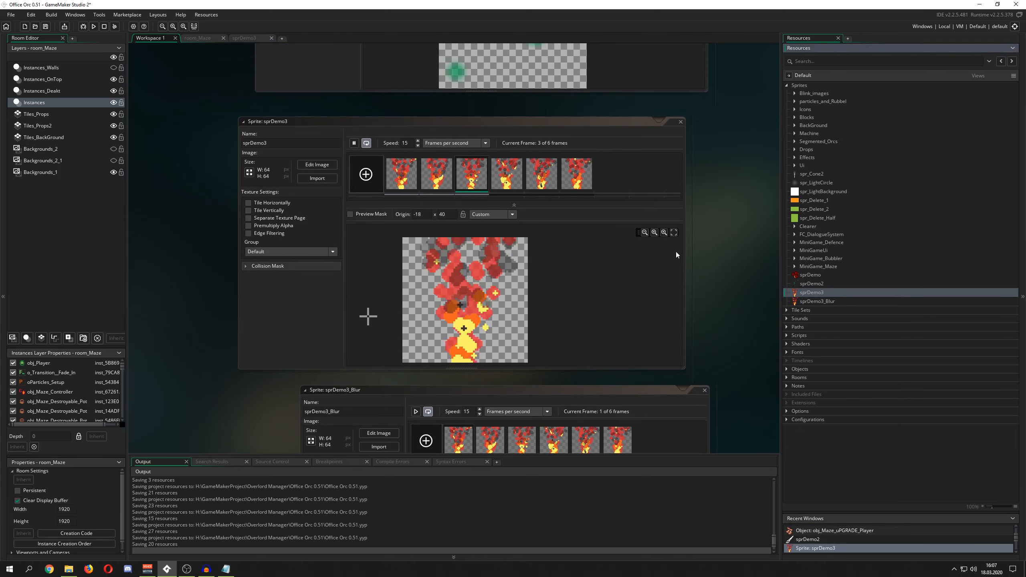
Create a new sprite named spr_sdf and open its image for editing
{"action": "right_click", "coordinate": [814, 299]}
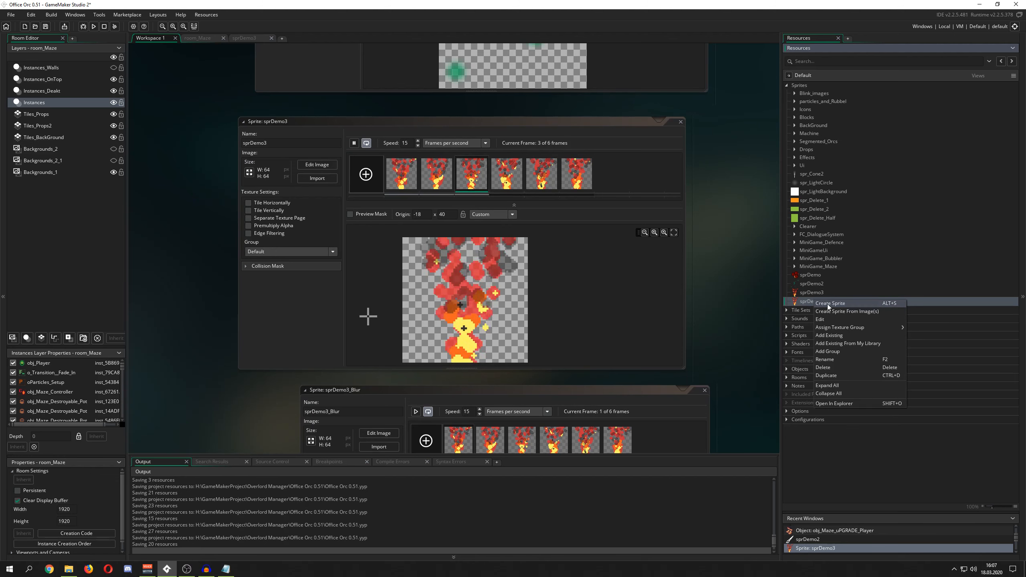
{"action": "left_click", "coordinate": [827, 304]}
{"action": "key", "text": "Return"}
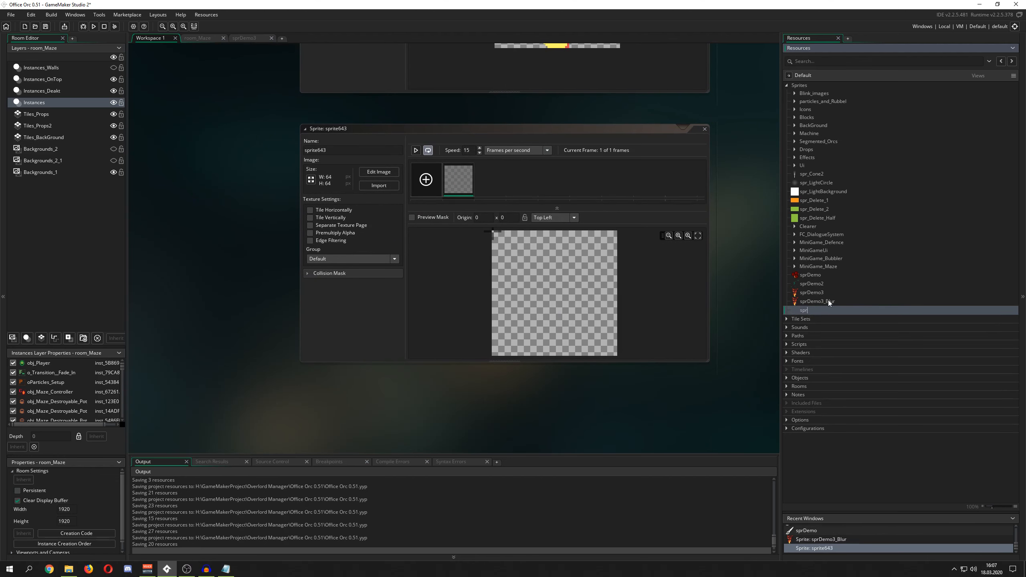
{"action": "type", "text": "spr_sdf"}
{"action": "key", "text": "Return"}
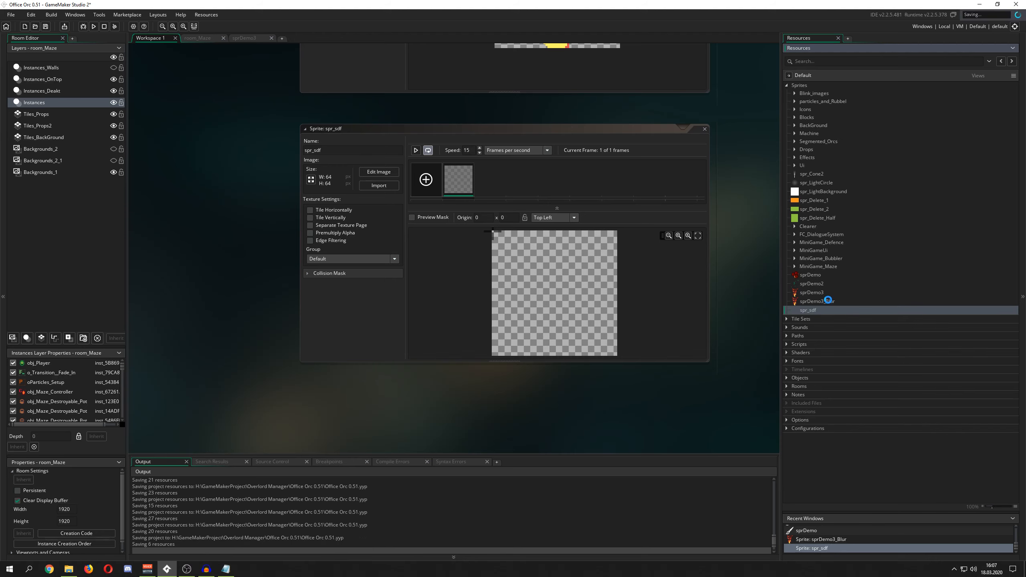
{"action": "left_click", "coordinate": [379, 178]}
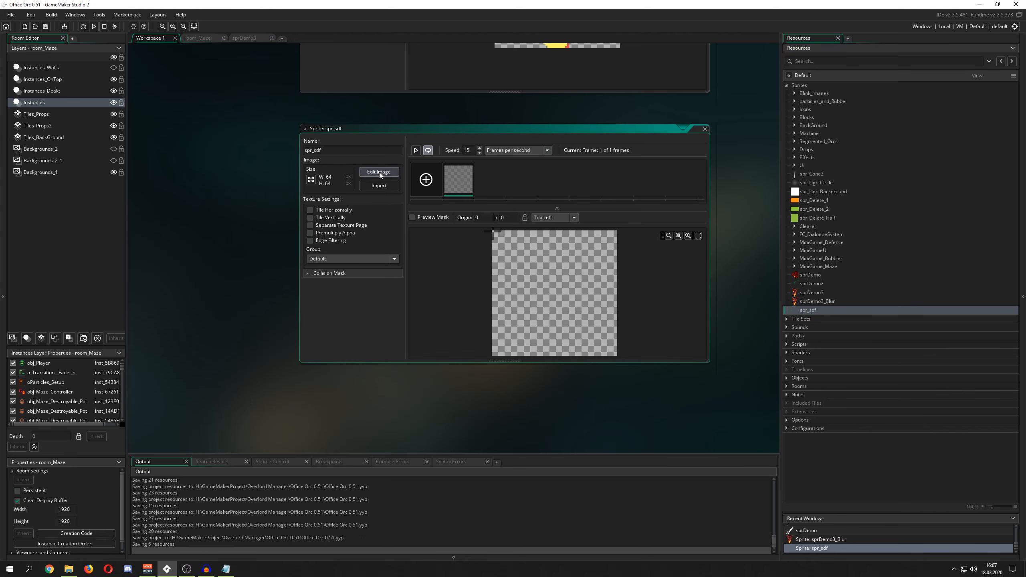
{"action": "left_click", "coordinate": [380, 172]}
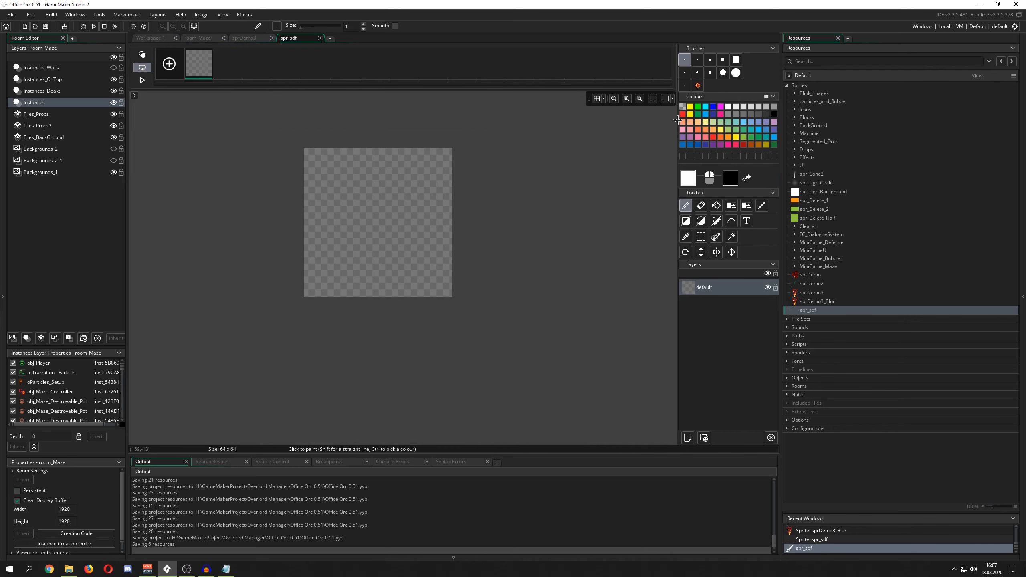
Set the Pencil to red with the round 15-pixel brush and enable smoothing
{"action": "left_click", "coordinate": [683, 115]}
{"action": "scroll", "coordinate": [301, 188], "scroll_direction": "up", "scroll_amount": 3, "text": "ctrl"}
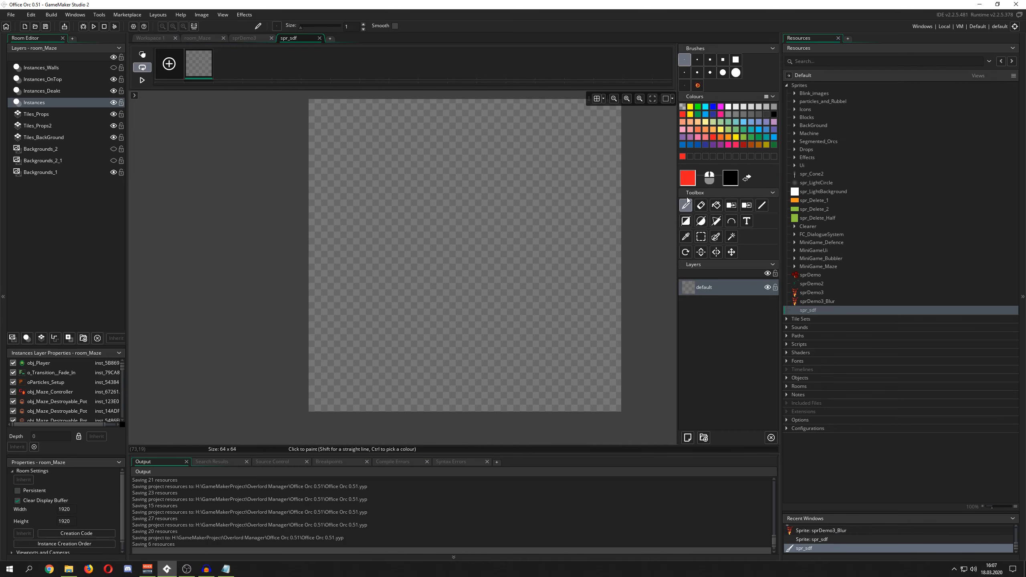
{"action": "left_click", "coordinate": [723, 72]}
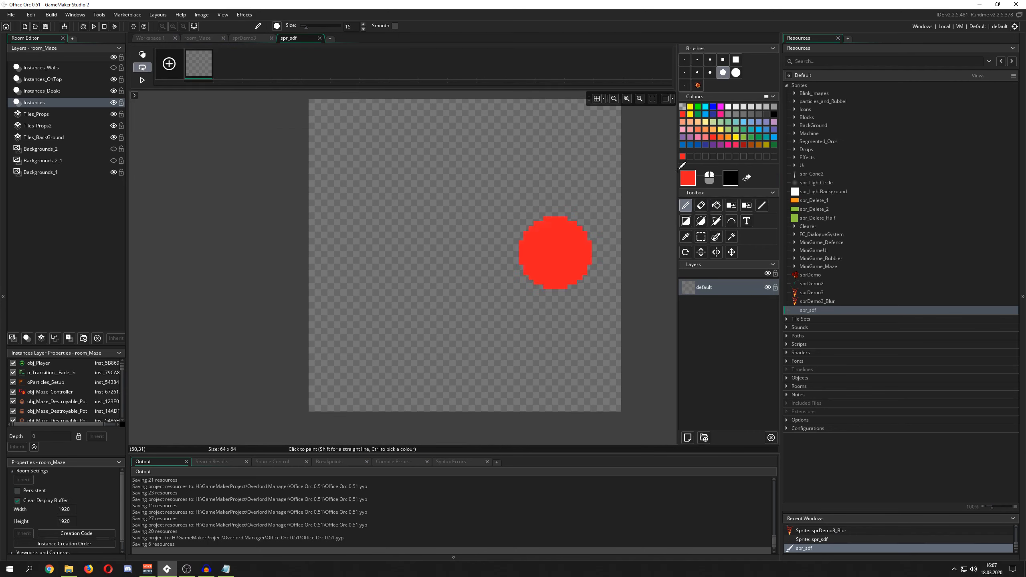
{"action": "scroll", "coordinate": [380, 202], "scroll_direction": "down", "scroll_amount": 1, "text": "ctrl"}
{"action": "left_click", "coordinate": [395, 26]}
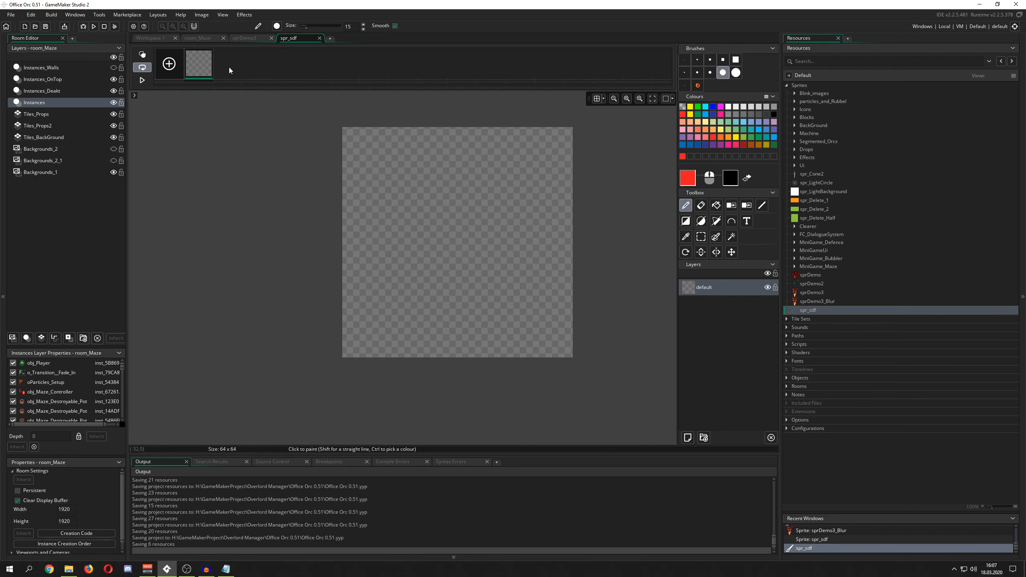
Add eight blank frames to the spr_sdf animation
{"action": "left_click", "coordinate": [173, 64]}
{"action": "left_click", "coordinate": [173, 64]}
{"action": "left_click", "coordinate": [173, 64]}
{"action": "left_click", "coordinate": [174, 63]}
{"action": "left_click", "coordinate": [173, 64]}
{"action": "left_click", "coordinate": [173, 63]}
{"action": "left_click", "coordinate": [174, 64]}
{"action": "left_click", "coordinate": [174, 63]}
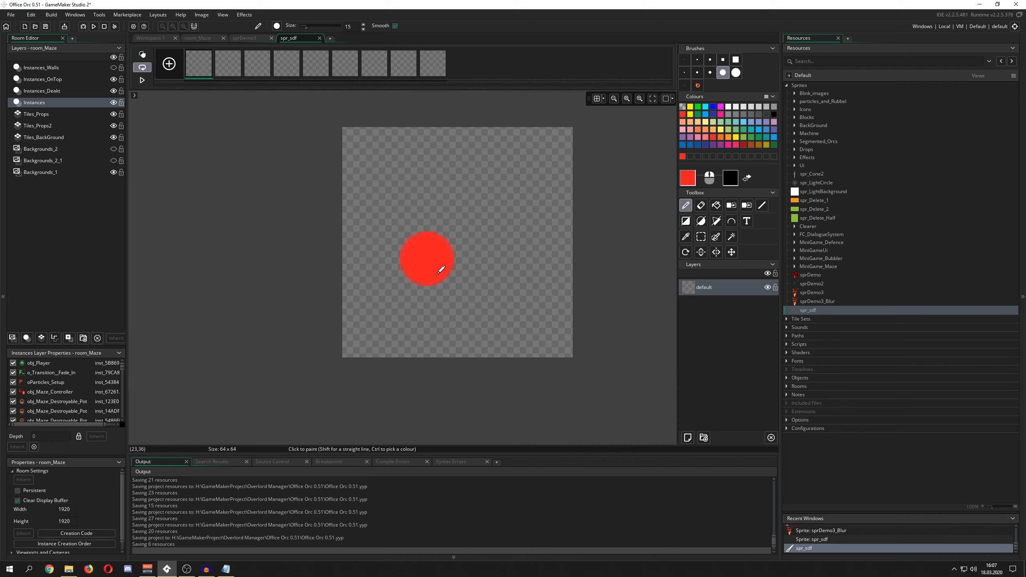
Play the animation while painting rising red flame blobs across the frames, and trim the flame with the Eraser
{"action": "left_click_drag", "start_coordinate": [465, 333], "coordinate": [465, 142]}
{"action": "key", "text": "ctrl+z"}
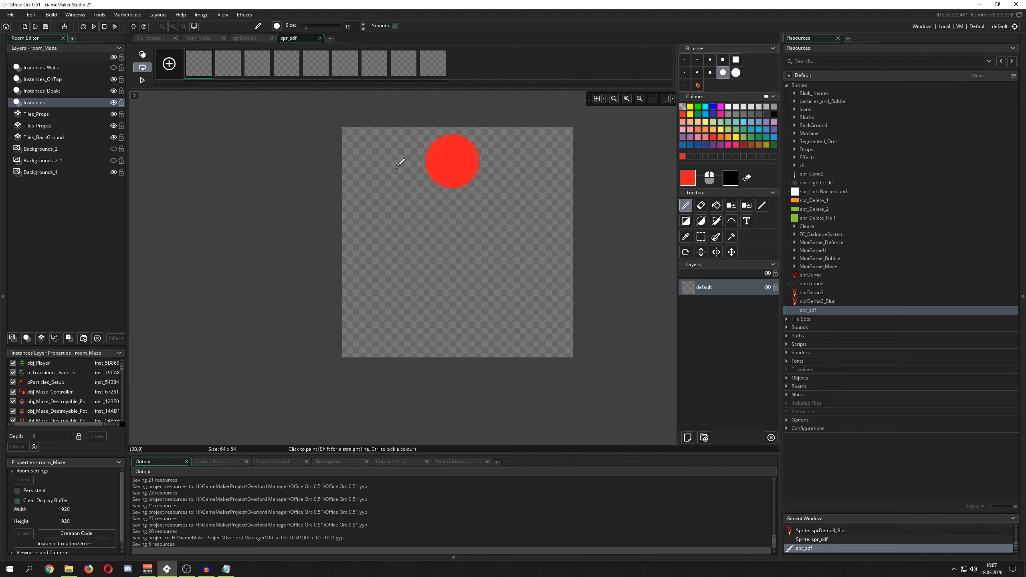
{"action": "left_click", "coordinate": [141, 81]}
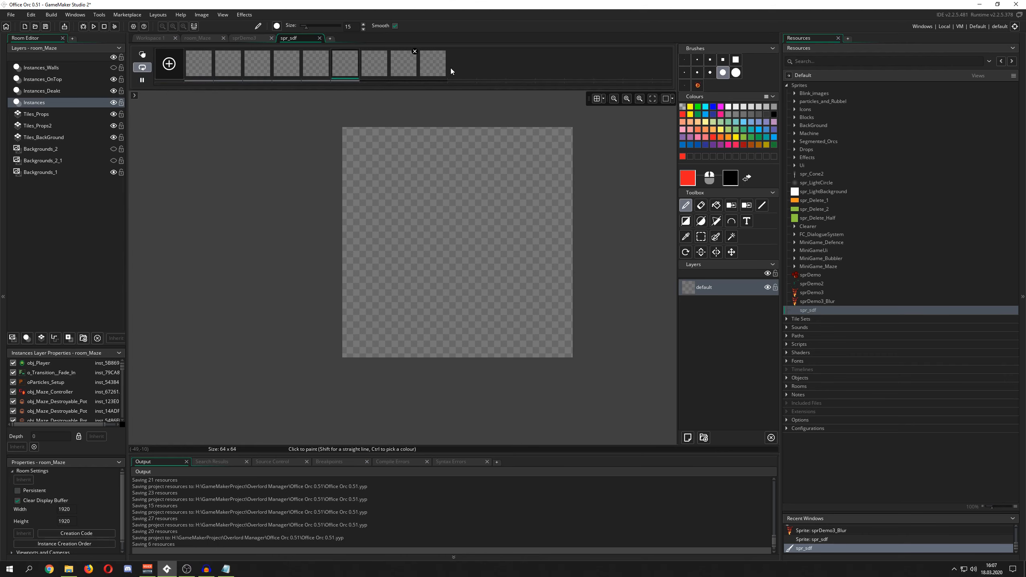
{"action": "mouse_move", "coordinate": [452, 344]}
{"action": "left_mouse_down"}
{"action": "mouse_move", "coordinate": [474, 305]}
{"action": "mouse_move", "coordinate": [487, 223]}
{"action": "mouse_move", "coordinate": [479, 148]}
{"action": "left_mouse_up"}
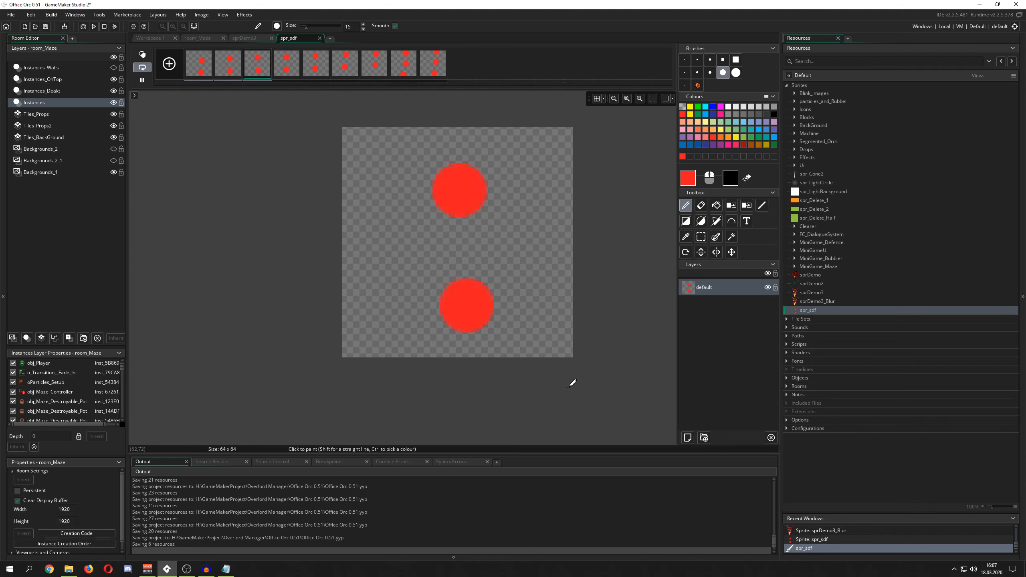
{"action": "mouse_move", "coordinate": [478, 348]}
{"action": "left_mouse_down"}
{"action": "mouse_move", "coordinate": [457, 300]}
{"action": "mouse_move", "coordinate": [488, 168]}
{"action": "left_mouse_up"}
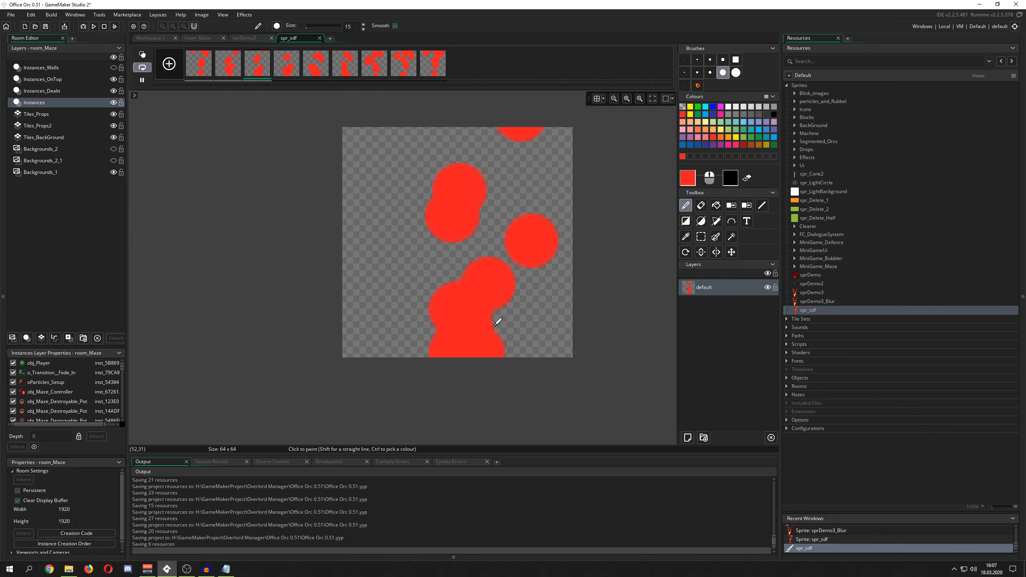
{"action": "left_click", "coordinate": [701, 207]}
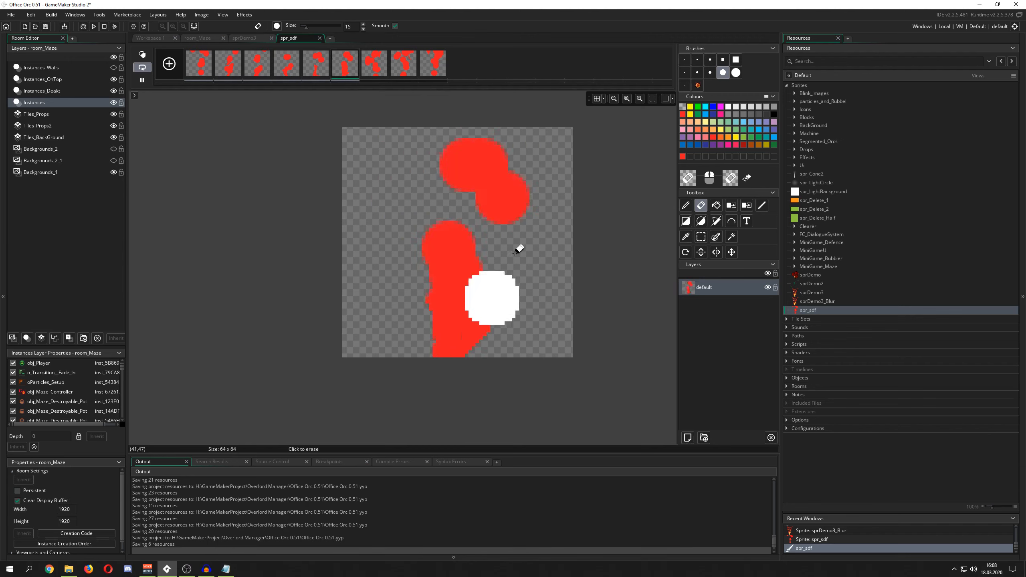
Add a layer above the default one and paint orange flame spots across the playing frames with the round 7-pixel brush
{"action": "left_click", "coordinate": [688, 438]}
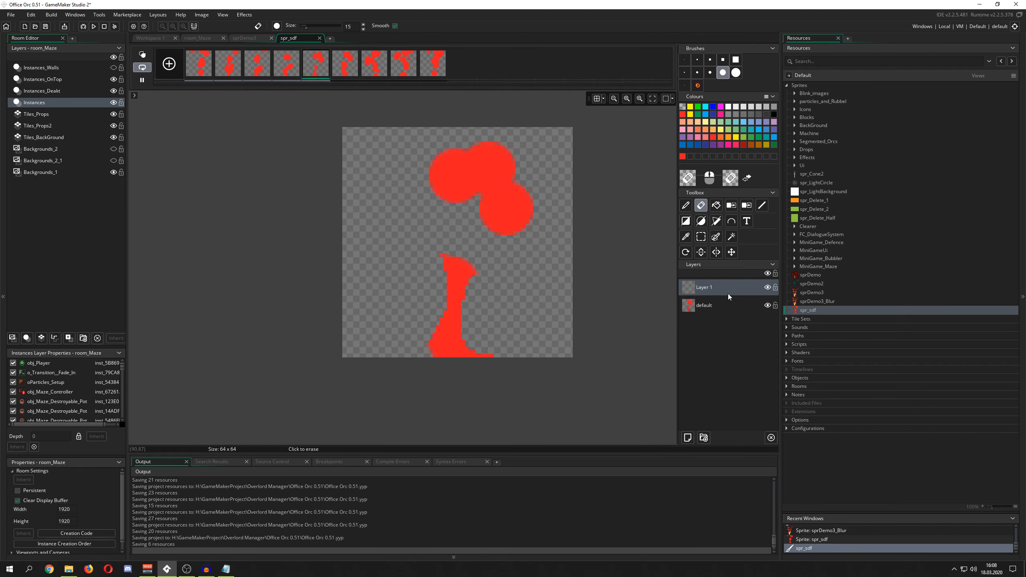
{"action": "left_click", "coordinate": [729, 138]}
{"action": "left_click", "coordinate": [711, 72]}
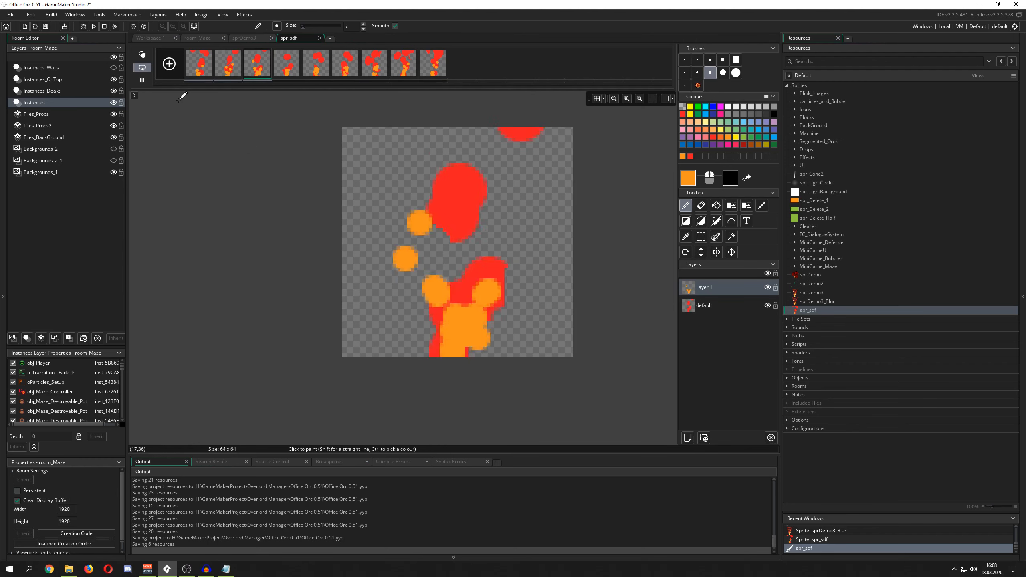
Add another layer on top, try its Multiply blend mode, return it to Normal and set its opacity to 44
{"action": "left_click", "coordinate": [687, 437]}
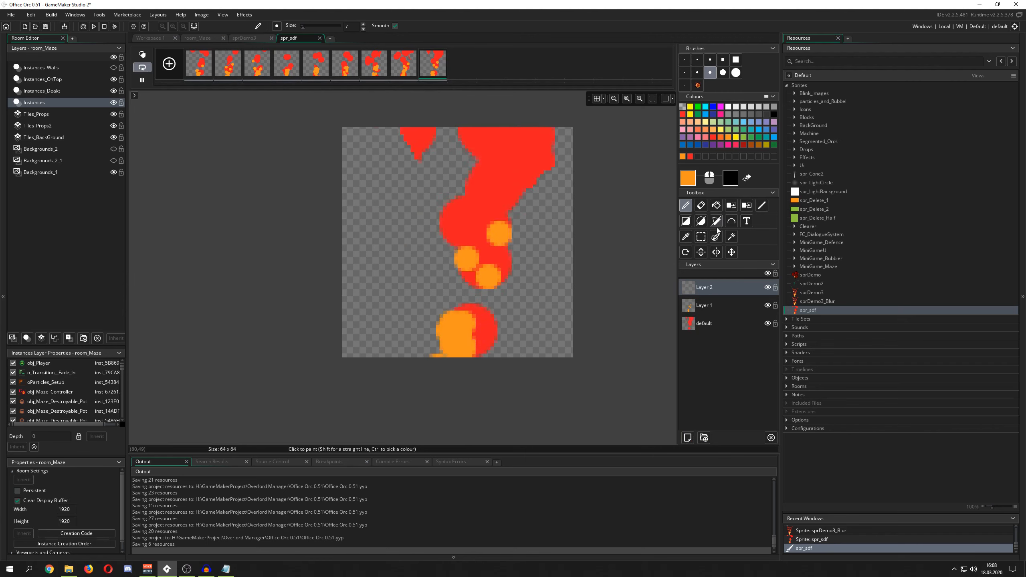
{"action": "double_click", "coordinate": [691, 289]}
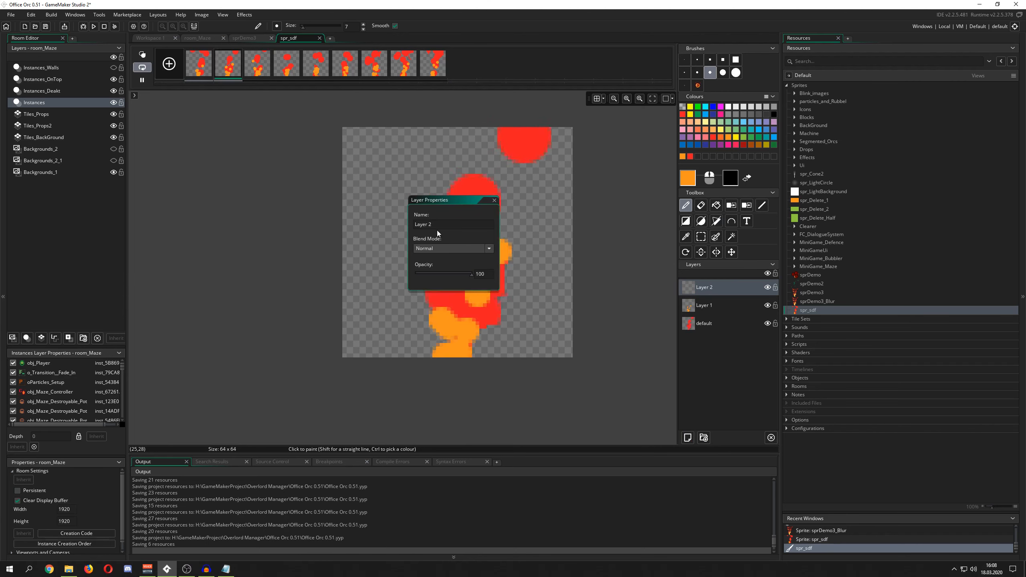
{"action": "left_click", "coordinate": [445, 248]}
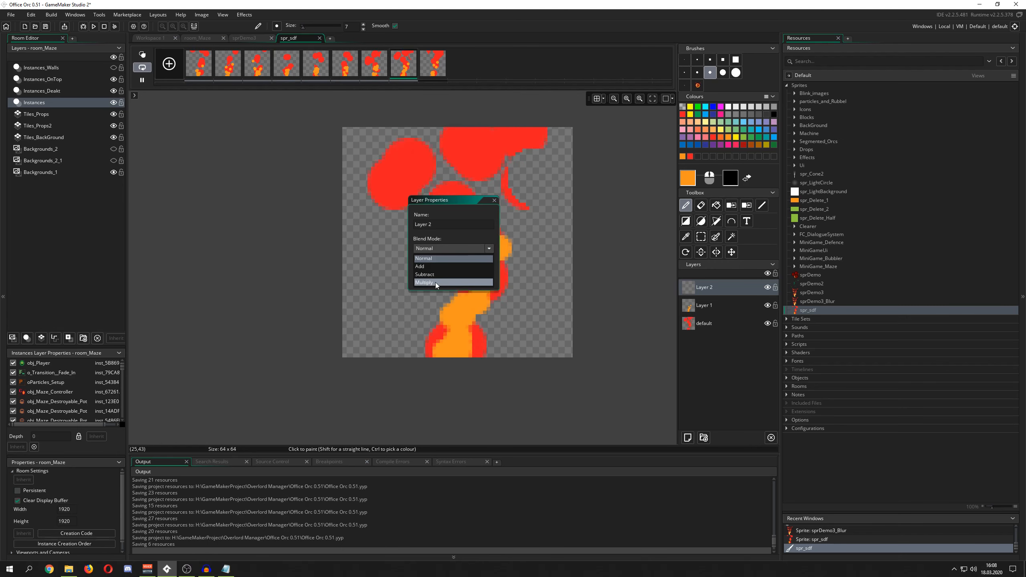
{"action": "left_click", "coordinate": [435, 282]}
{"action": "left_click", "coordinate": [443, 248]}
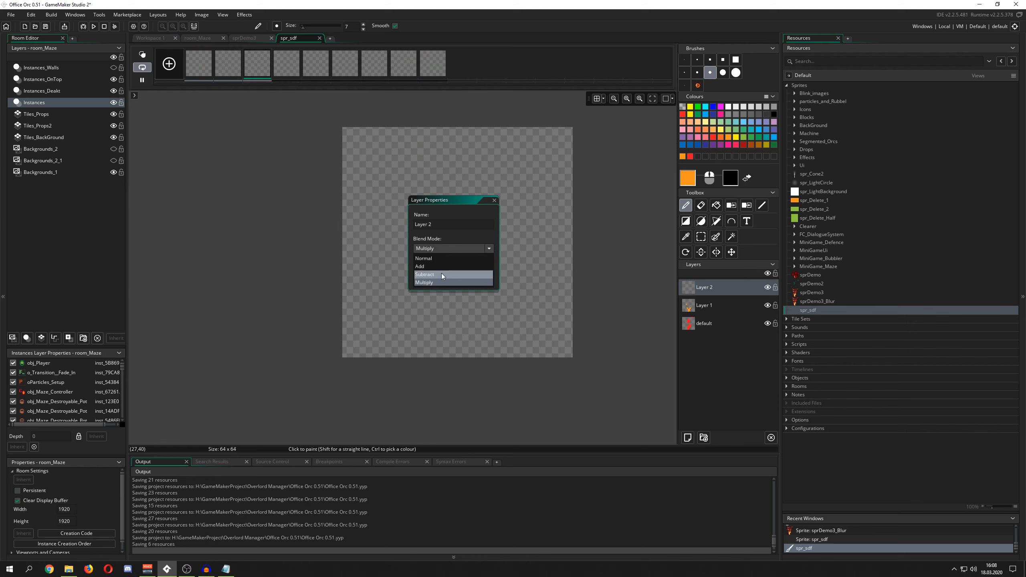
{"action": "left_click", "coordinate": [439, 257]}
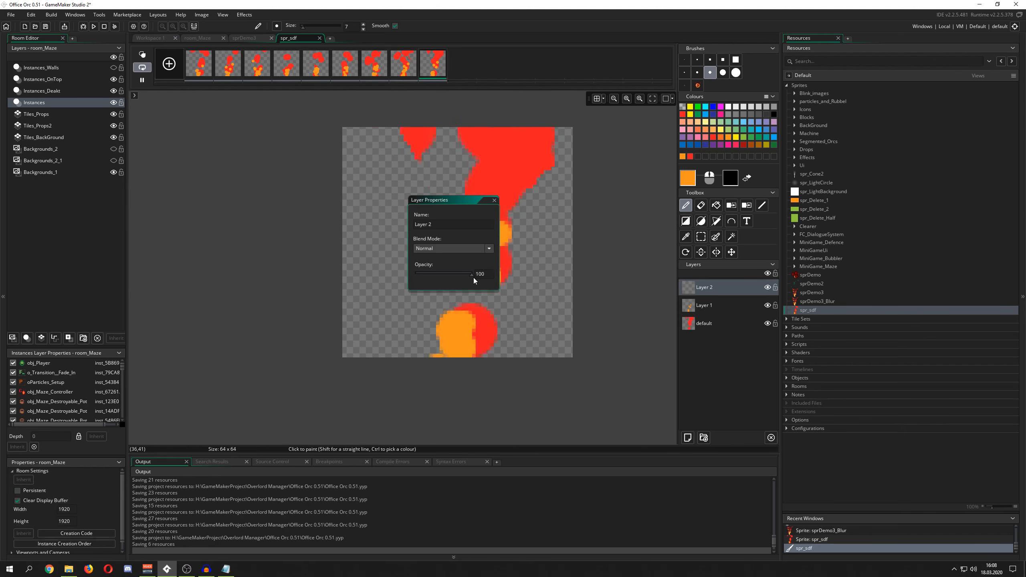
{"action": "left_click_drag", "start_coordinate": [470, 274], "coordinate": [441, 275]}
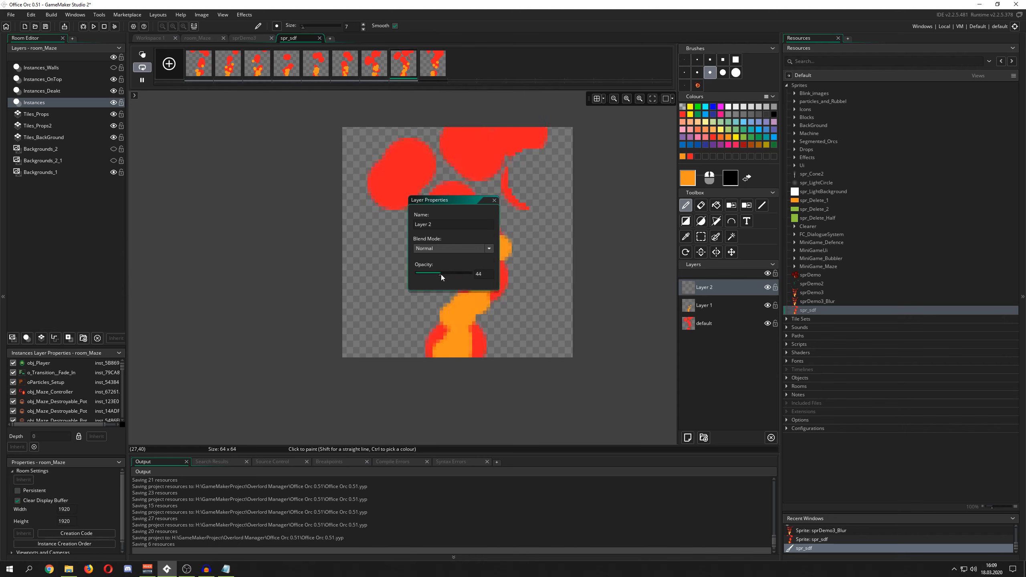
{"action": "left_click", "coordinate": [494, 200]}
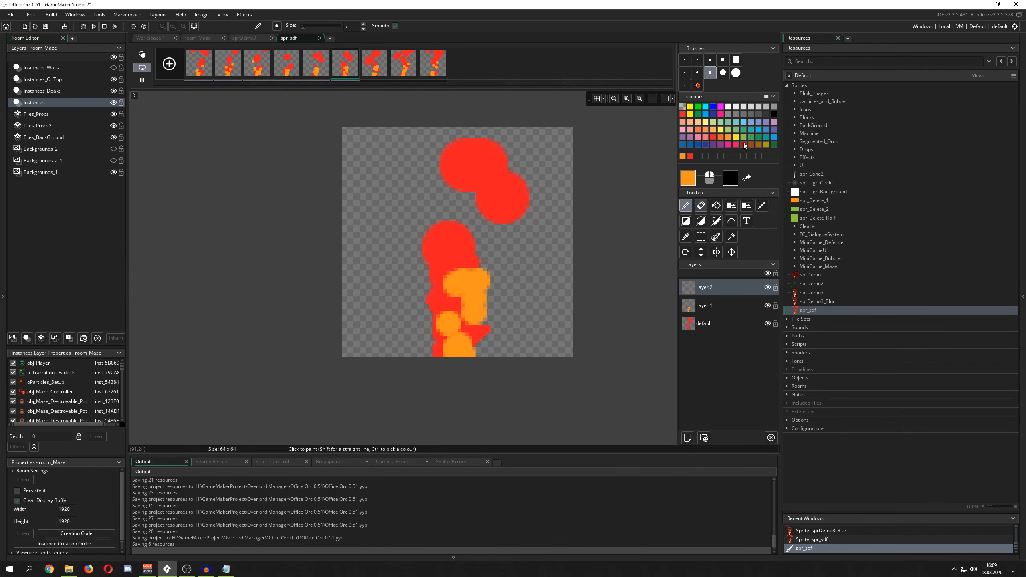
Paint dark grey smoke spots on Layer 2 across the playing frames, and close the spr_sdf image editor and properties window
{"action": "left_click", "coordinate": [772, 114]}
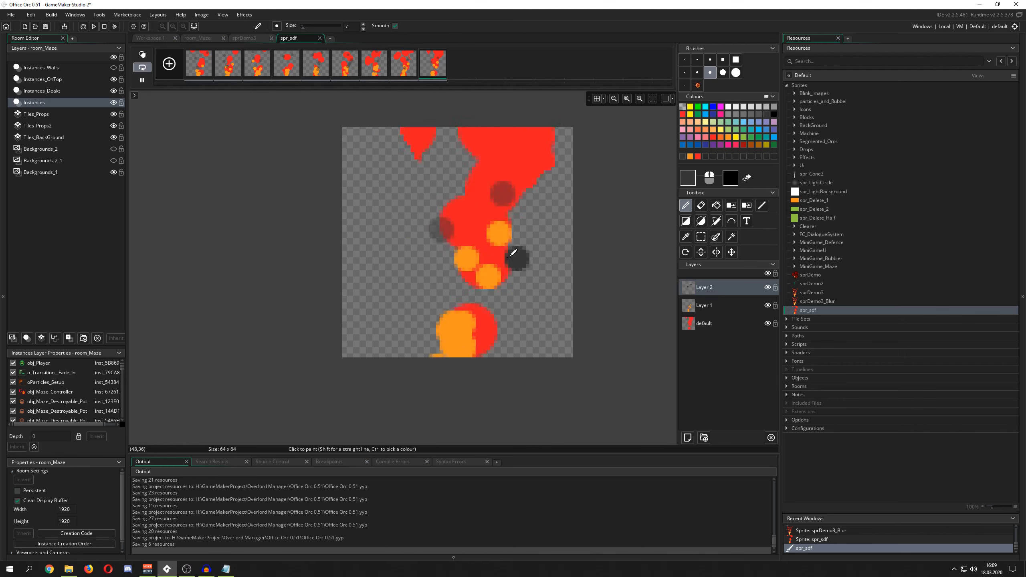
{"action": "scroll", "coordinate": [477, 278], "scroll_direction": "down", "scroll_amount": 1}
{"action": "scroll", "coordinate": [480, 274], "scroll_direction": "down", "scroll_amount": 3}
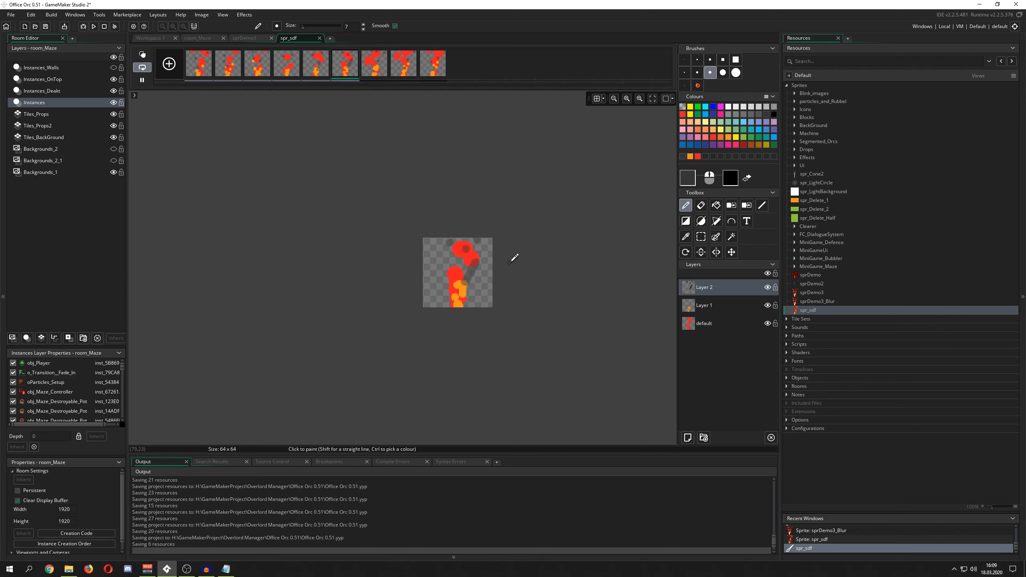
{"action": "scroll", "coordinate": [513, 258], "scroll_direction": "up", "scroll_amount": 1}
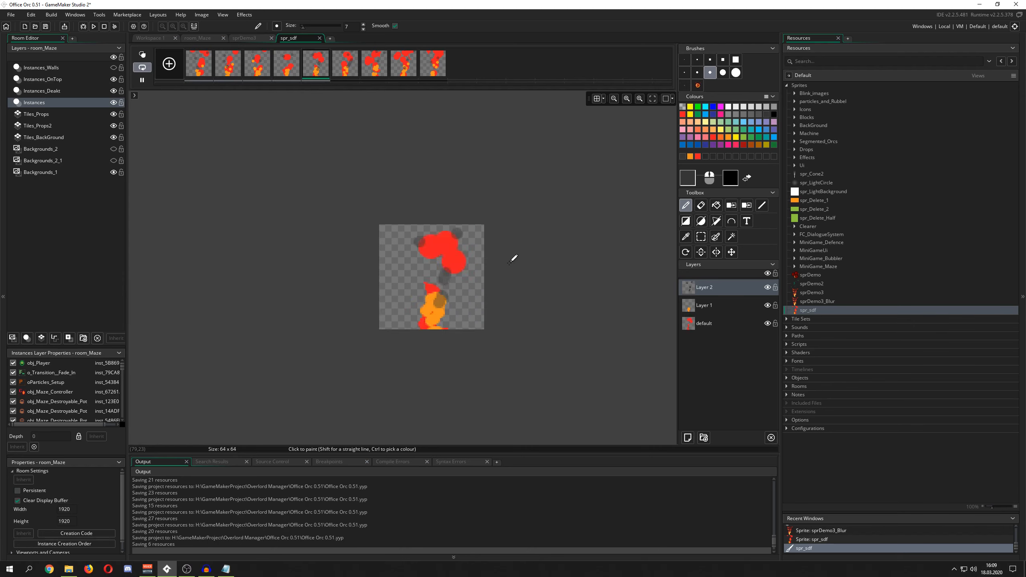
{"action": "left_click", "coordinate": [320, 38]}
{"action": "left_click", "coordinate": [705, 129]}
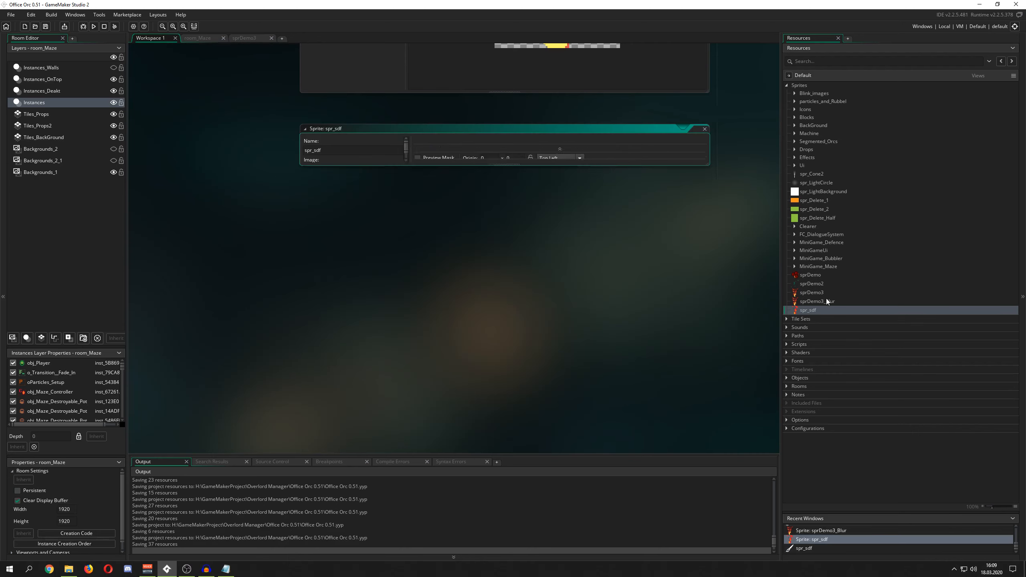
Open the sprDemo3_Blur sprite and play its animation preview briefly
{"action": "double_click", "coordinate": [816, 302]}
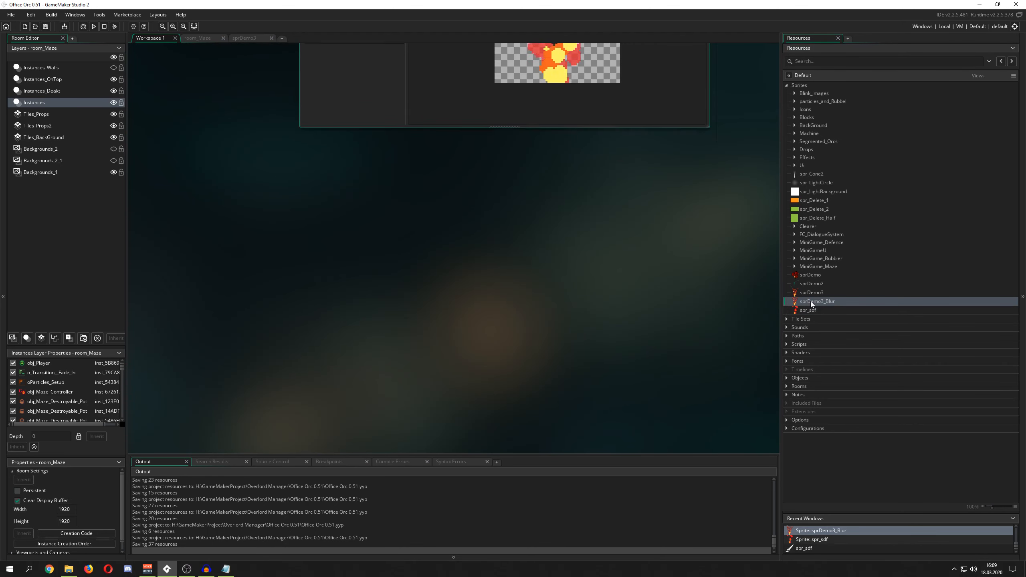
{"action": "left_click", "coordinate": [416, 150]}
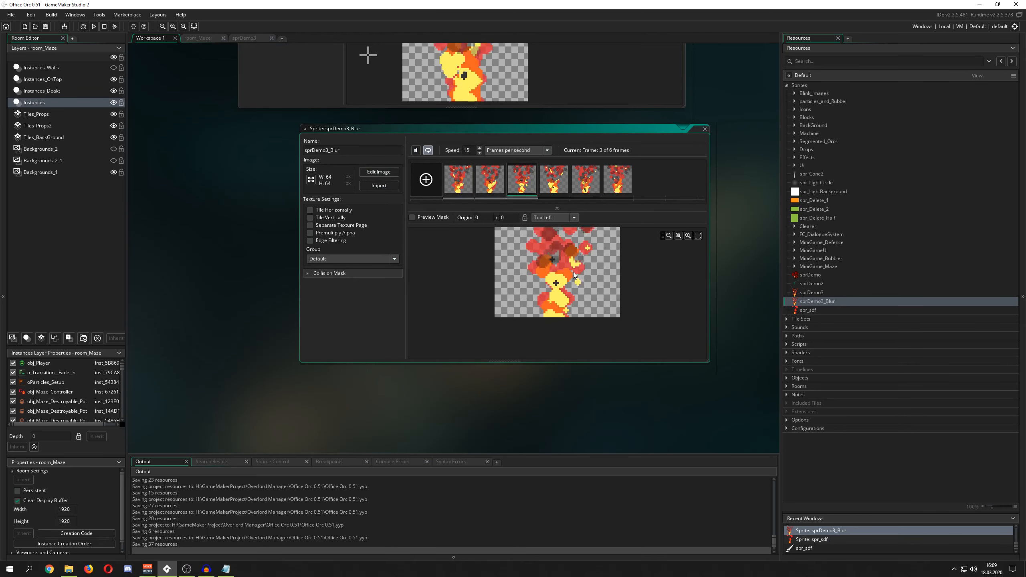
{"action": "left_click", "coordinate": [415, 149]}
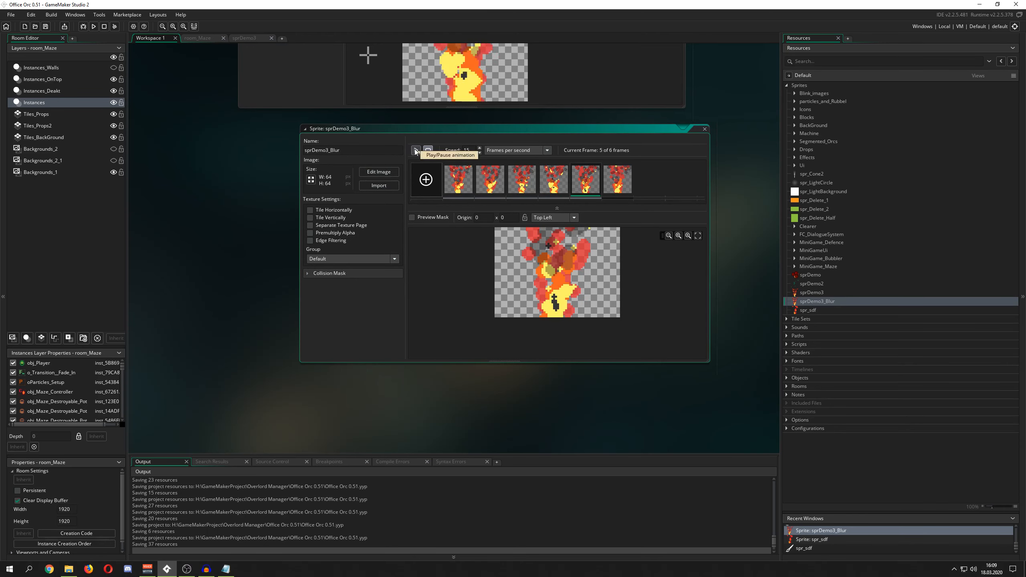
Apply a Gaussian blur in both directions with intensity 2 to all layers and all frames of sprDemo3_Blur
{"action": "left_click", "coordinate": [382, 173]}
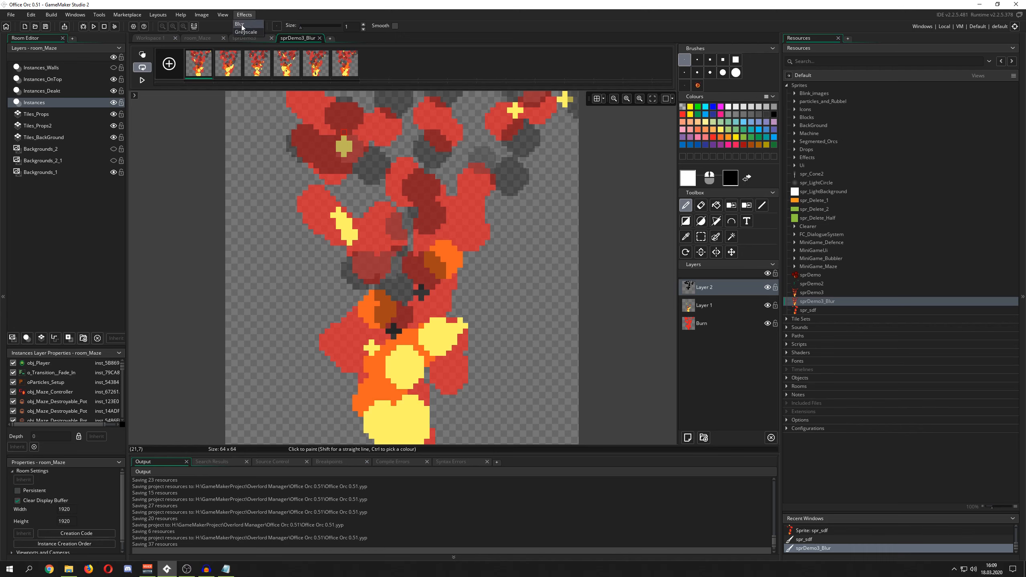
{"action": "left_click", "coordinate": [241, 25]}
{"action": "left_click_drag", "start_coordinate": [454, 52], "coordinate": [565, 66]}
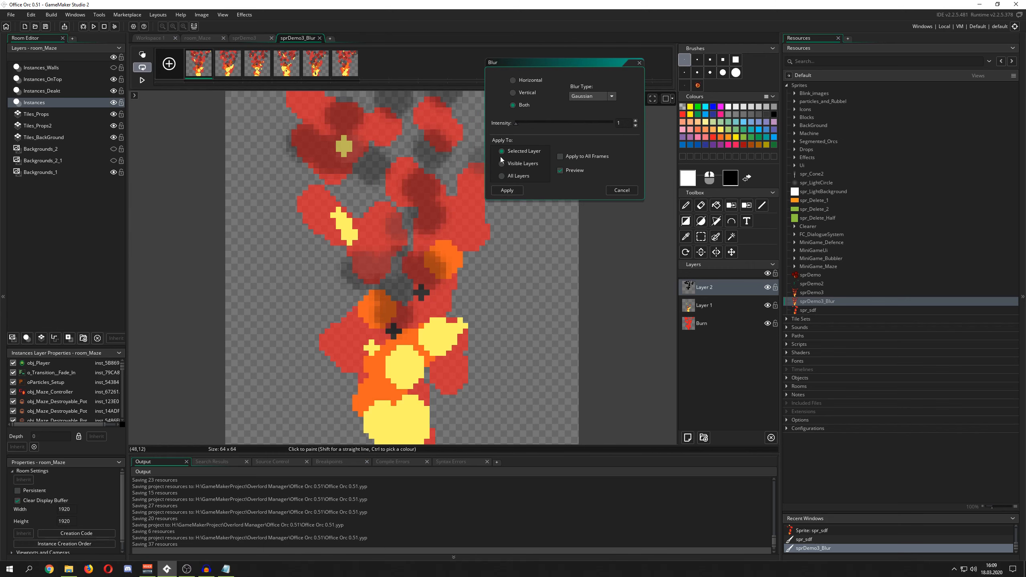
{"action": "left_click", "coordinate": [502, 176]}
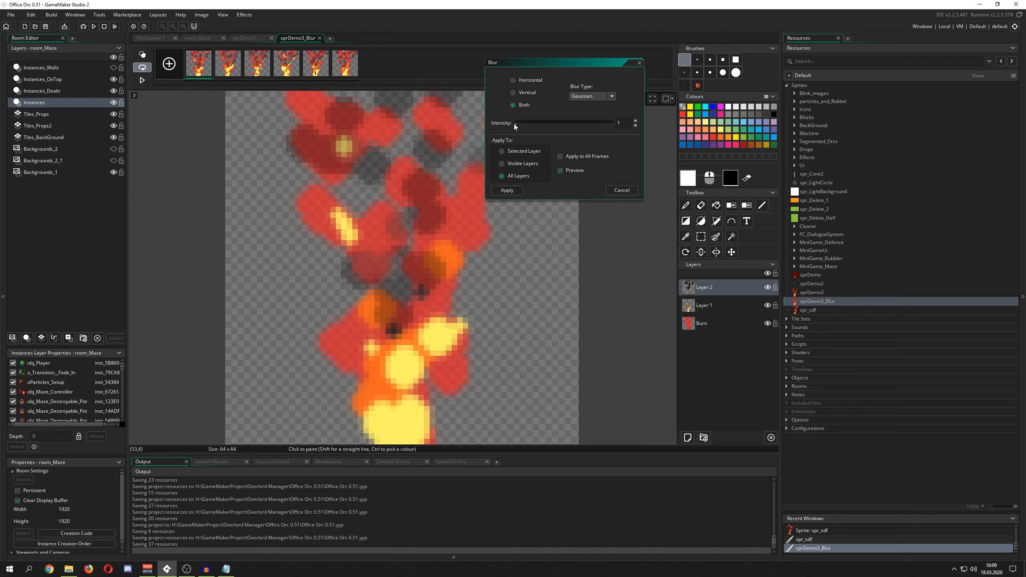
{"action": "left_click_drag", "start_coordinate": [517, 124], "coordinate": [522, 122]}
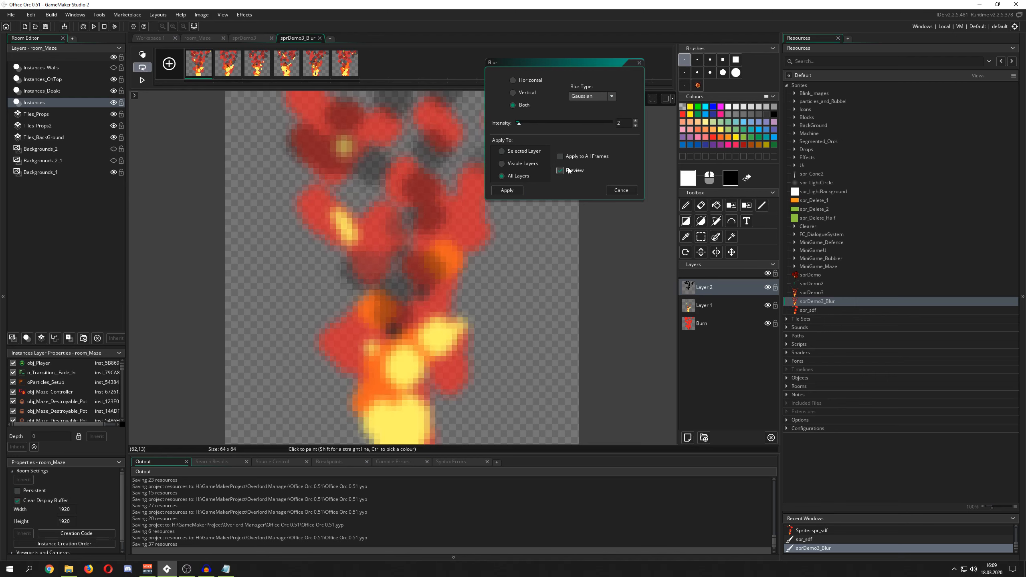
{"action": "left_click", "coordinate": [584, 156]}
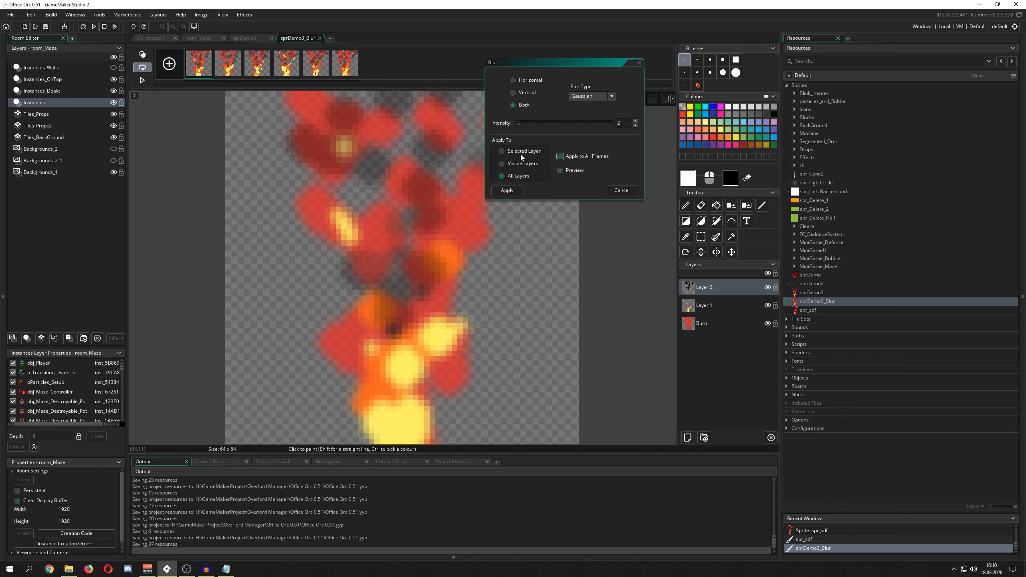
{"action": "left_click", "coordinate": [508, 190]}
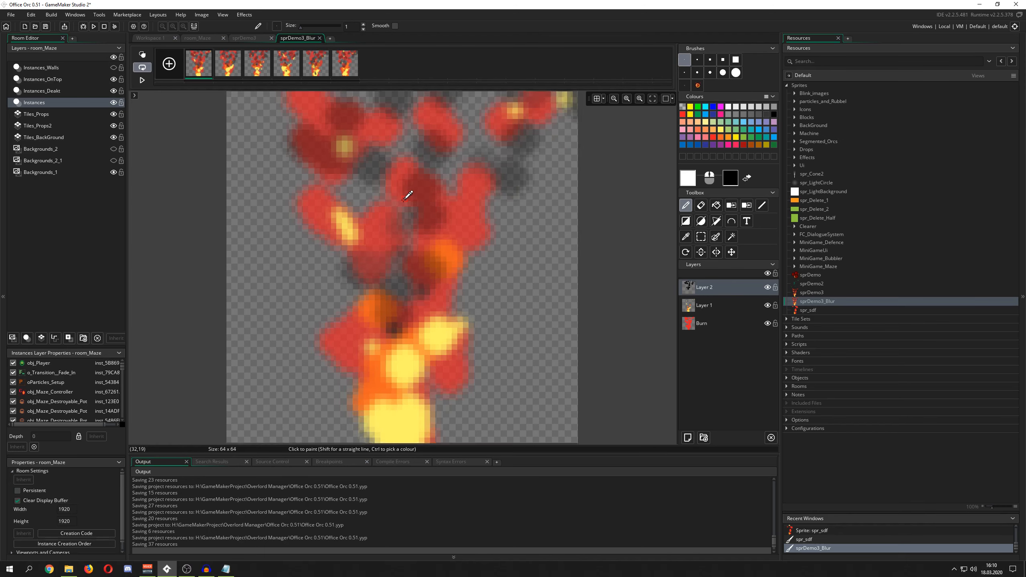
Play the blurred animation in the image editor, and close the sprDemo3_Blur editor and its properties window
{"action": "scroll", "coordinate": [408, 196], "scroll_direction": "down", "scroll_amount": 2}
{"action": "scroll", "coordinate": [404, 200], "scroll_direction": "down", "scroll_amount": 3}
{"action": "left_click", "coordinate": [139, 80]}
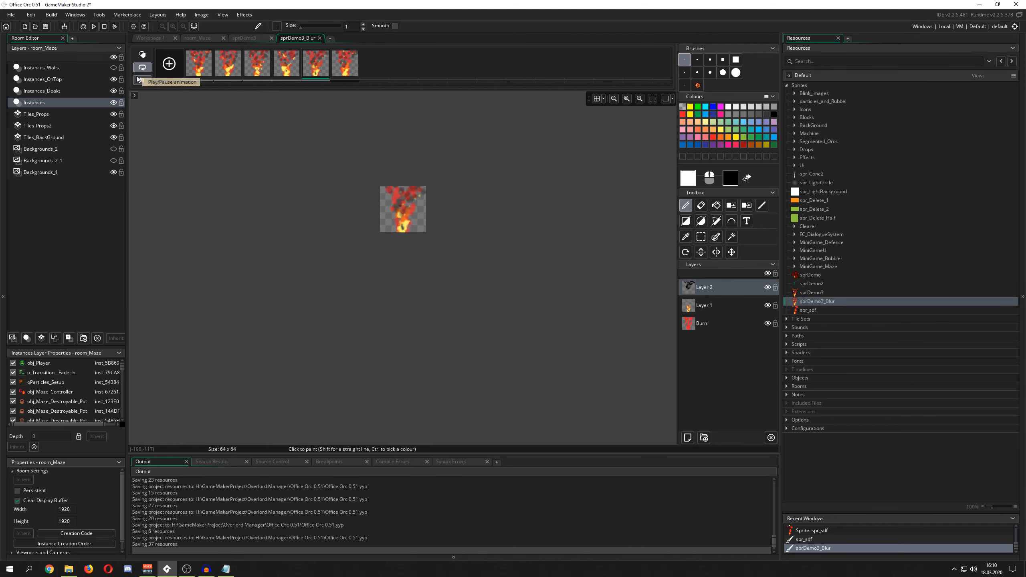
{"action": "scroll", "coordinate": [339, 192], "scroll_direction": "up", "scroll_amount": 1}
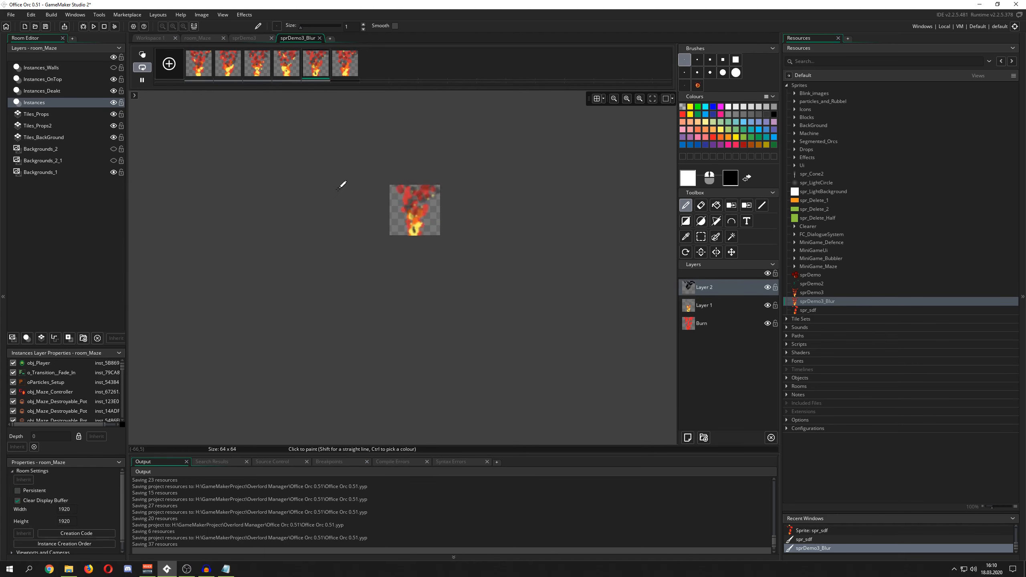
{"action": "scroll", "coordinate": [343, 184], "scroll_direction": "up", "scroll_amount": 1}
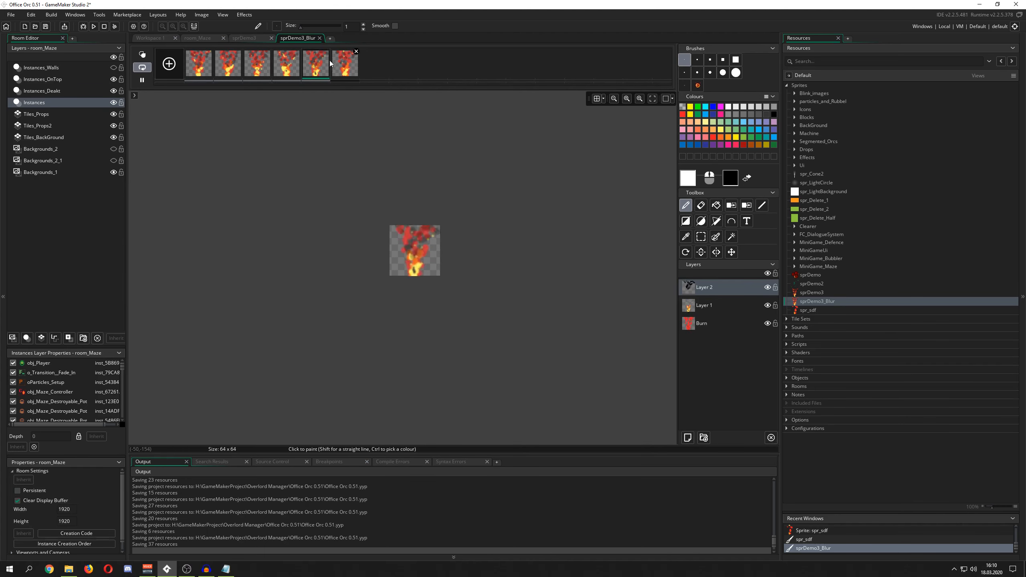
{"action": "left_click", "coordinate": [319, 38]}
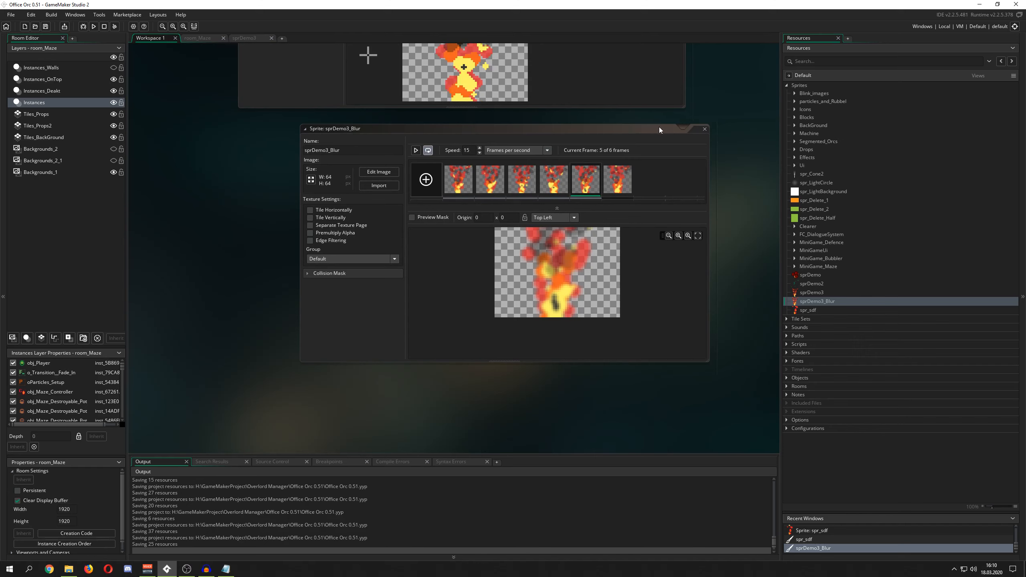
{"action": "left_click_drag", "start_coordinate": [659, 128], "coordinate": [591, 128]}
{"action": "left_click", "coordinate": [635, 131]}
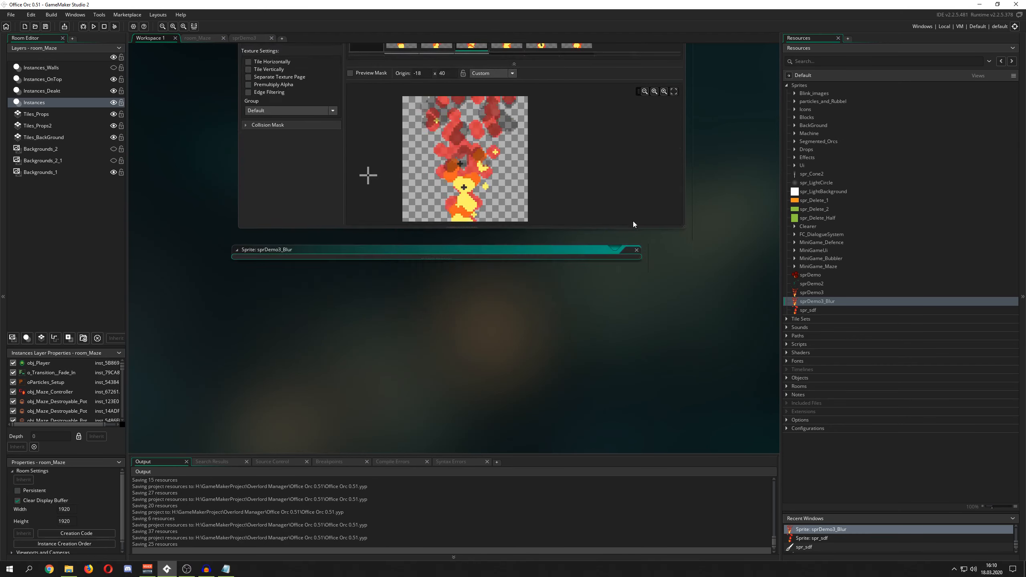
Play the animation preview of sprDemo2 and close its properties window
{"action": "scroll", "coordinate": [727, 263], "scroll_direction": "up", "scroll_amount": 4}
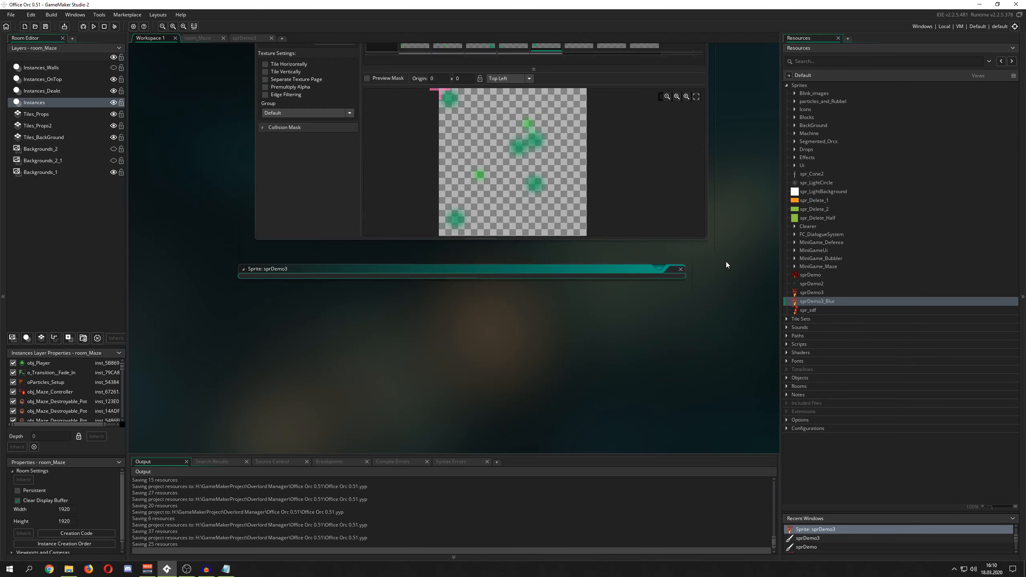
{"action": "scroll", "coordinate": [727, 264], "scroll_direction": "up", "scroll_amount": 7}
{"action": "left_click", "coordinate": [371, 173]}
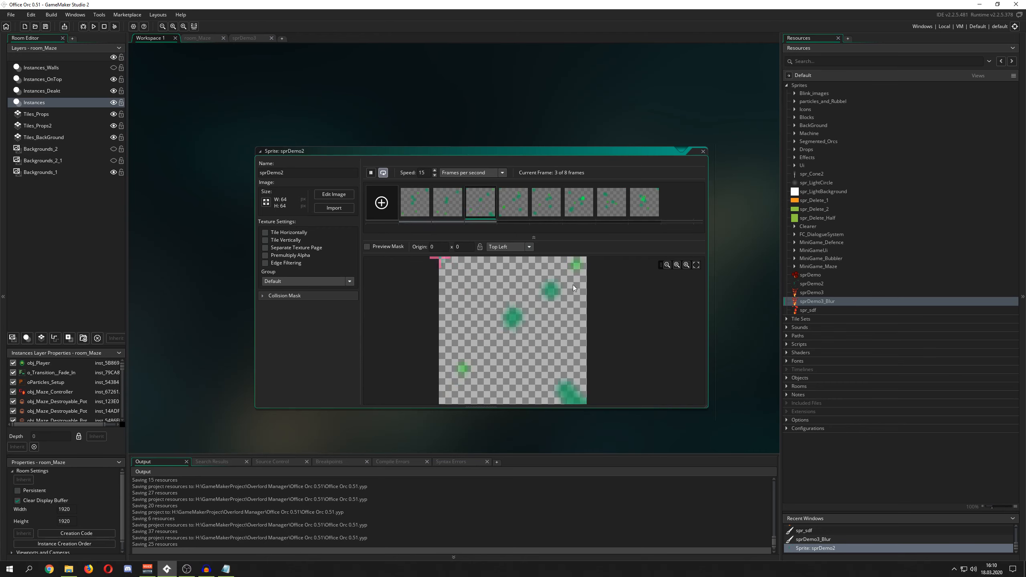
{"action": "left_click", "coordinate": [703, 152]}
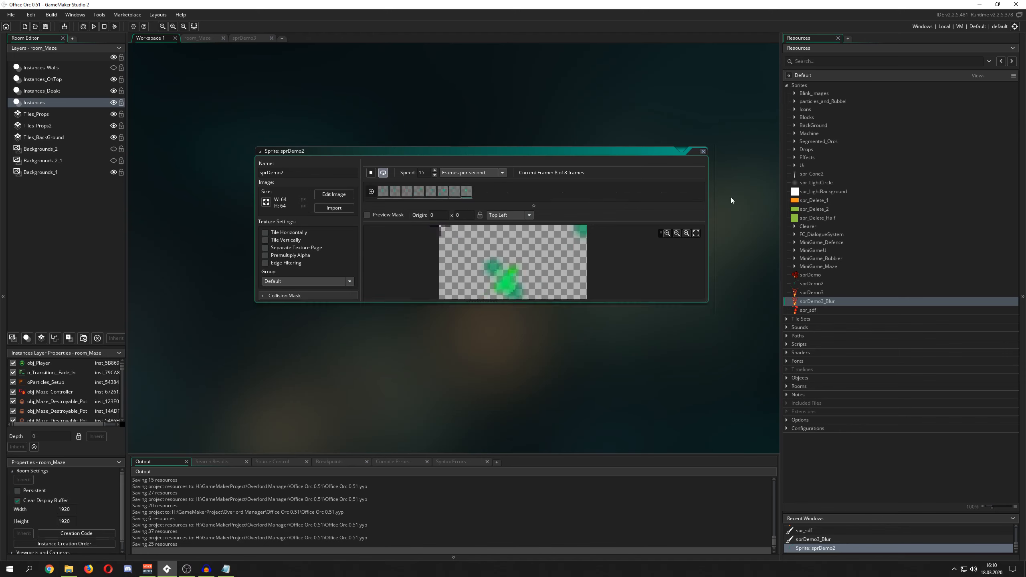
{"action": "double_click", "coordinate": [804, 283]}
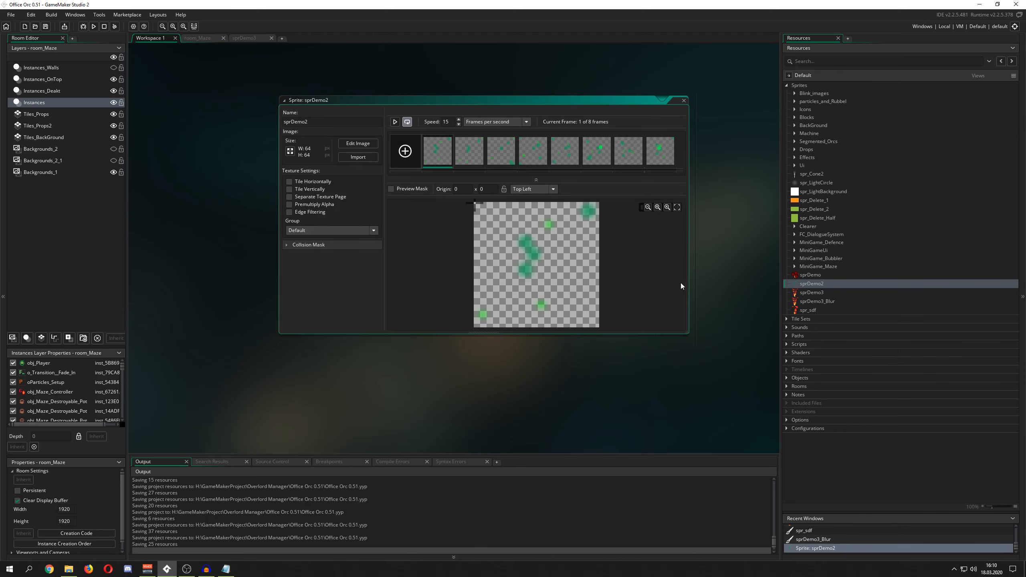
{"action": "left_click", "coordinate": [684, 101]}
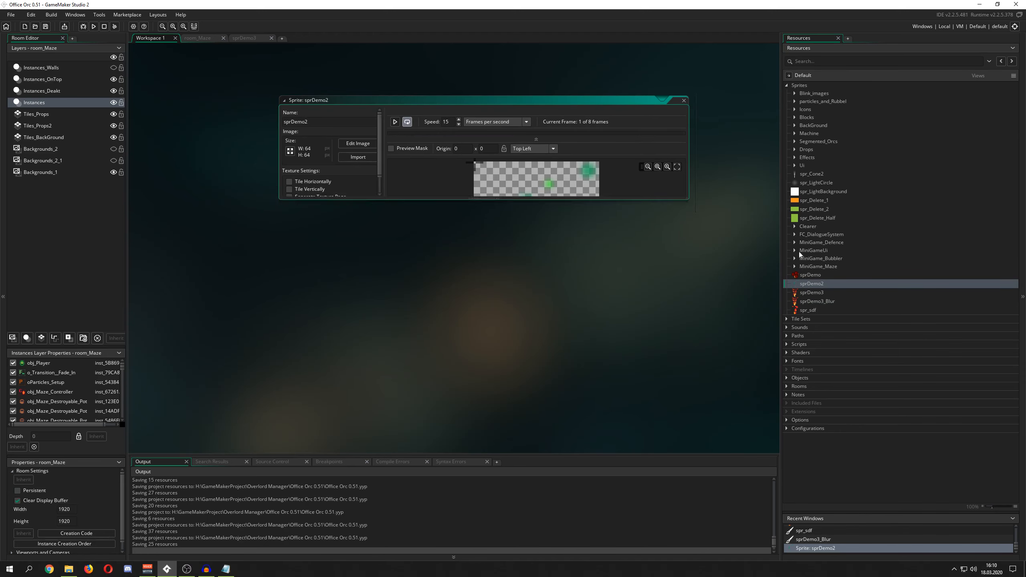
Open sprDemo in the image editor and remove the orange custom brush from the brush set
{"action": "left_click", "coordinate": [811, 274]}
{"action": "double_click", "coordinate": [811, 274]}
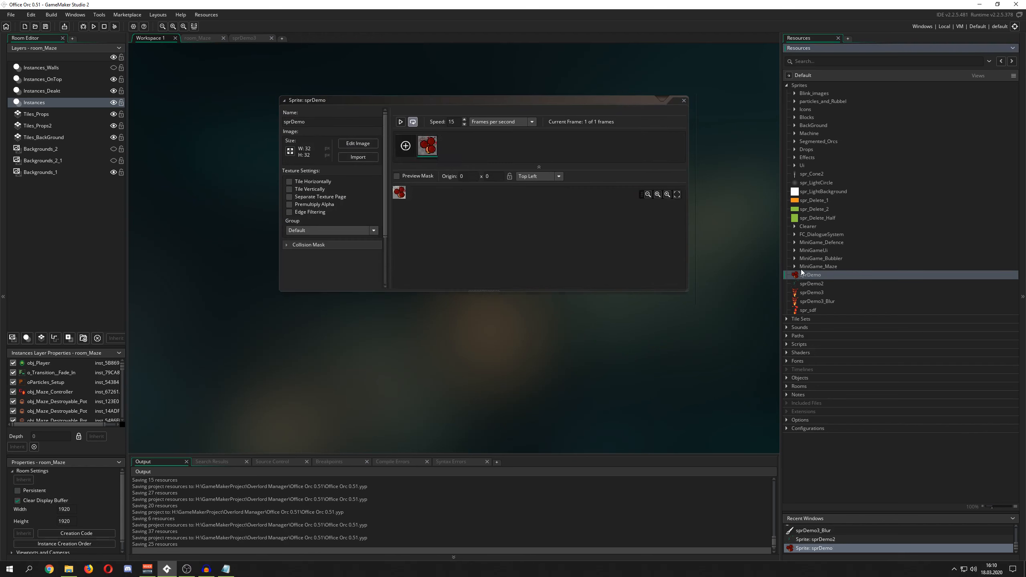
{"action": "left_click", "coordinate": [366, 146]}
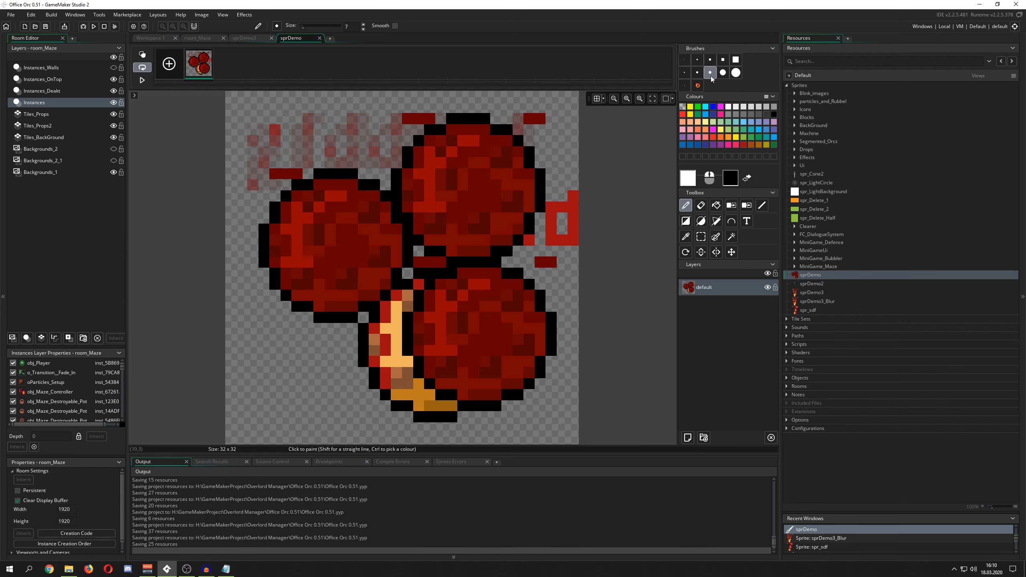
{"action": "right_click", "coordinate": [698, 85]}
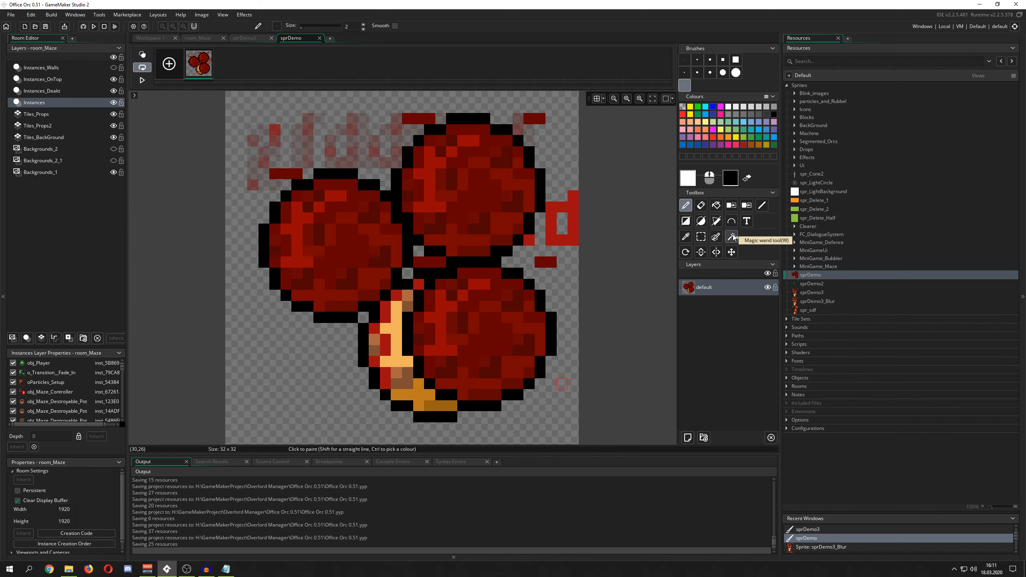
Shift the sprDemo drawing about one pixel left and down within its canvas using the Pan tool
{"action": "left_click", "coordinate": [731, 252]}
{"action": "mouse_move", "coordinate": [440, 228]}
{"action": "left_mouse_down"}
{"action": "mouse_move", "coordinate": [400, 253]}
{"action": "mouse_move", "coordinate": [533, 275]}
{"action": "mouse_move", "coordinate": [488, 239]}
{"action": "mouse_move", "coordinate": [470, 273]}
{"action": "mouse_move", "coordinate": [447, 242]}
{"action": "left_mouse_up"}
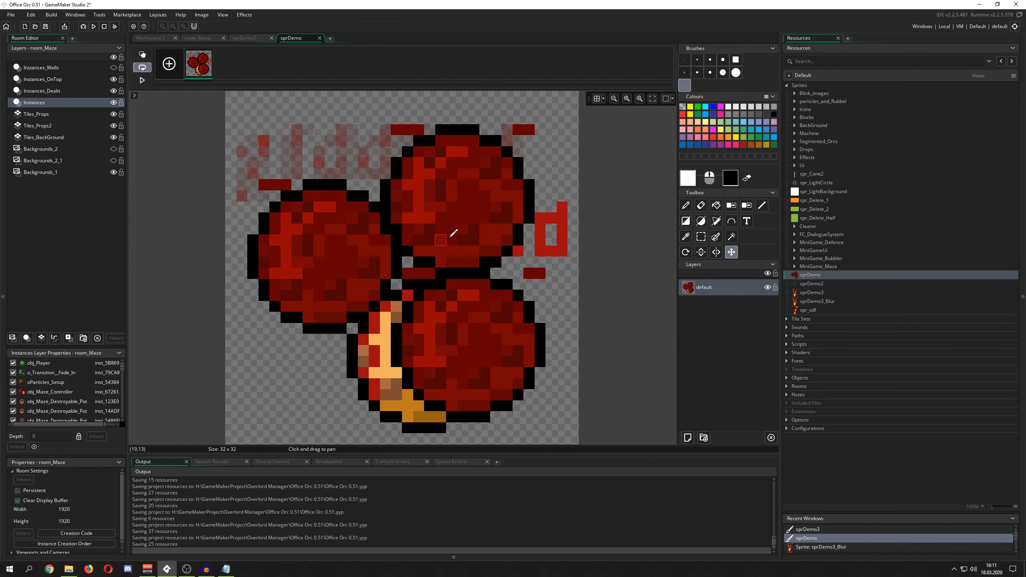
{"action": "scroll", "coordinate": [453, 237], "scroll_direction": "down", "scroll_amount": 1}
{"action": "mouse_move", "coordinate": [469, 204]}
{"action": "left_mouse_down"}
{"action": "mouse_move", "coordinate": [449, 220]}
{"action": "mouse_move", "coordinate": [526, 232]}
{"action": "mouse_move", "coordinate": [454, 206]}
{"action": "mouse_move", "coordinate": [462, 214]}
{"action": "mouse_move", "coordinate": [505, 223]}
{"action": "mouse_move", "coordinate": [522, 208]}
{"action": "mouse_move", "coordinate": [468, 195]}
{"action": "left_mouse_up"}
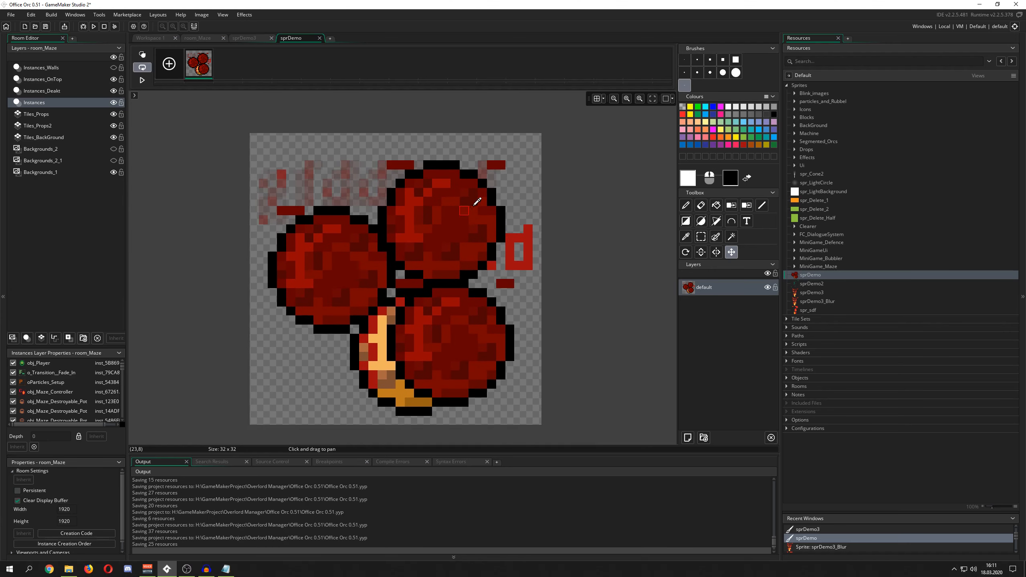
{"action": "scroll", "coordinate": [469, 204], "scroll_direction": "down", "scroll_amount": 1}
Show a green canvas grid with Grid X 4 and Grid Y 7, and enable snapping
{"action": "left_click", "coordinate": [604, 99]}
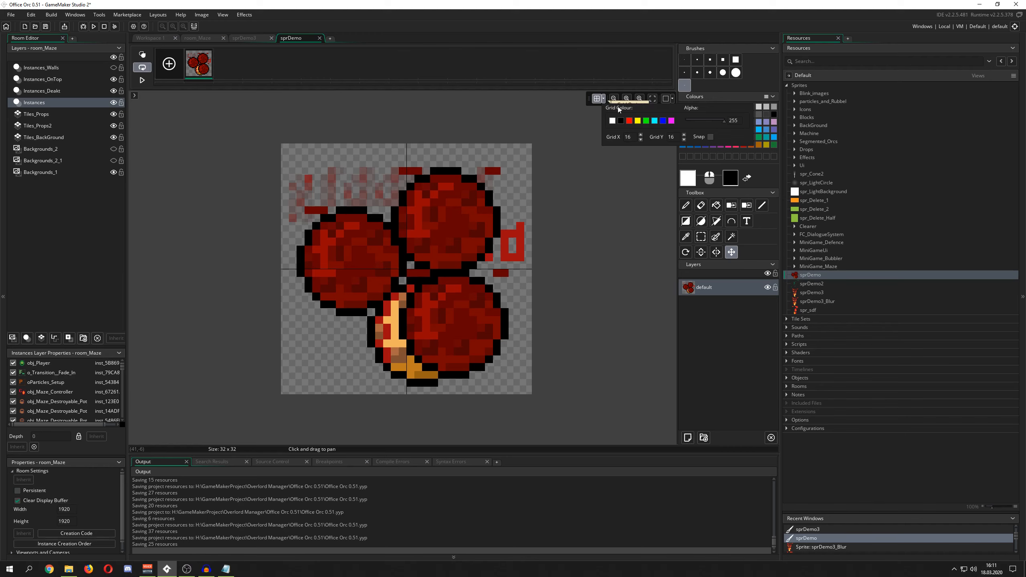
{"action": "left_click", "coordinate": [647, 121]}
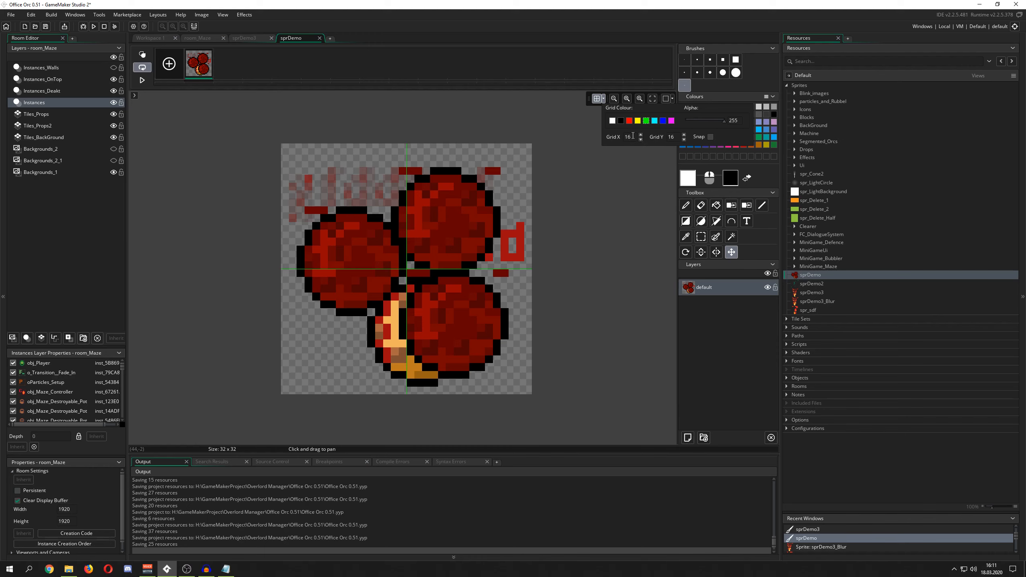
{"action": "type", "text": "4"}
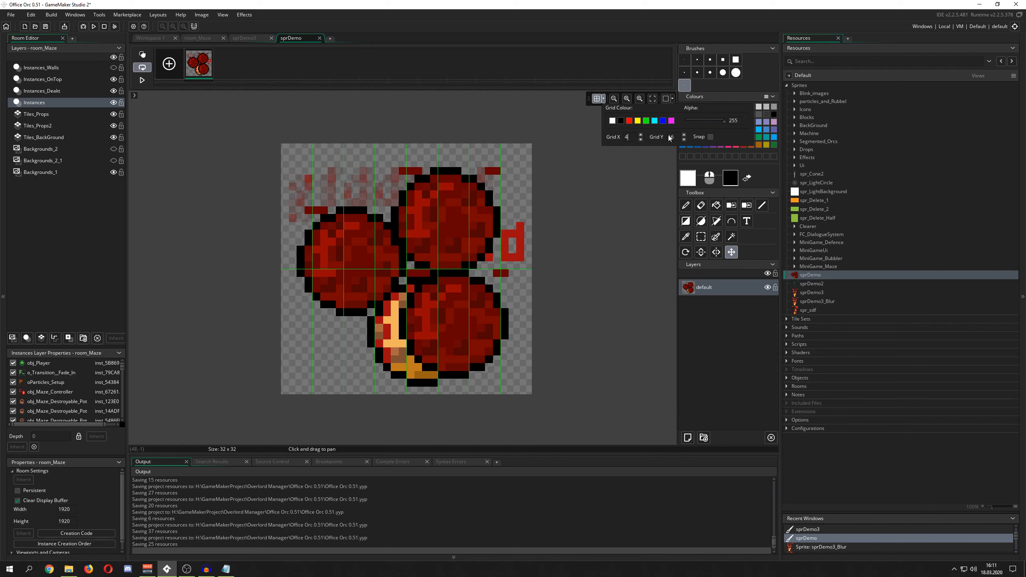
{"action": "type", "text": "4"}
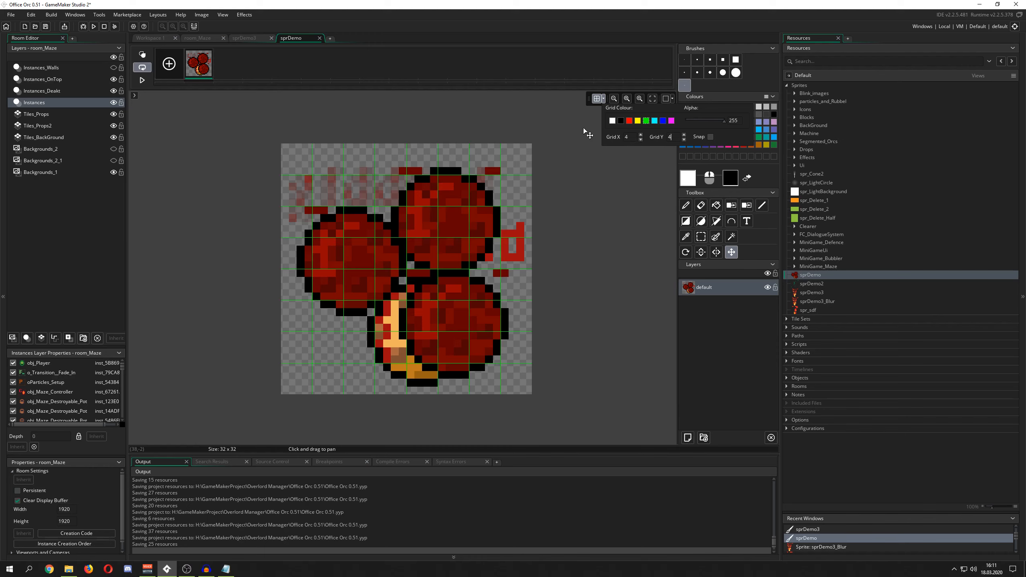
{"action": "key", "text": "BackSpace"}
{"action": "type", "text": "8"}
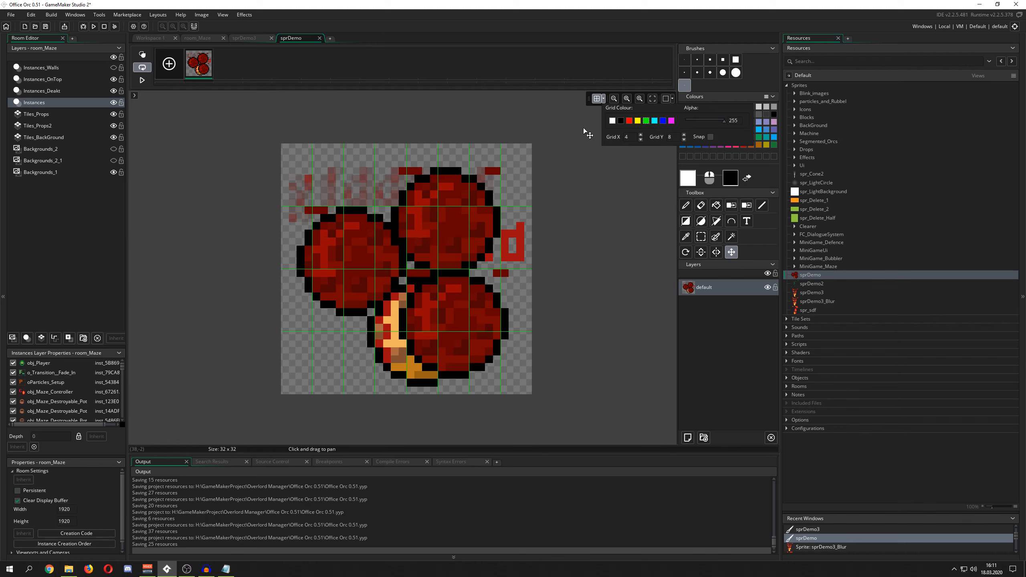
{"action": "type", "text": "7"}
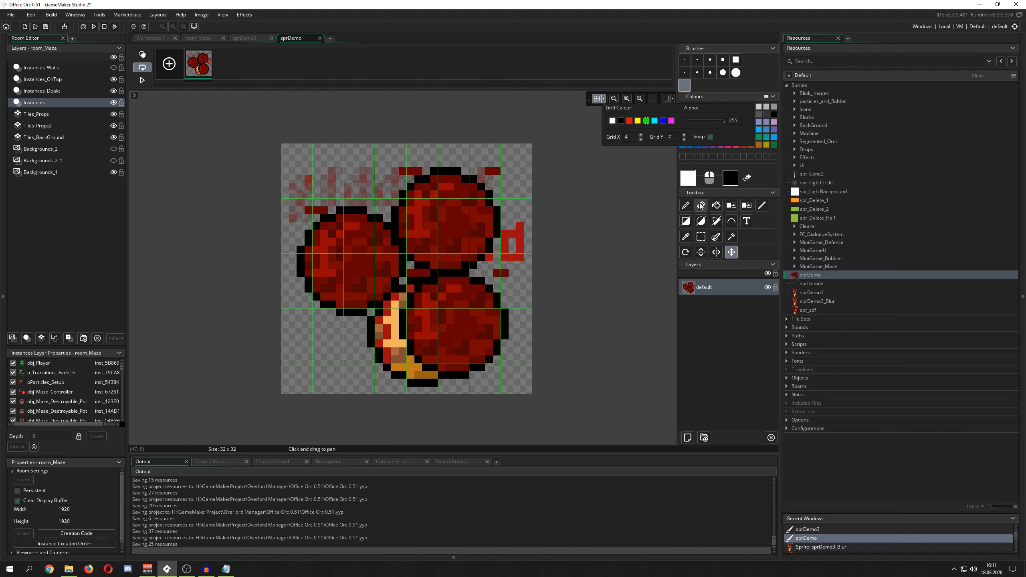
Paint semi-transparent magenta spots across the sprDemo canvas with the 2-pixel pencil, snapped to the grid
{"action": "left_click", "coordinate": [686, 204]}
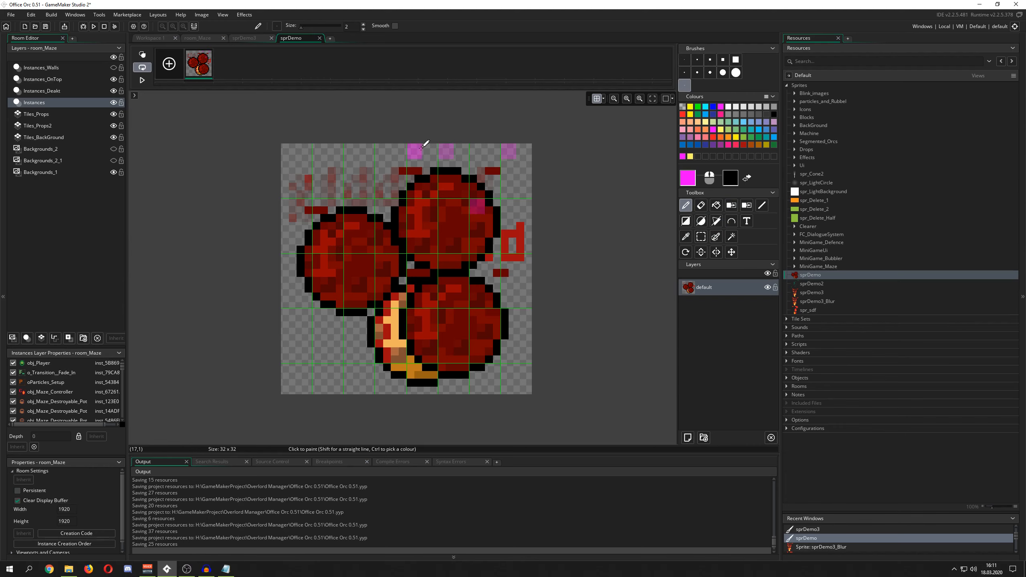
{"action": "mouse_move", "coordinate": [389, 158]}
{"action": "left_mouse_down"}
{"action": "mouse_move", "coordinate": [390, 249]}
{"action": "mouse_move", "coordinate": [341, 301]}
{"action": "mouse_move", "coordinate": [422, 313]}
{"action": "left_mouse_up"}
{"action": "left_click_drag", "start_coordinate": [414, 263], "coordinate": [447, 260]}
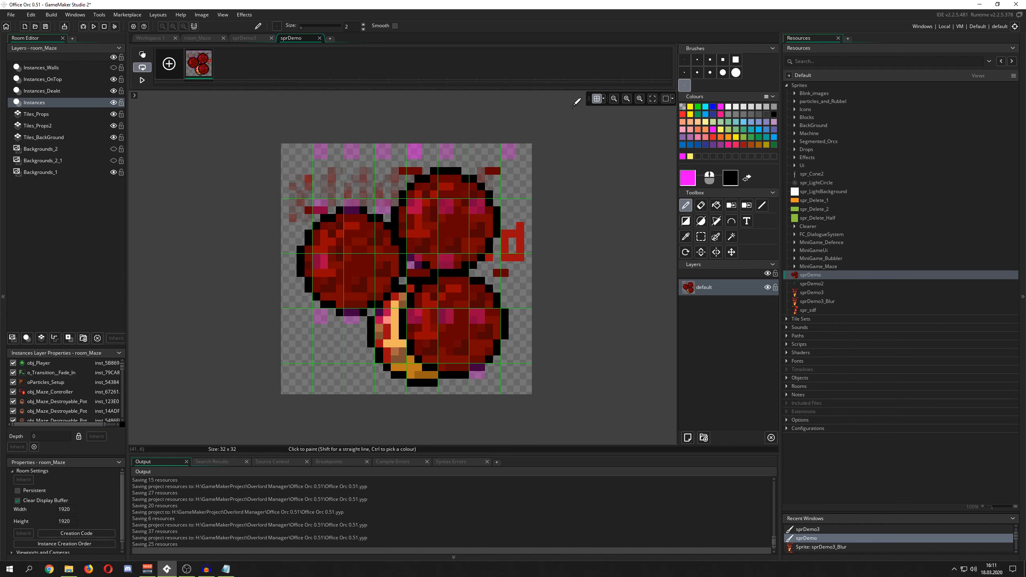
Try the grid toggle and the zoom out, zoom in and reset zoom controls, leaving the grid hidden
{"action": "left_click", "coordinate": [597, 103]}
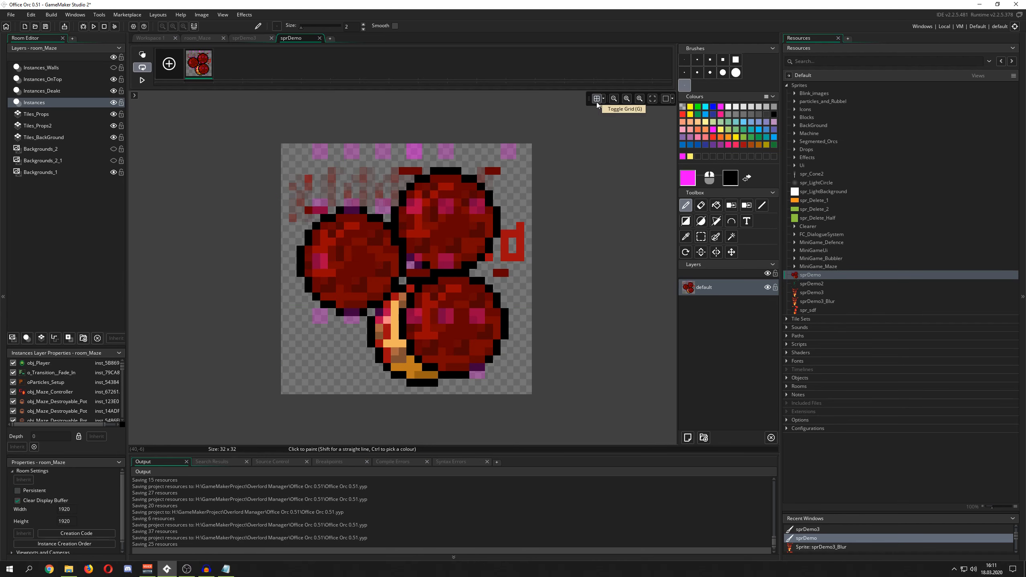
{"action": "left_click", "coordinate": [597, 102]}
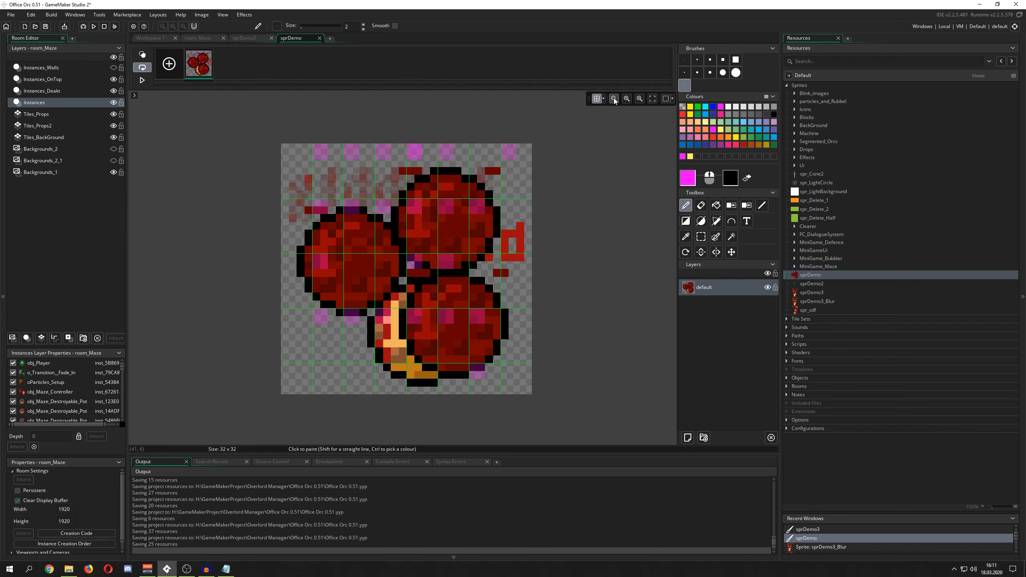
{"action": "left_click", "coordinate": [615, 99]}
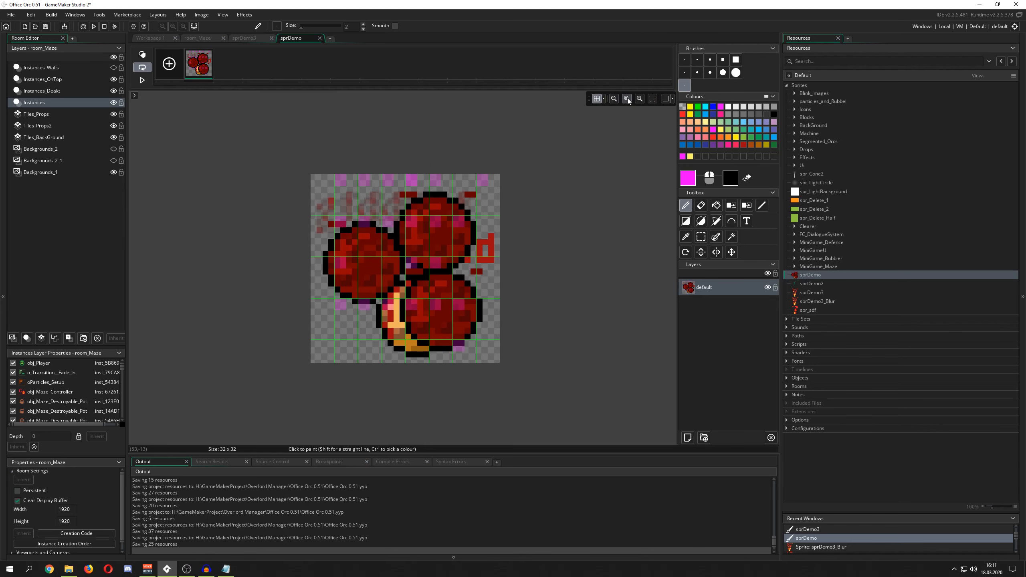
{"action": "left_click", "coordinate": [639, 100]}
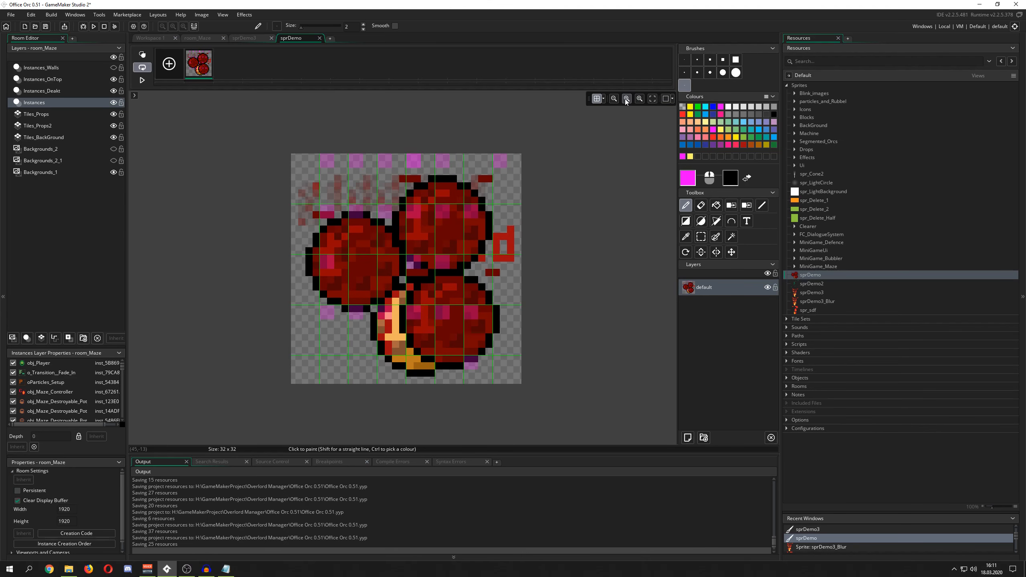
{"action": "left_click", "coordinate": [626, 100]}
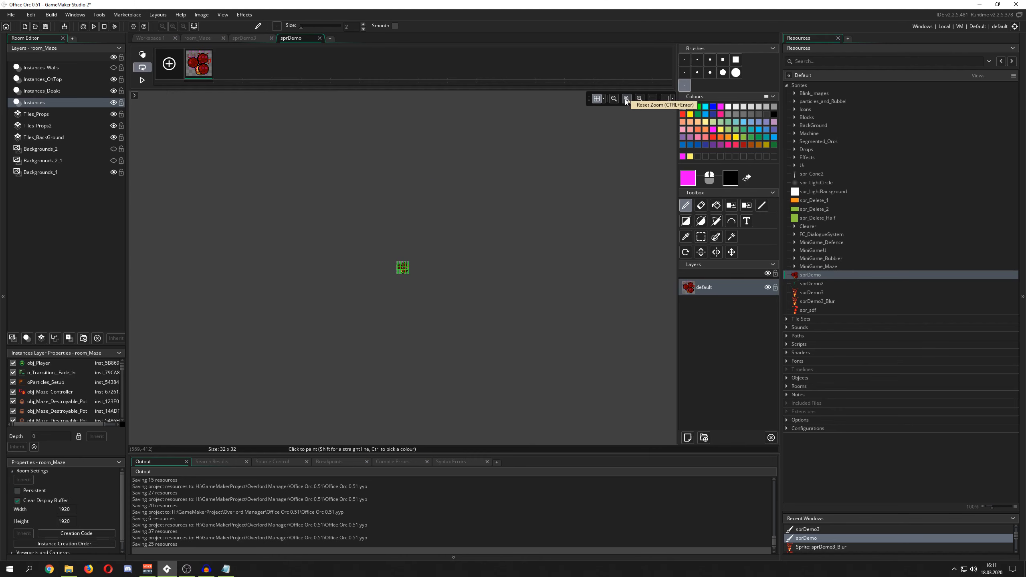
{"action": "left_click", "coordinate": [597, 100]}
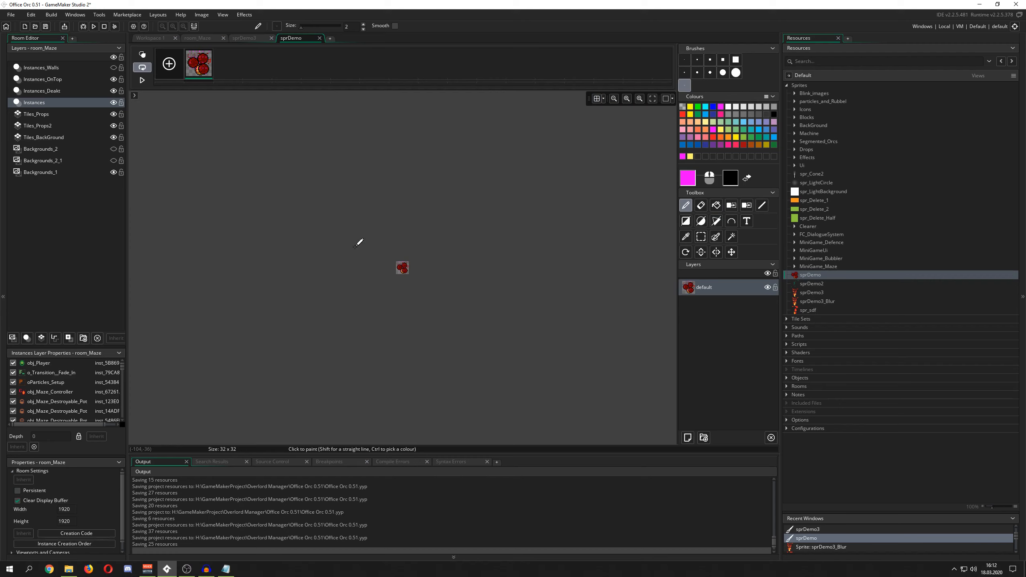
Fit the sprDemo sprite to the canvas view and cycle through the split view modes, finishing on the side-by-side split
{"action": "scroll", "coordinate": [355, 248], "scroll_direction": "up", "scroll_amount": 1}
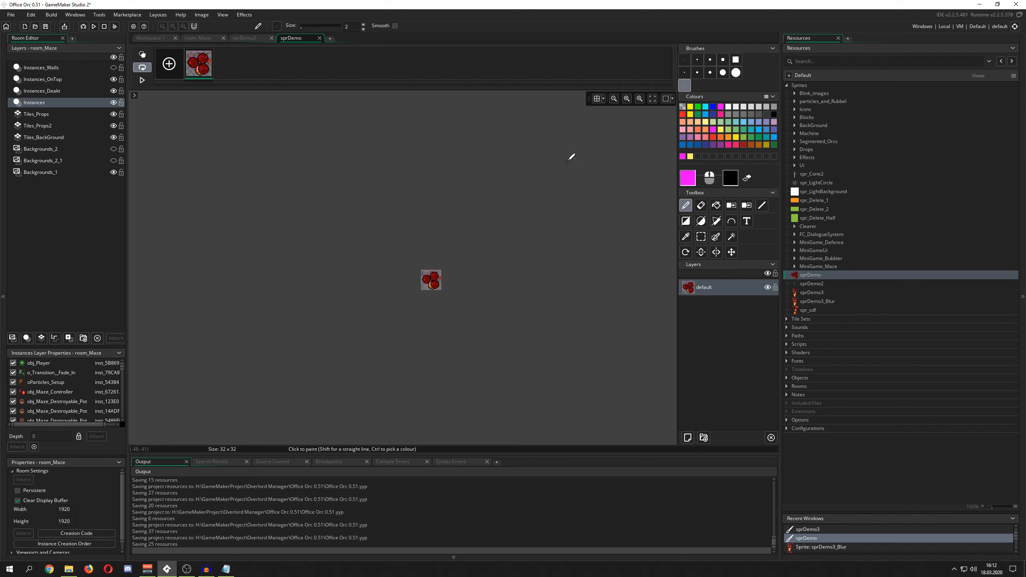
{"action": "left_click", "coordinate": [653, 99]}
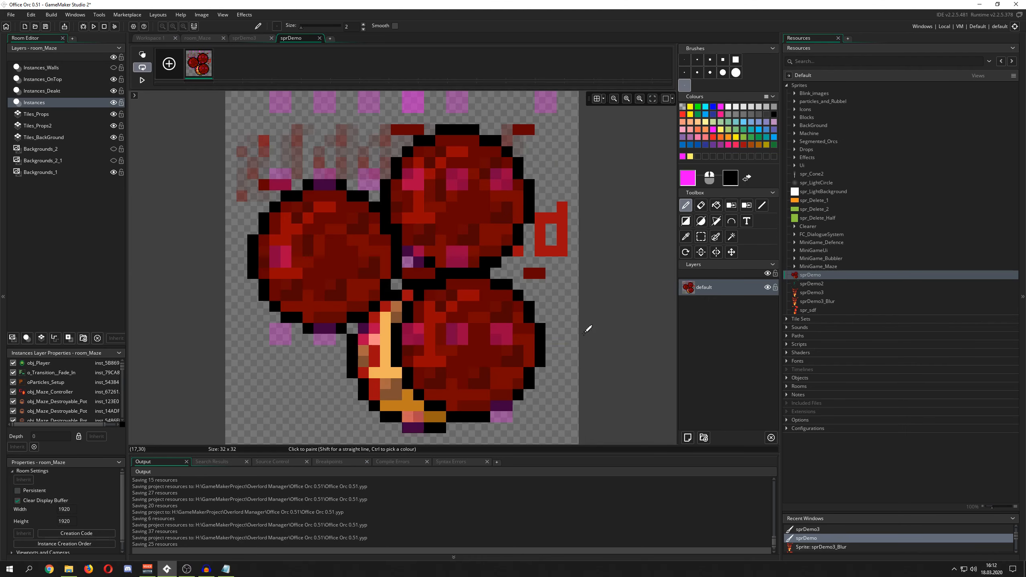
{"action": "left_click", "coordinate": [673, 99]}
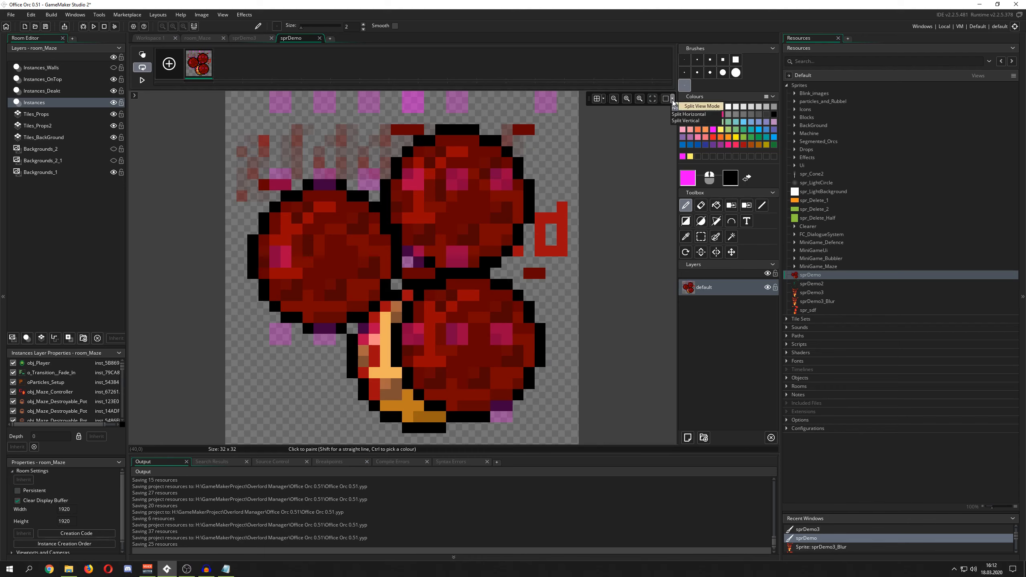
{"action": "left_click", "coordinate": [687, 114]}
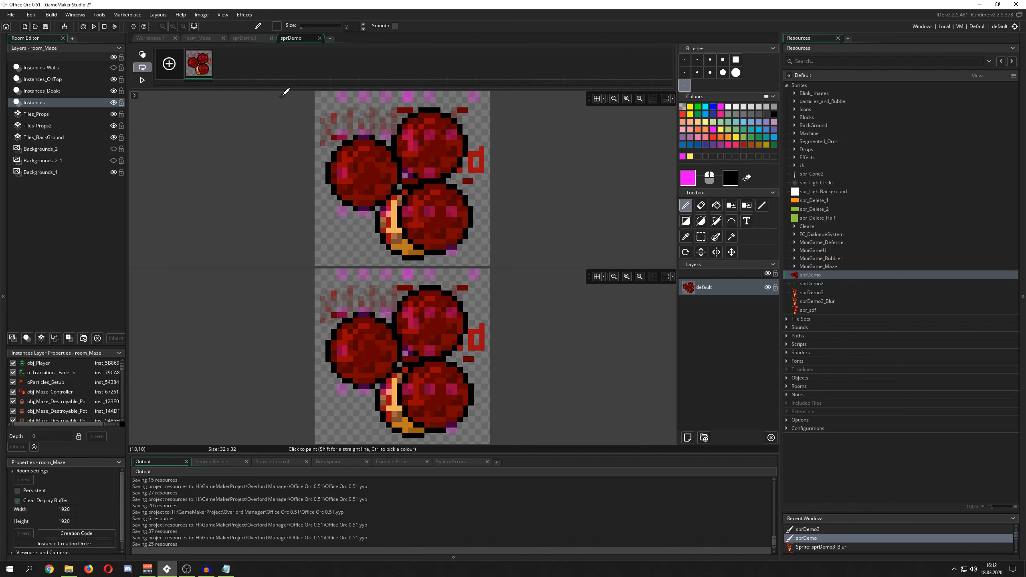
{"action": "left_click", "coordinate": [667, 99]}
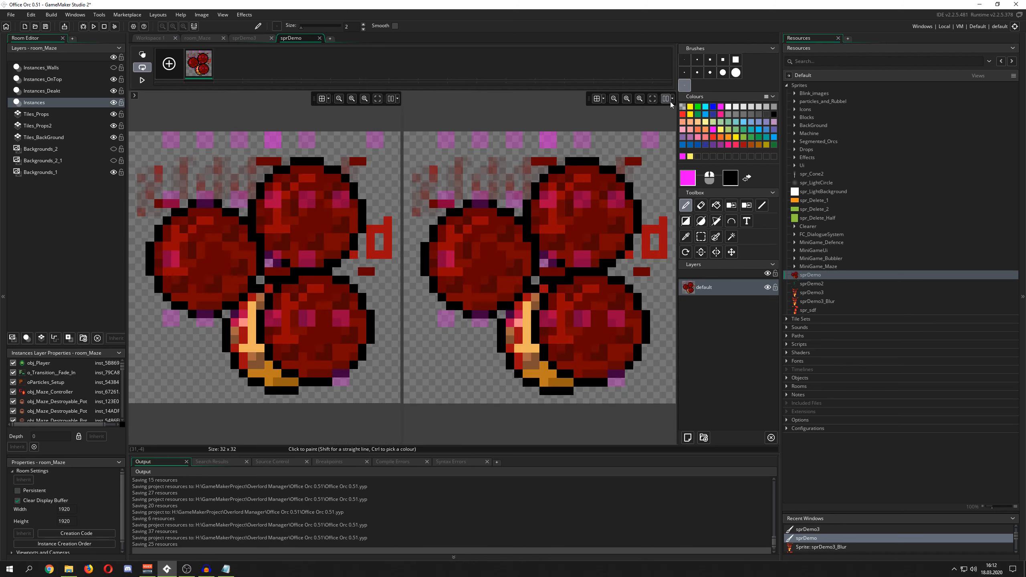
{"action": "left_click", "coordinate": [667, 99]}
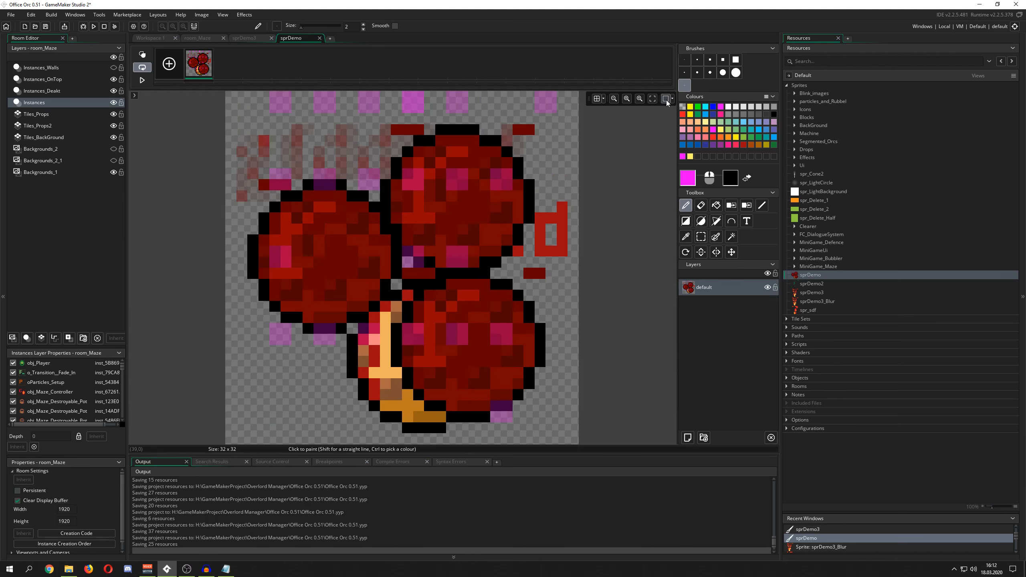
{"action": "left_click", "coordinate": [666, 99]}
{"action": "left_click", "coordinate": [666, 99]}
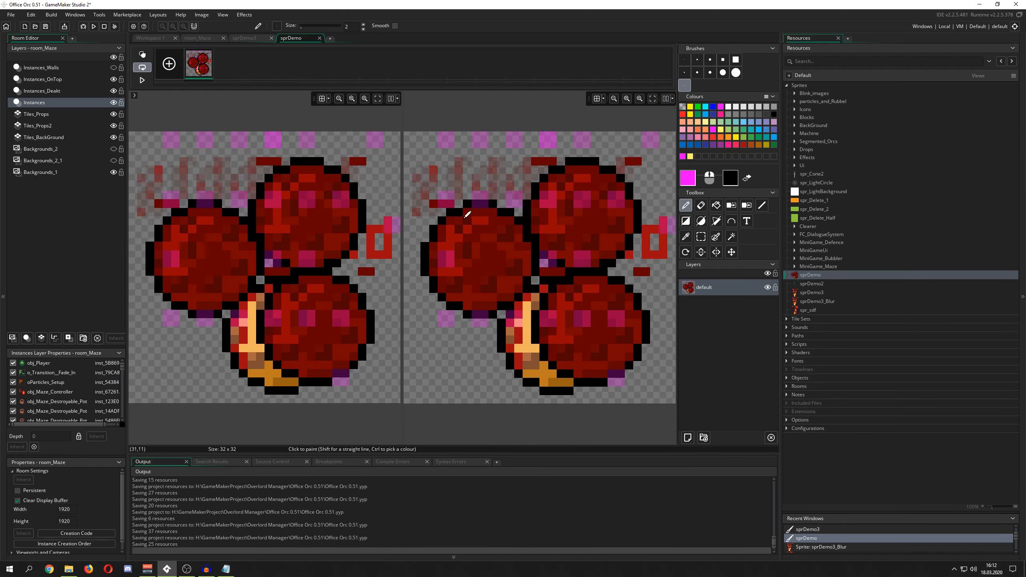
Zoom in on the sprite in one split pane and zoom out in the other, undoing any stray pencil mark
{"action": "scroll", "coordinate": [577, 244], "scroll_direction": "up", "scroll_amount": 1}
{"action": "scroll", "coordinate": [578, 245], "scroll_direction": "up", "scroll_amount": 4}
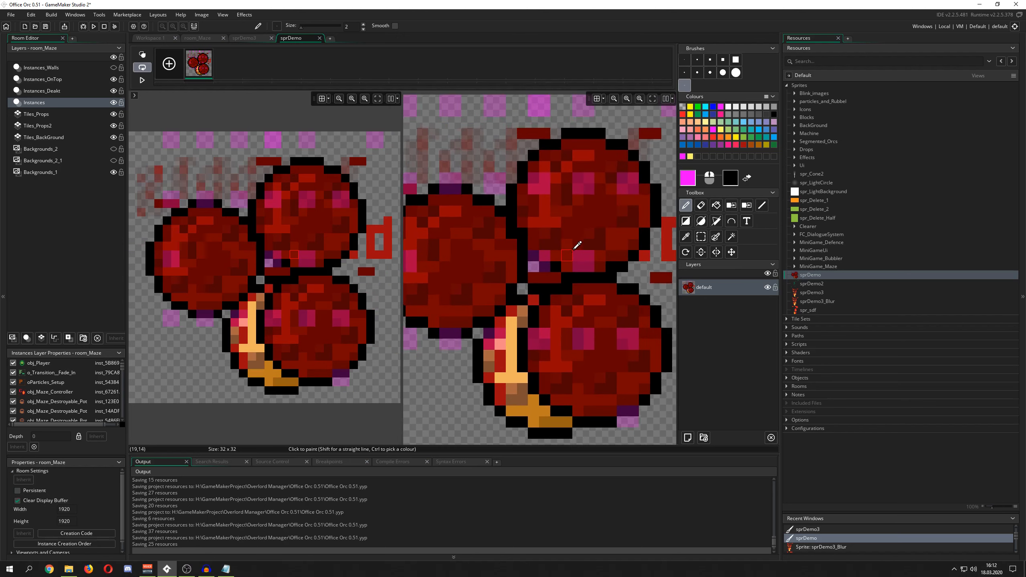
{"action": "scroll", "coordinate": [253, 242], "scroll_direction": "down", "scroll_amount": 1}
{"action": "scroll", "coordinate": [253, 243], "scroll_direction": "down", "scroll_amount": 3}
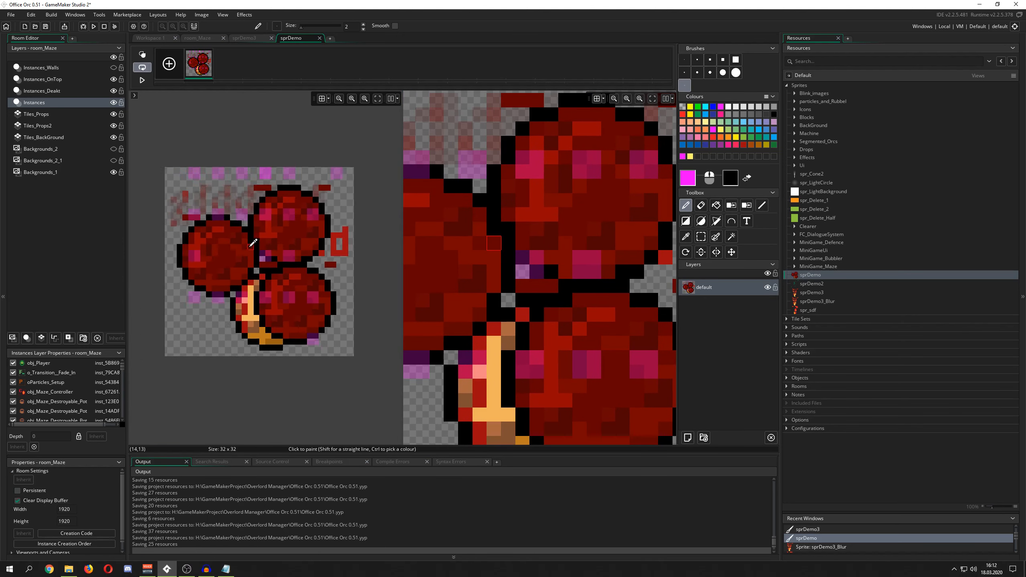
{"action": "left_click", "coordinate": [261, 248]}
{"action": "key", "text": "ctrl+z"}
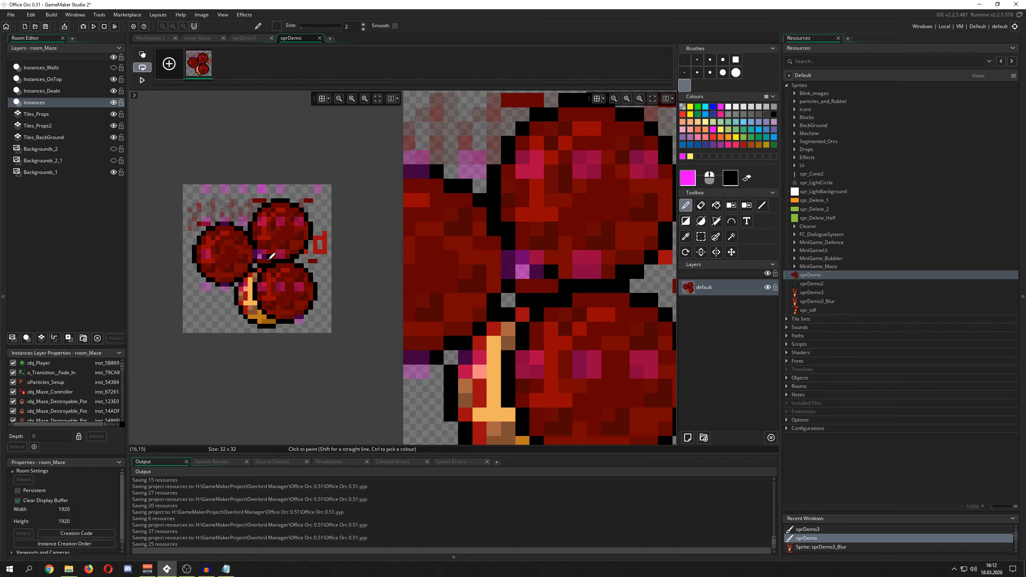
{"action": "left_click", "coordinate": [556, 243]}
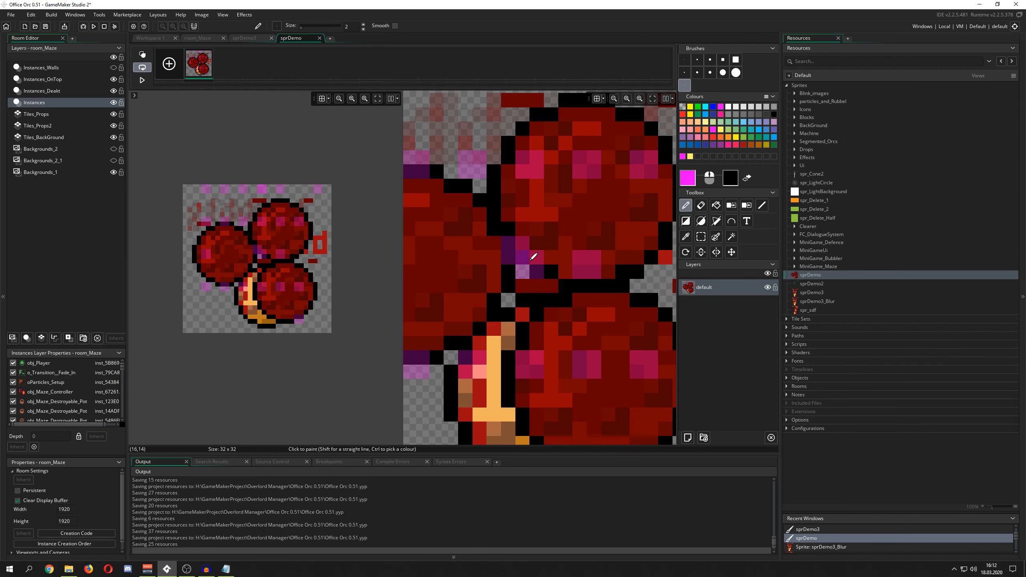
Add an empty frame to sprDemo and paste copies of both frames twice to make six frames
{"action": "left_click", "coordinate": [170, 63]}
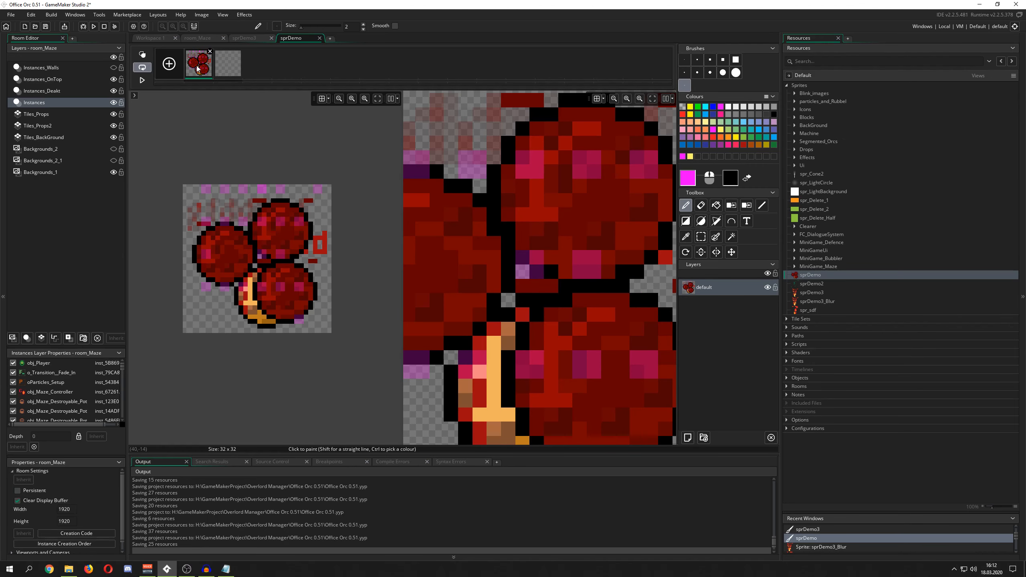
{"action": "left_click", "coordinate": [229, 70]}
{"action": "left_click", "coordinate": [208, 69]}
{"action": "key", "text": "ctrl+v"}
{"action": "key", "text": "ctrl+v"}
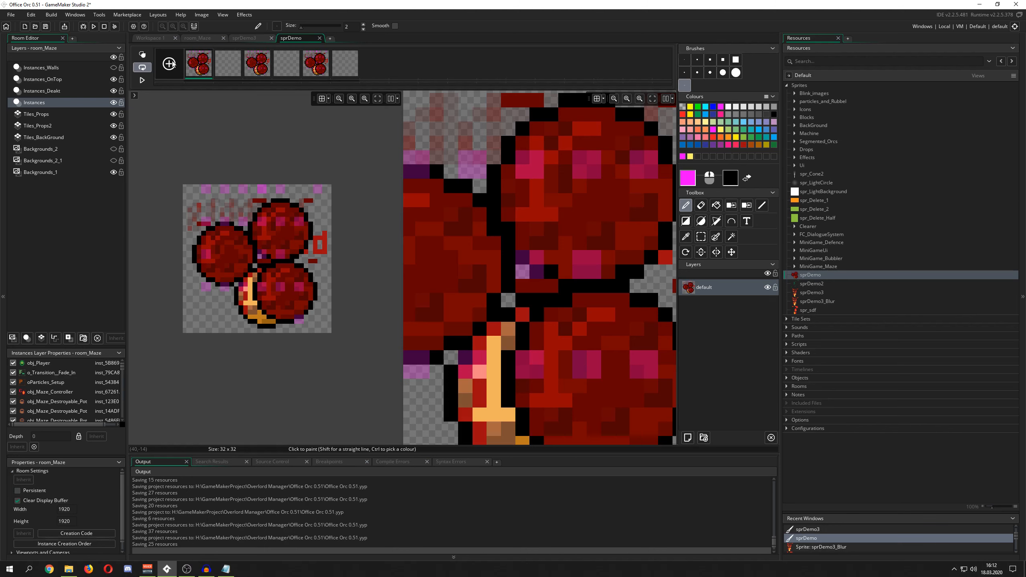
Turn on onion skinning, select the empty second frame, and shift a range marker to just after that frame
{"action": "left_click", "coordinate": [143, 54]}
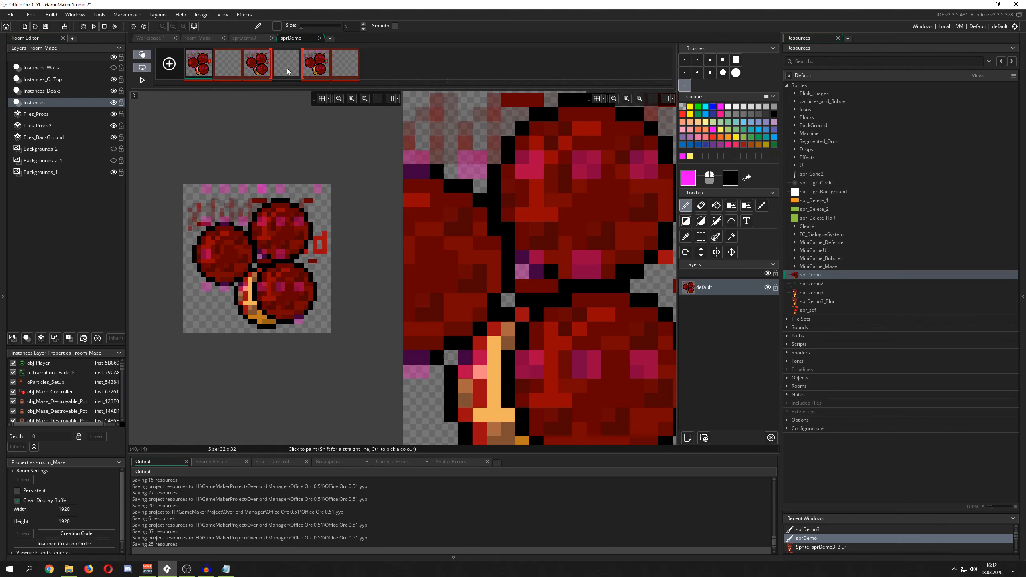
{"action": "left_click", "coordinate": [226, 71]}
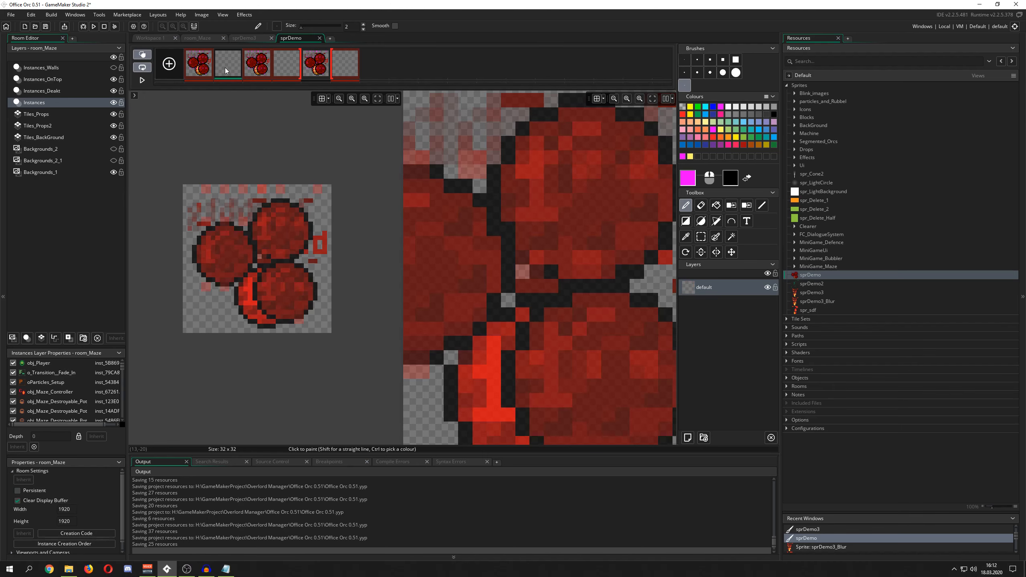
{"action": "mouse_move", "coordinate": [300, 70]}
{"action": "left_mouse_down"}
{"action": "mouse_move", "coordinate": [242, 69]}
{"action": "mouse_move", "coordinate": [301, 71]}
{"action": "left_mouse_up"}
{"action": "left_click_drag", "start_coordinate": [301, 70], "coordinate": [241, 71]}
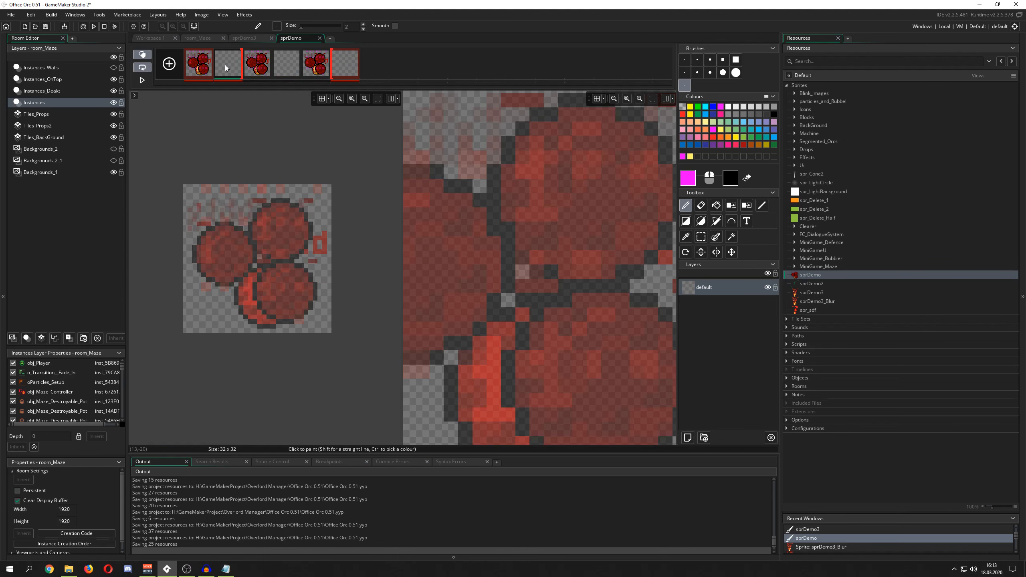
{"action": "left_click", "coordinate": [527, 219]}
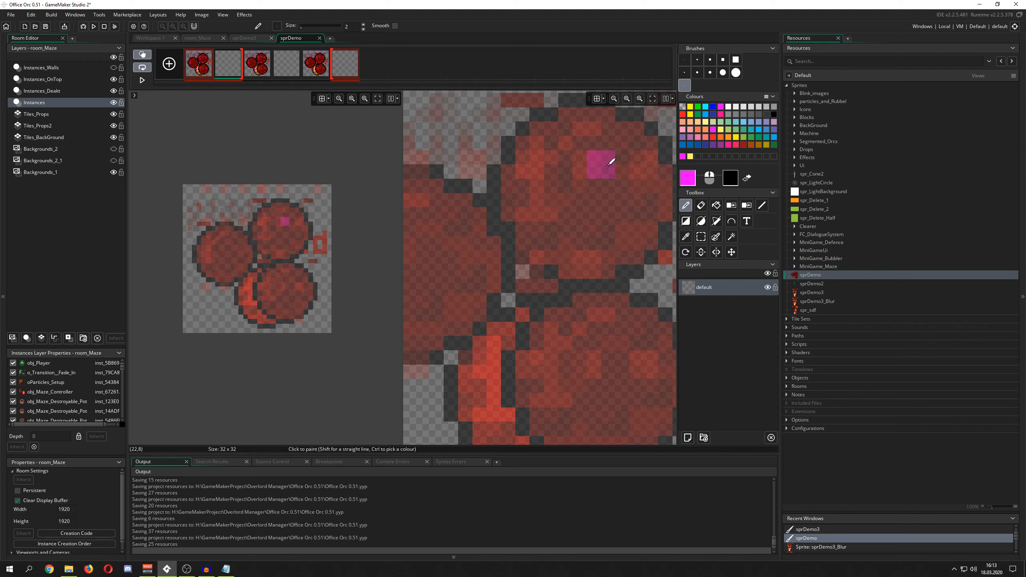
Close the sprDemo image editor and reopen its image for editing from the sprite's properties window
{"action": "left_click", "coordinate": [320, 39]}
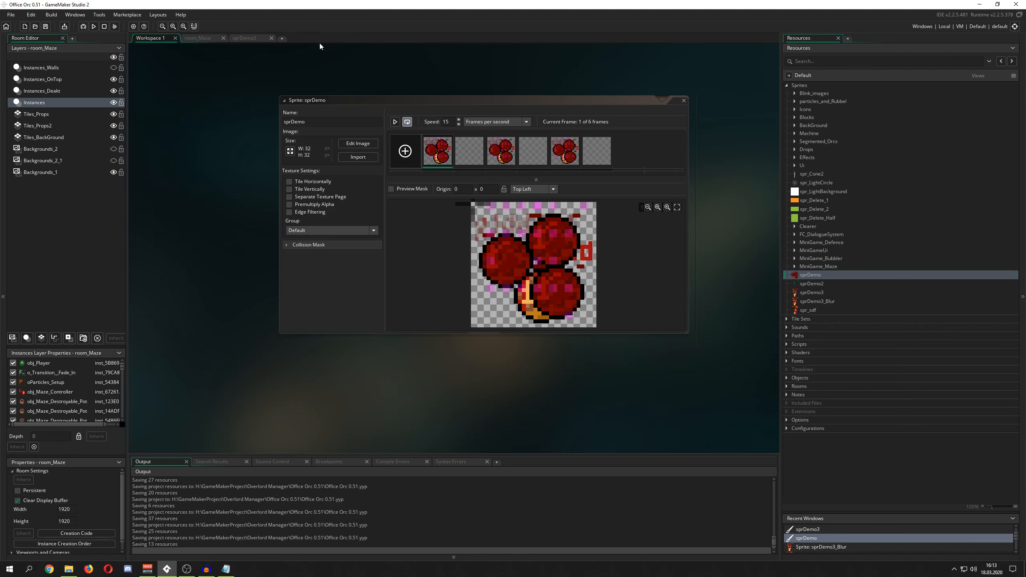
{"action": "left_click", "coordinate": [433, 100]}
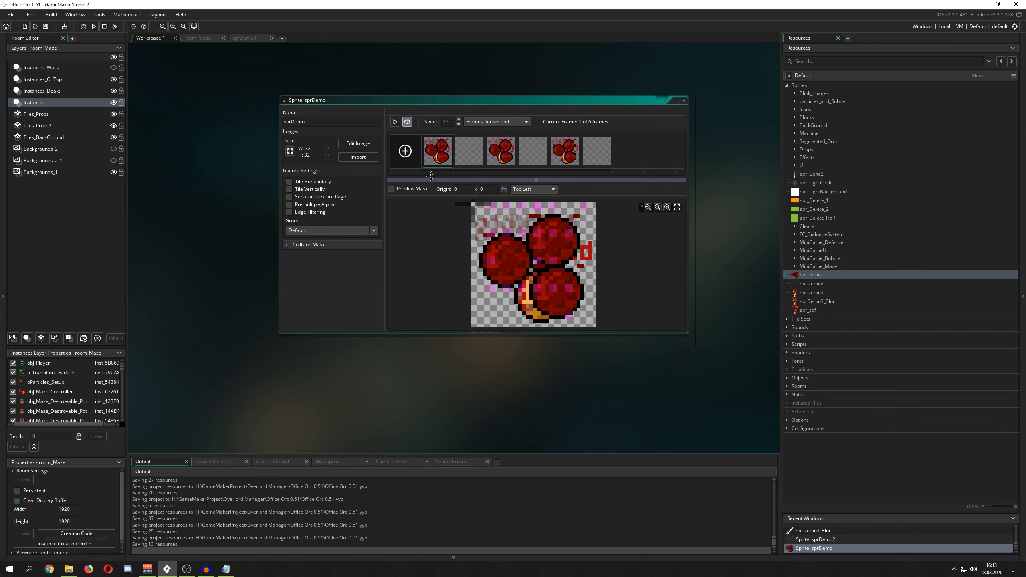
{"action": "left_click", "coordinate": [363, 144]}
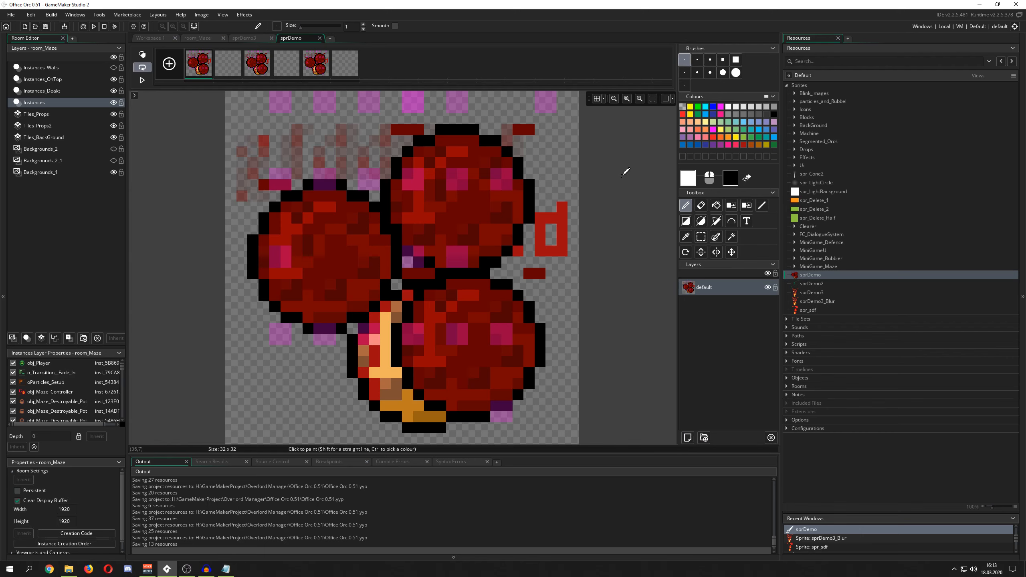
Widen the area holding the brushes, colours and toolbox, and narrow it back to about its original width
{"action": "left_click_drag", "start_coordinate": [679, 169], "coordinate": [627, 166]}
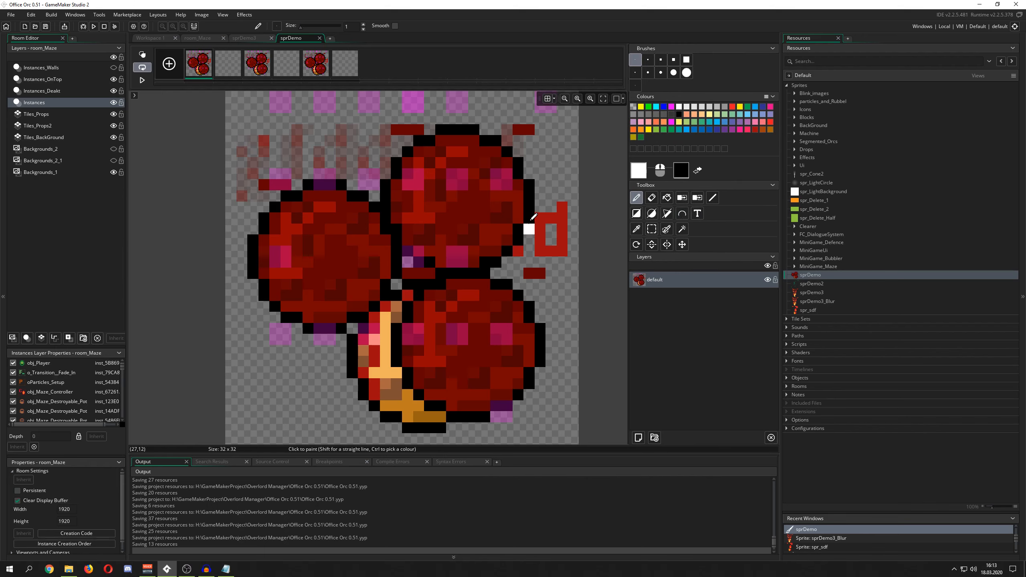
{"action": "left_click_drag", "start_coordinate": [628, 144], "coordinate": [681, 144]}
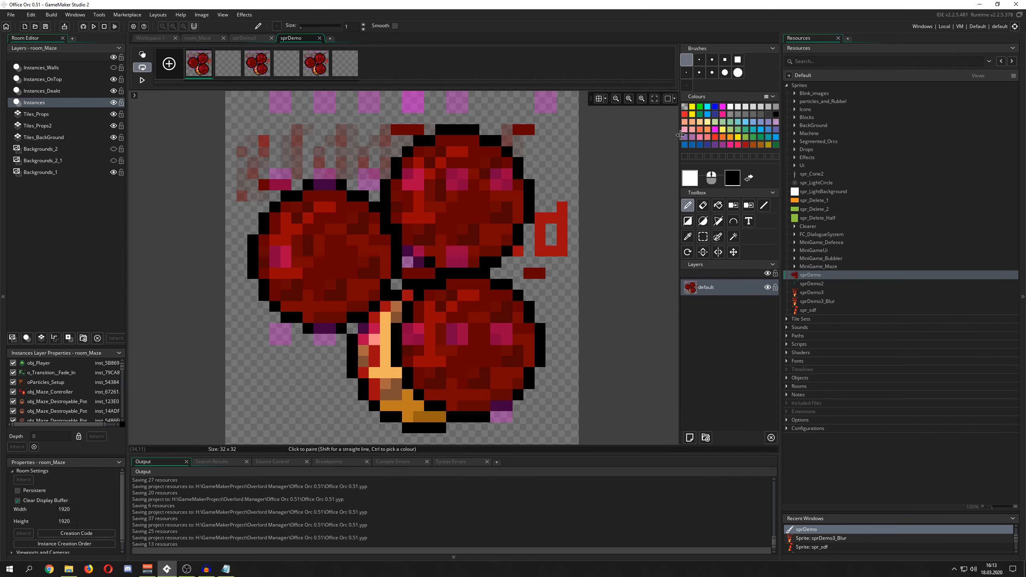